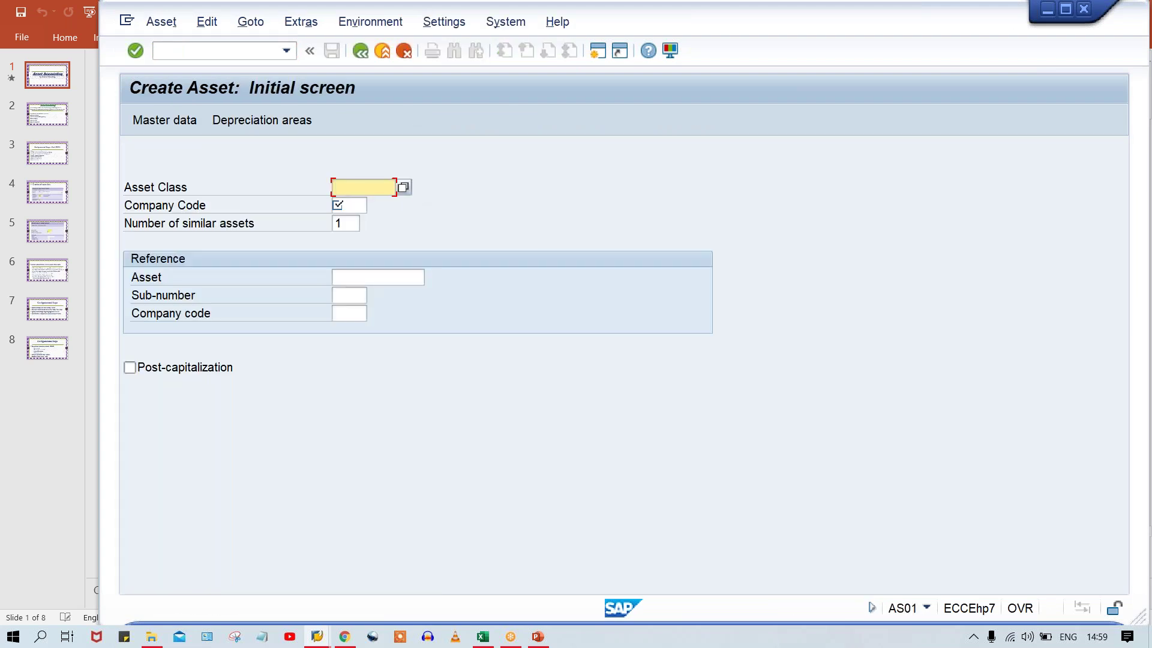
# Switch to the Class workbook in Excel, review the asset classes in Sheet2, and copy the TP&M class from cell D3.
pyautogui.click(341, 206)
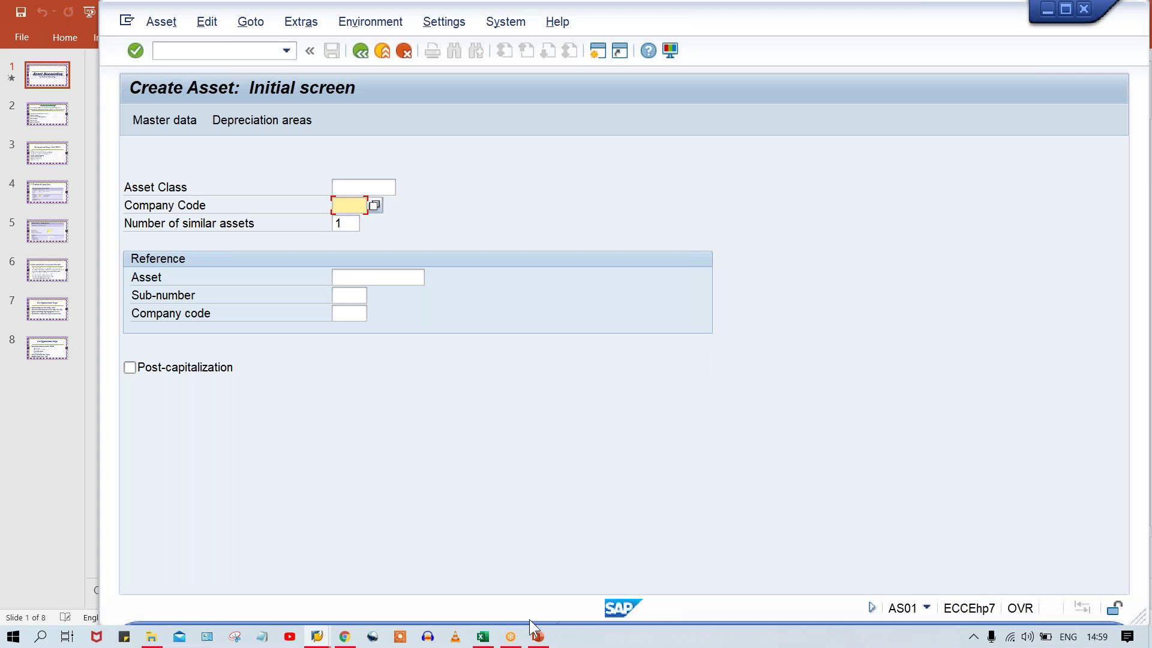
pyautogui.click(482, 637)
pyautogui.click(341, 474)
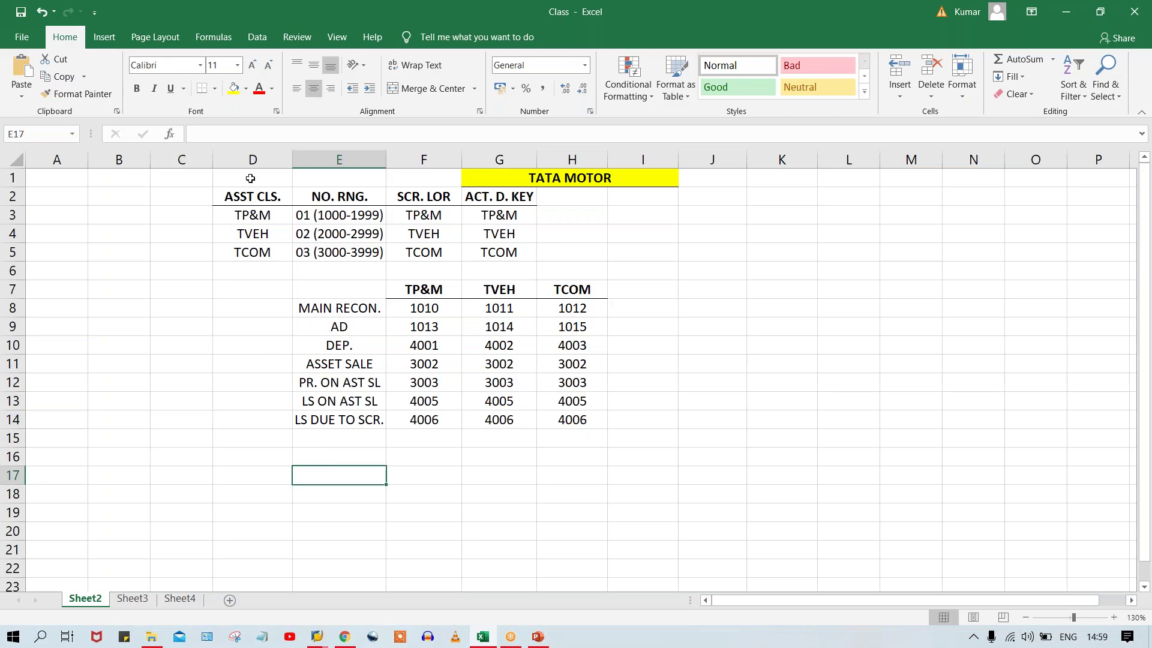
pyautogui.click(252, 214)
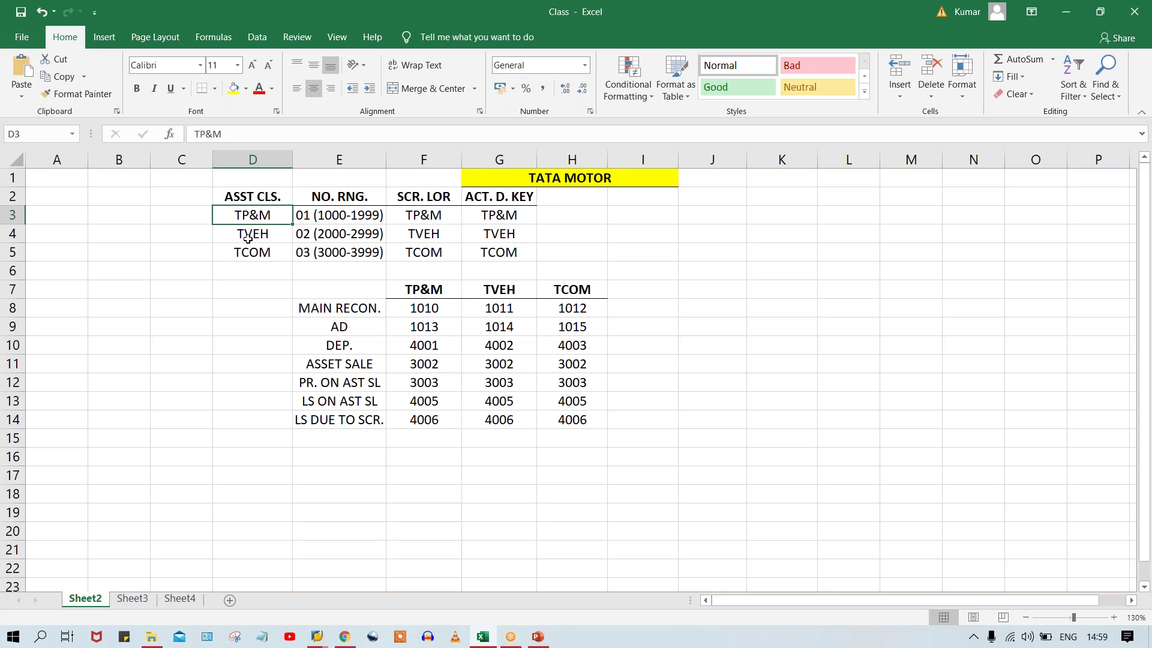
pyautogui.click(246, 235)
pyautogui.click(255, 250)
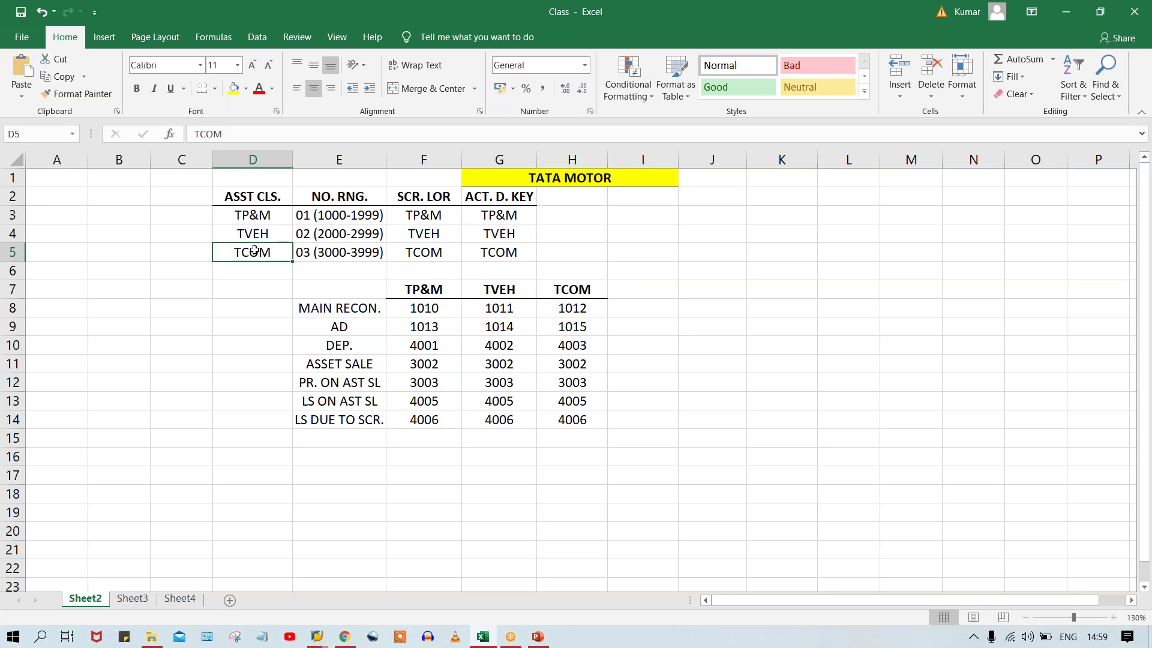
pyautogui.click(246, 214)
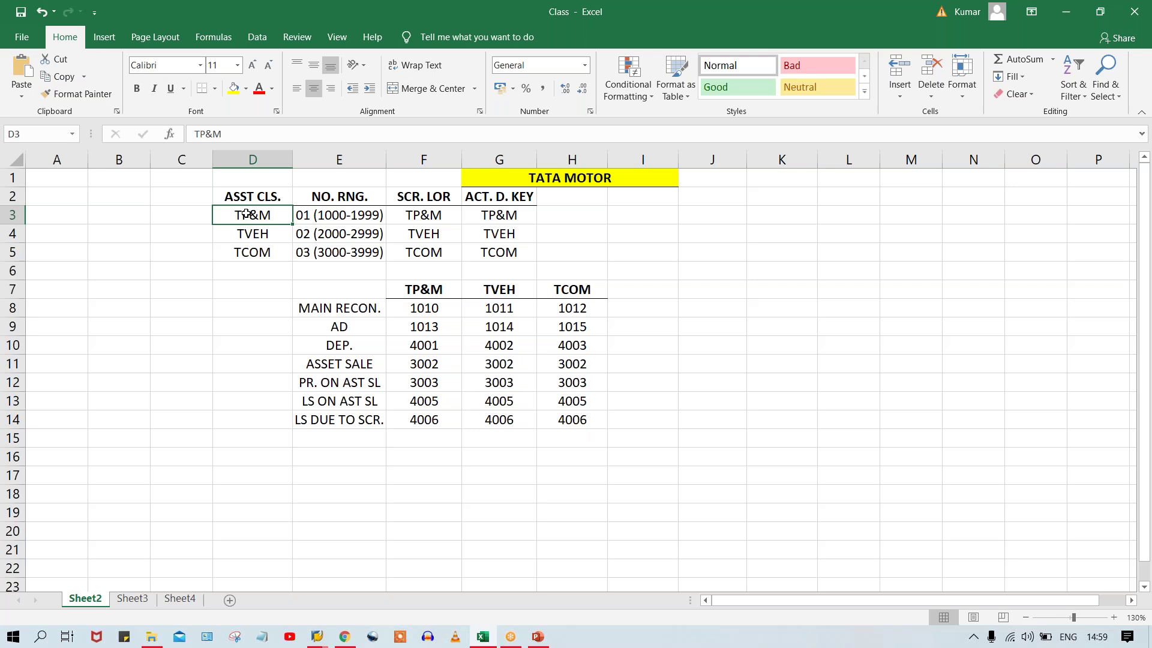
pyautogui.hotkey('ctrl', 'c')
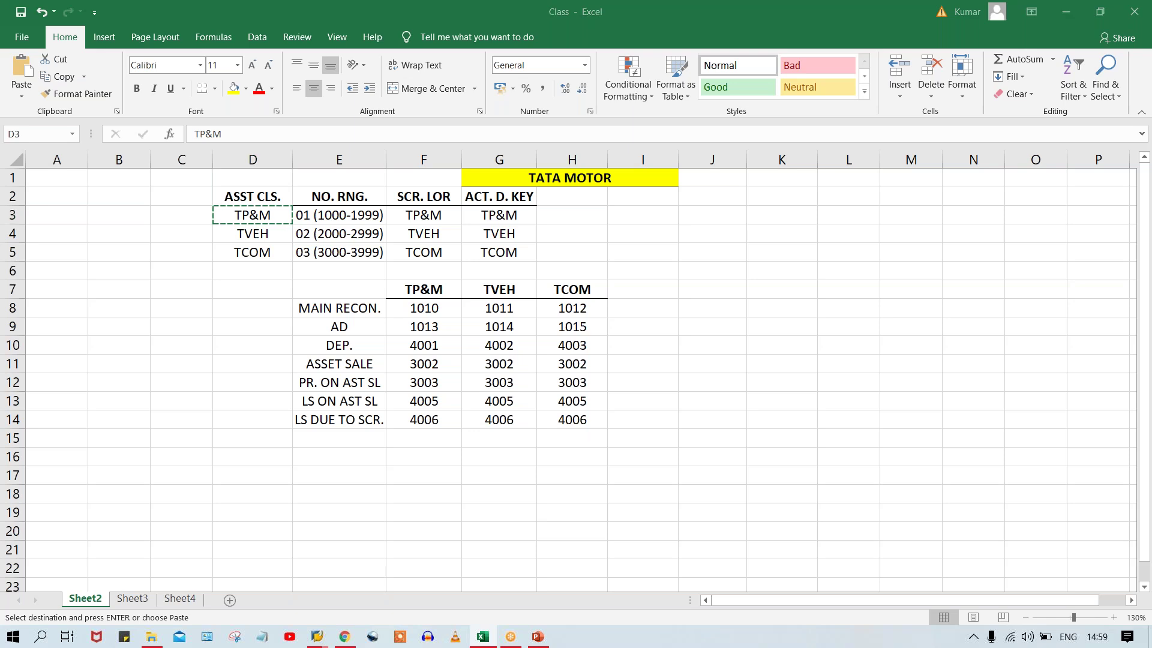
# Back in SAP, enter asset class TP&M and company code TM00 for the new asset and continue to its master data.
pyautogui.hotkey('alt', 'Tab')
pyautogui.click(357, 190)
pyautogui.hotkey('ctrl', 'v')
pyautogui.click(354, 204)
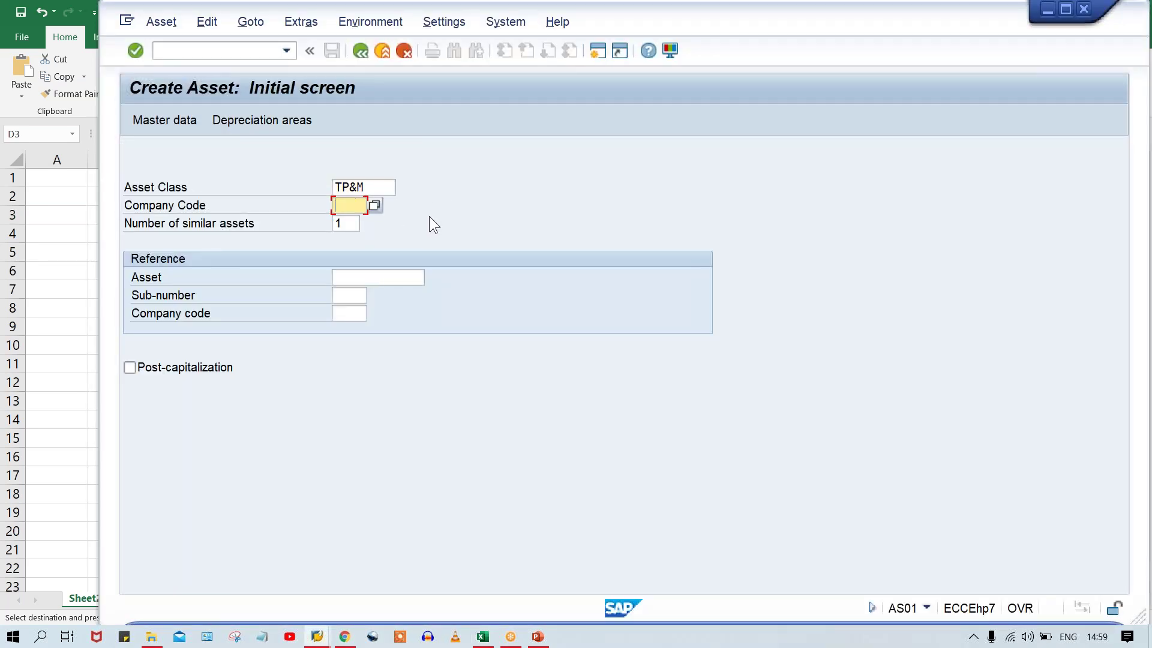
pyautogui.write('TN00')
pyautogui.press('Return')
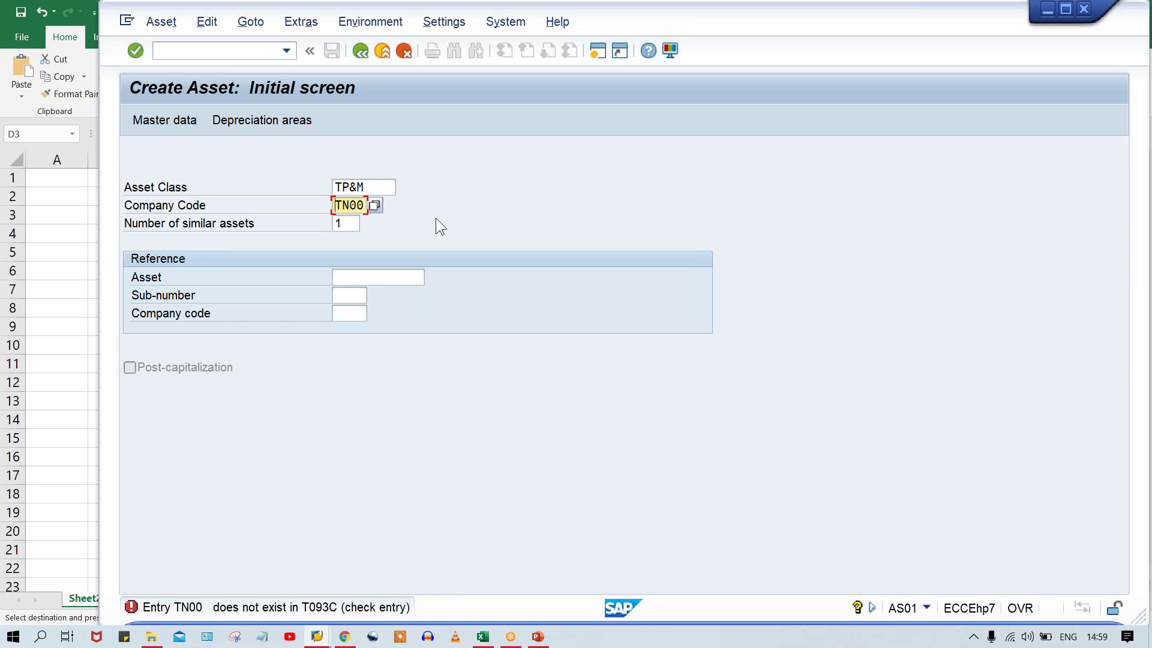
pyautogui.write('M')
pyautogui.press('Return')
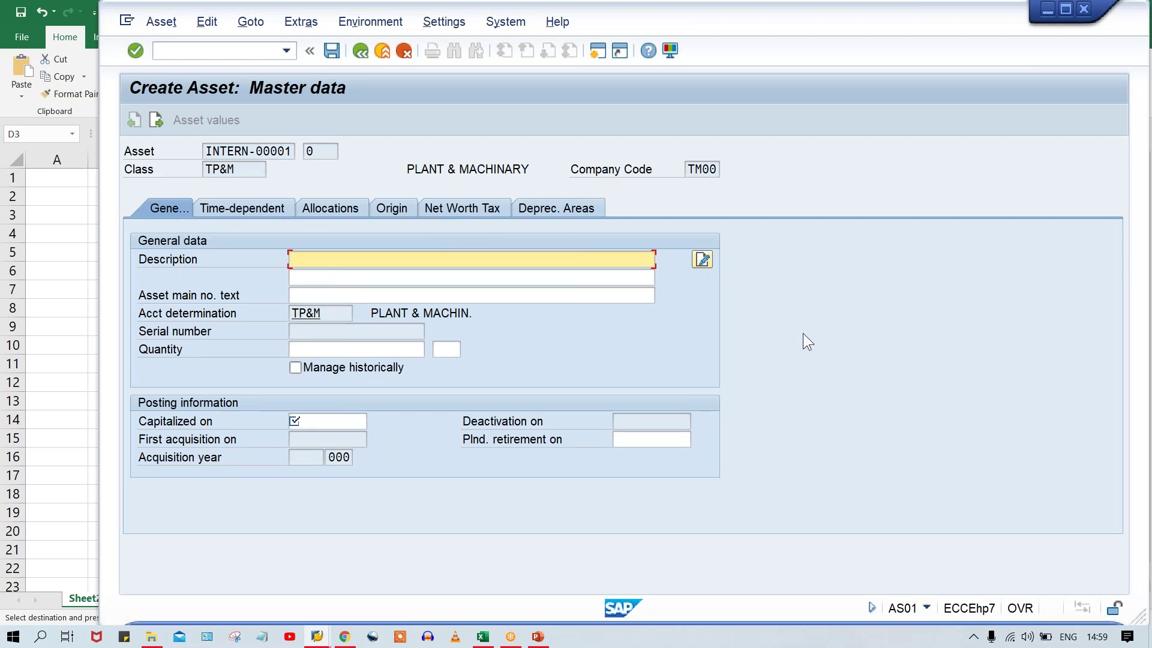
# Examine the new asset's general data and posting fields, including description, asset main number text, class, capitalization date and first acquisition date.
pyautogui.press('Tab')
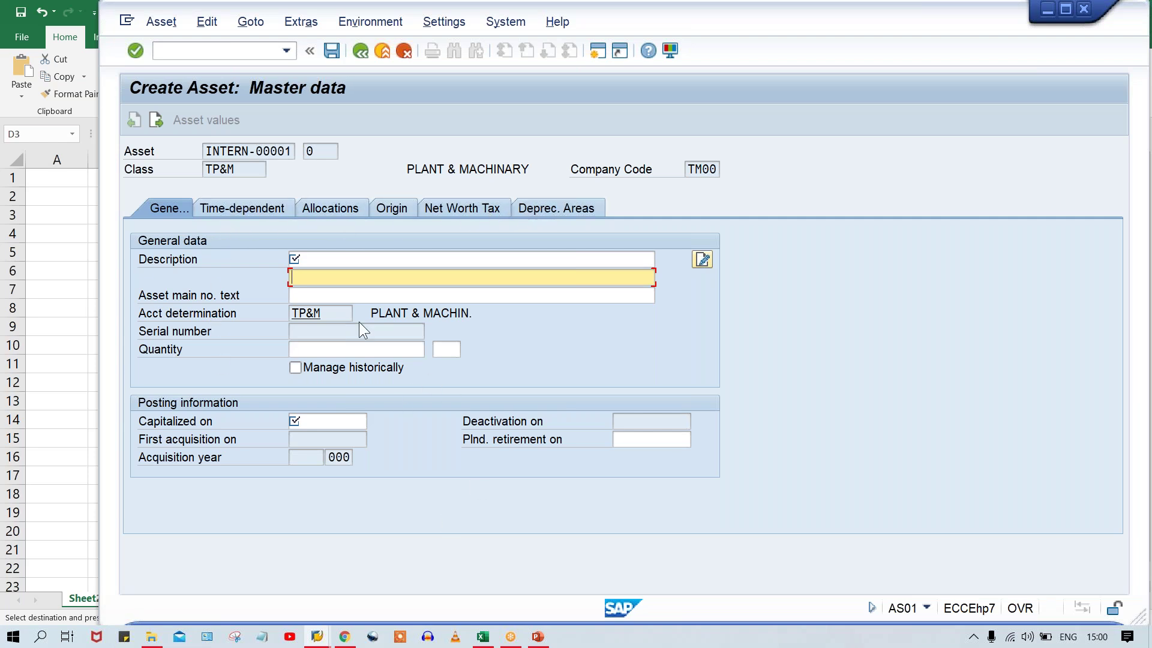
pyautogui.click(314, 260)
pyautogui.click(314, 422)
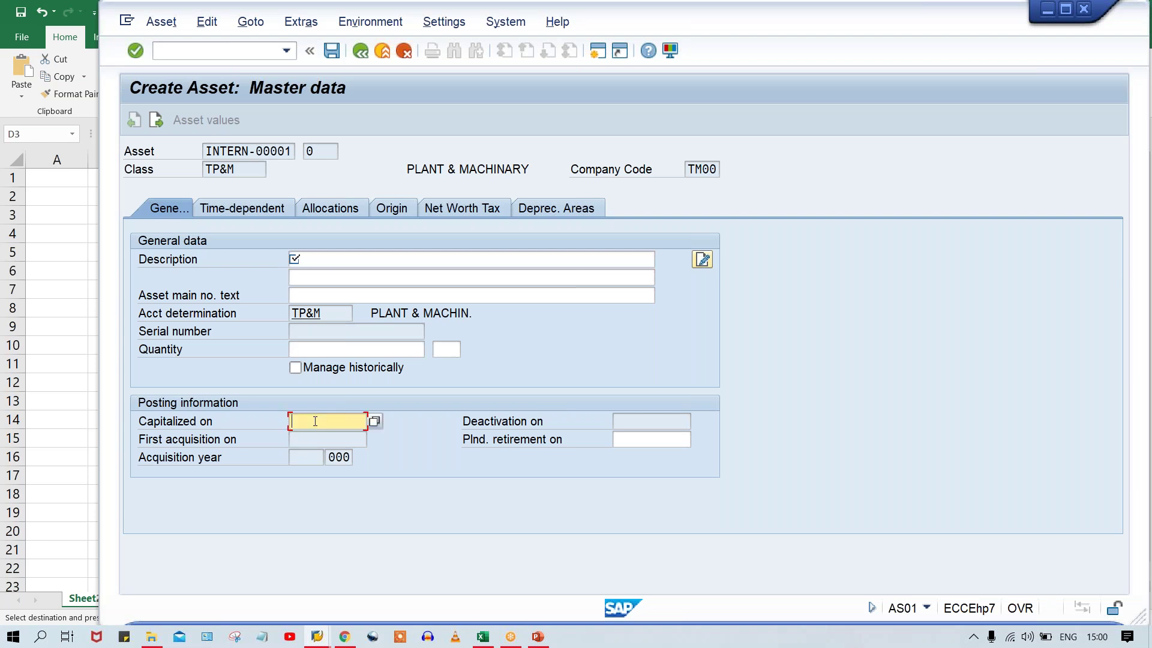
pyautogui.click(336, 277)
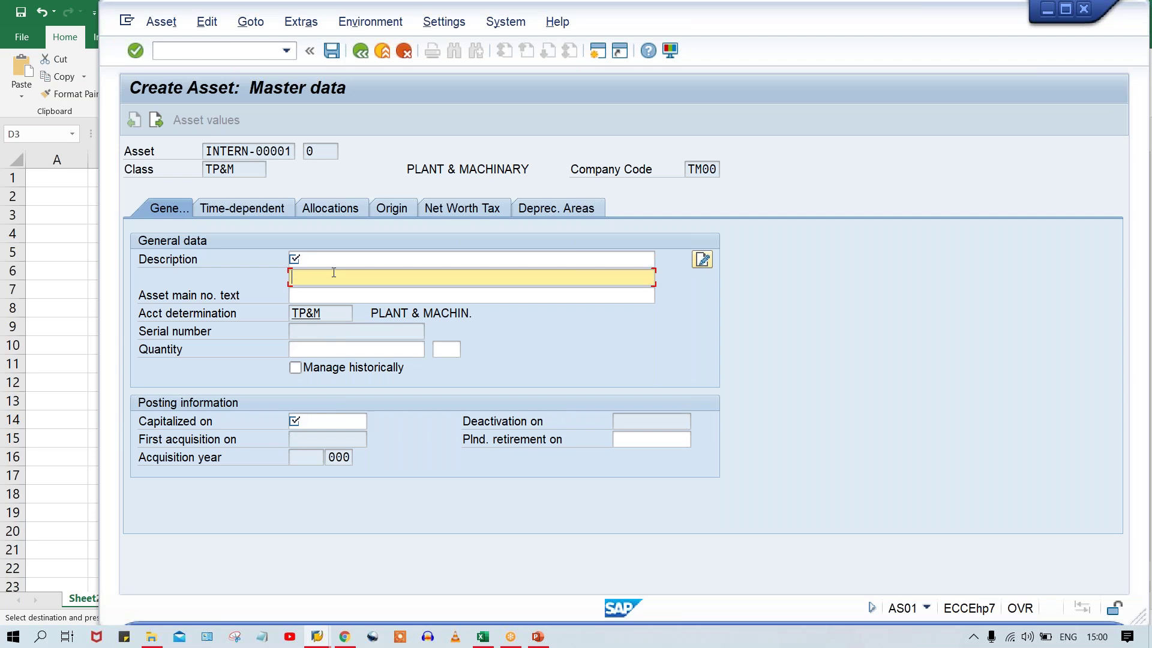
pyautogui.click(343, 294)
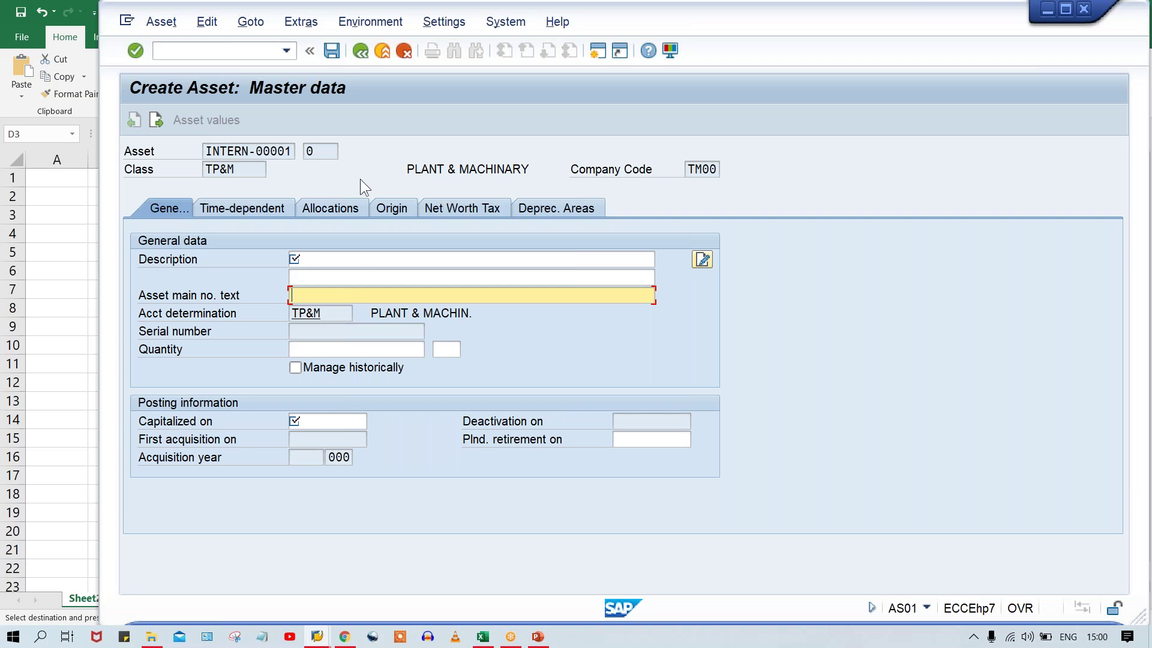
pyautogui.moveTo(245, 167); pyautogui.dragTo(175, 179)
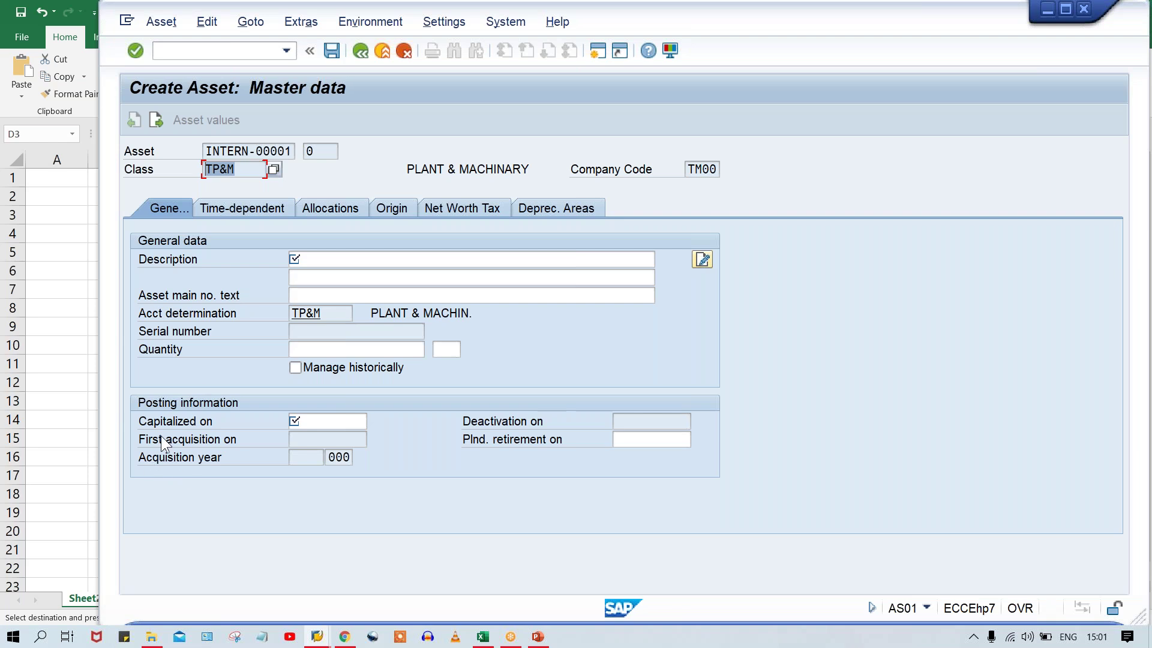
pyautogui.click(297, 421)
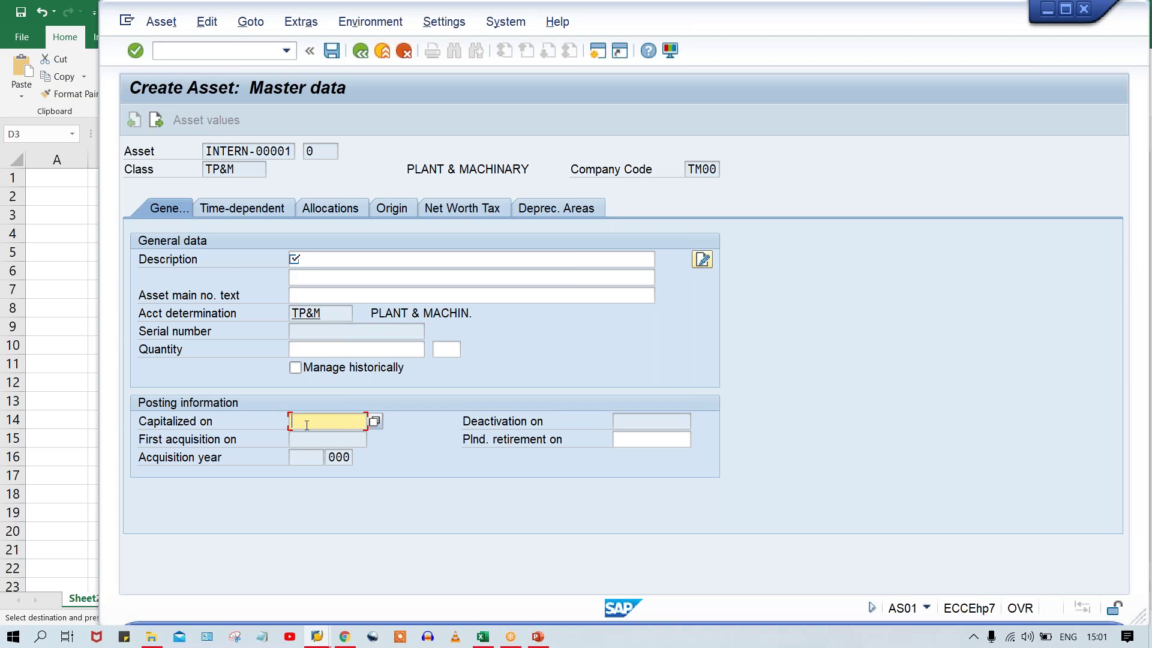
pyautogui.click(325, 445)
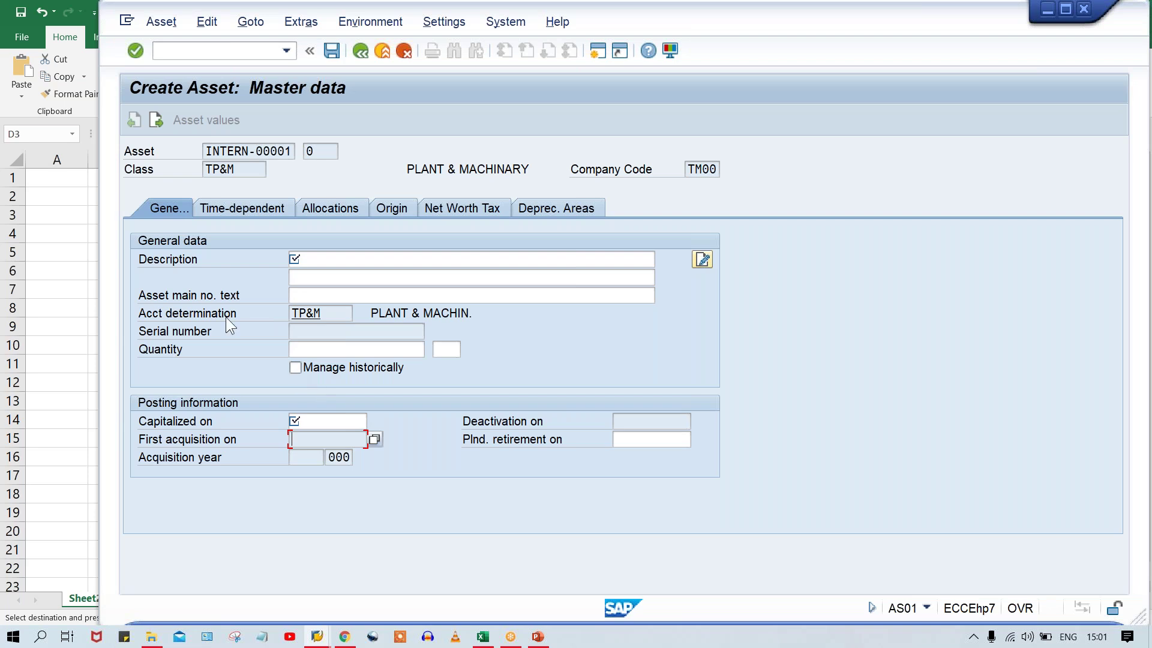
pyautogui.moveTo(242, 152); pyautogui.dragTo(194, 166)
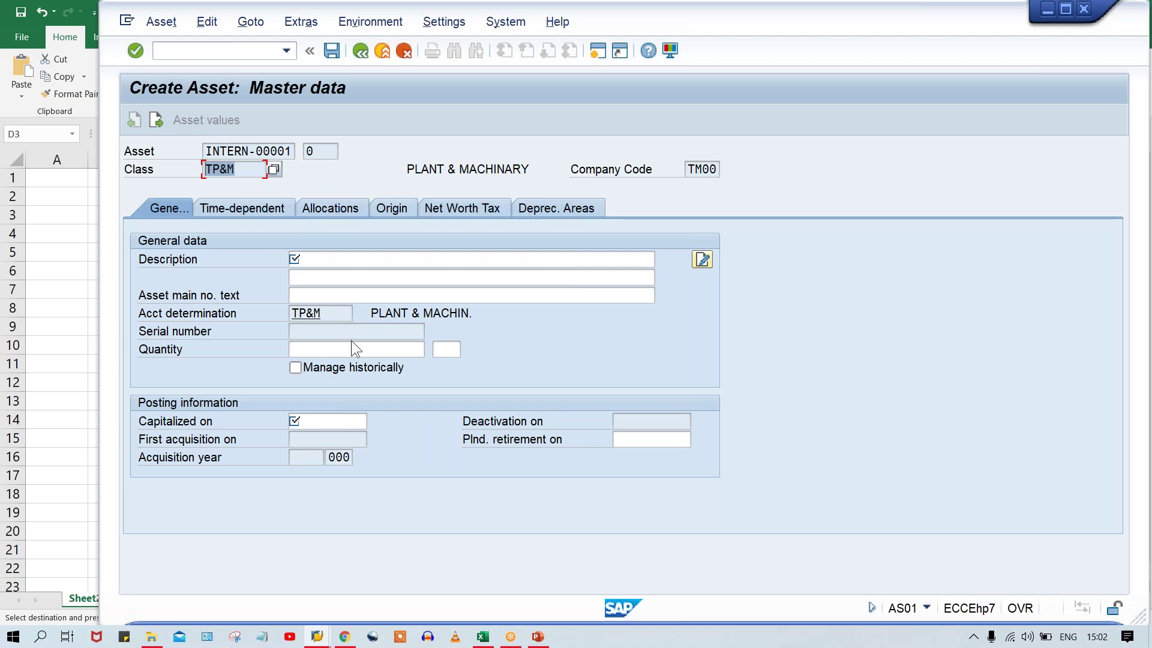
pyautogui.click(332, 426)
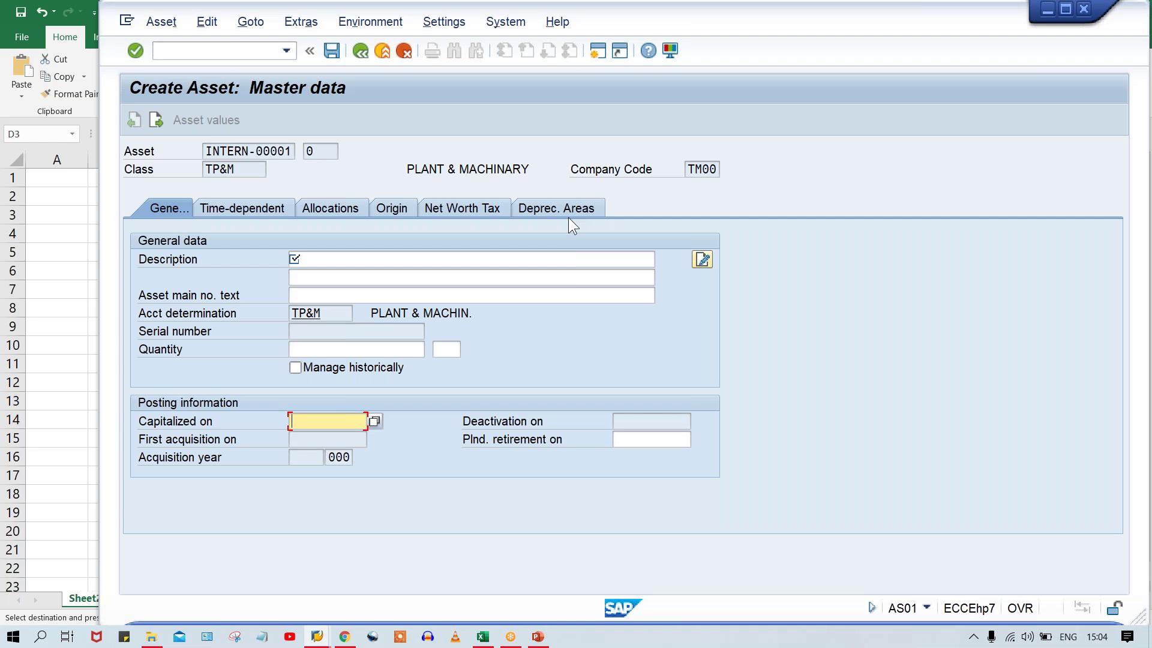
# Open a new SAP session and run transaction AOLA to show the asset layout overview.
pyautogui.click(595, 52)
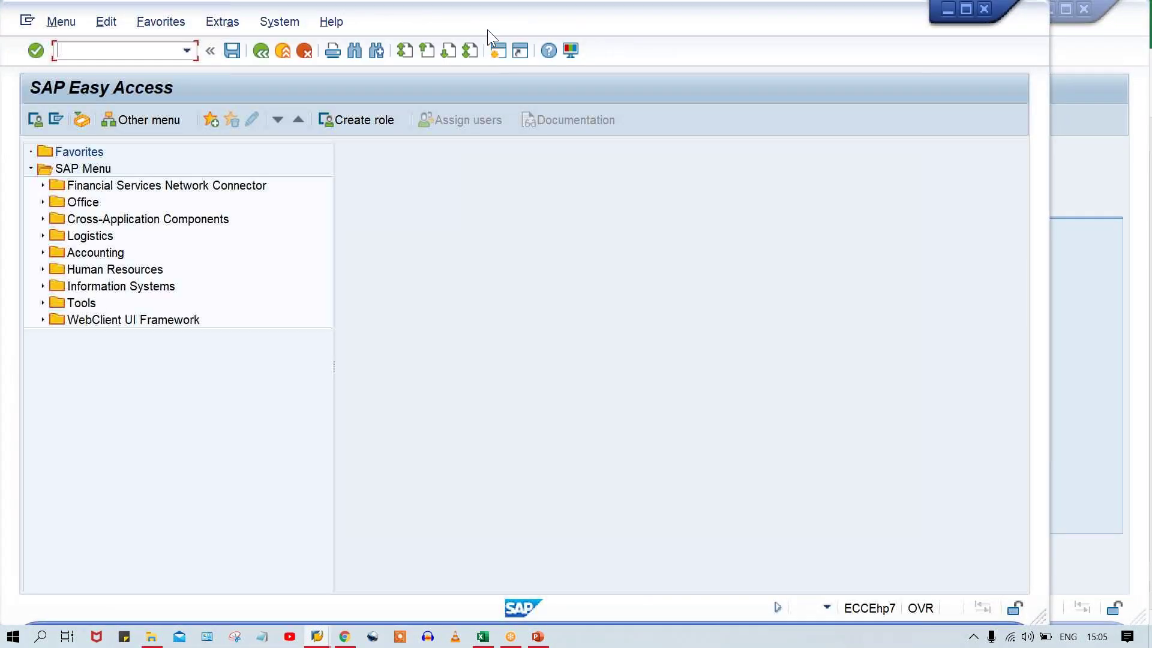
pyautogui.write('AO')
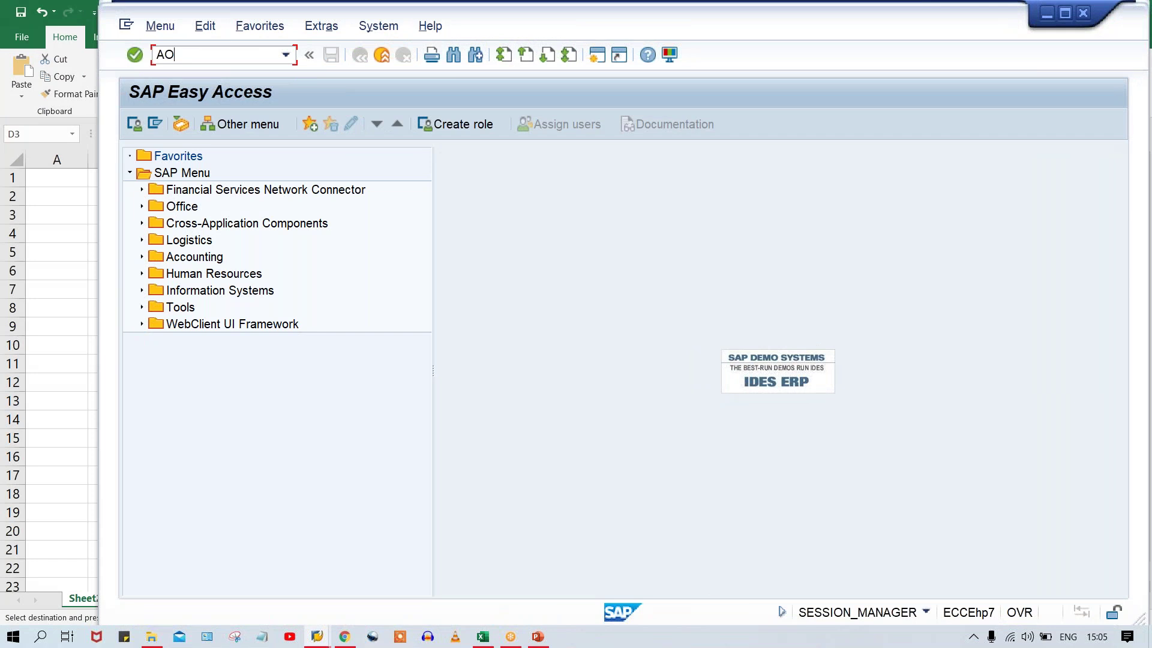
pyautogui.write('LA')
pyautogui.press('Return')
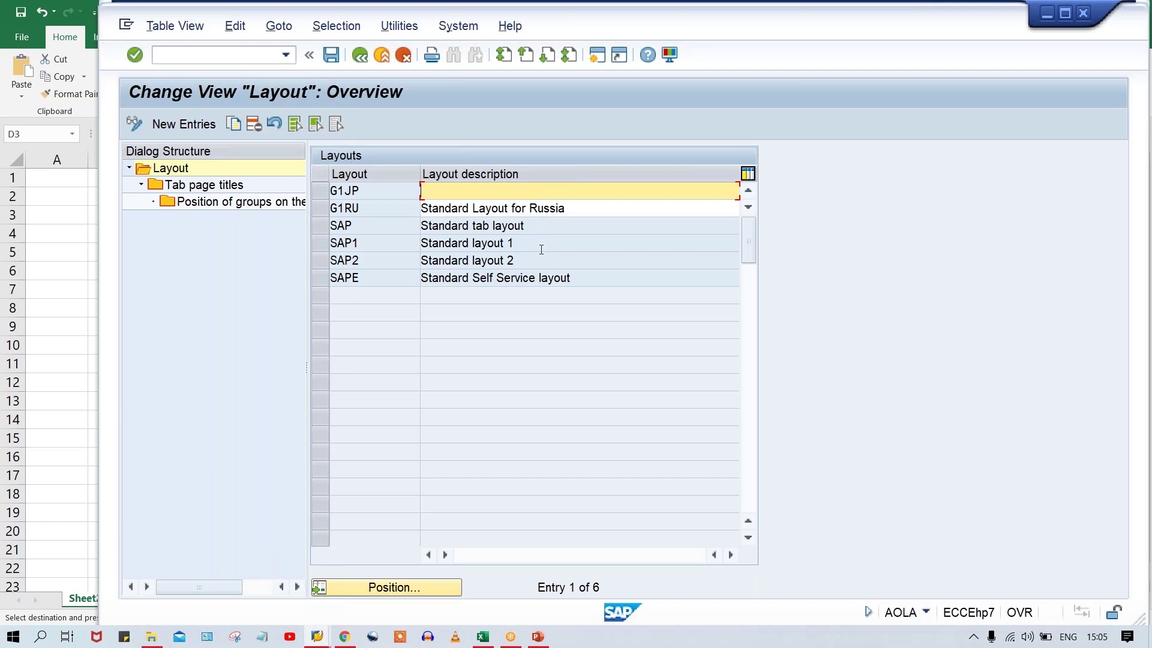
pyautogui.click(415, 134)
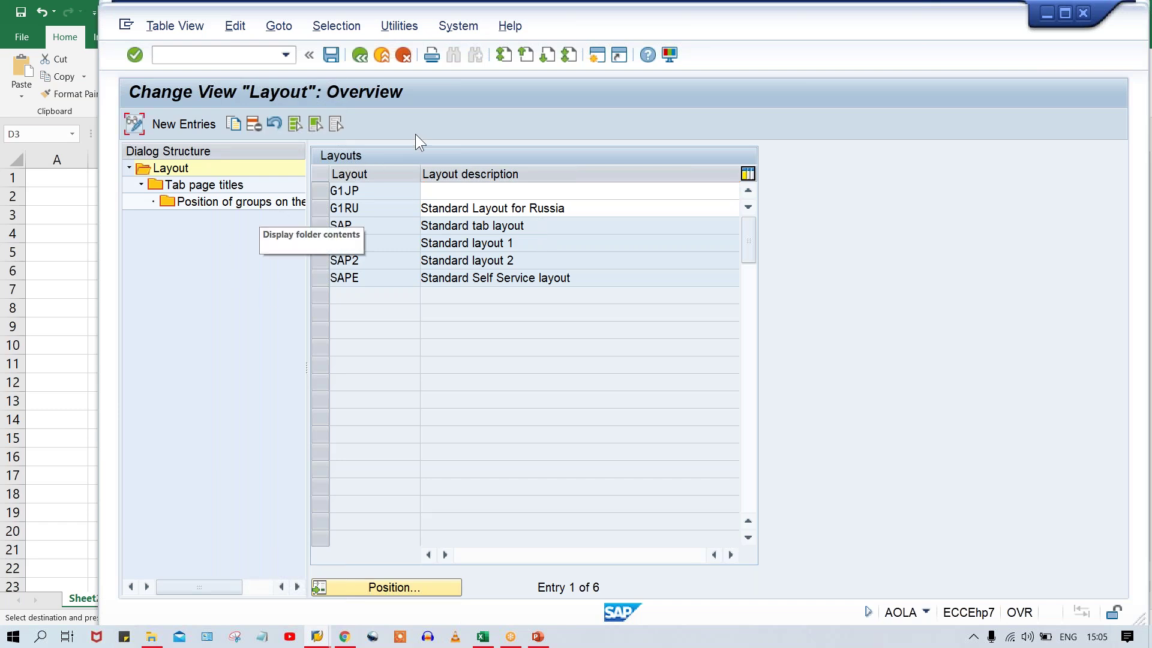
# Replace the current transaction with SPRO and display the SAP Reference IMG.
pyautogui.click(213, 58)
pyautogui.write('/NSPRO')
pyautogui.press('Return')
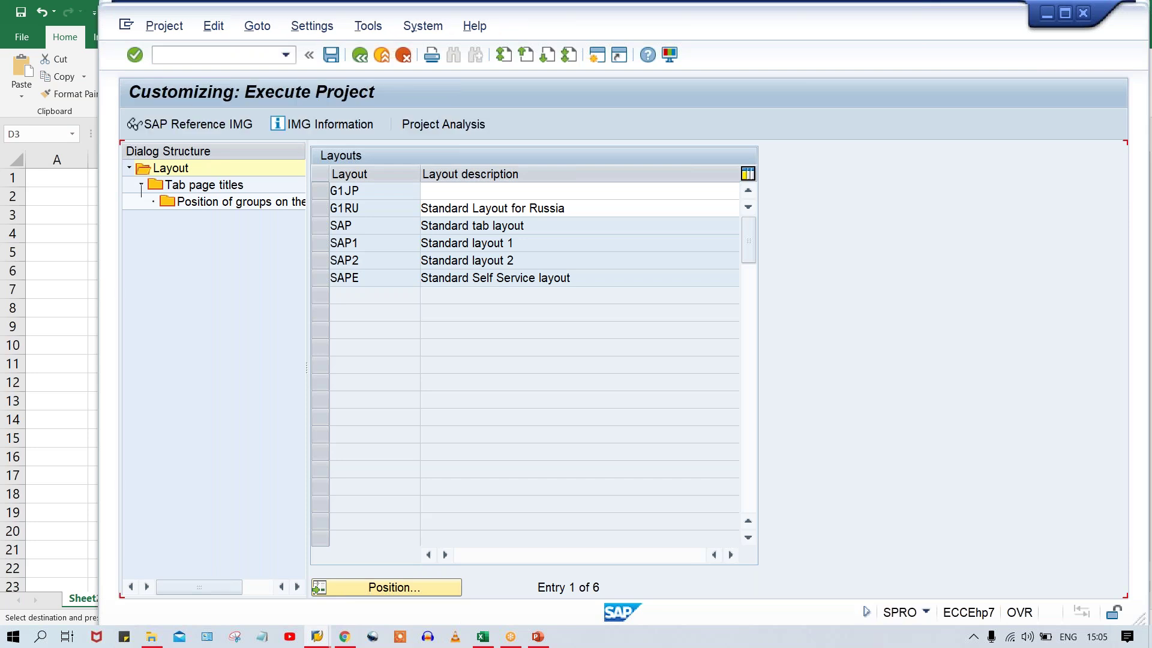
pyautogui.click(207, 122)
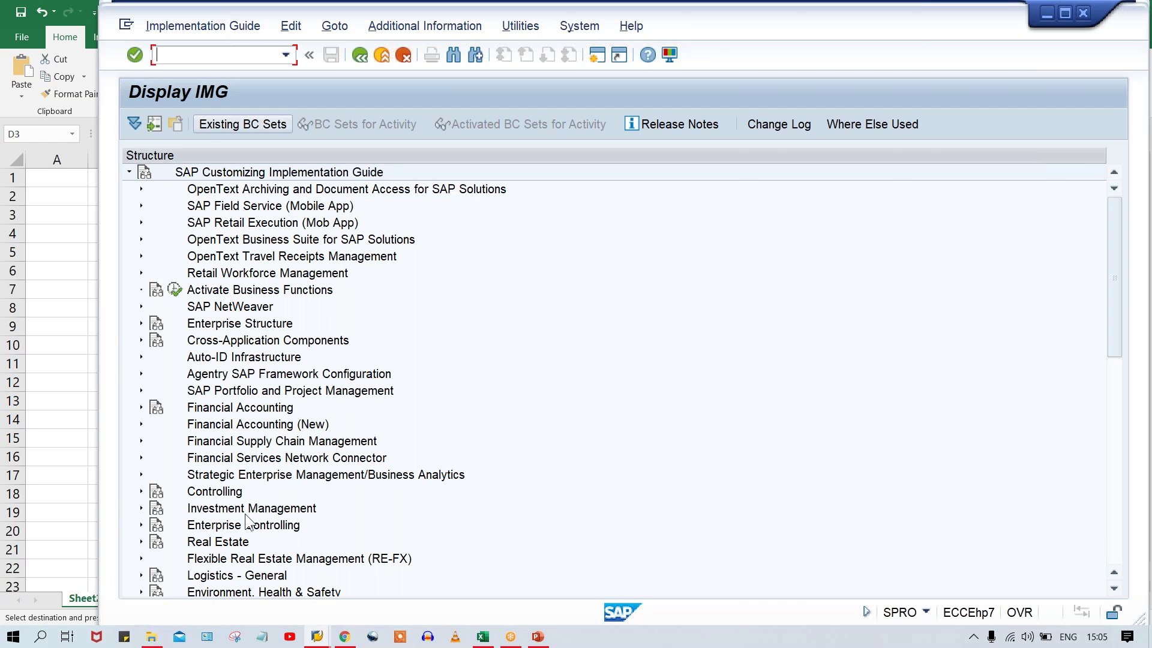
# Expand Financial Accounting (New), Asset Accounting, Master Data and Screen Layout in the implementation guide.
pyautogui.click(294, 426)
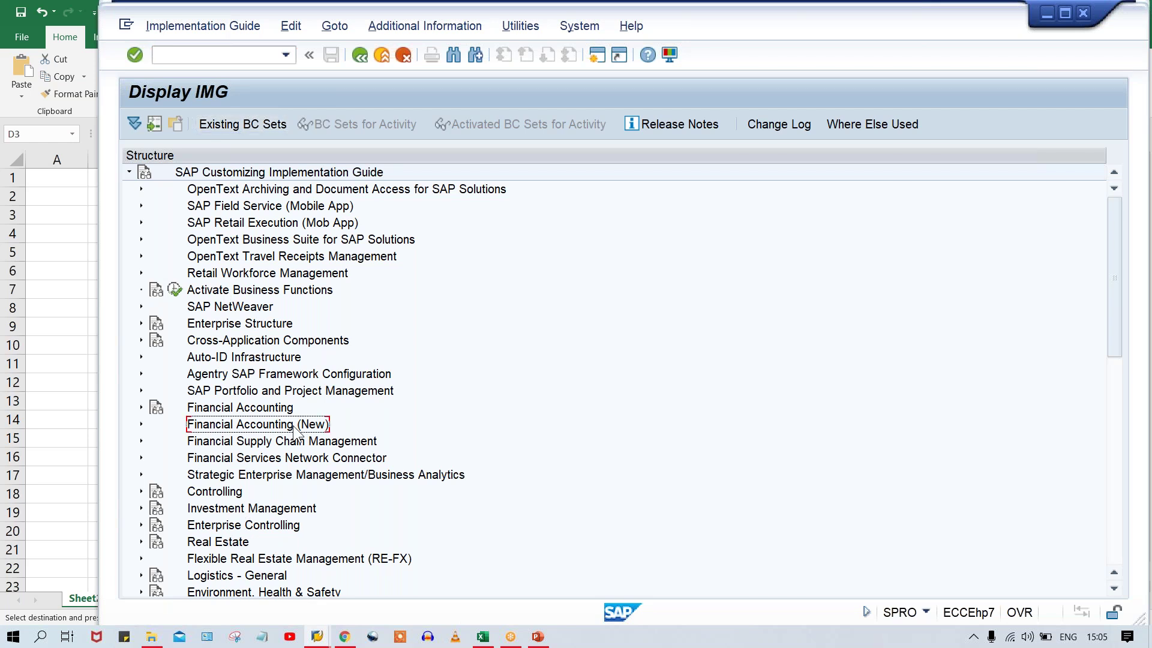
pyautogui.doubleClick(282, 526)
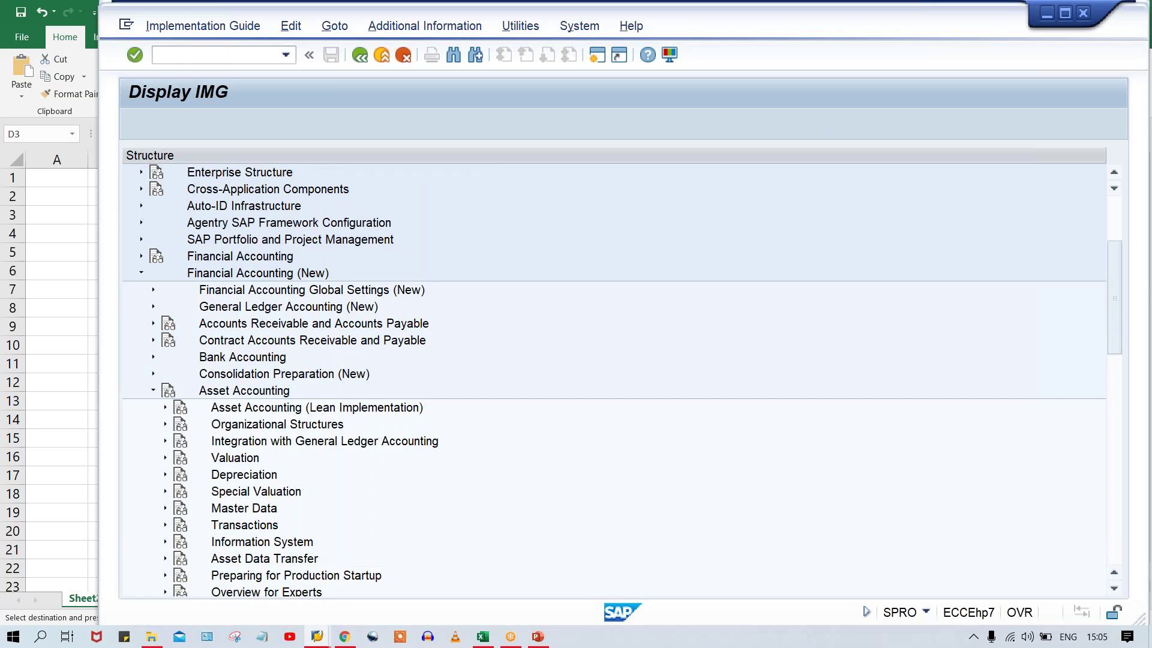
pyautogui.press('Down')
pyautogui.press('Down')
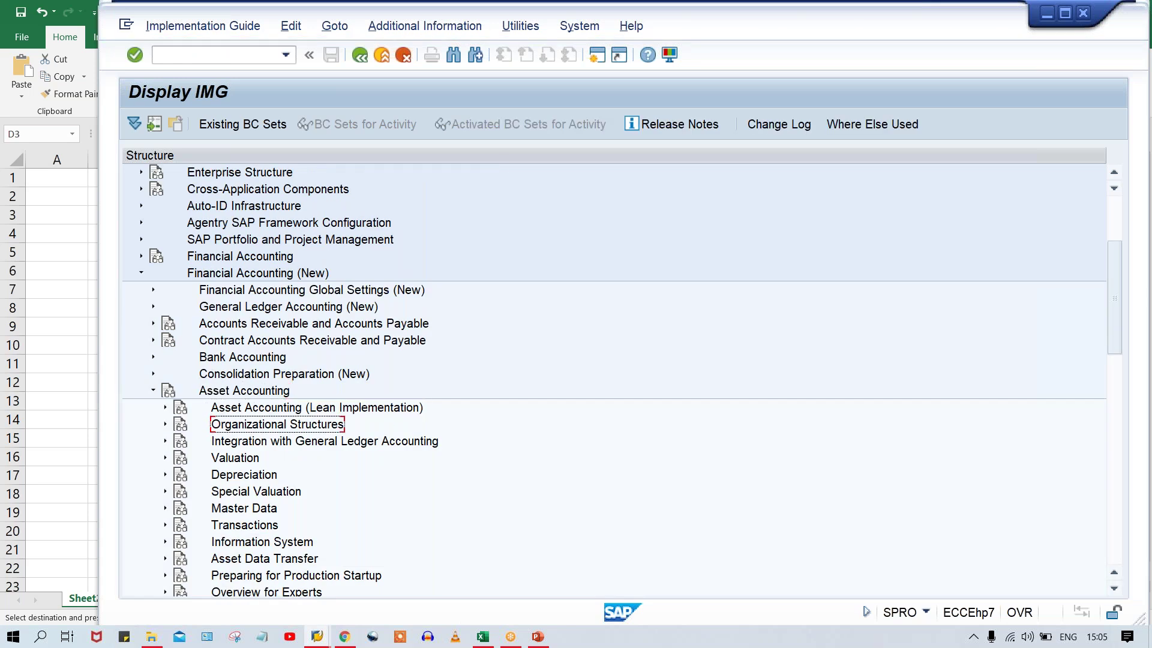
pyautogui.press('Down')
pyautogui.press('Down')
pyautogui.press('Down')
pyautogui.press('Down')
pyautogui.press('Down')
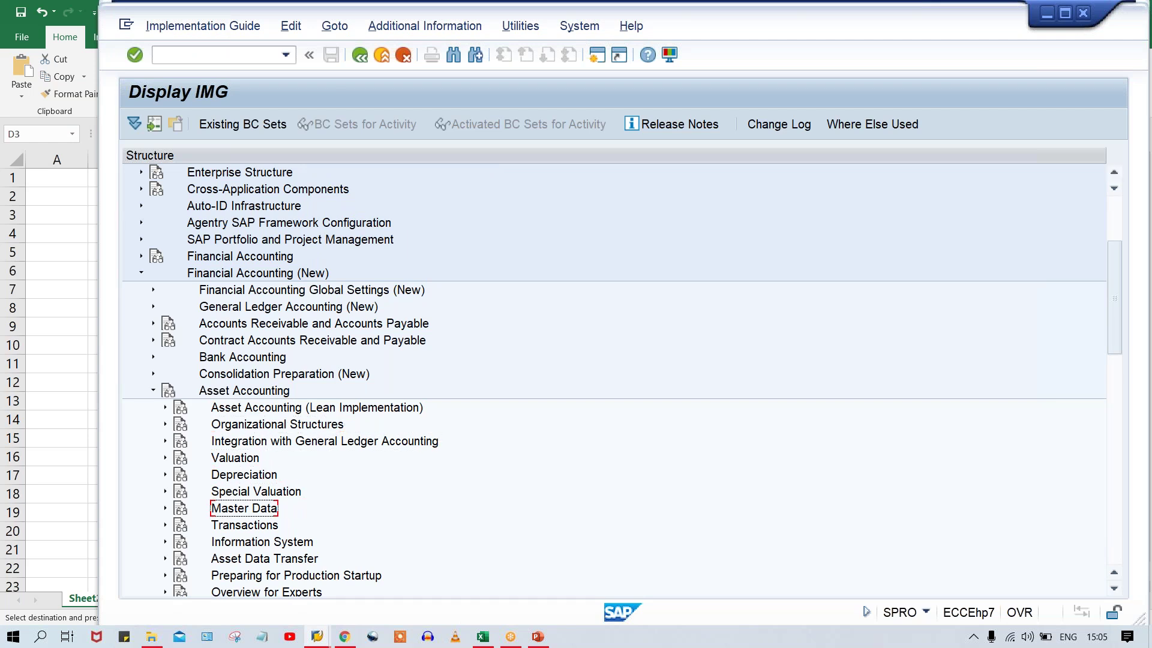
pyautogui.press('Right')
pyautogui.press('Down')
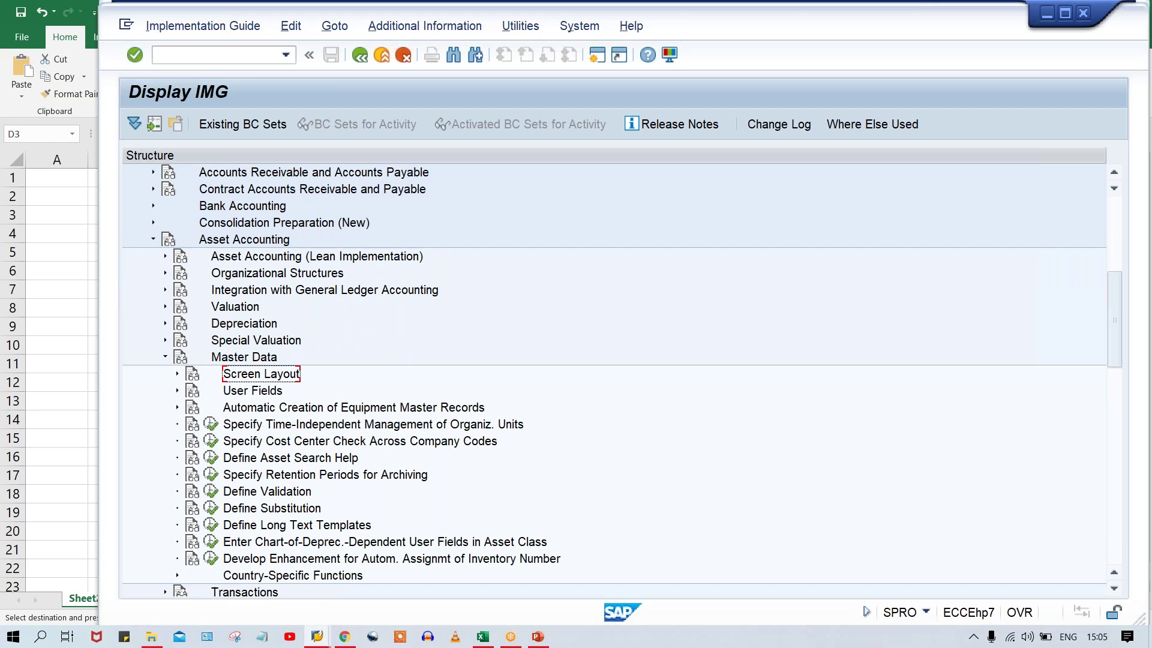
pyautogui.press('Right')
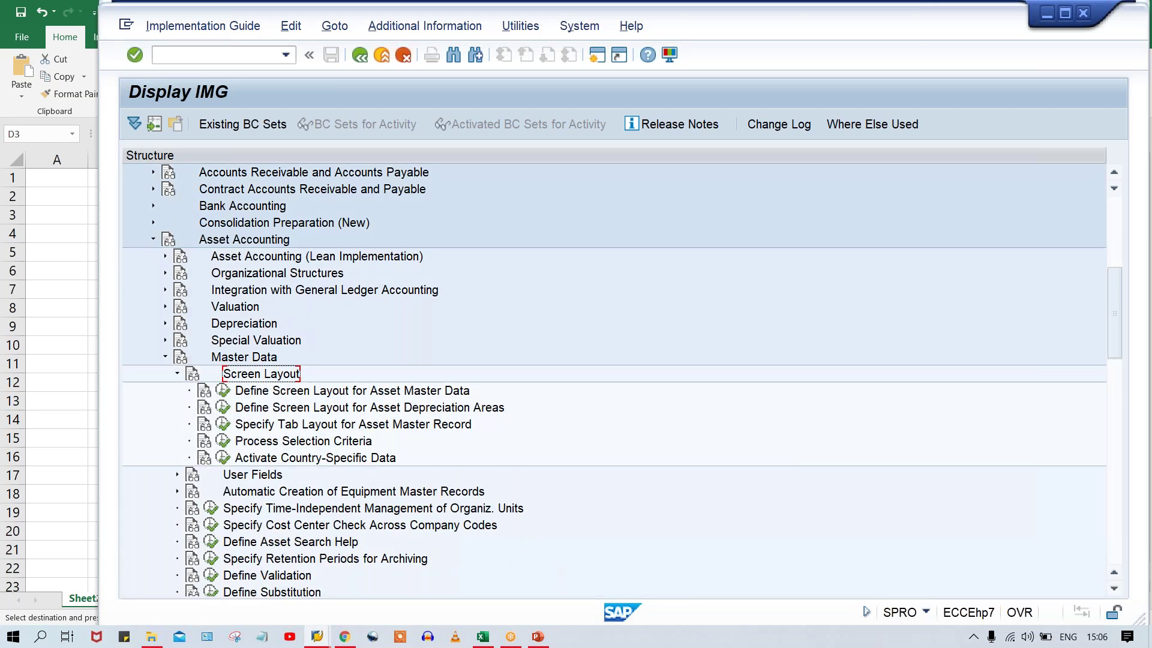
# Execute Define Screen Layout for Asset Master Data and choose the activity of the same name.
pyautogui.click(335, 390)
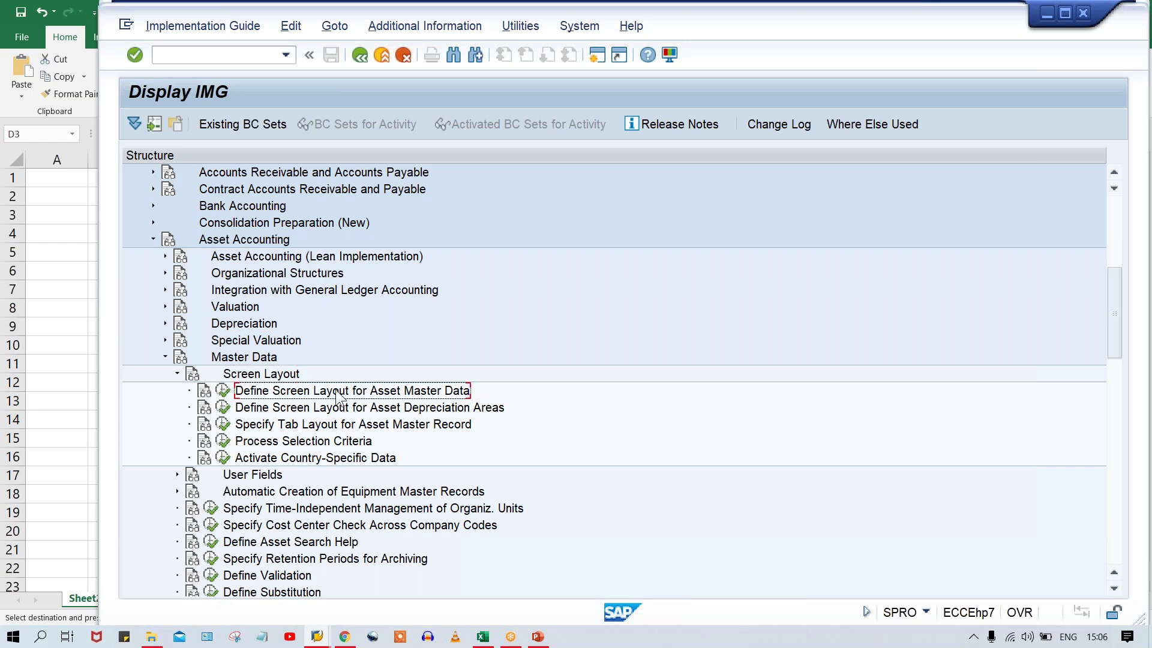
pyautogui.click(223, 390)
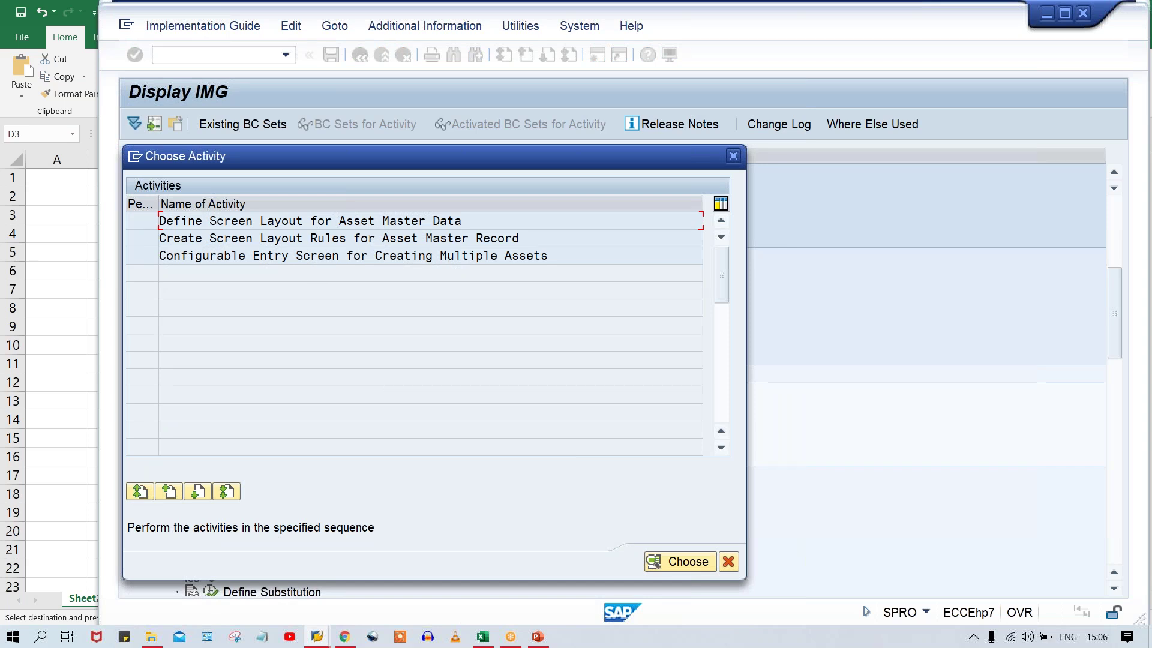
pyautogui.doubleClick(277, 223)
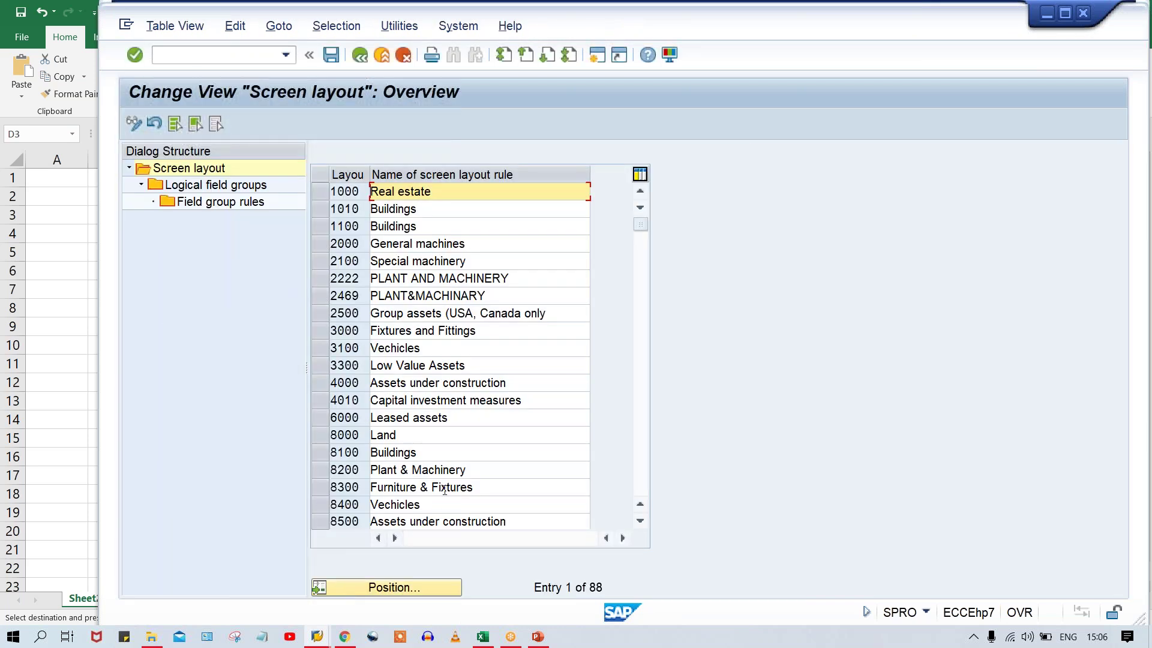
# Position the screen layout list at the TP&M layout.
pyautogui.click(380, 588)
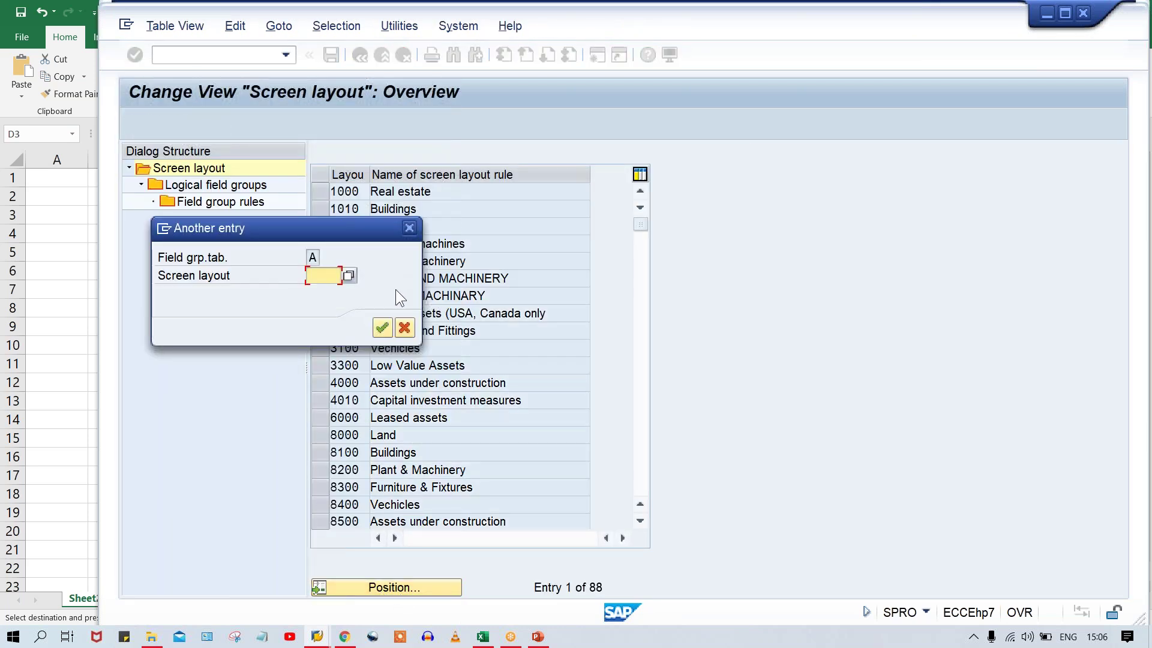
pyautogui.click(333, 312)
pyautogui.press('Return')
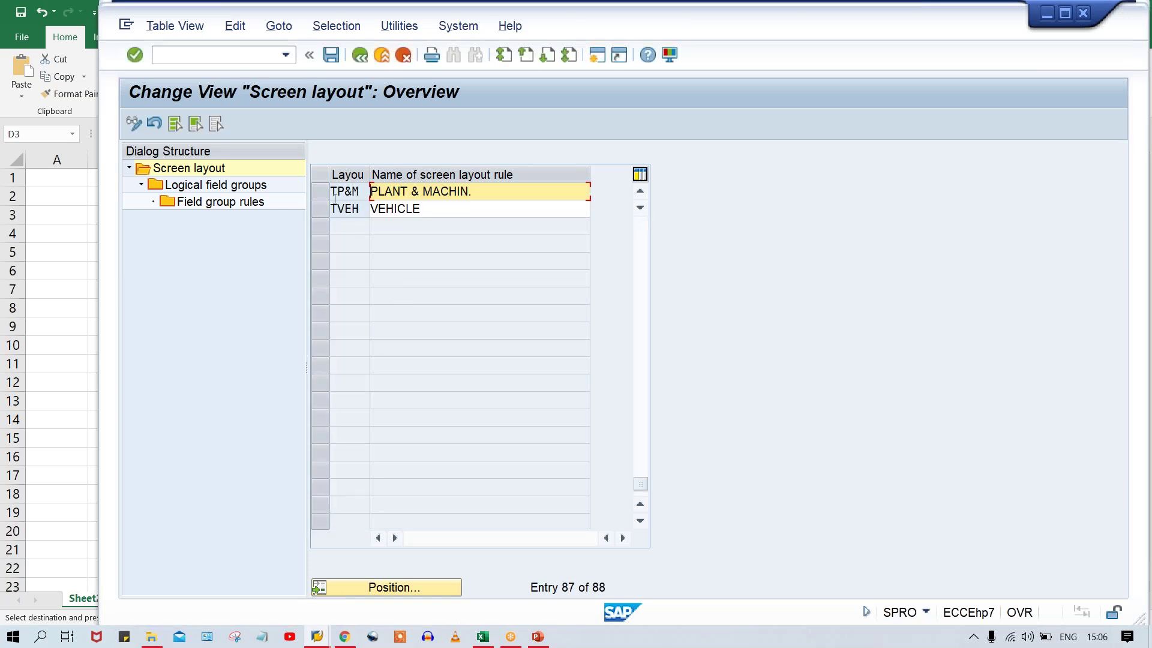
# Open the field group rules of logical field group 1, General data, for the TP&M screen layout.
pyautogui.click(323, 186)
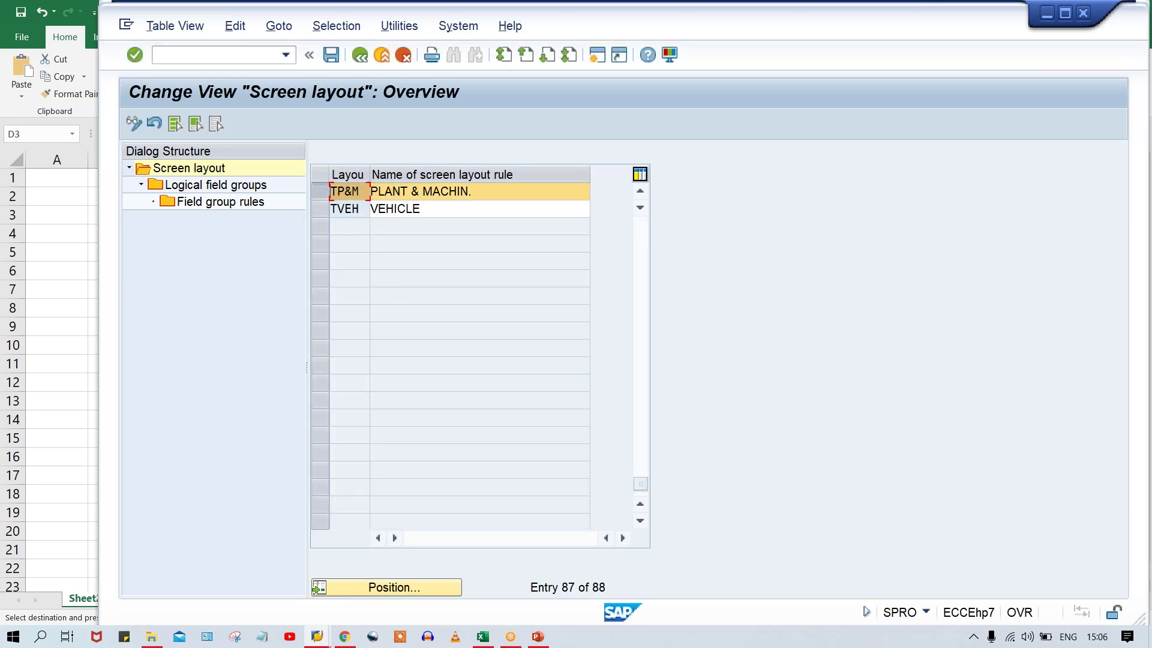
pyautogui.doubleClick(214, 187)
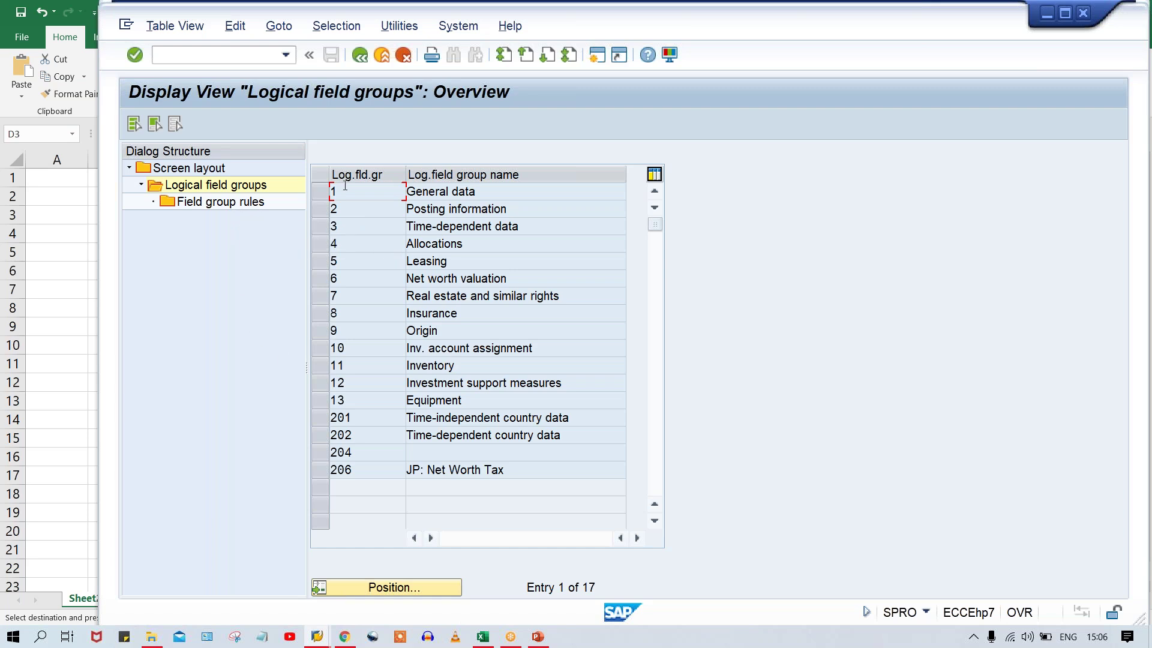
pyautogui.click(319, 191)
pyautogui.click(229, 202)
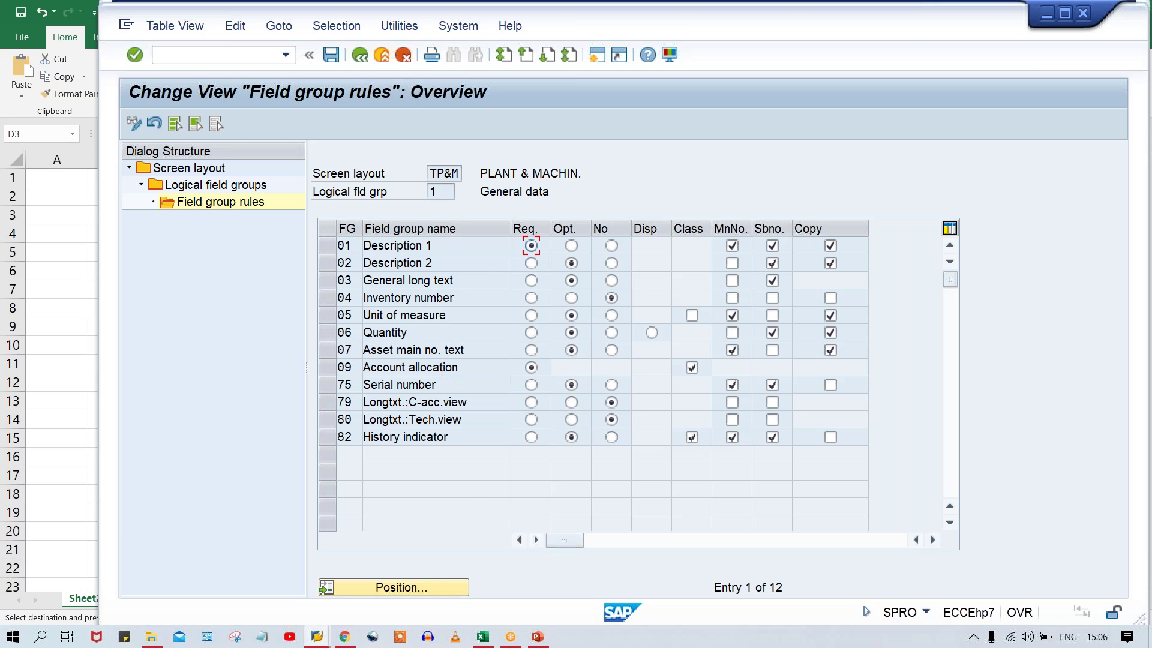
# Compare the General data field group rules with the description fields on the Create Asset master data screen.
pyautogui.moveTo(315, 641)
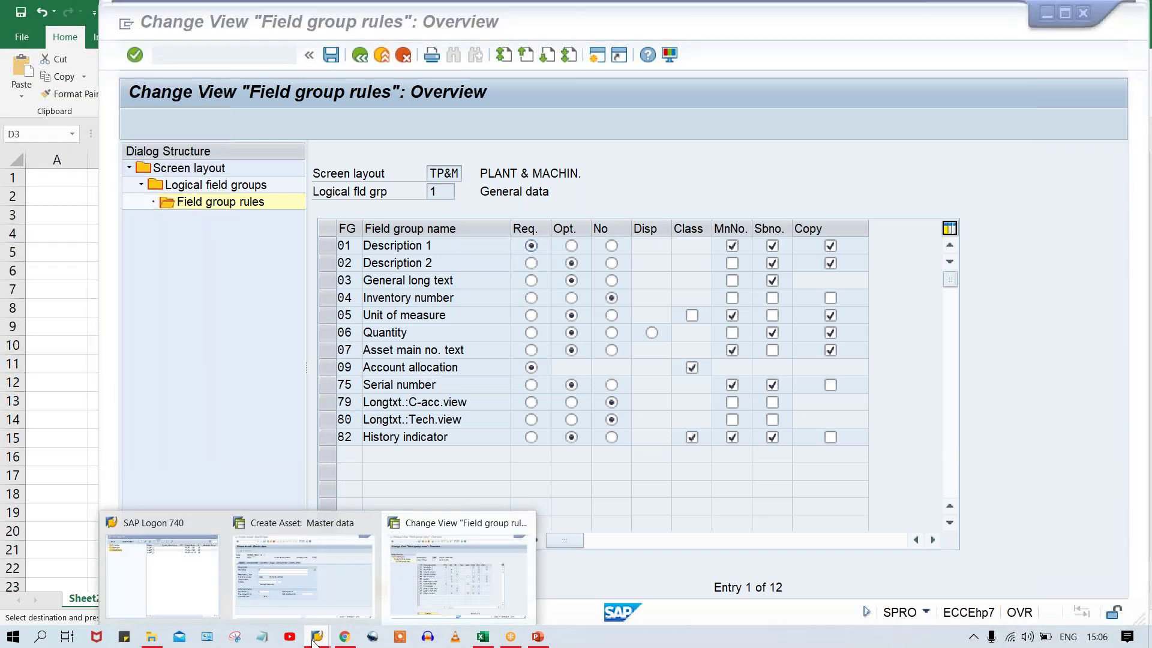
pyautogui.click(373, 606)
pyautogui.click(347, 259)
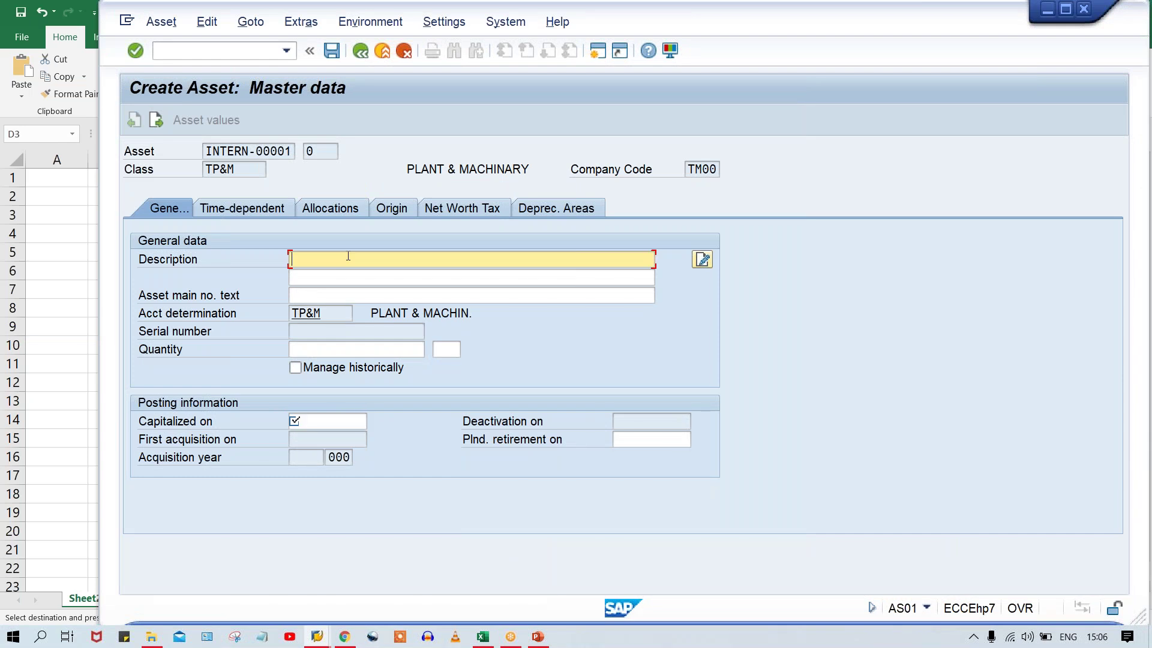
pyautogui.click(307, 277)
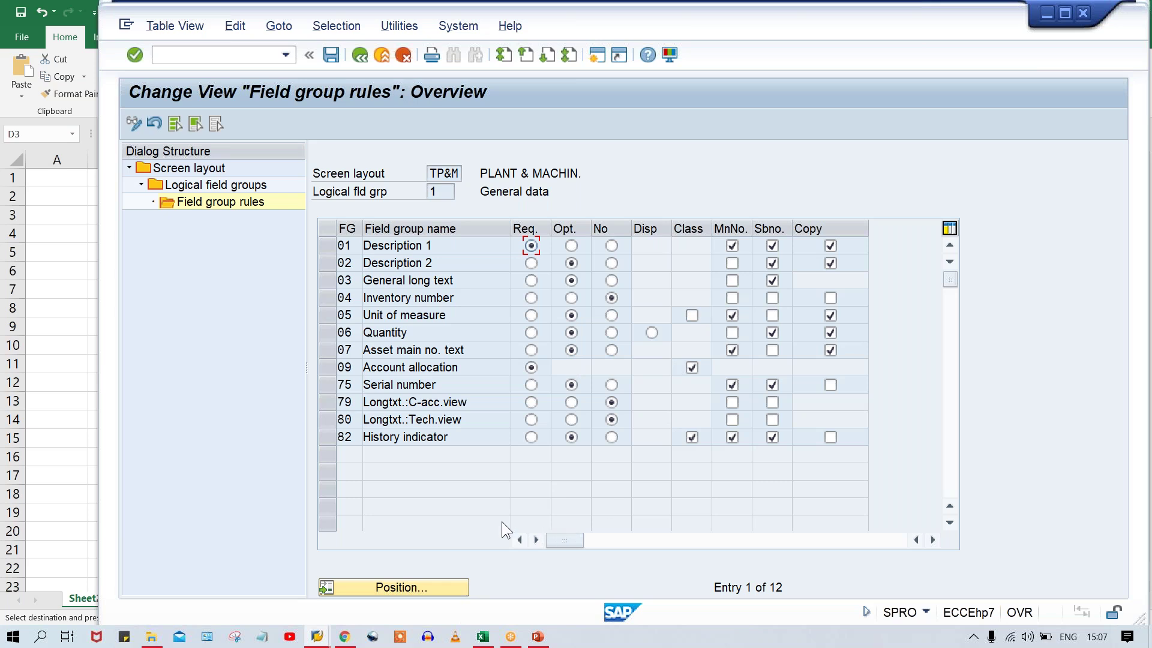
pyautogui.click(316, 636)
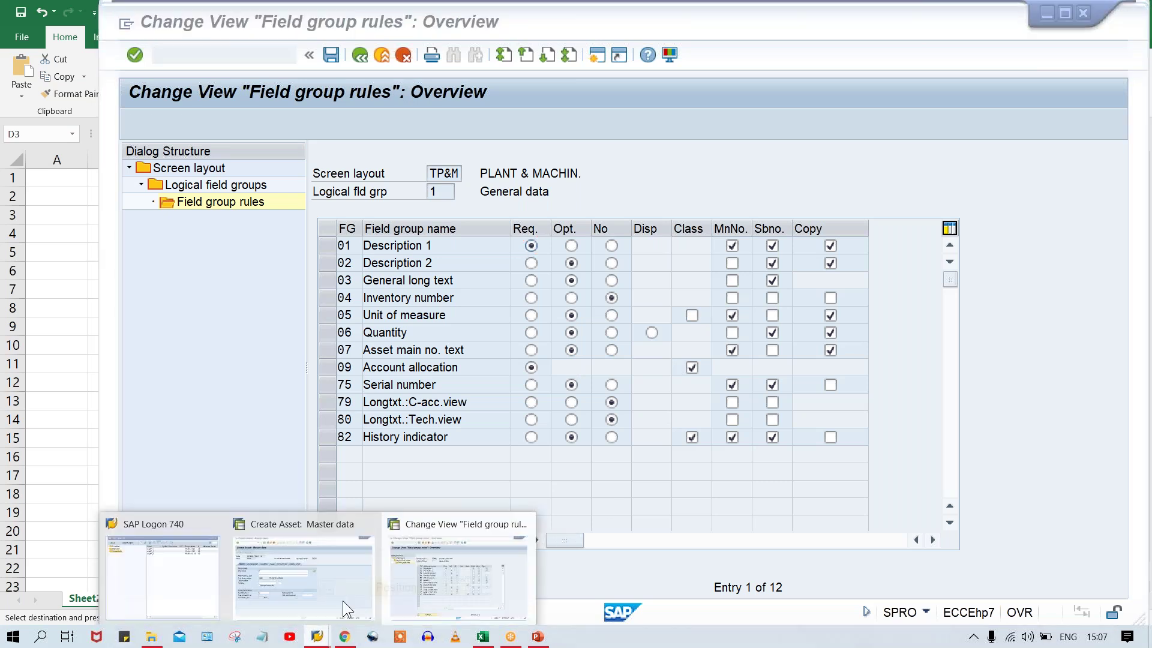
pyautogui.click(477, 577)
# Start a new session and run transaction OAOA to display the asset classes.
pyautogui.click(598, 55)
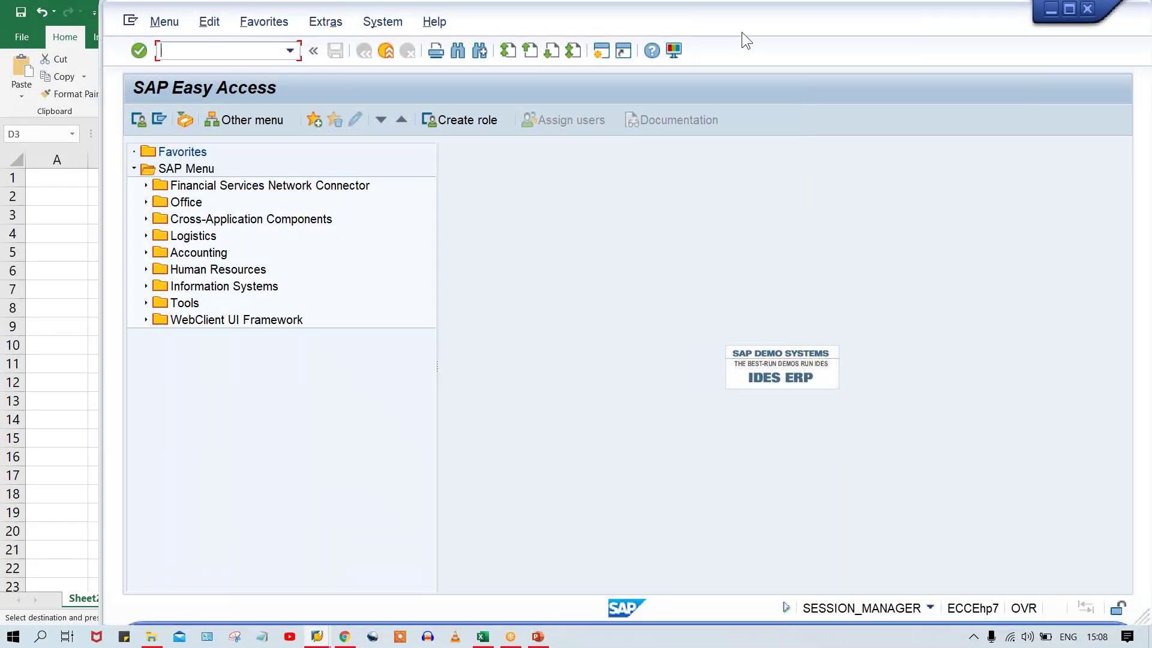
pyautogui.write('AOAO')
pyautogui.press('Return')
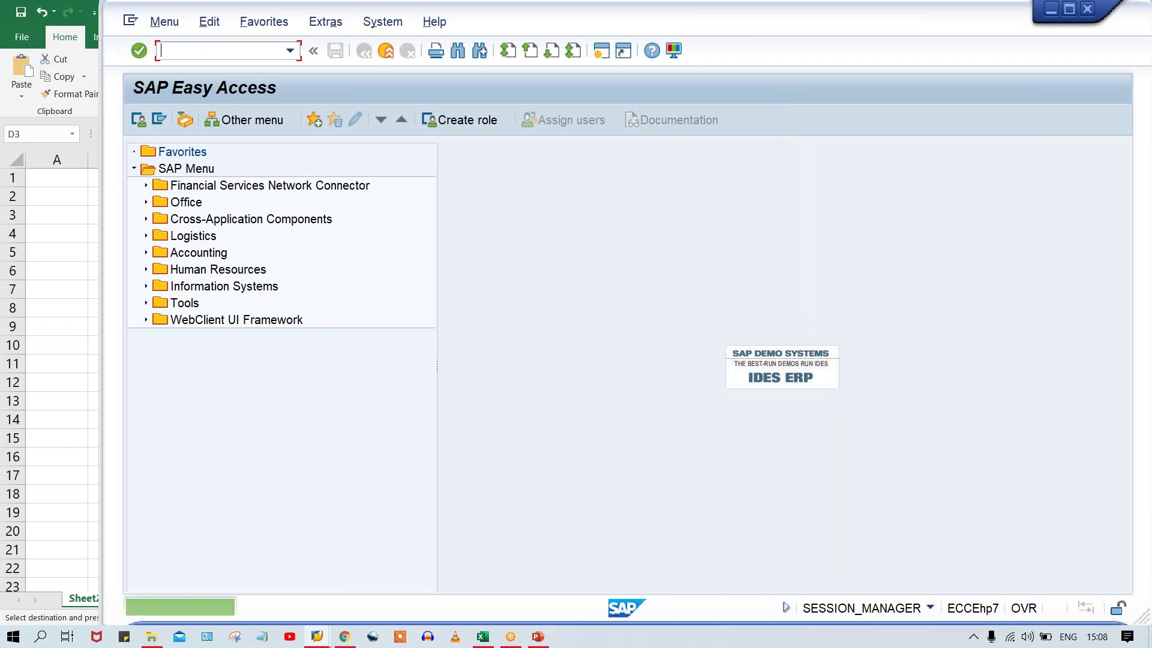
pyautogui.write('OAOA')
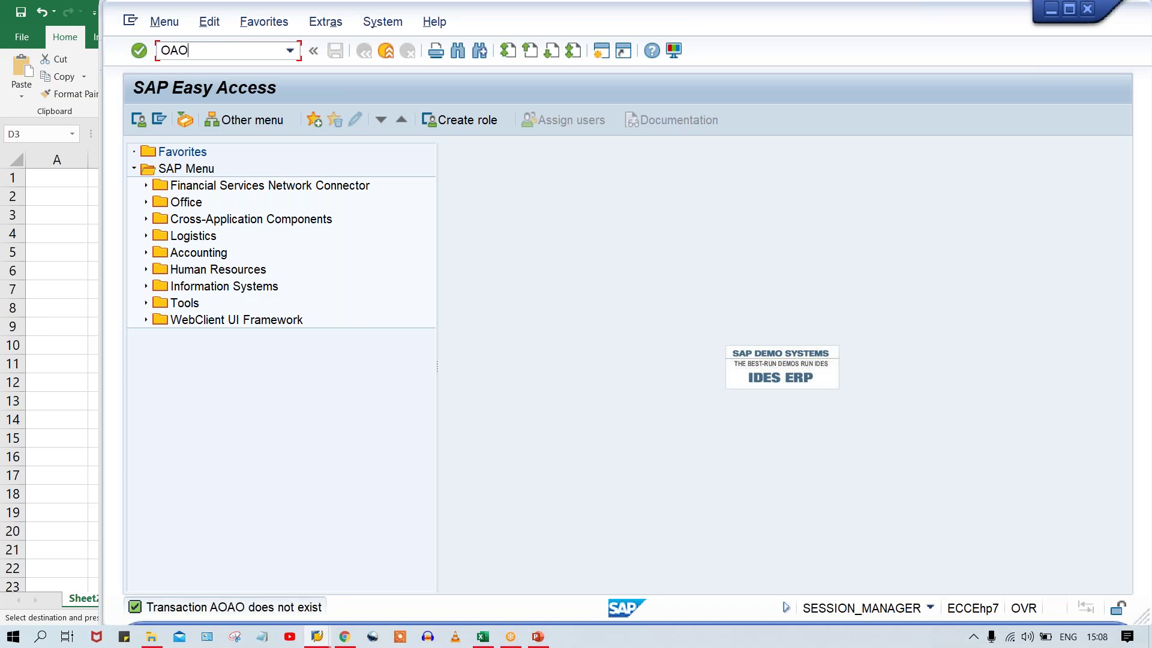
pyautogui.press('Return')
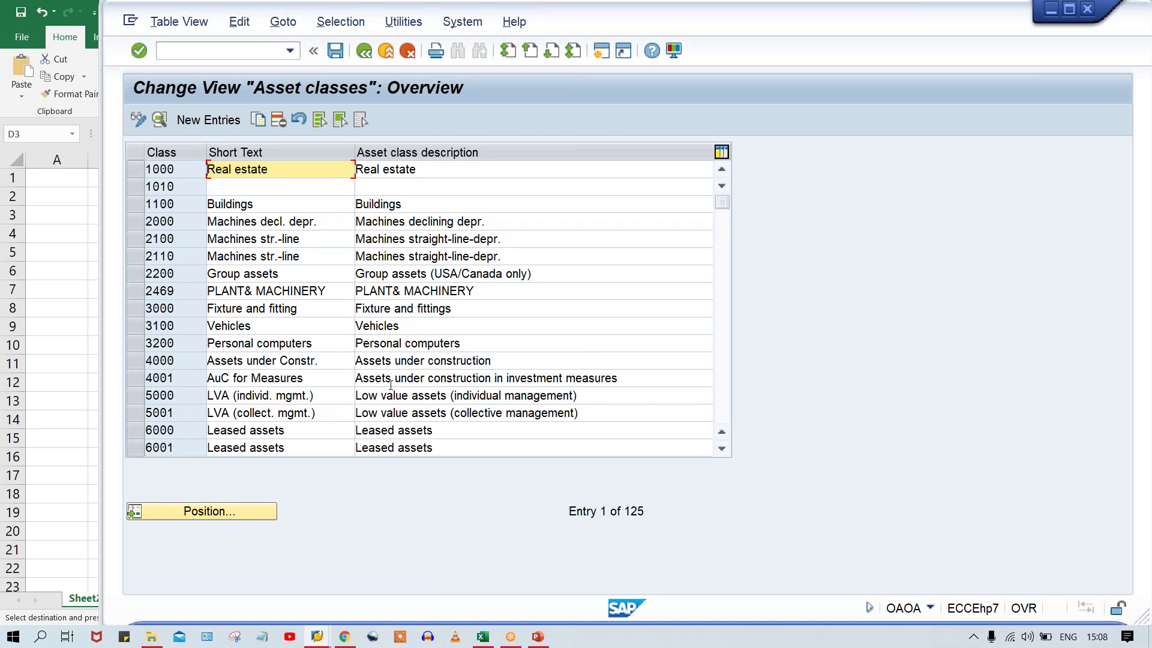
# Position the asset class list at TP&M, open that class's details and examine its Base Unit field.
pyautogui.click(210, 512)
pyautogui.click(354, 273)
pyautogui.press('Return')
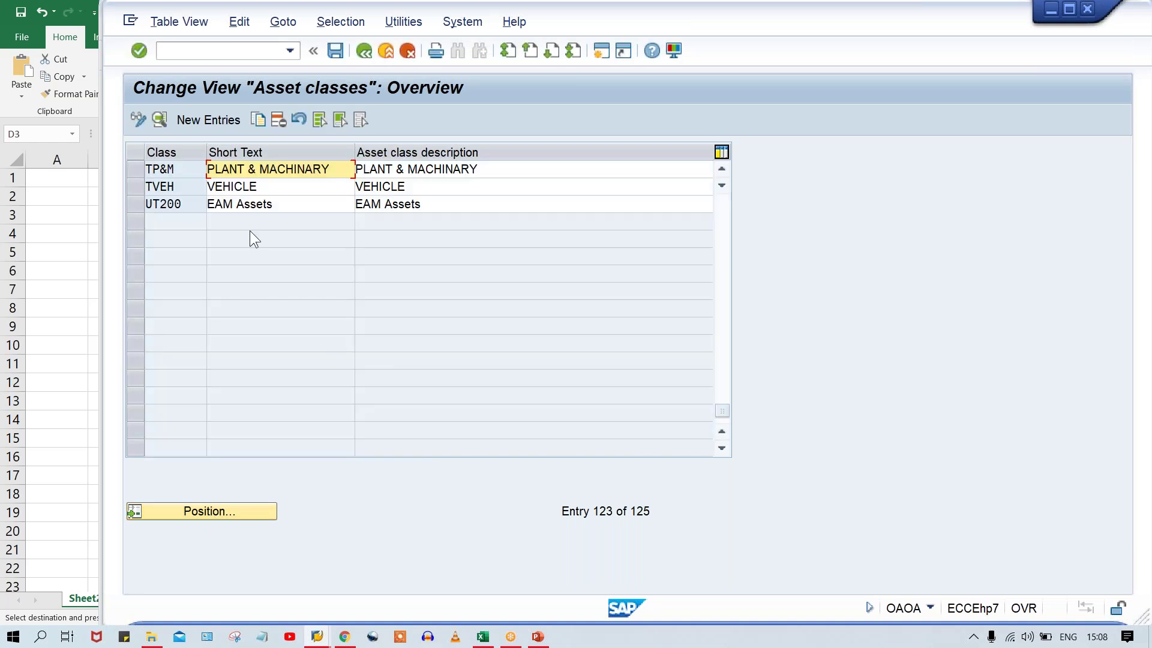
pyautogui.doubleClick(225, 170)
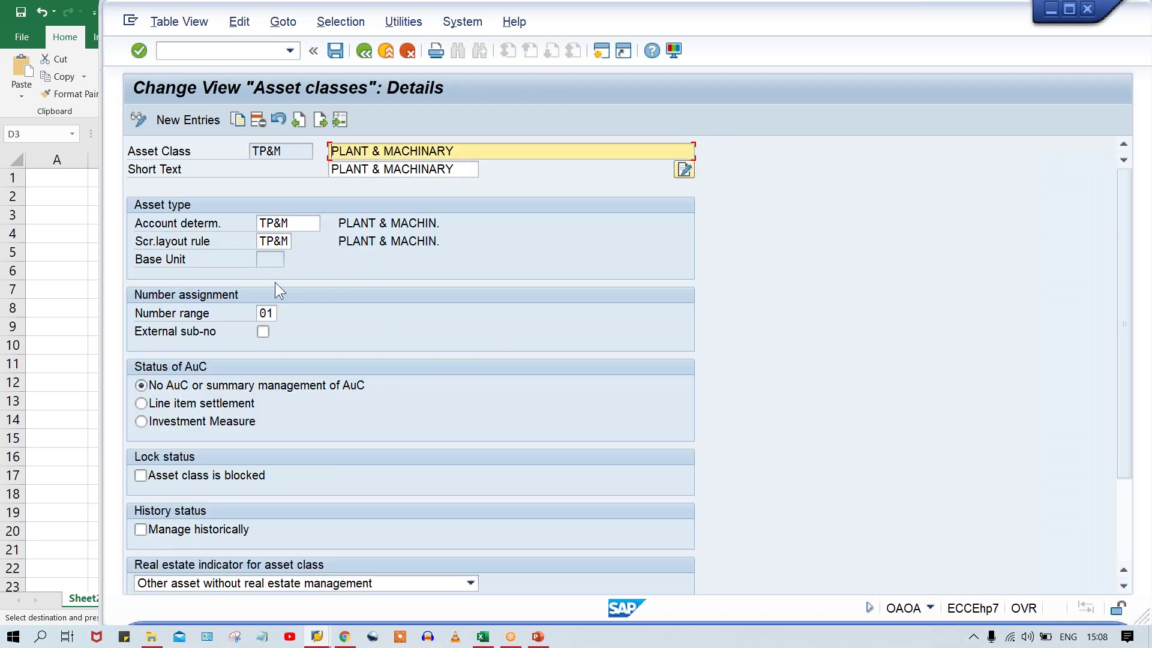
pyautogui.click(267, 258)
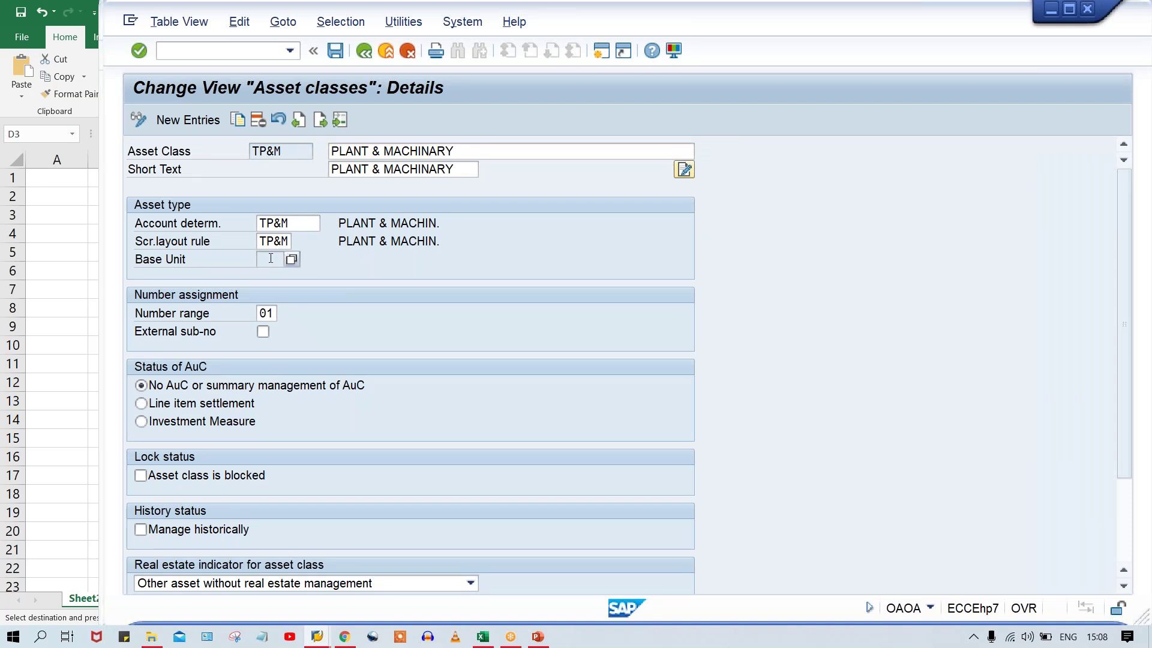
# Enable Class maintenance for the Unit of measure field group in the TP&M layout and save with the customizing request.
pyautogui.hotkey('alt', 'Tab')
pyautogui.click(693, 315)
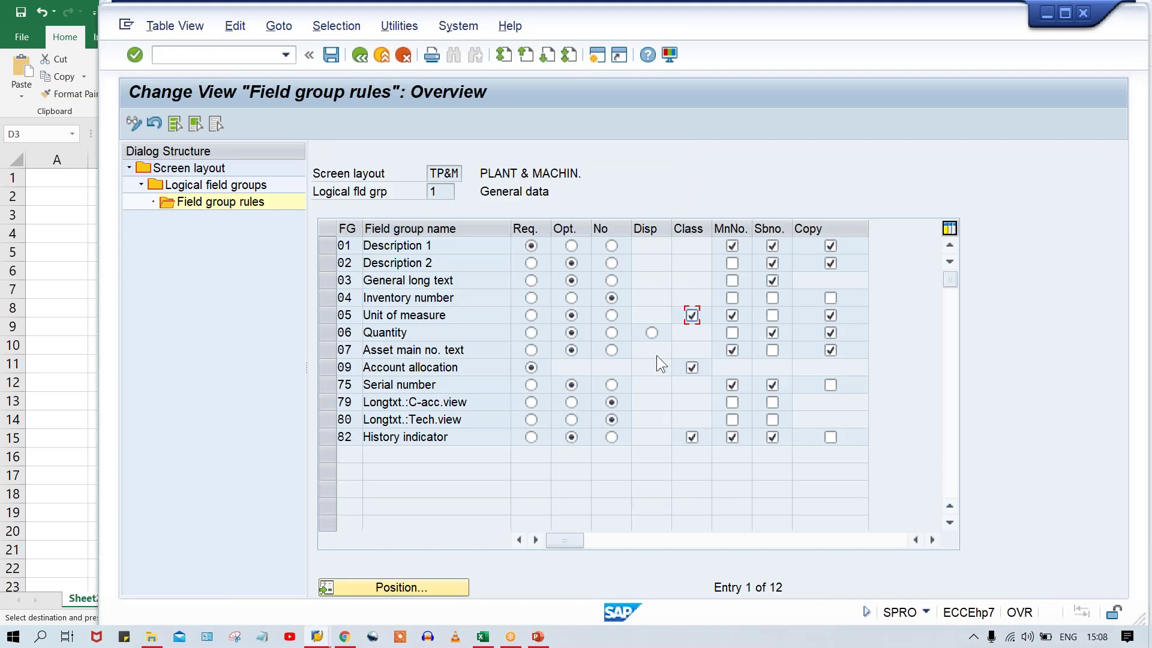
pyautogui.hotkey('ctrl', 's')
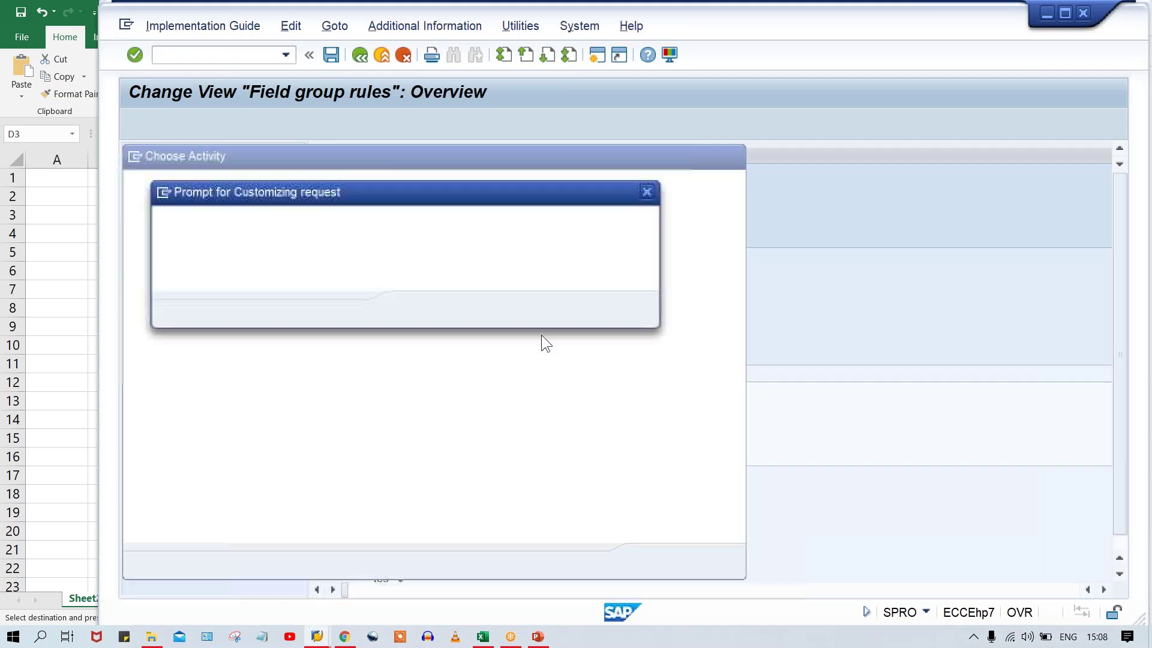
pyautogui.click(416, 310)
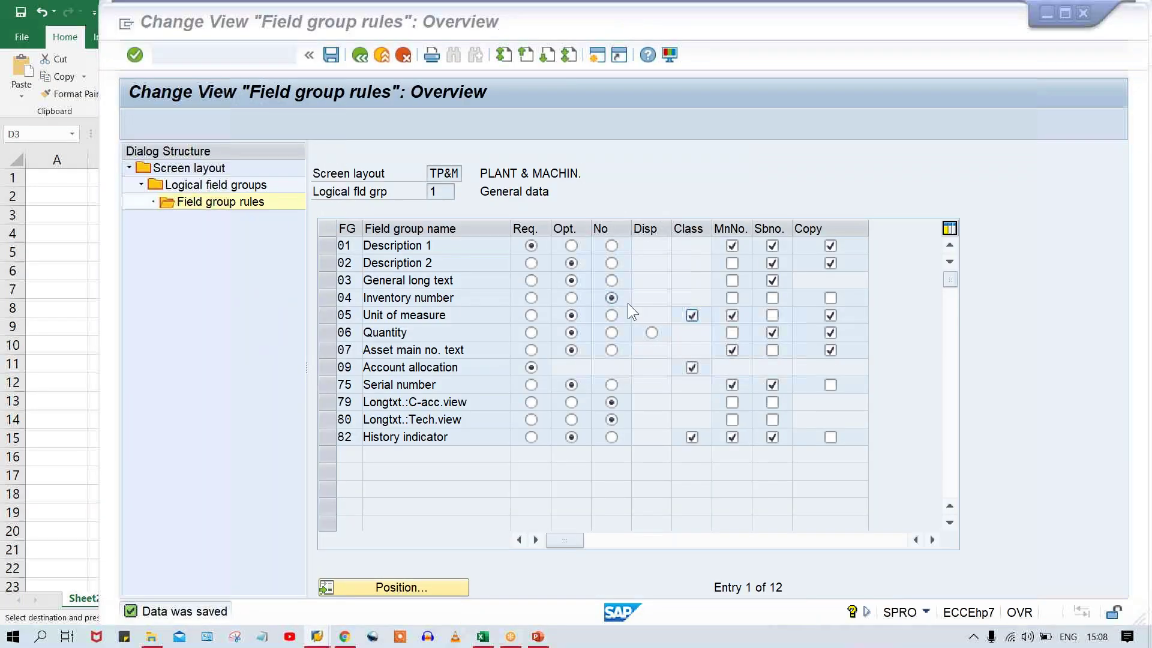
# Restart transaction OAOA in the asset class session using /NOAOA.
pyautogui.hotkey('alt', 'Tab')
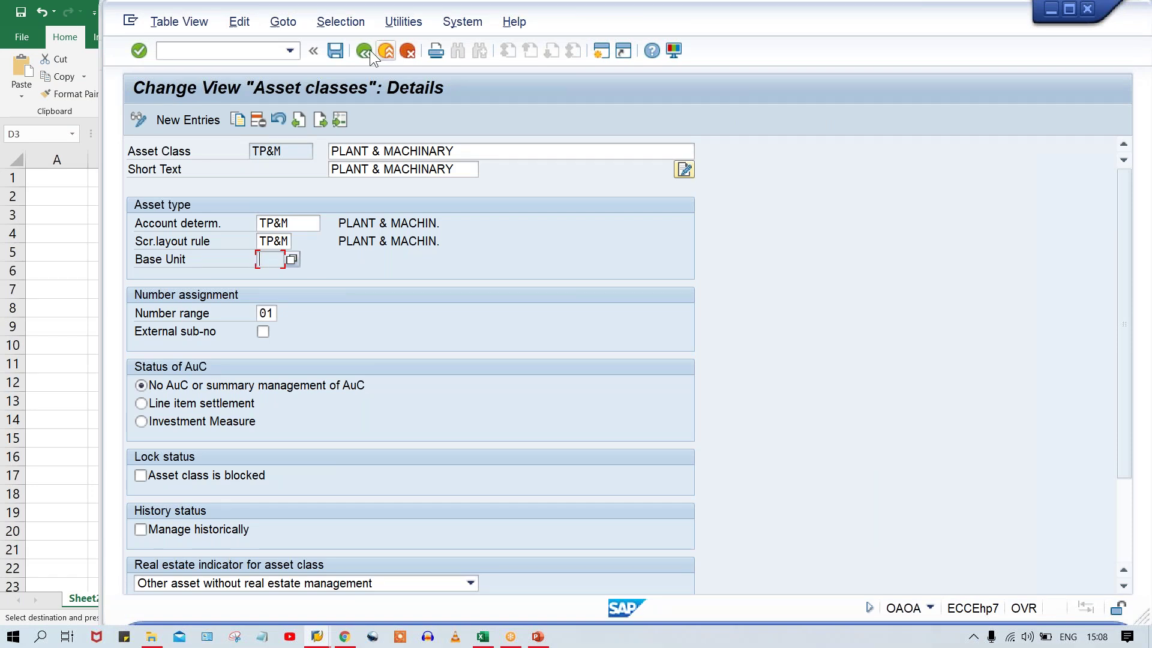
pyautogui.click(288, 51)
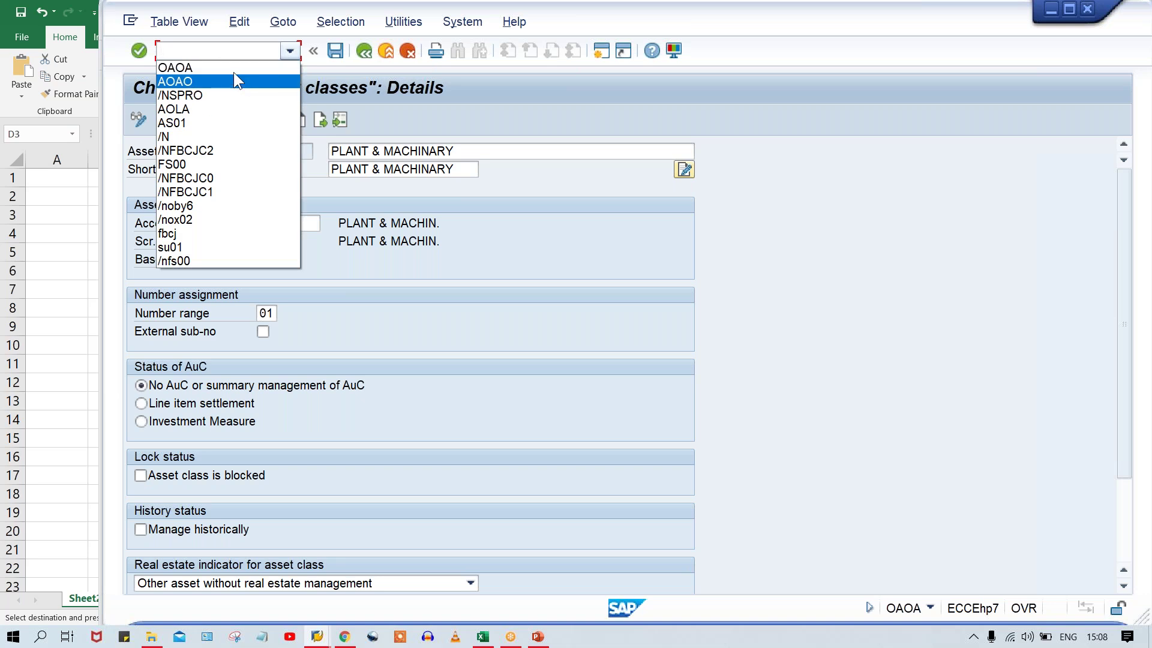
pyautogui.click(230, 70)
pyautogui.press('Home')
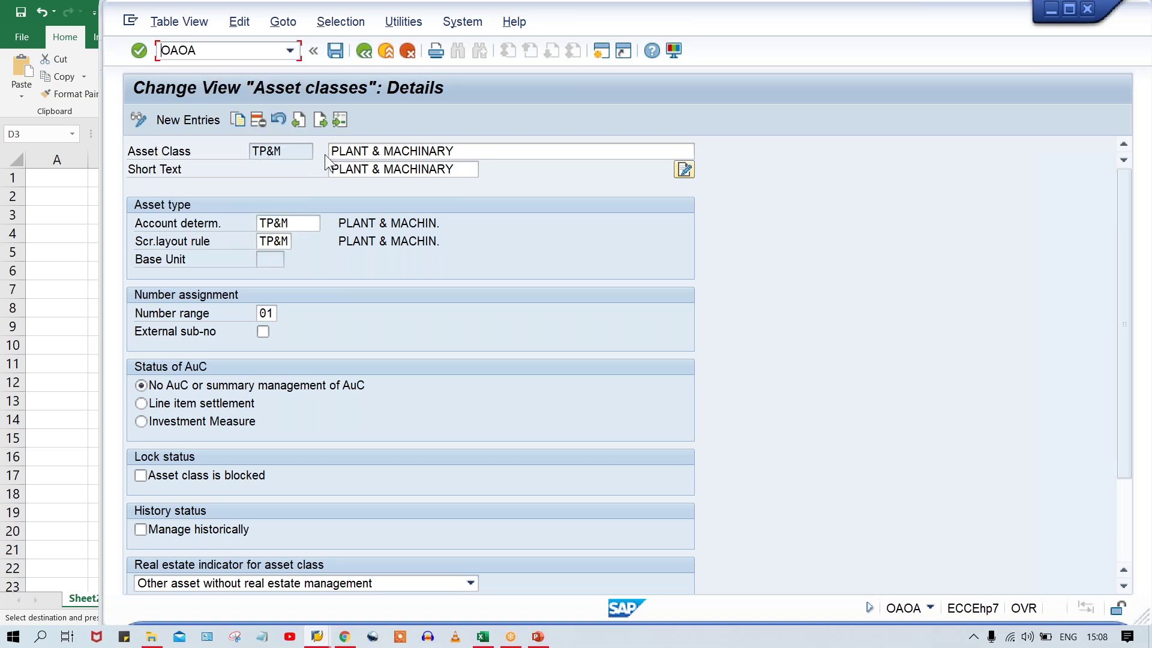
pyautogui.write('/N')
pyautogui.press('Return')
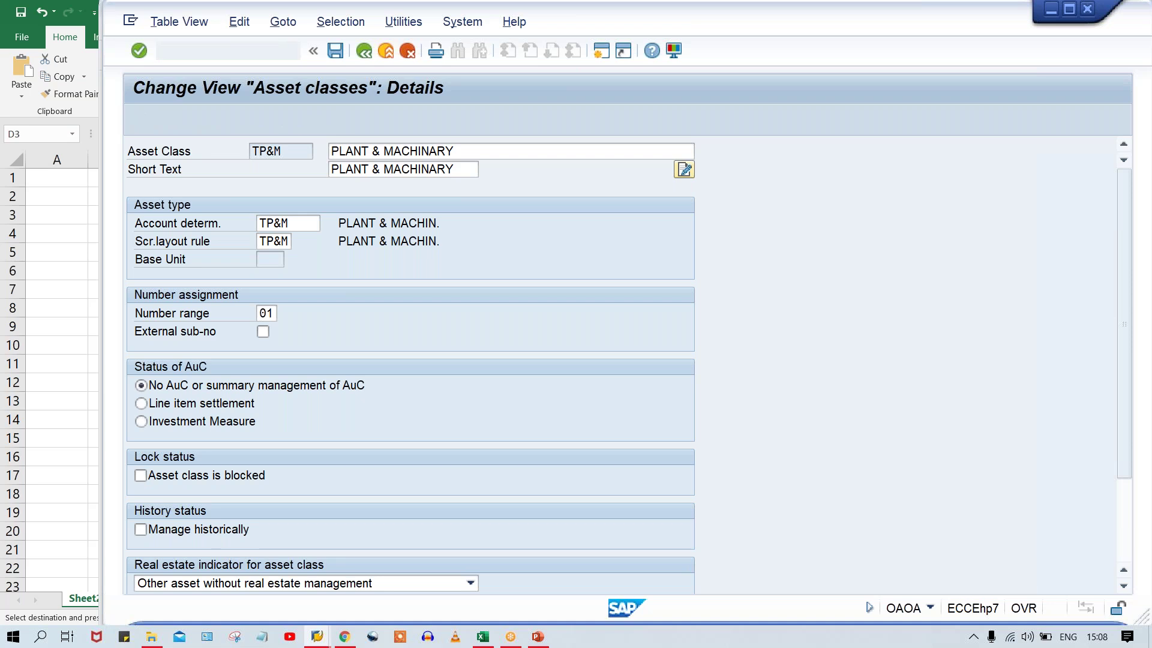
# Reopen the details of asset class TP&M and check whether Base Unit can be maintained.
pyautogui.click(212, 505)
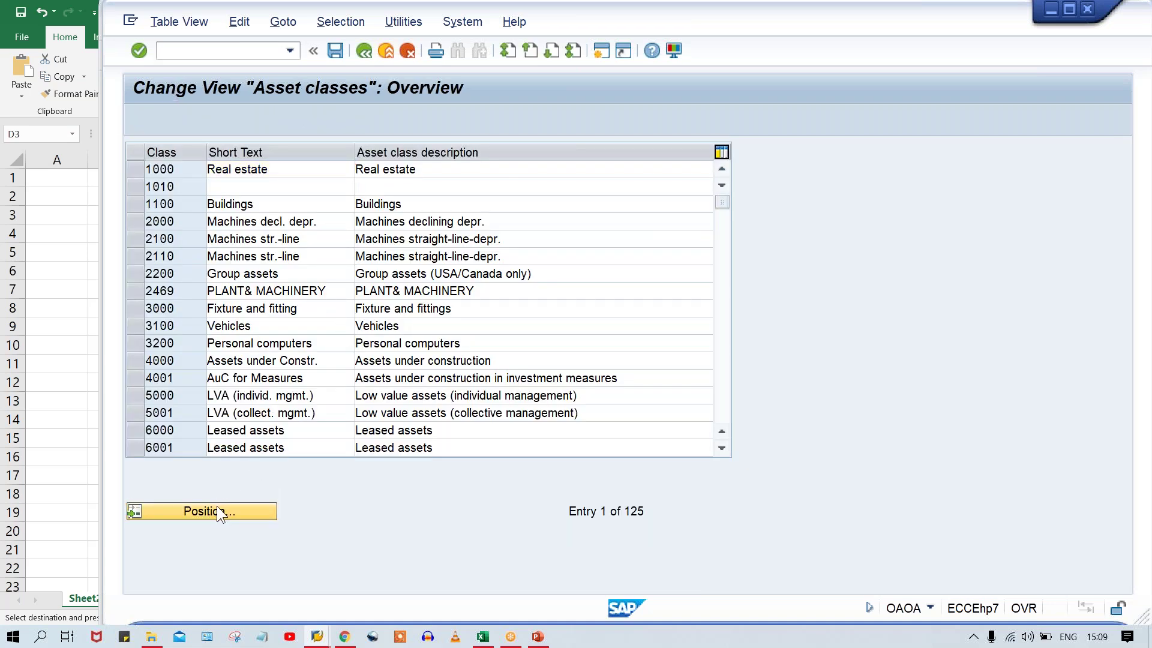
pyautogui.click(340, 257)
pyautogui.click(336, 272)
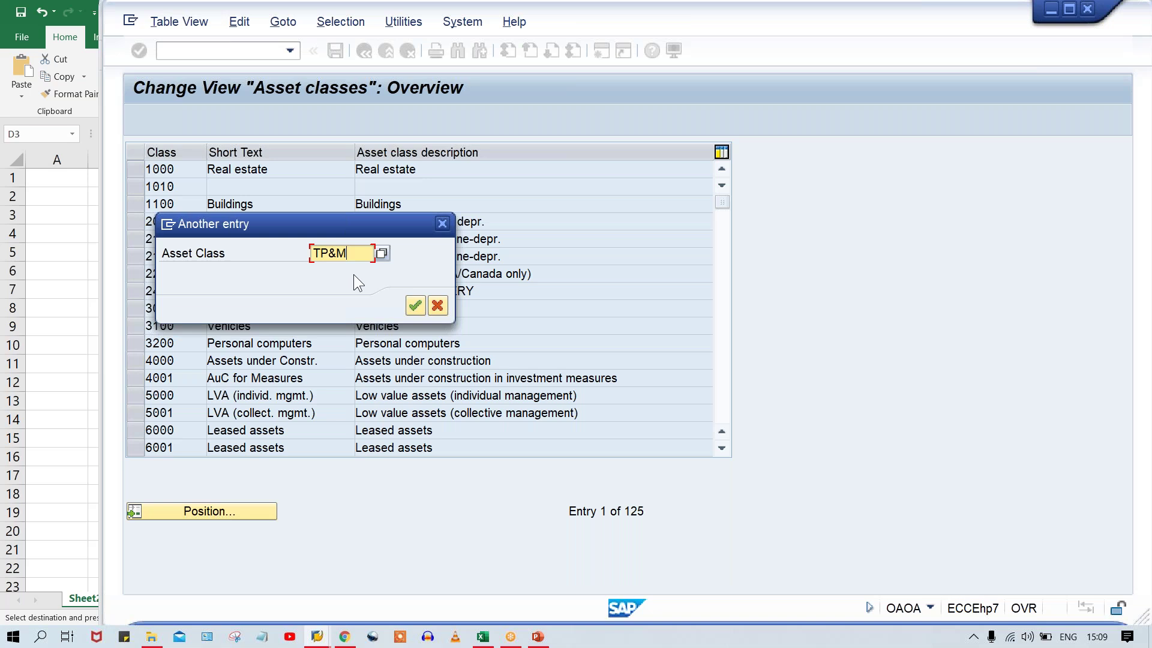
pyautogui.press('Return')
pyautogui.doubleClick(271, 168)
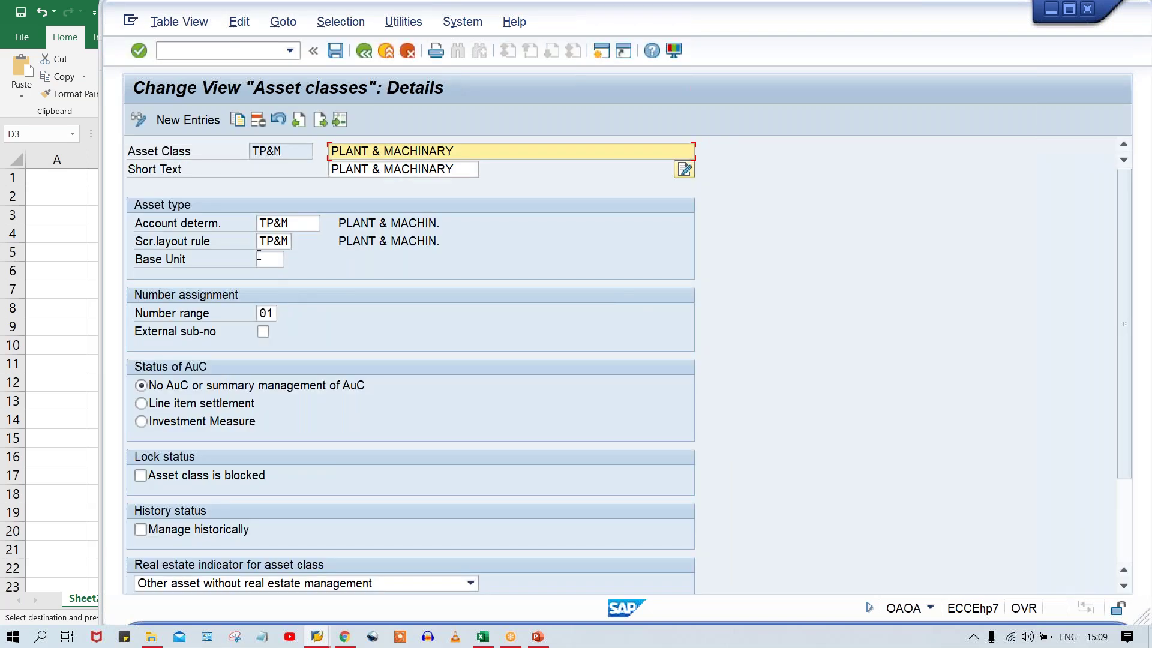
pyautogui.click(264, 259)
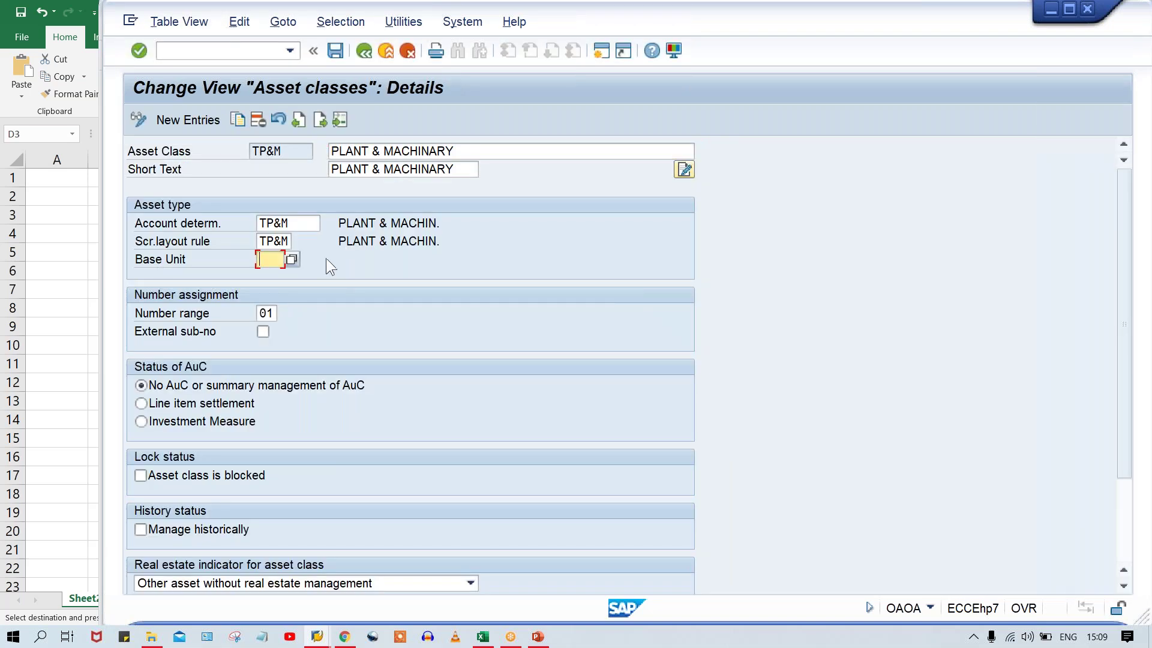
# Disable Class maintenance for the Unit of measure field group in the TP&M layout and save.
pyautogui.hotkey('alt', 'Tab')
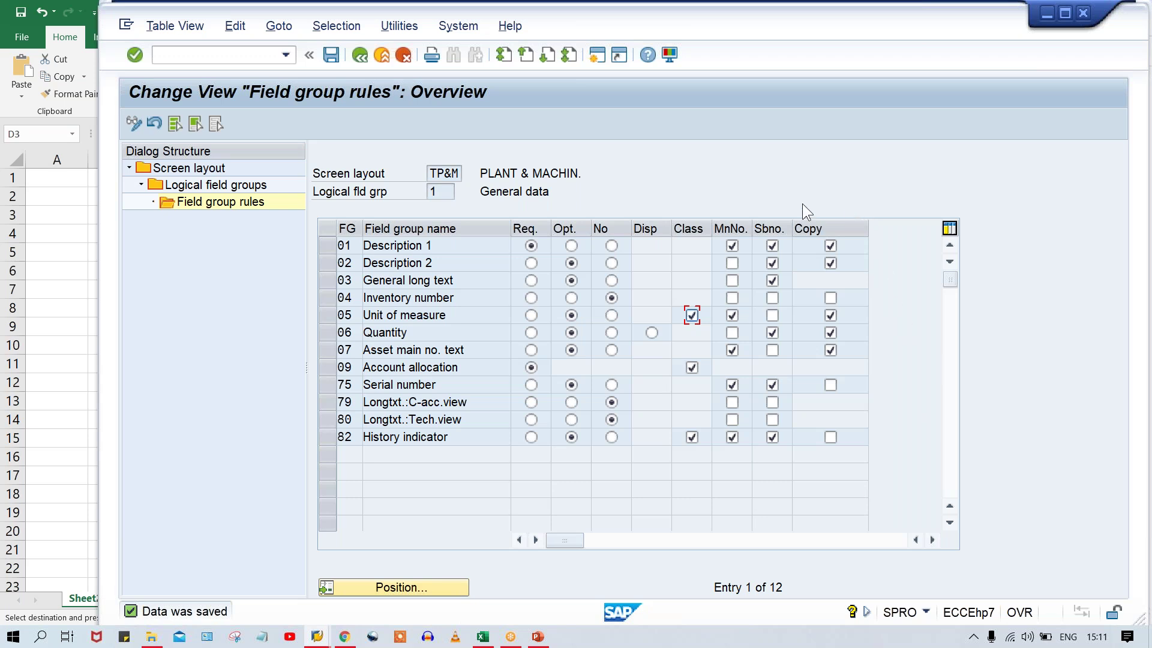
pyautogui.click(692, 315)
pyautogui.hotkey('ctrl', 's')
# Review the Base Unit field in the TP&M asset class details and return to the field group rules.
pyautogui.click(324, 637)
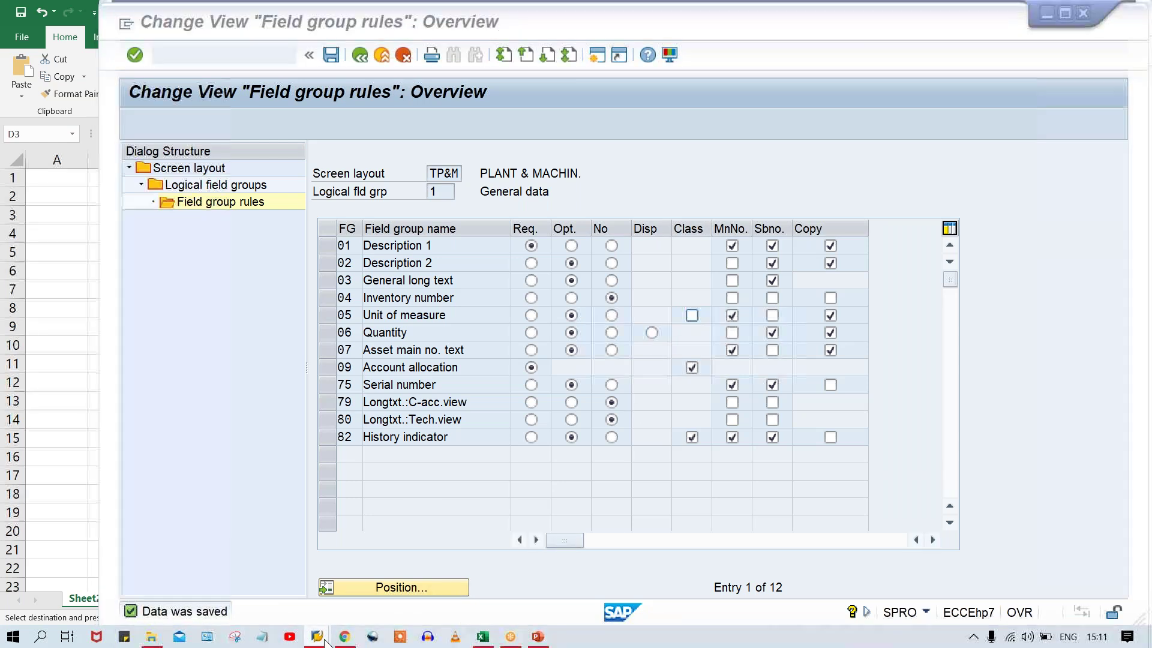
pyautogui.click(495, 583)
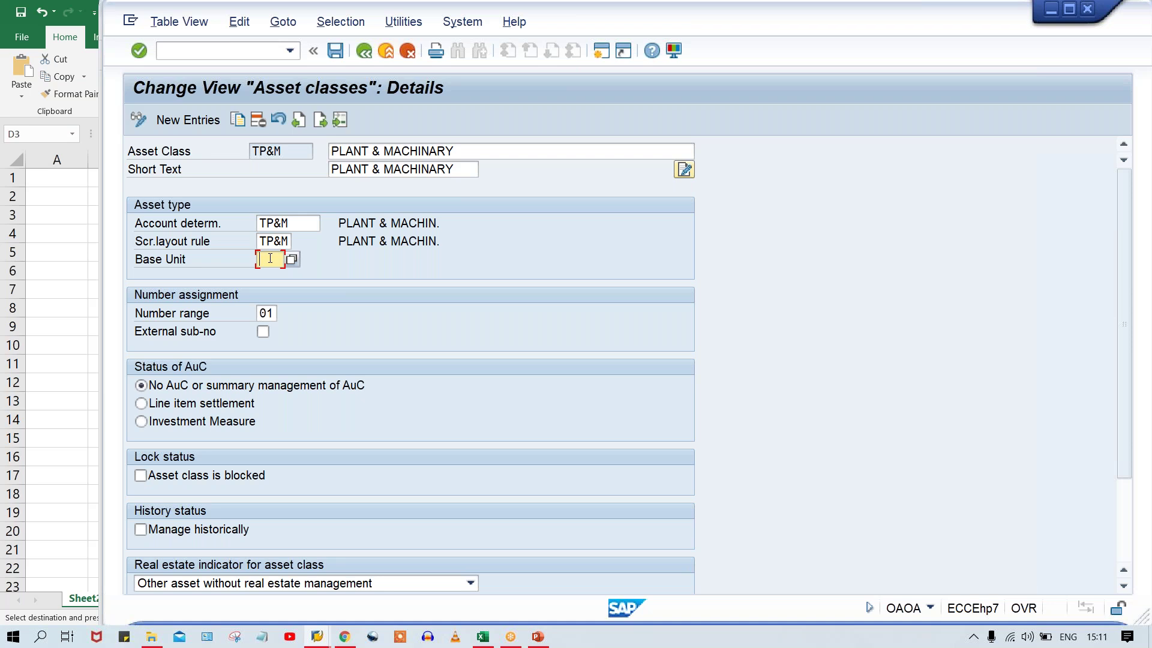
pyautogui.hotkey('alt', 'Tab')
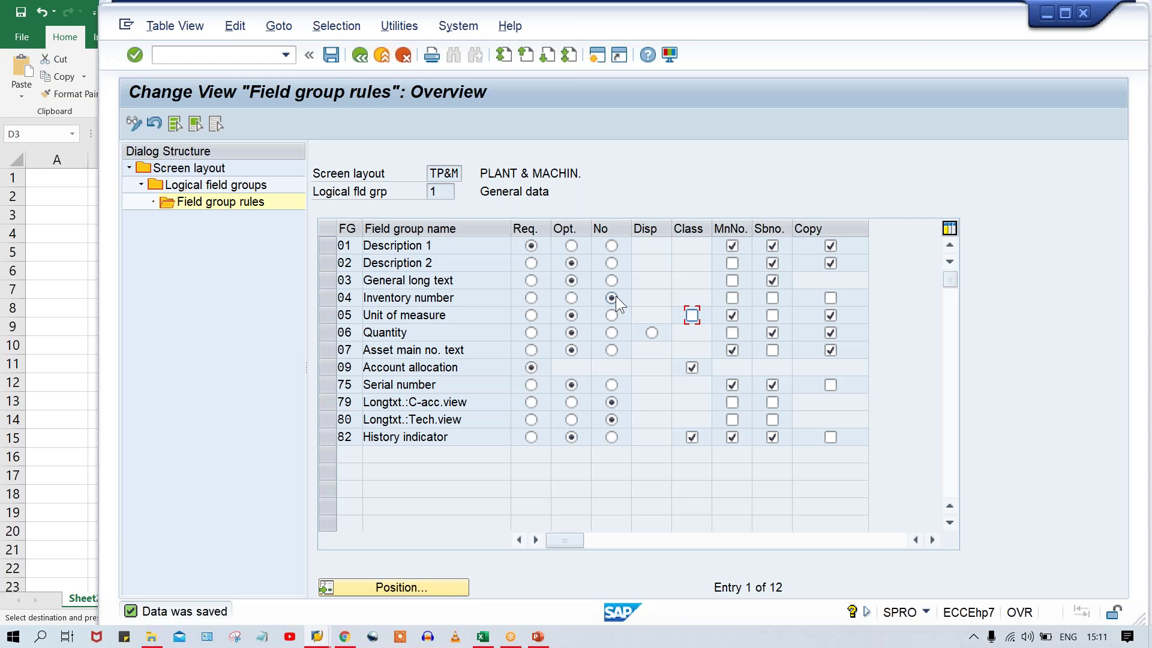
# Examine the Capitalized on and First acquisition on fields in the posting information of the asset being created.
pyautogui.hotkey('alt', 'Tab')
pyautogui.hotkey('alt', 'Tab')
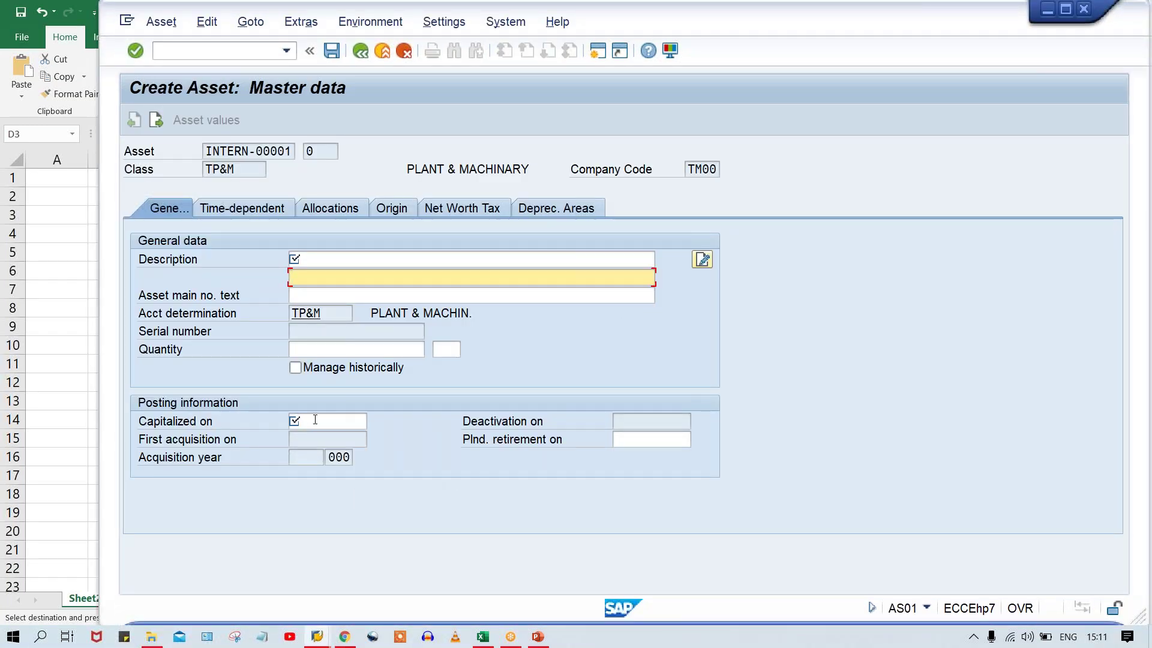
pyautogui.click(305, 421)
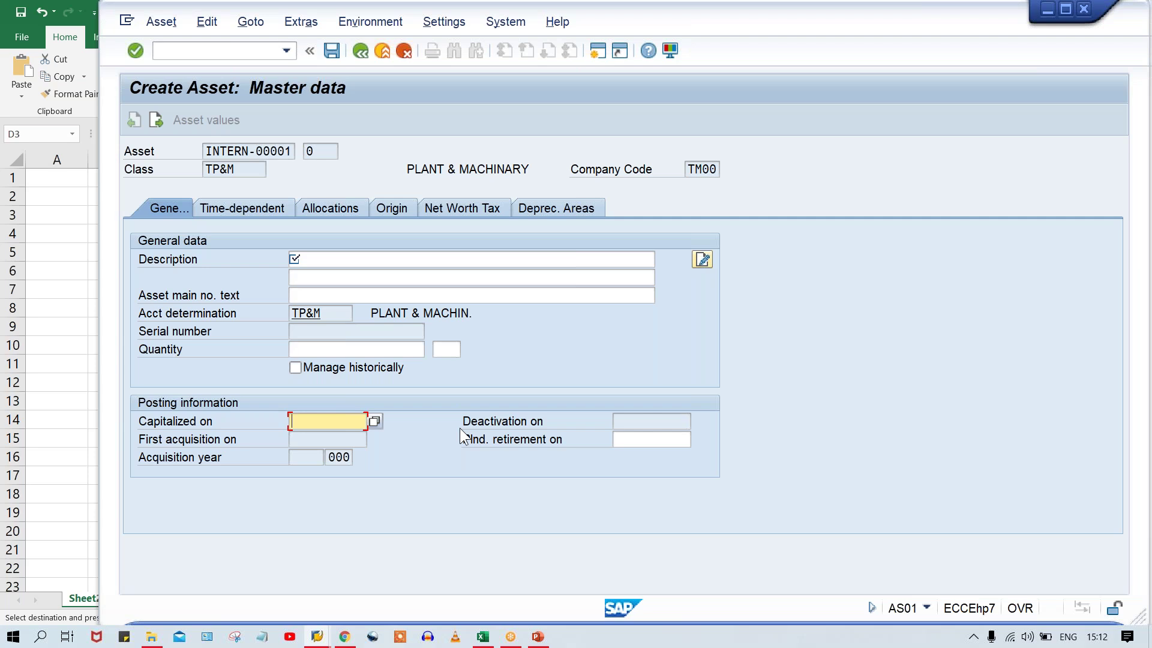
pyautogui.hotkey('alt', 'Tab')
pyautogui.click(119, 304)
pyautogui.click(168, 213)
pyautogui.hotkey('alt', 'Tab')
pyautogui.click(308, 443)
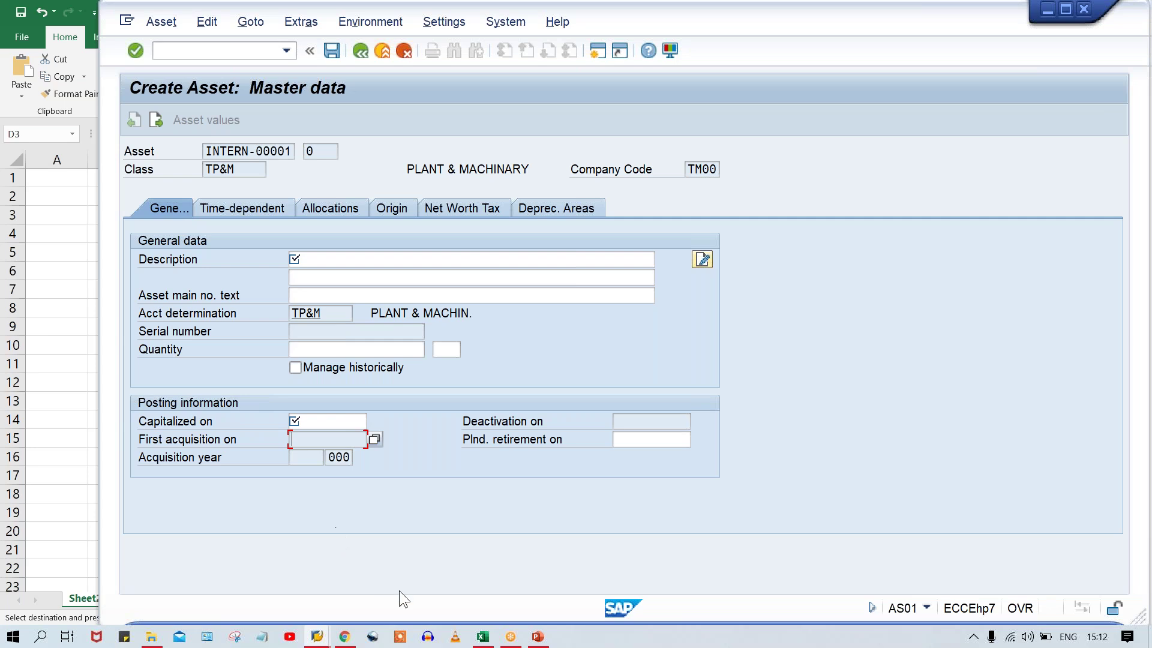
# Go back from the General data field group rules to the logical field groups of the TP&M layout.
pyautogui.click(316, 638)
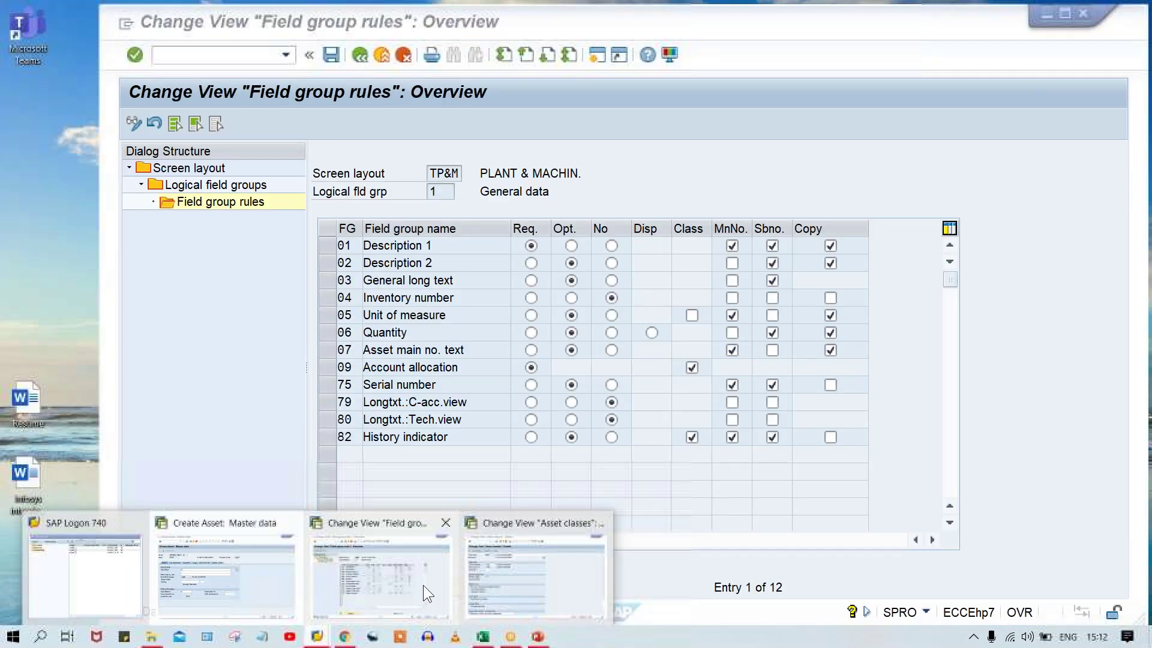
pyautogui.click(423, 585)
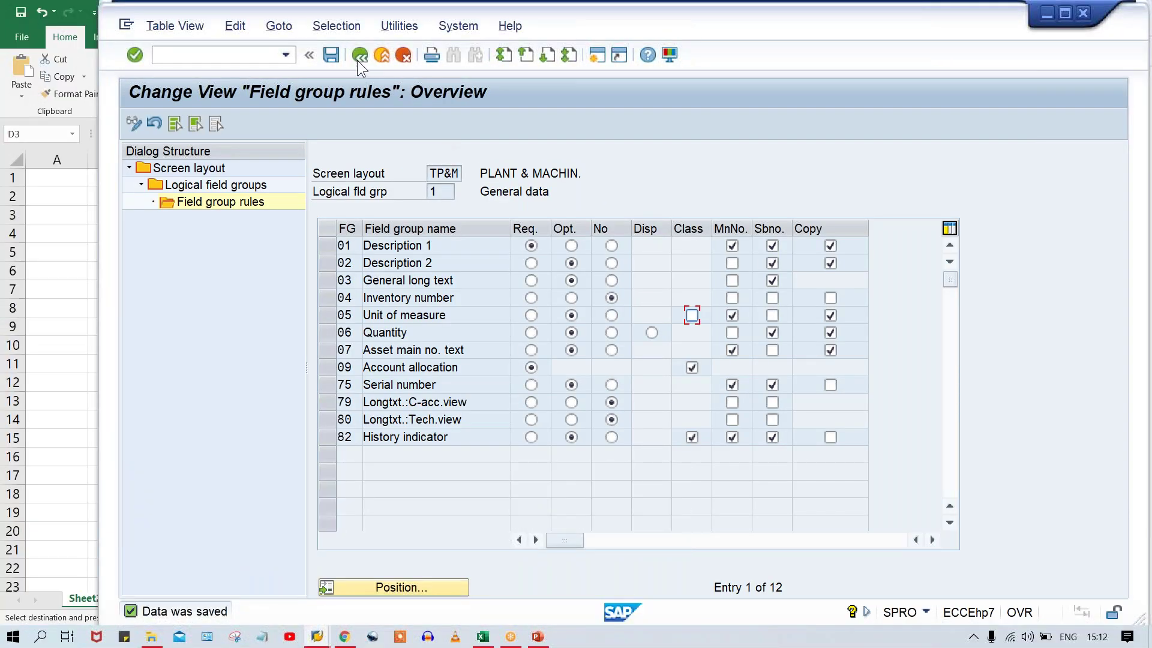
pyautogui.click(358, 60)
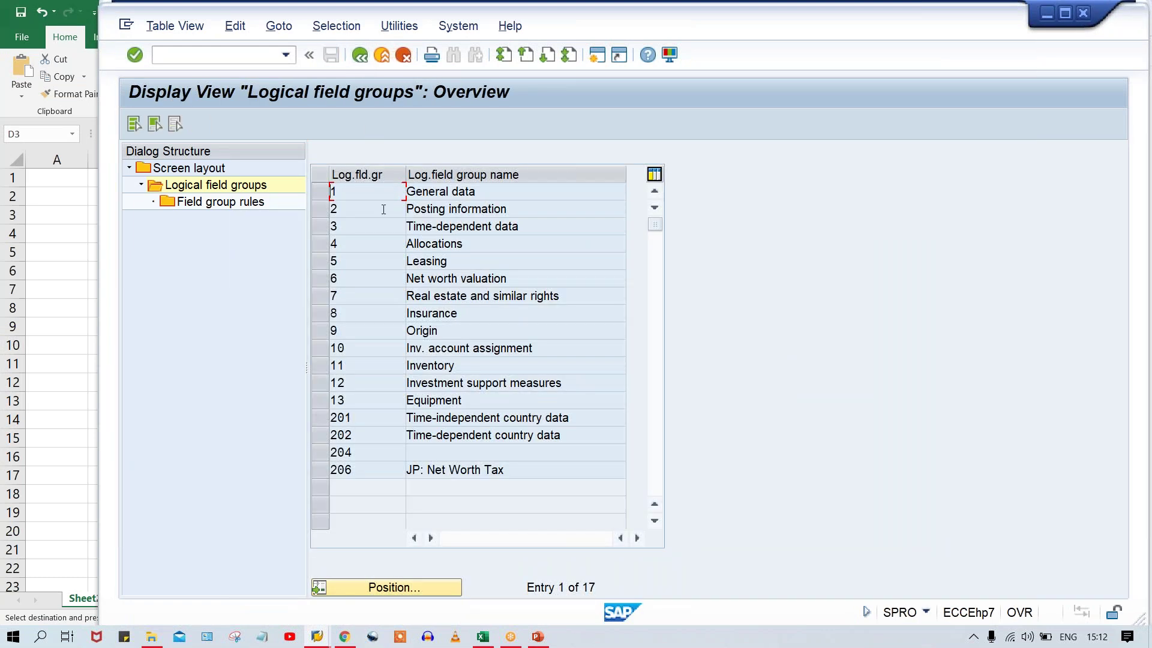
# Make the Capitalization date field group optional in the Posting information rules of the TP&M layout and save.
pyautogui.click(451, 209)
pyautogui.click(316, 209)
pyautogui.click(482, 209)
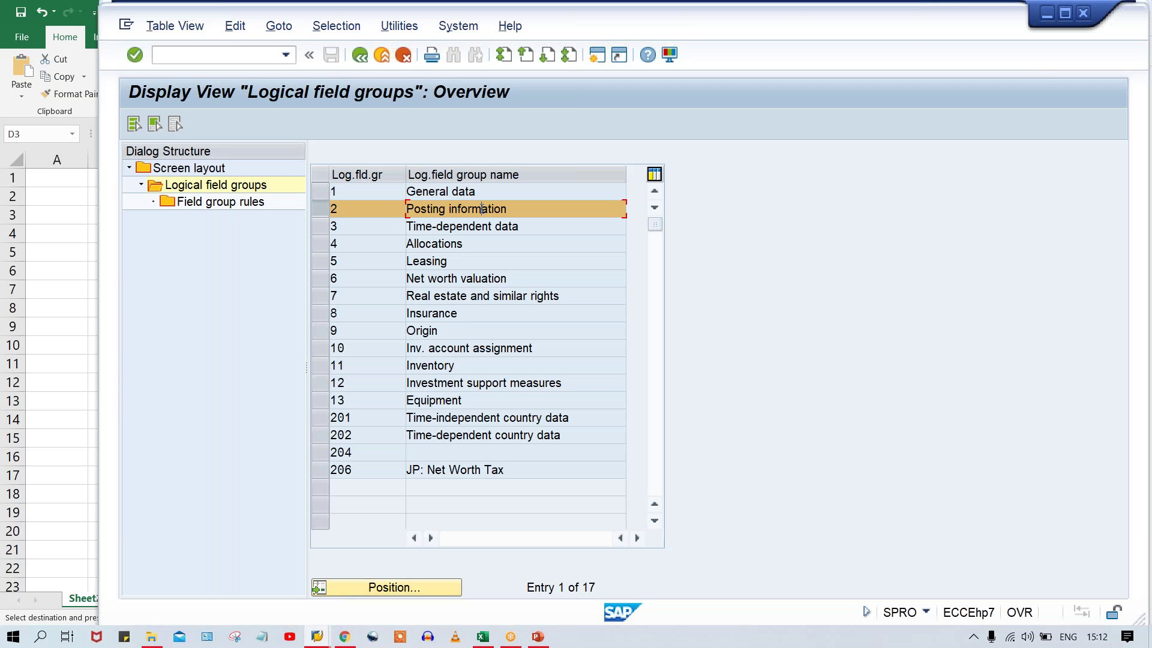
pyautogui.click(345, 188)
pyautogui.click(216, 206)
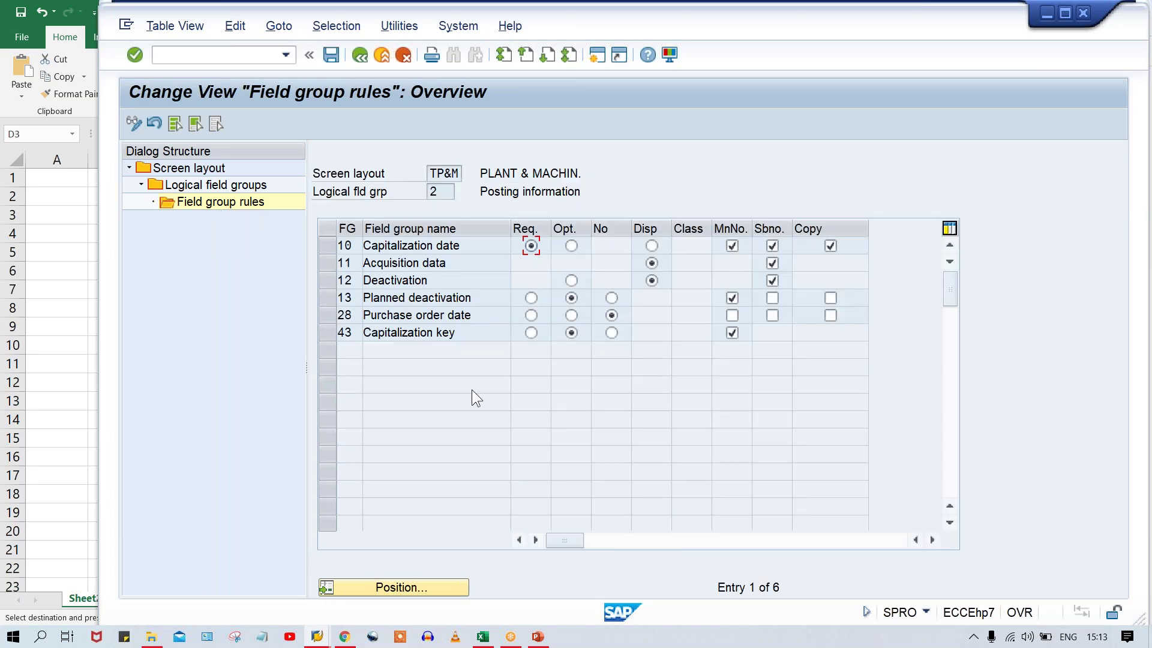
pyautogui.click(571, 243)
pyautogui.hotkey('ctrl', 's')
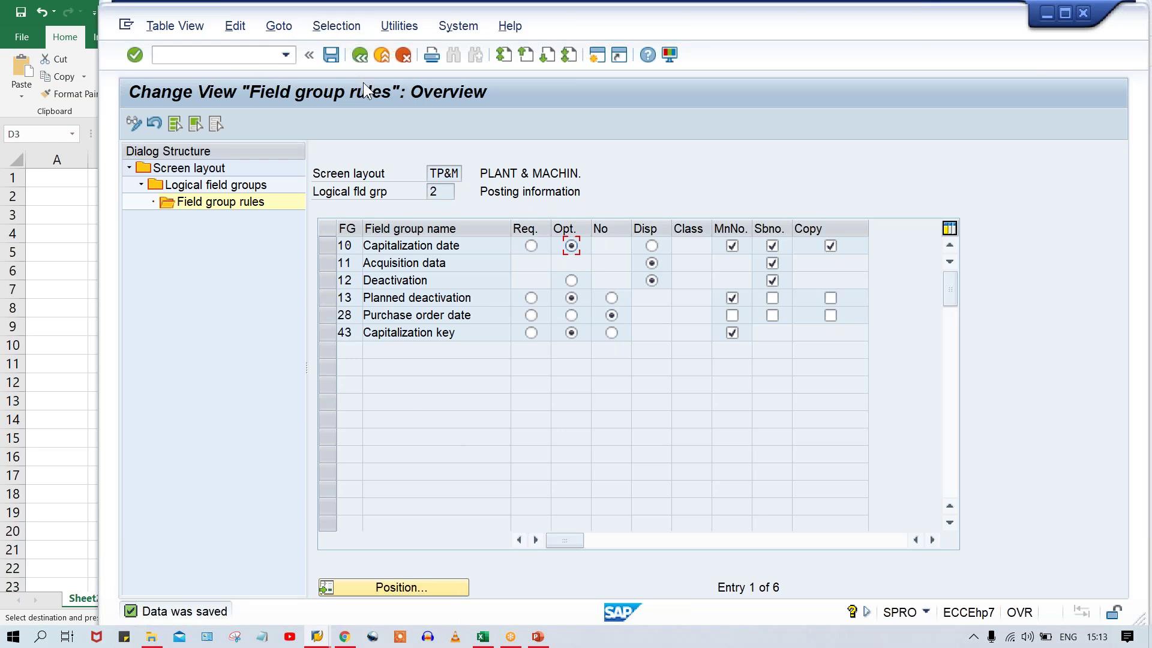
pyautogui.click(360, 54)
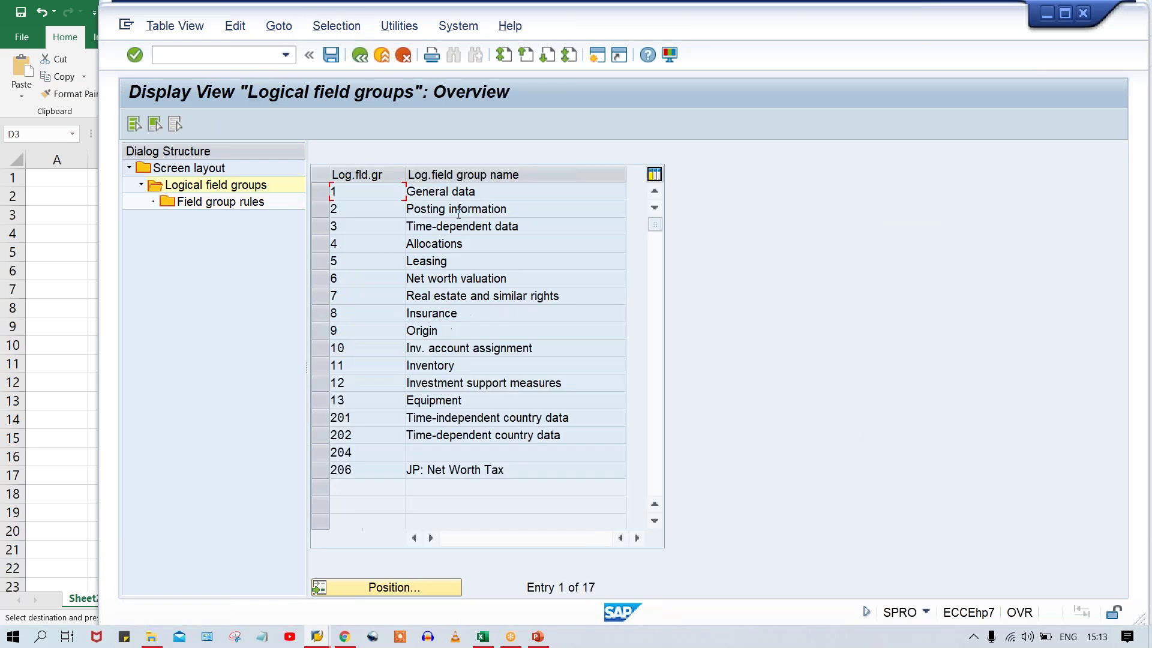
pyautogui.click(356, 212)
pyautogui.click(354, 227)
pyautogui.click(318, 210)
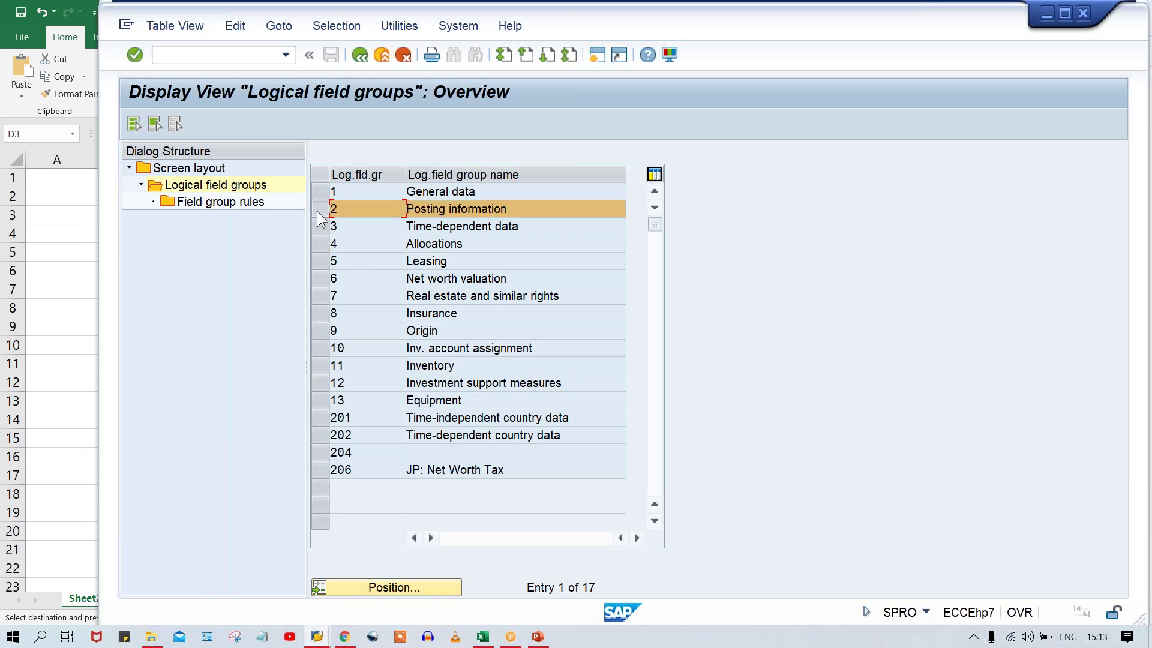
pyautogui.click(320, 189)
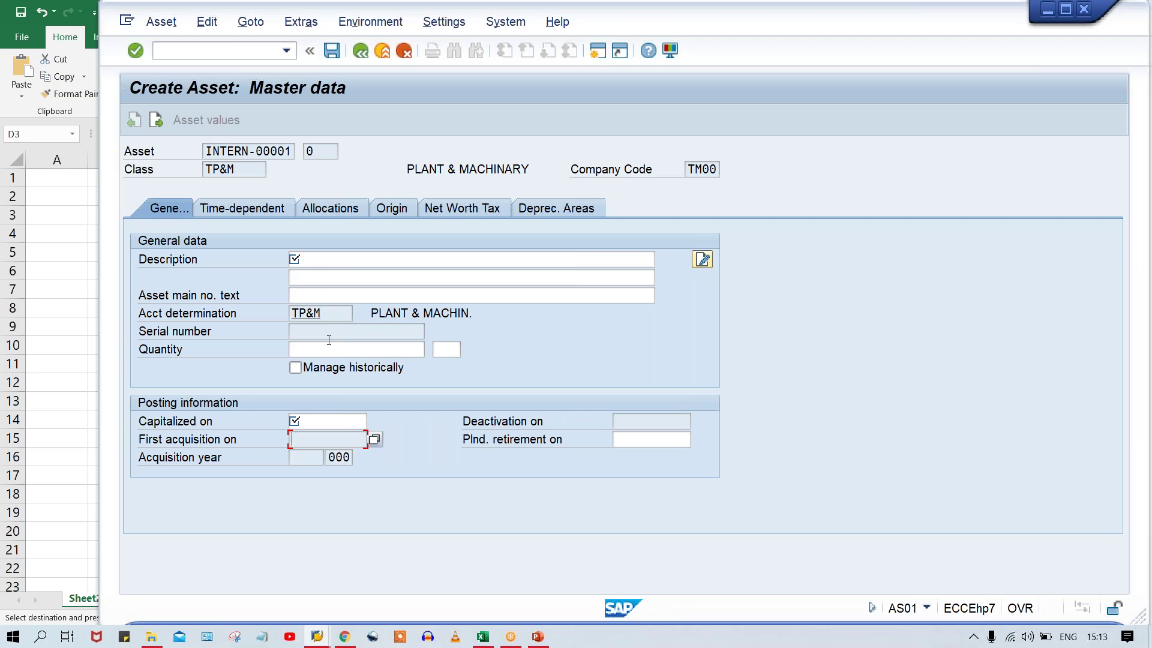
# Restart asset creation with /NAS01 for class TP&M in company code TM00 and open the master data.
pyautogui.click(286, 51)
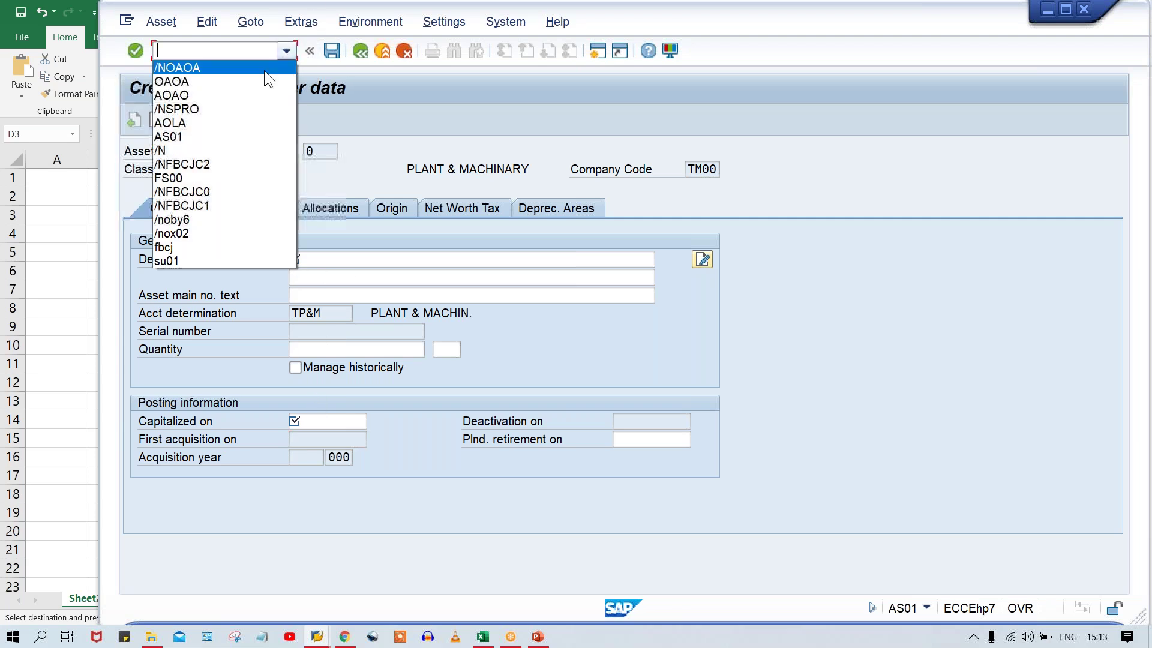
pyautogui.click(216, 50)
pyautogui.write('/NAS01')
pyautogui.press('Return')
pyautogui.press('Return')
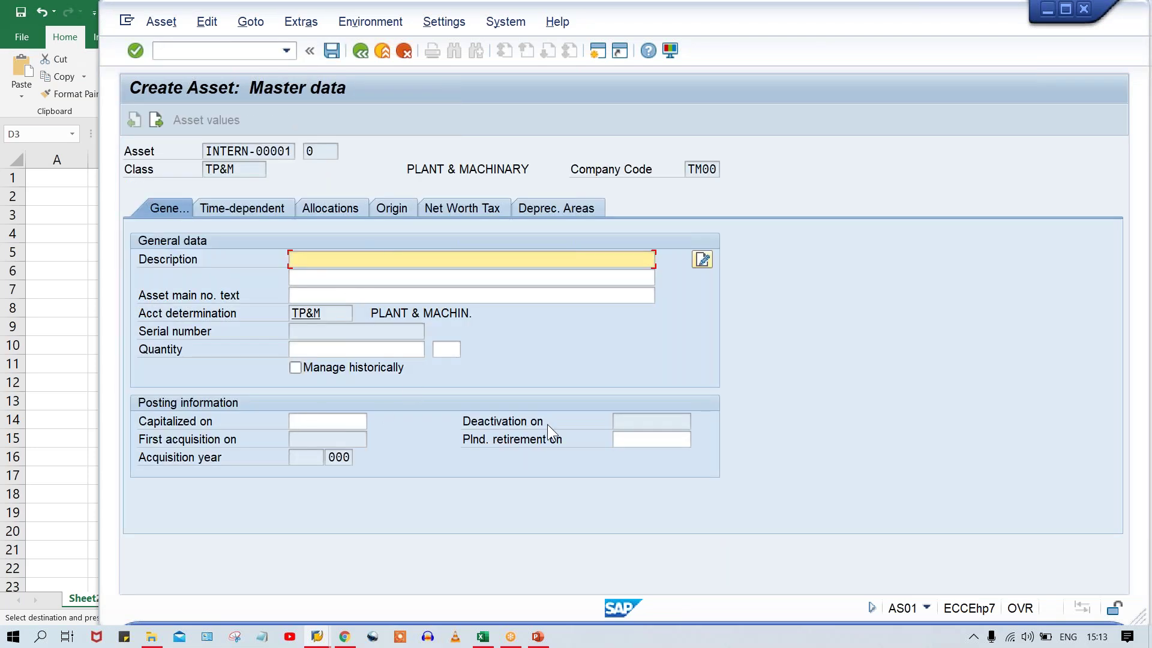
# Examine the Description, Capitalized on and Deactivation on fields in the general data of the new asset.
pyautogui.click(370, 275)
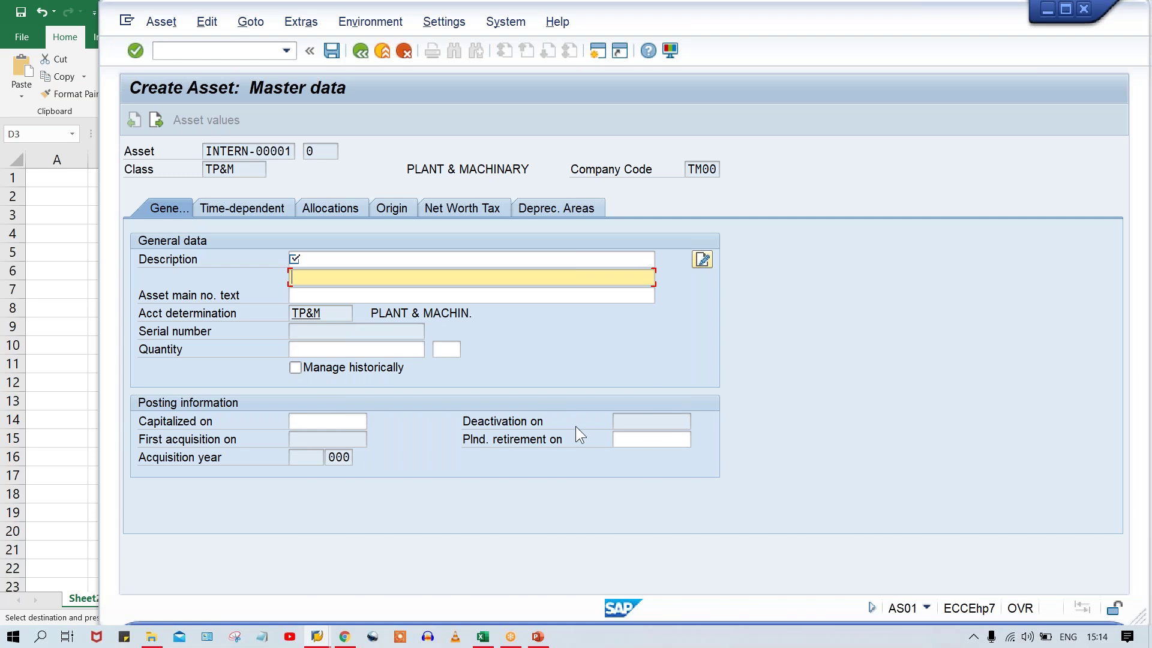
pyautogui.click(633, 422)
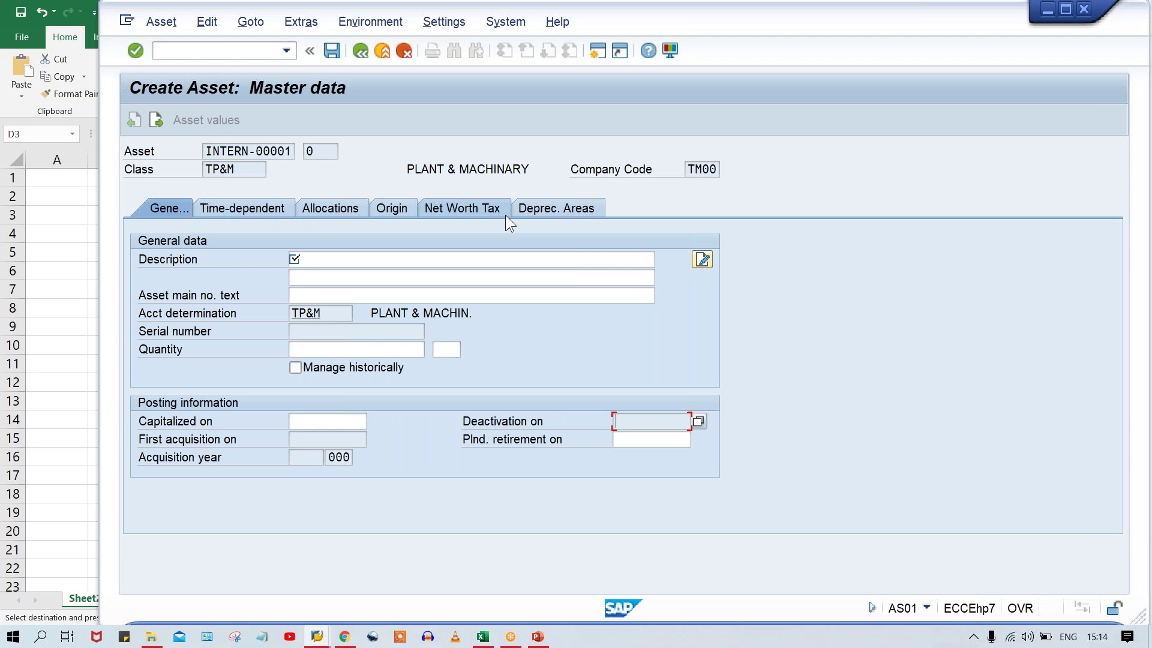
pyautogui.click(317, 258)
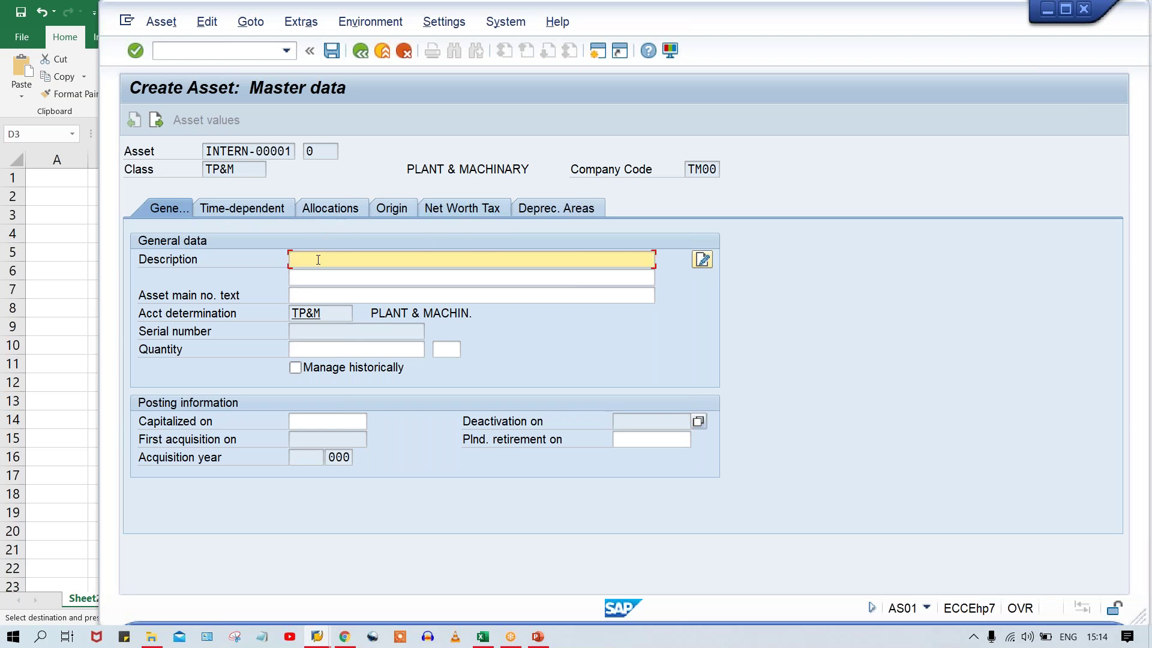
pyautogui.hotkey('alt', 'Tab')
pyautogui.hotkey('alt', 'Tab')
pyautogui.click(314, 275)
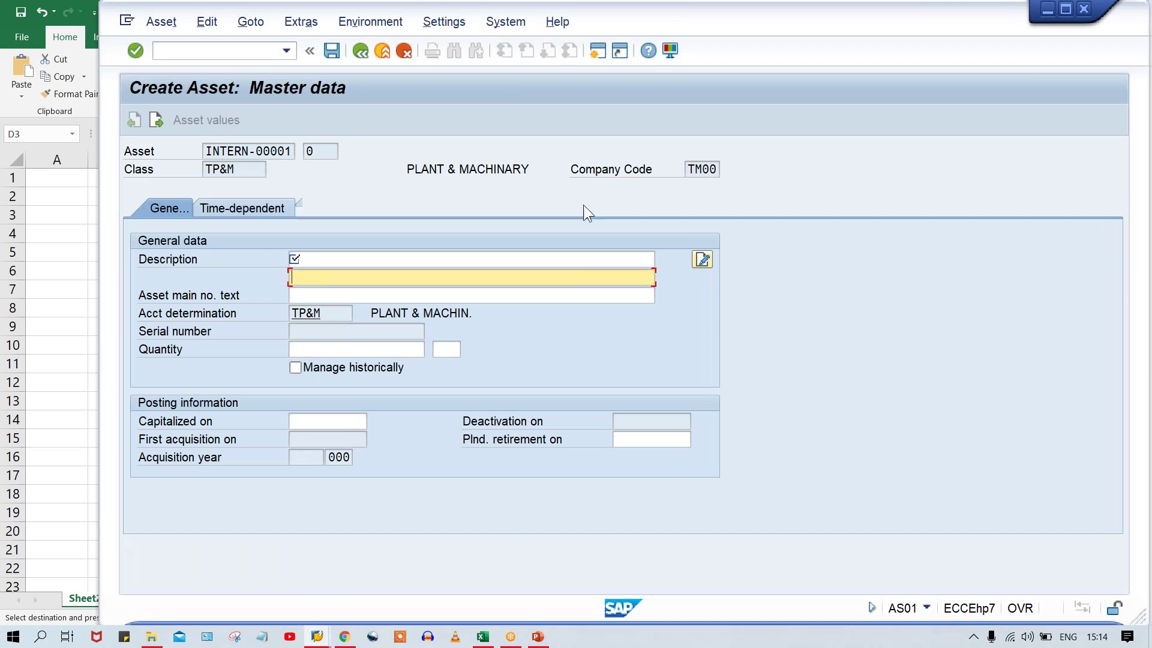
# Enter "test" as the asset description and open the asset's depreciation areas.
pyautogui.click(583, 205)
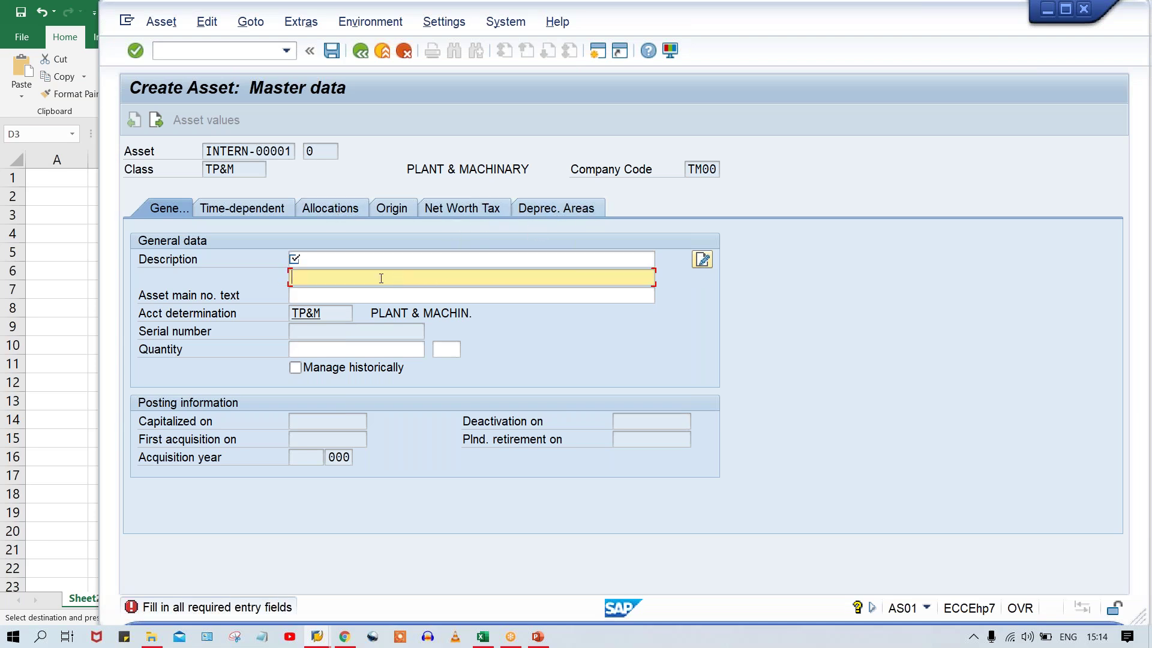
pyautogui.click(331, 280)
pyautogui.click(313, 262)
pyautogui.write('test')
pyautogui.press('Return')
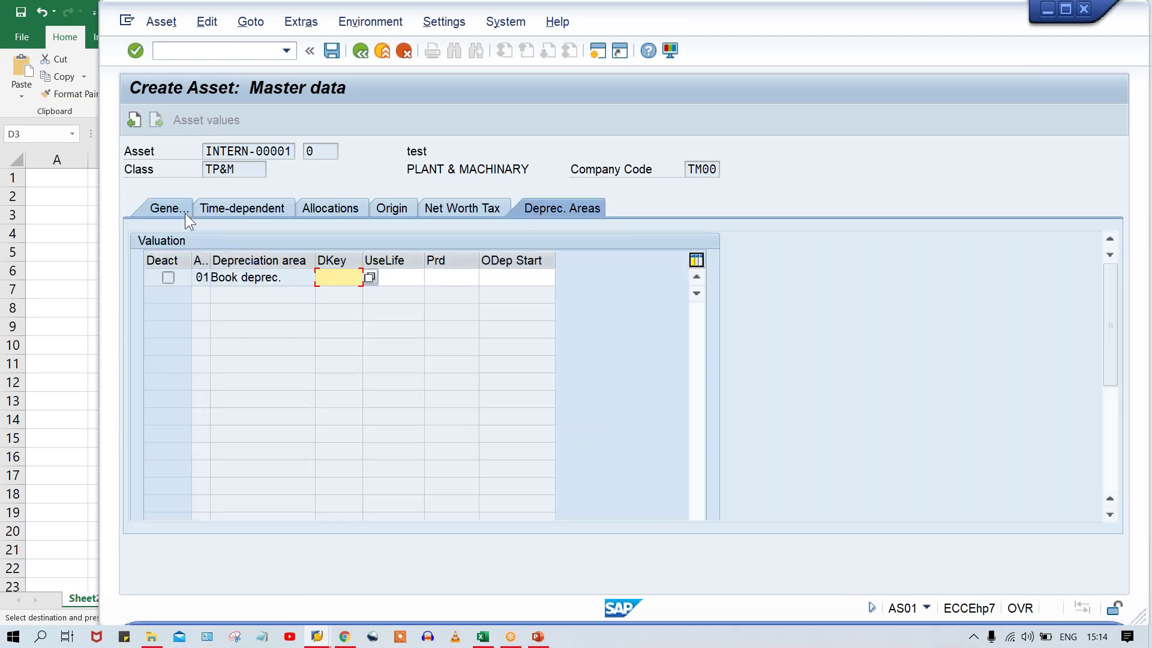
pyautogui.press('Return')
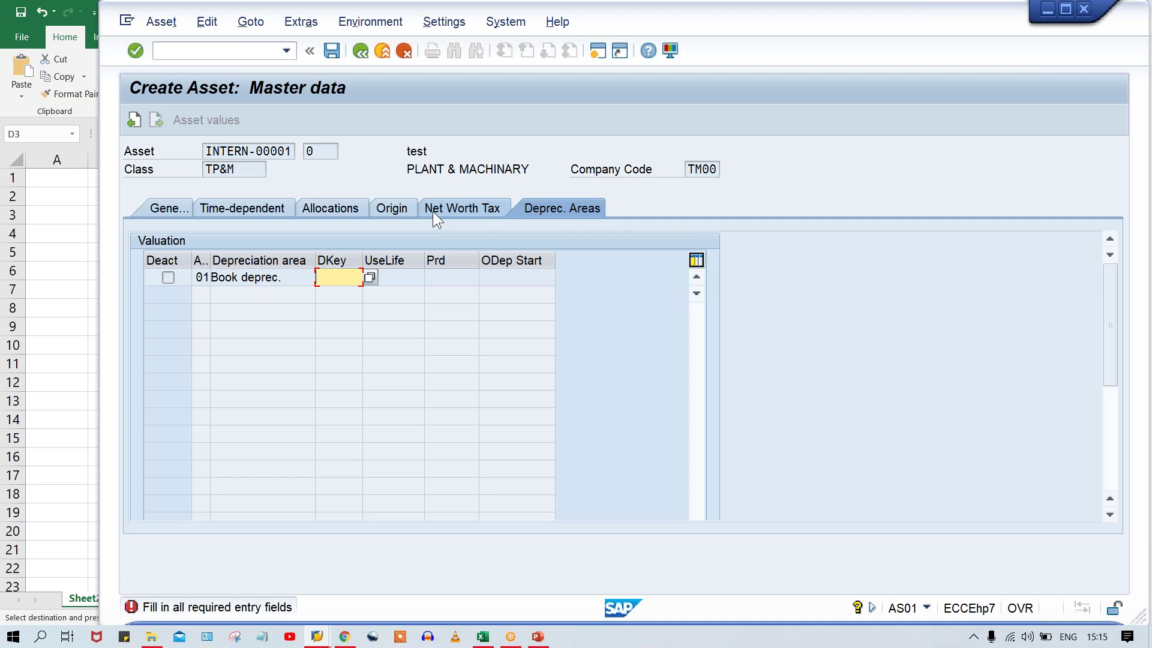
pyautogui.click(170, 207)
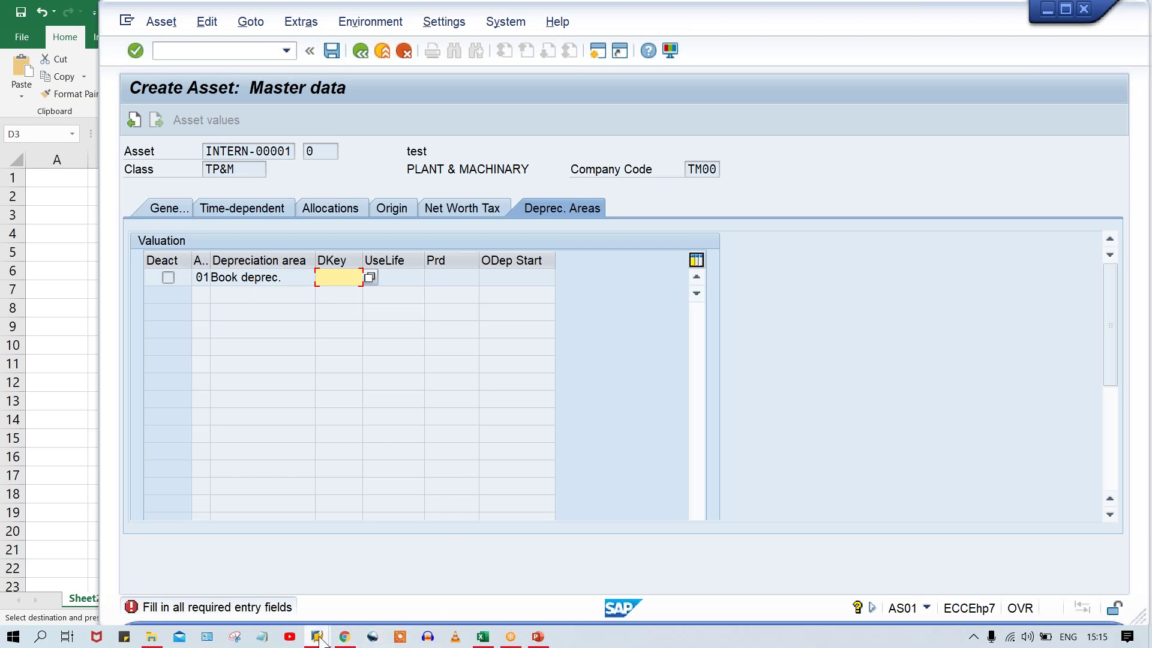
# Switch to the Logical field groups session and leave the master data screen layout activity for the IMG structure.
pyautogui.moveTo(325, 635)
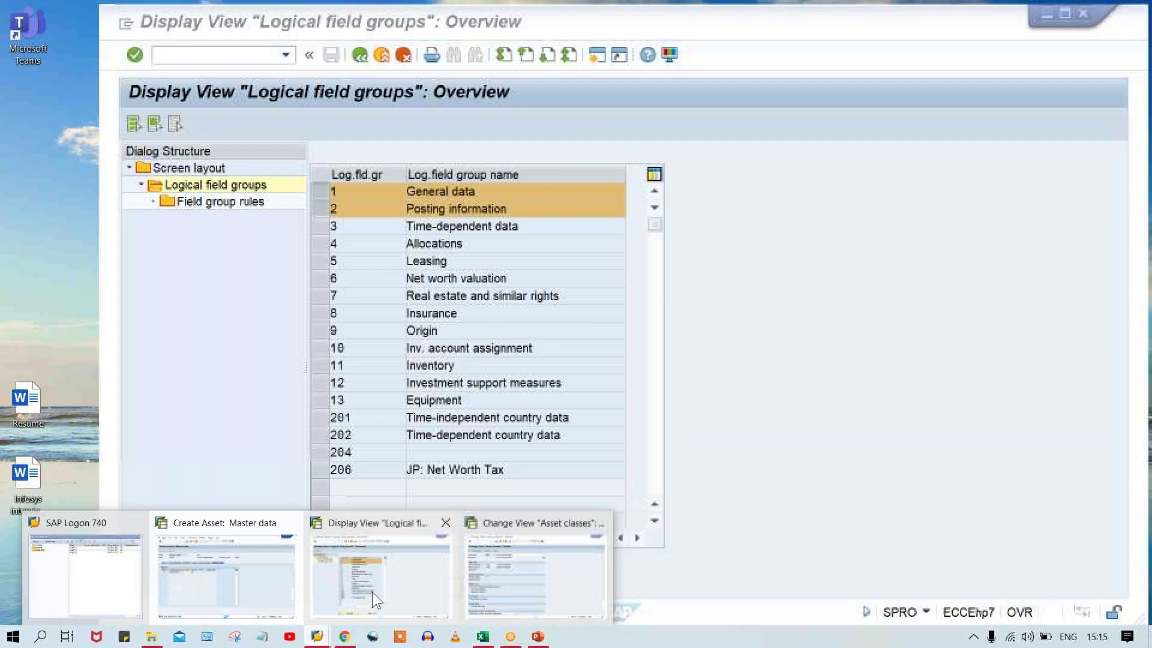
pyautogui.click(372, 592)
pyautogui.click(359, 55)
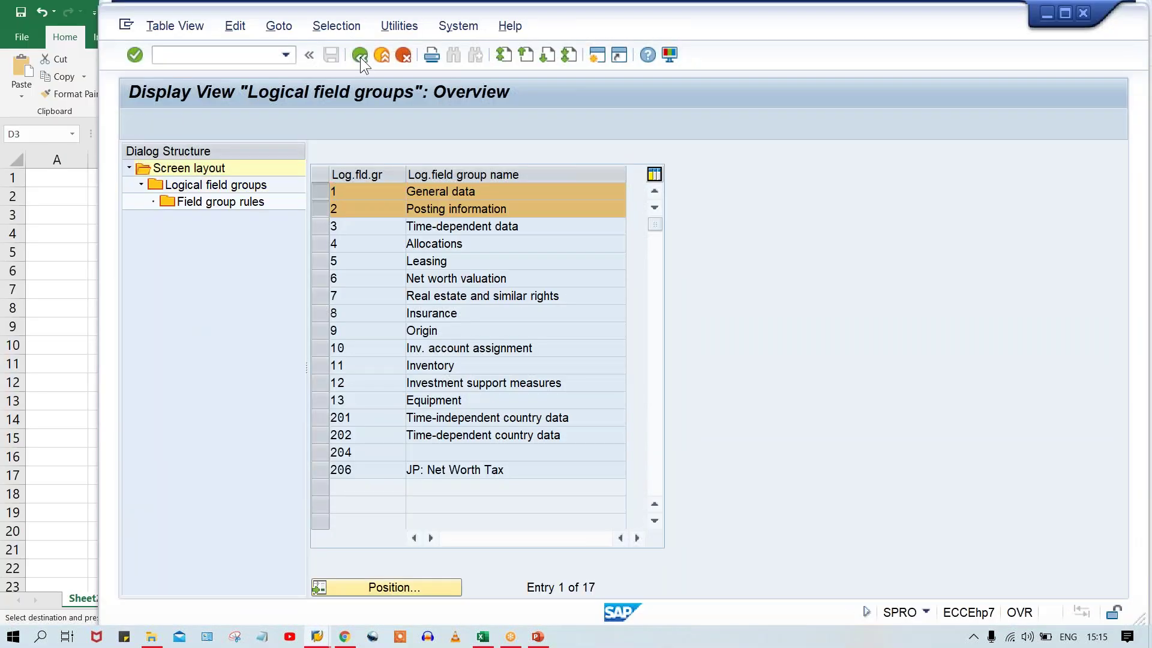
pyautogui.click(360, 57)
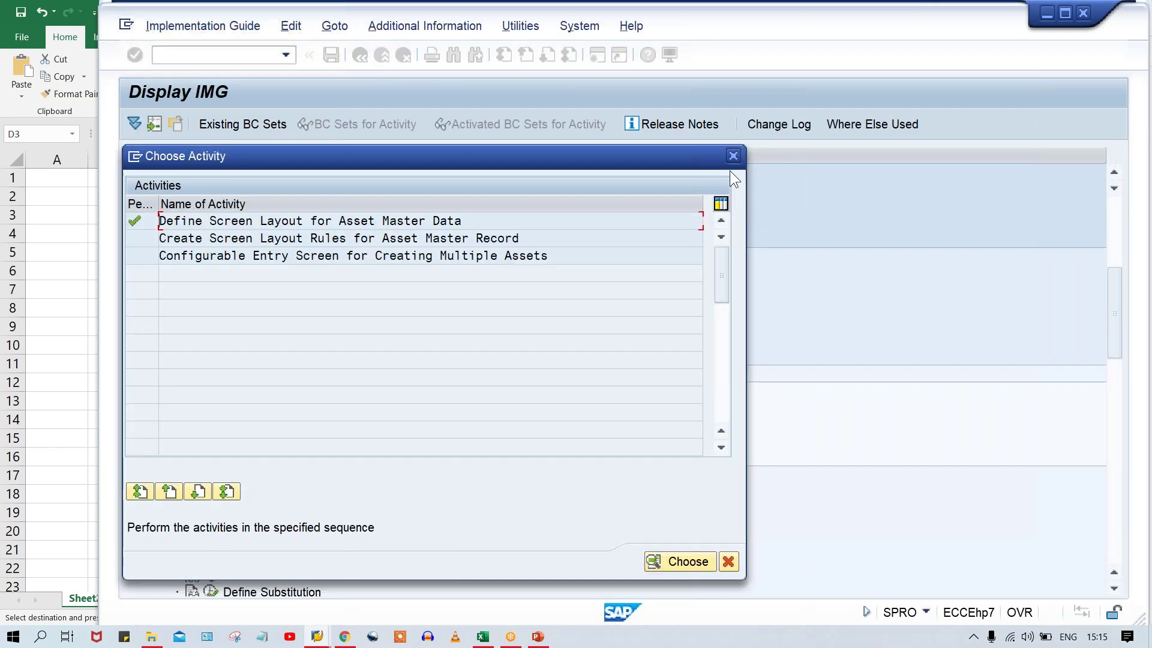
pyautogui.click(732, 154)
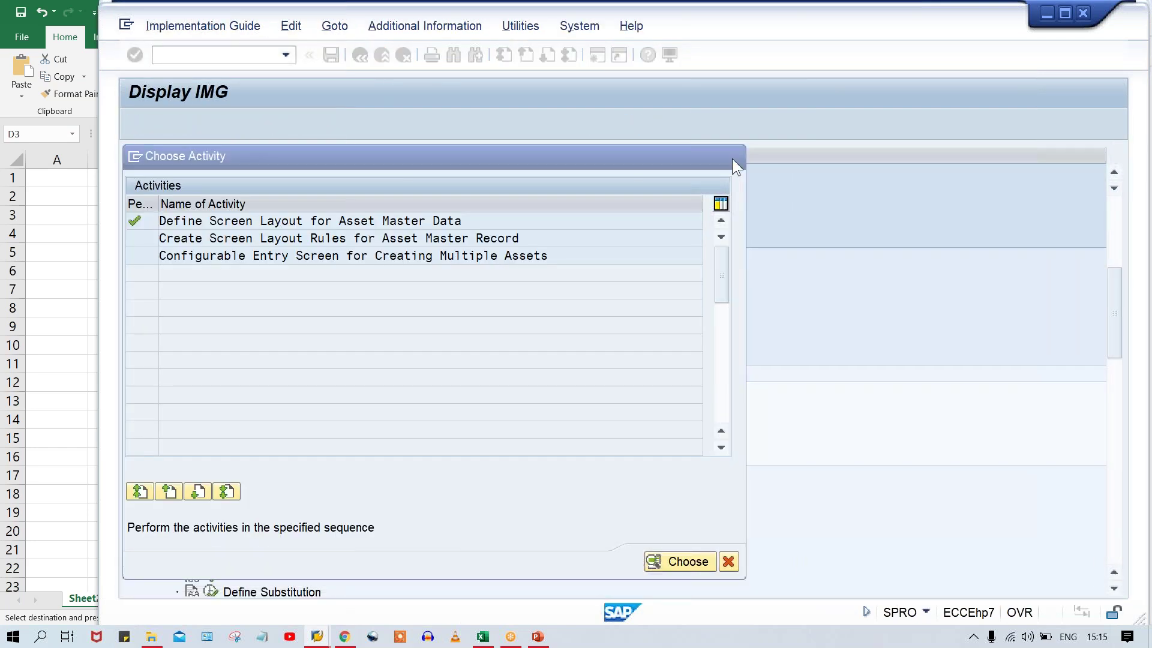
# Open the Define Screen Layout for Asset Depreciation Areas activity in the IMG.
pyautogui.click(258, 406)
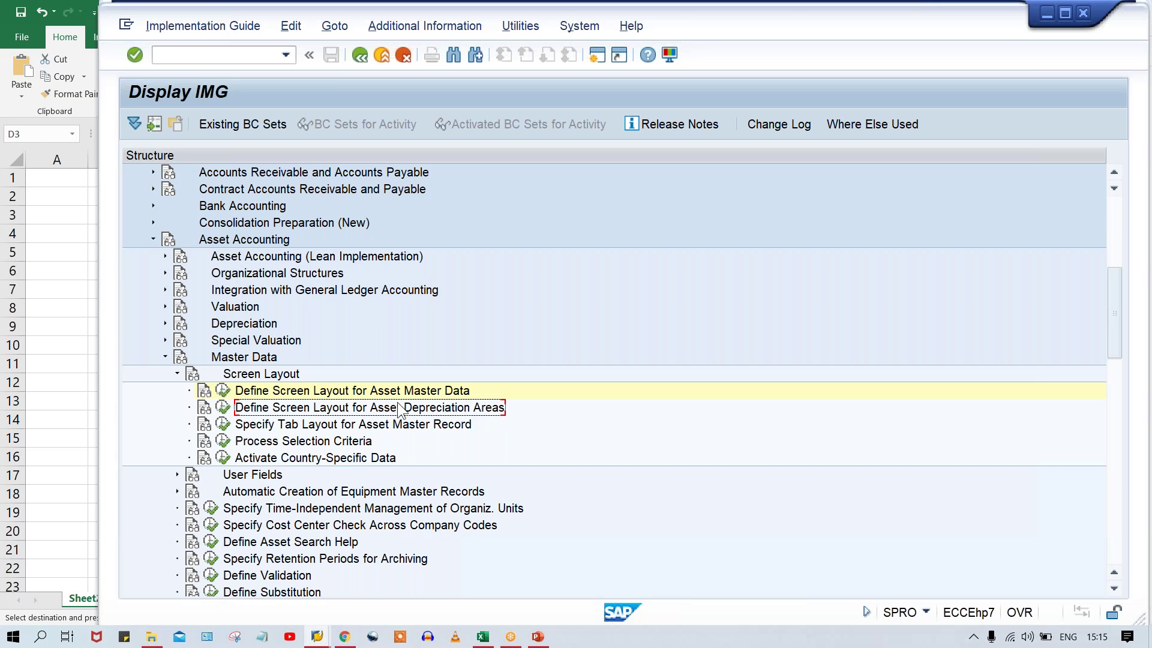
pyautogui.click(385, 393)
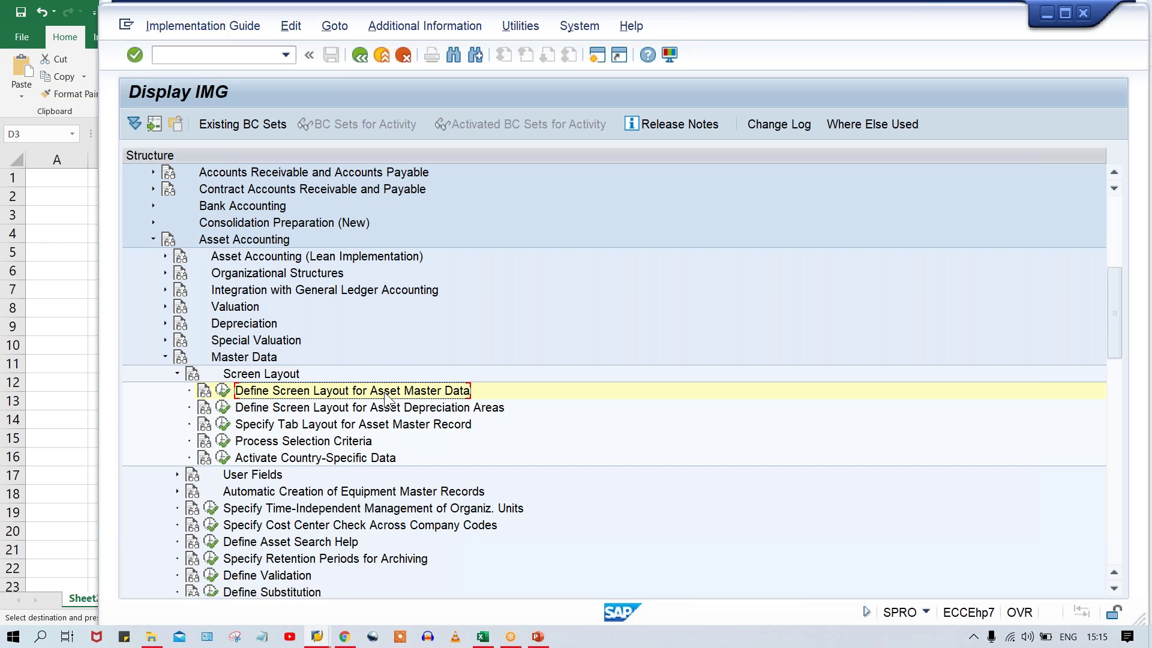
pyautogui.click(449, 411)
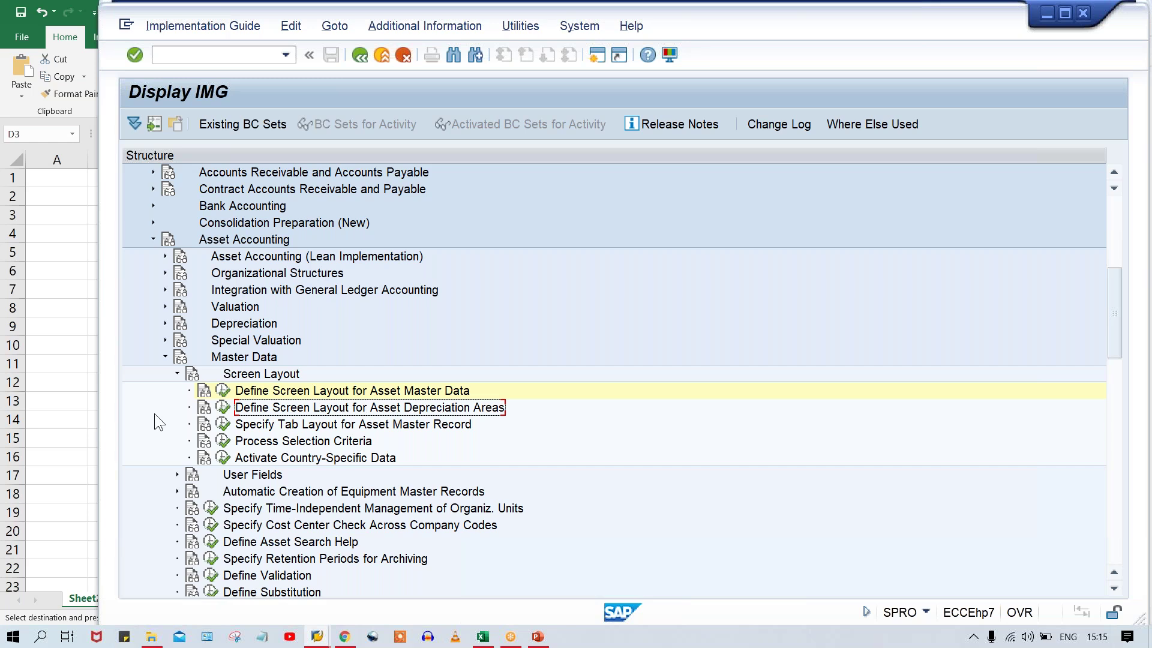
pyautogui.click(223, 409)
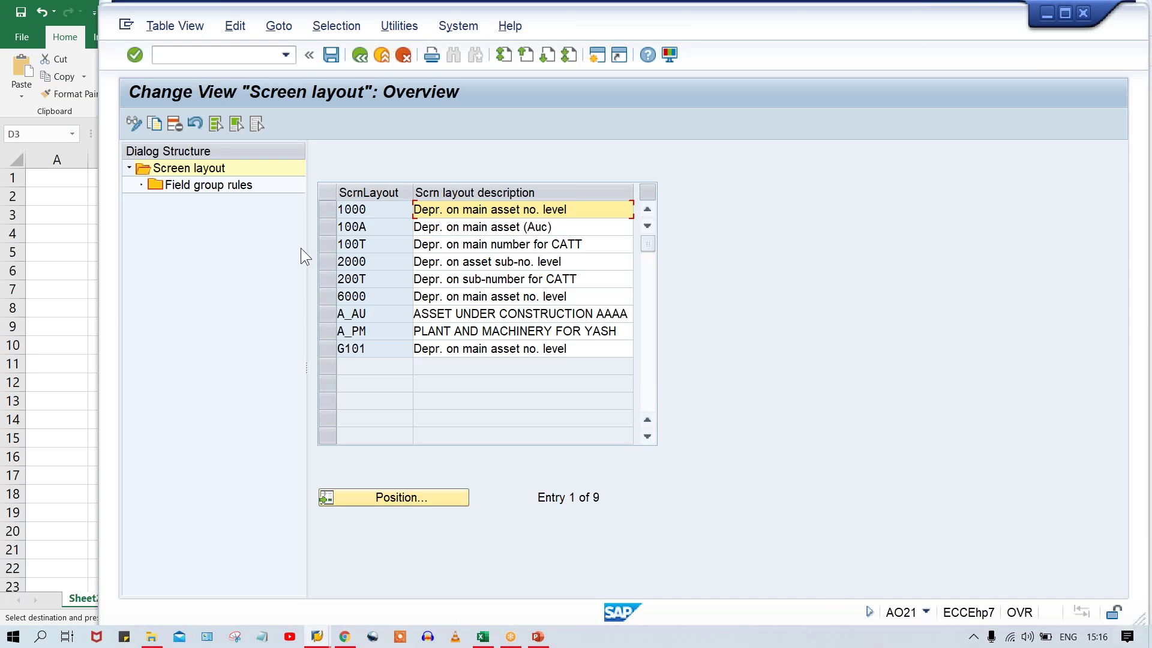
# Open the field group rules of screen layout 2000, Depr. on asset sub-no. level.
pyautogui.click(334, 262)
pyautogui.click(389, 262)
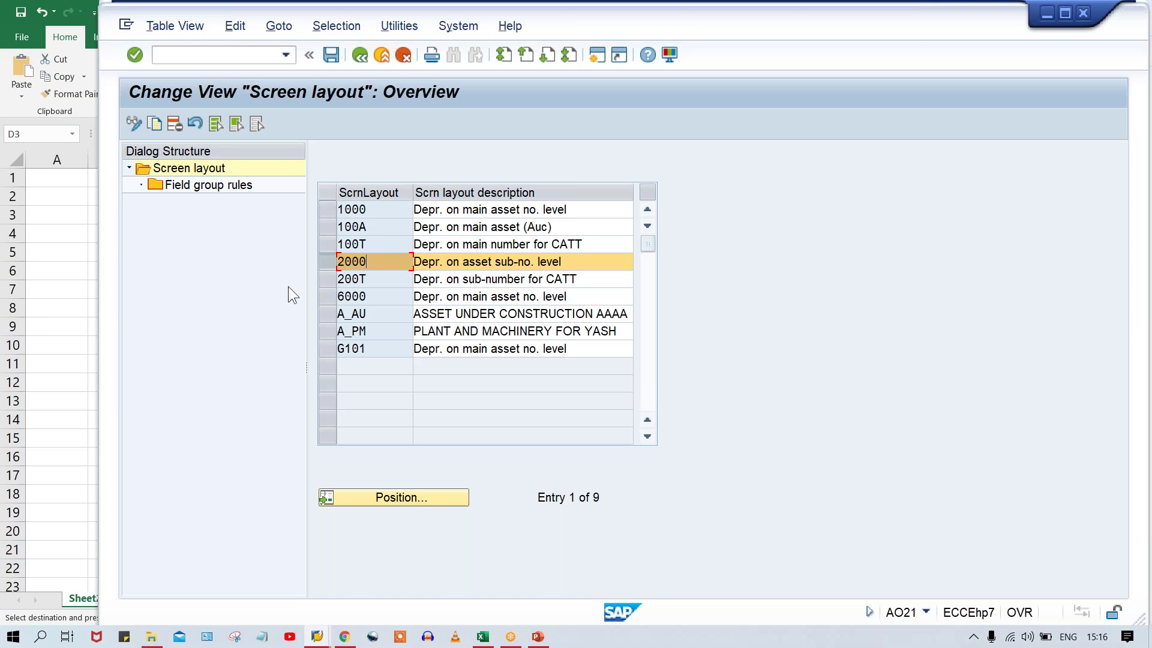
pyautogui.doubleClick(211, 186)
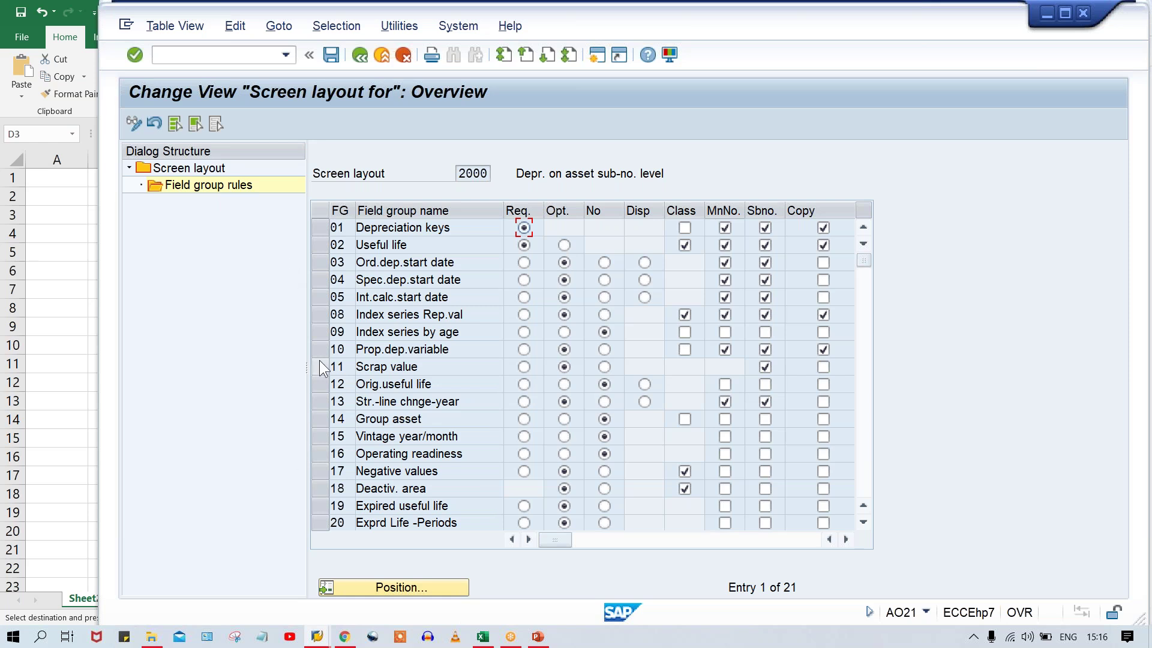
# Compare the Depreciation keys rule of layout 2000 with the valuation fields of the asset being created.
pyautogui.click(313, 223)
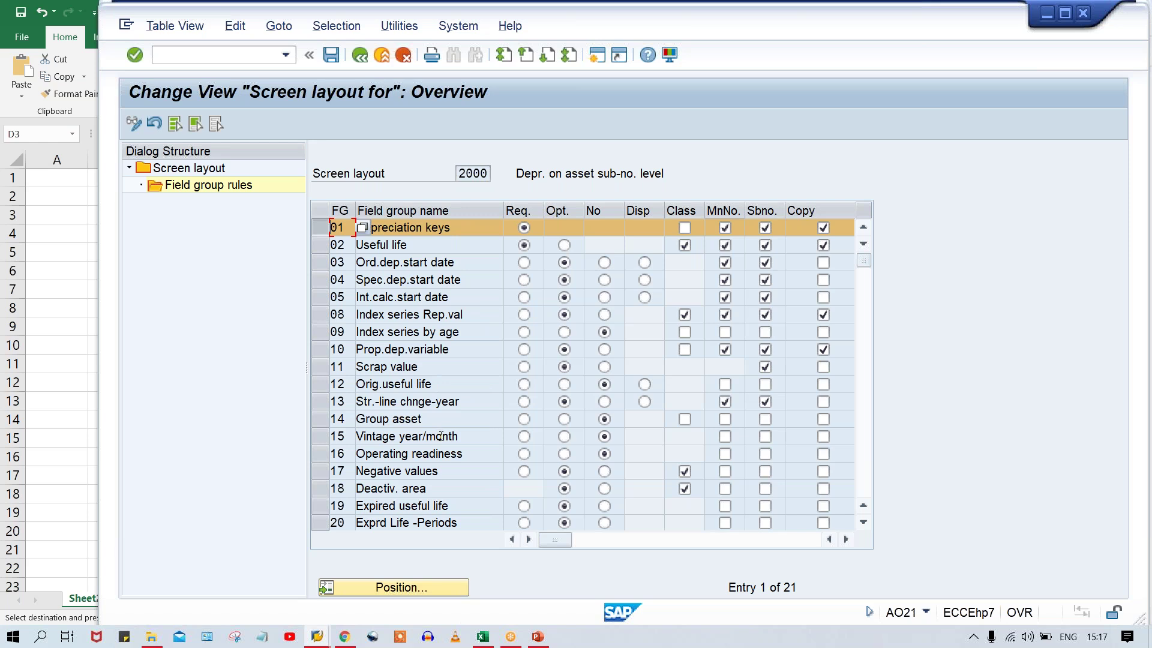
pyautogui.hotkey('alt', 'Tab')
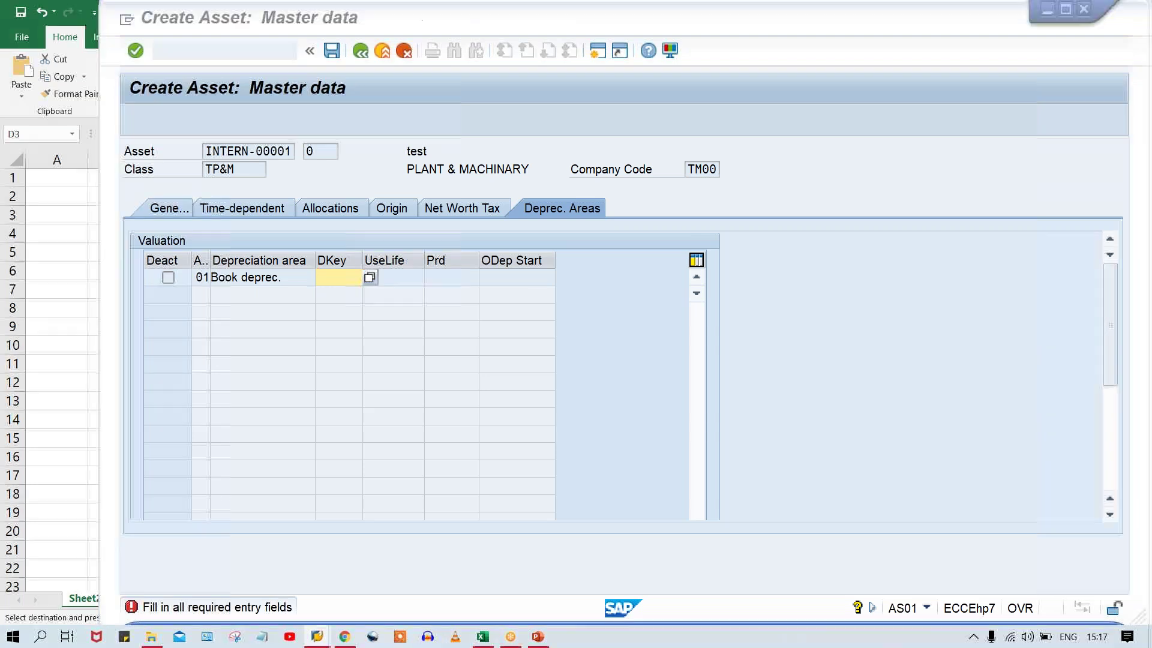
pyautogui.hotkey('alt', 'Tab')
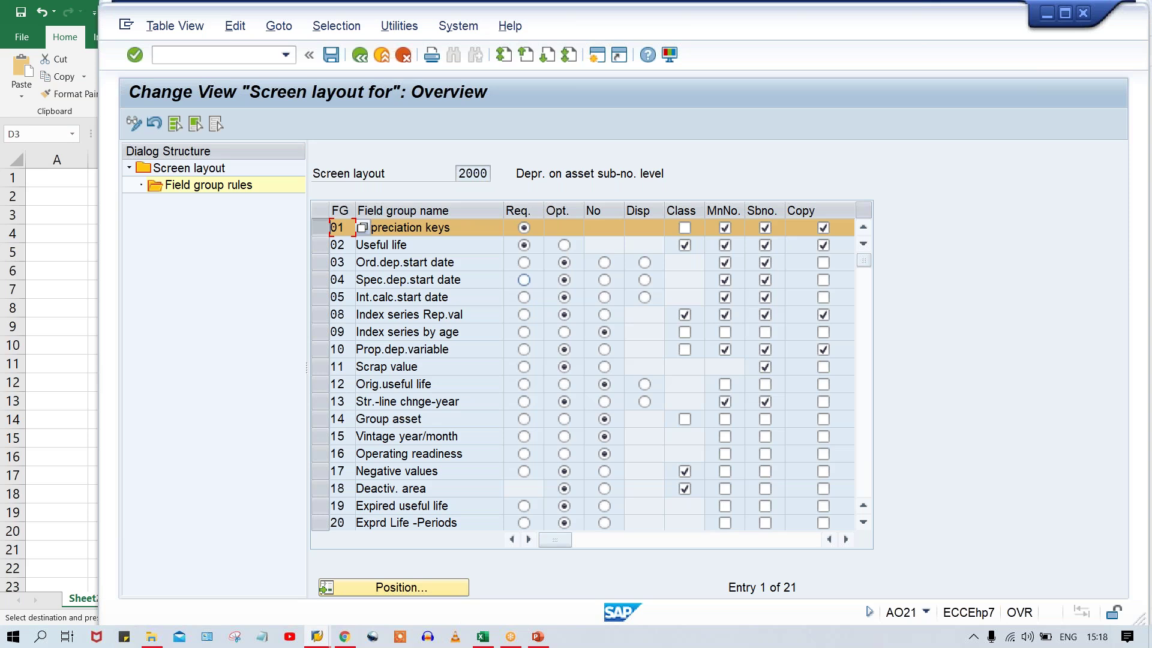
# Set the Book deprec. area of the new asset to depreciation key IN1 and a useful life of 10 years.
pyautogui.hotkey('alt', 'Tab')
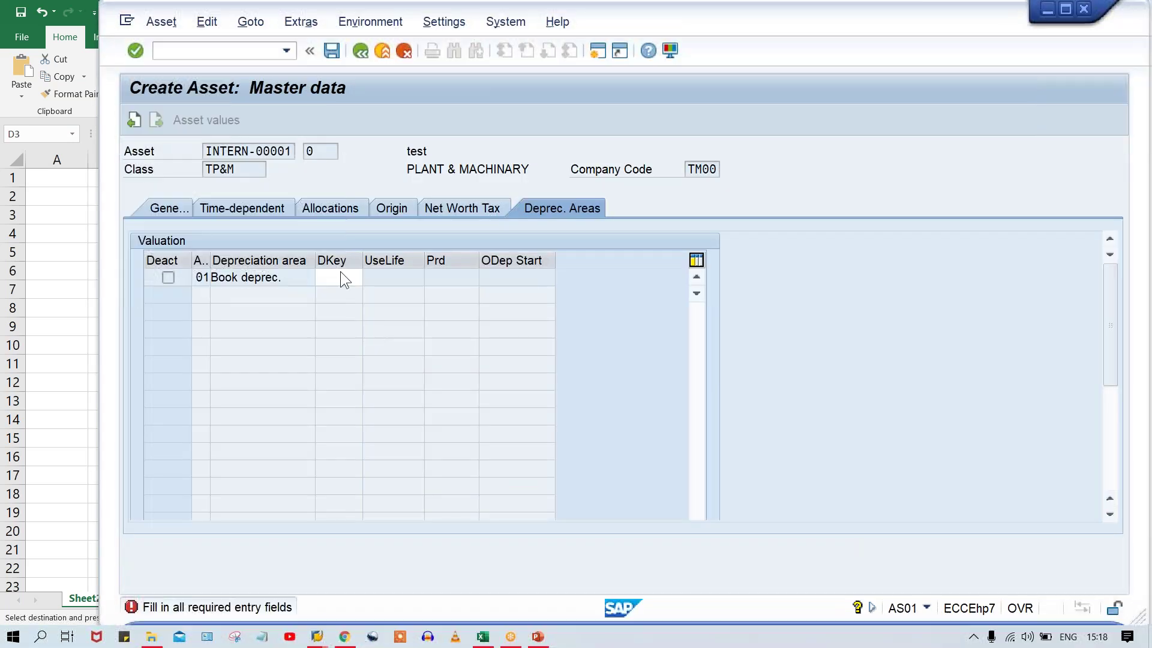
pyautogui.click(397, 277)
pyautogui.click(348, 276)
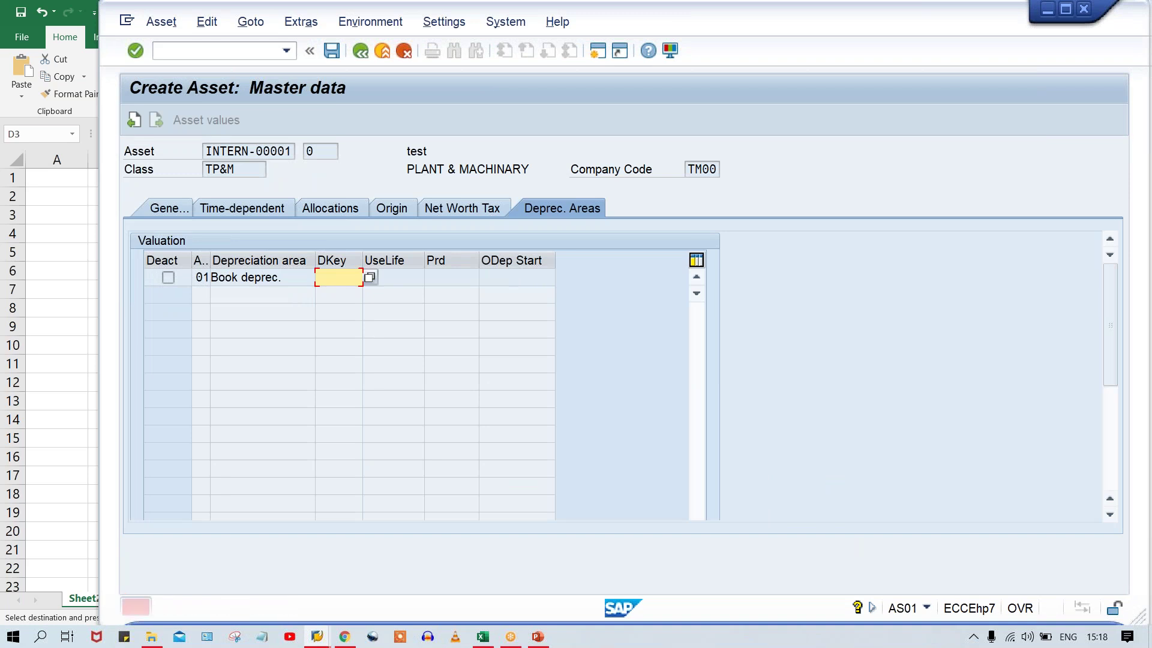
pyautogui.click(348, 276)
pyautogui.click(359, 293)
pyautogui.click(405, 277)
pyautogui.press('Return')
pyautogui.click(413, 279)
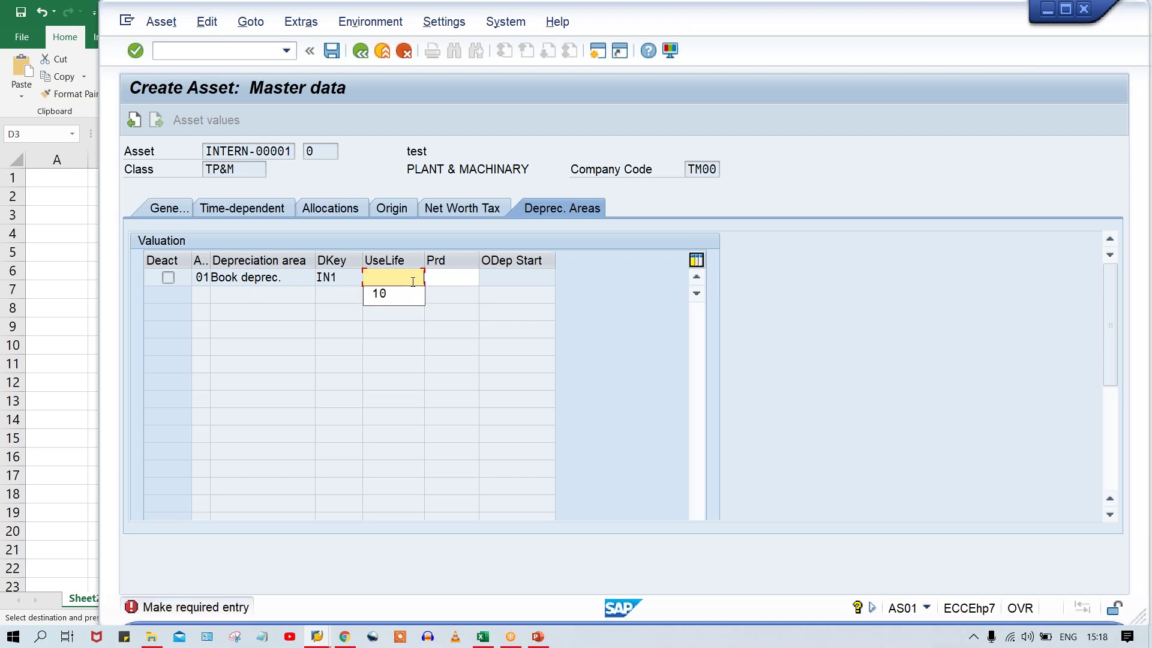
pyautogui.click(391, 297)
# Review the Book deprec. area's detail specifications, including Scrap Value %, and return to the depreciation areas overview.
pyautogui.doubleClick(449, 282)
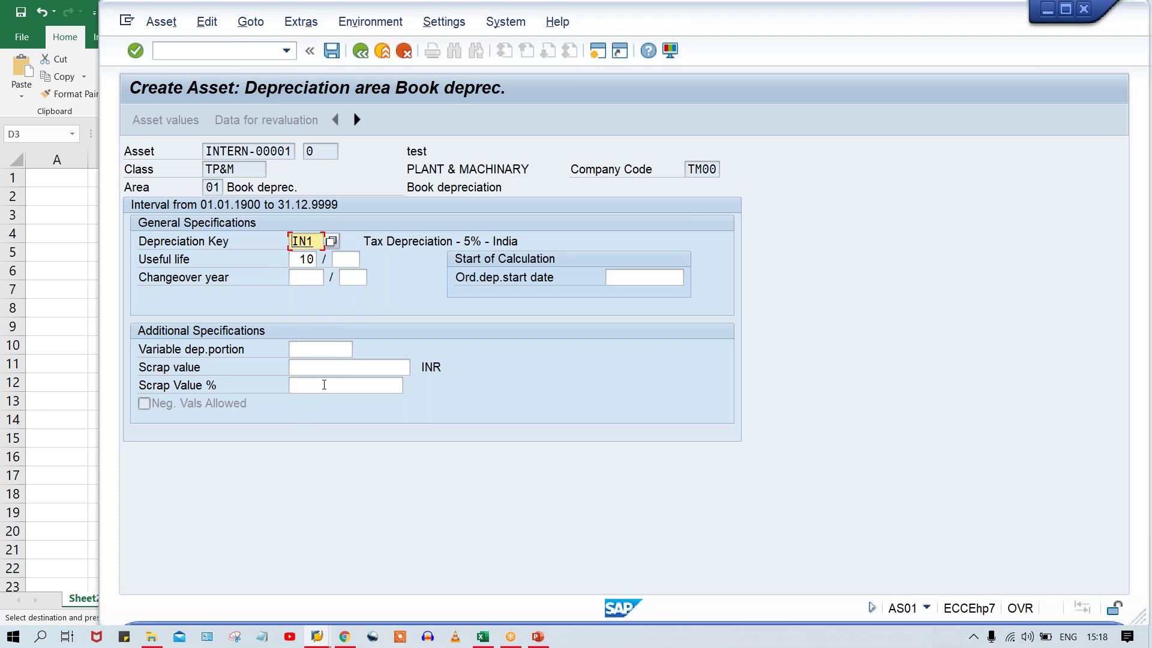
pyautogui.click(325, 384)
pyautogui.click(360, 52)
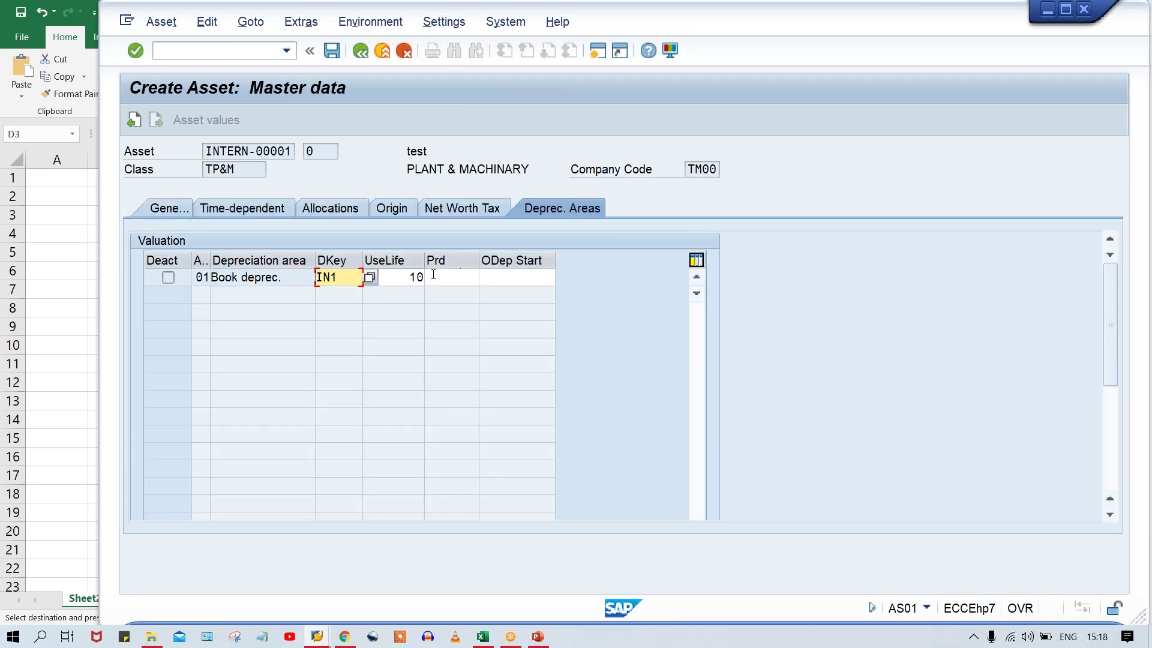
pyautogui.click(397, 278)
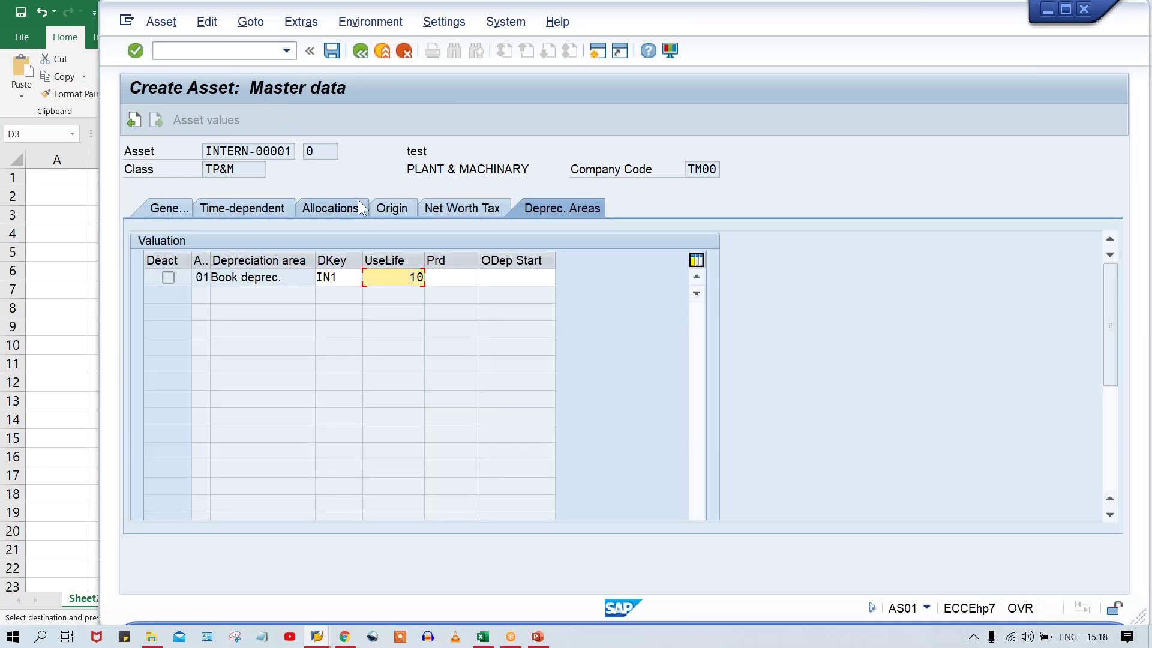
# Leave the field group rules of screen layout 2000 and open the Define Tab Layout for Asset Master Data activity.
pyautogui.click(343, 275)
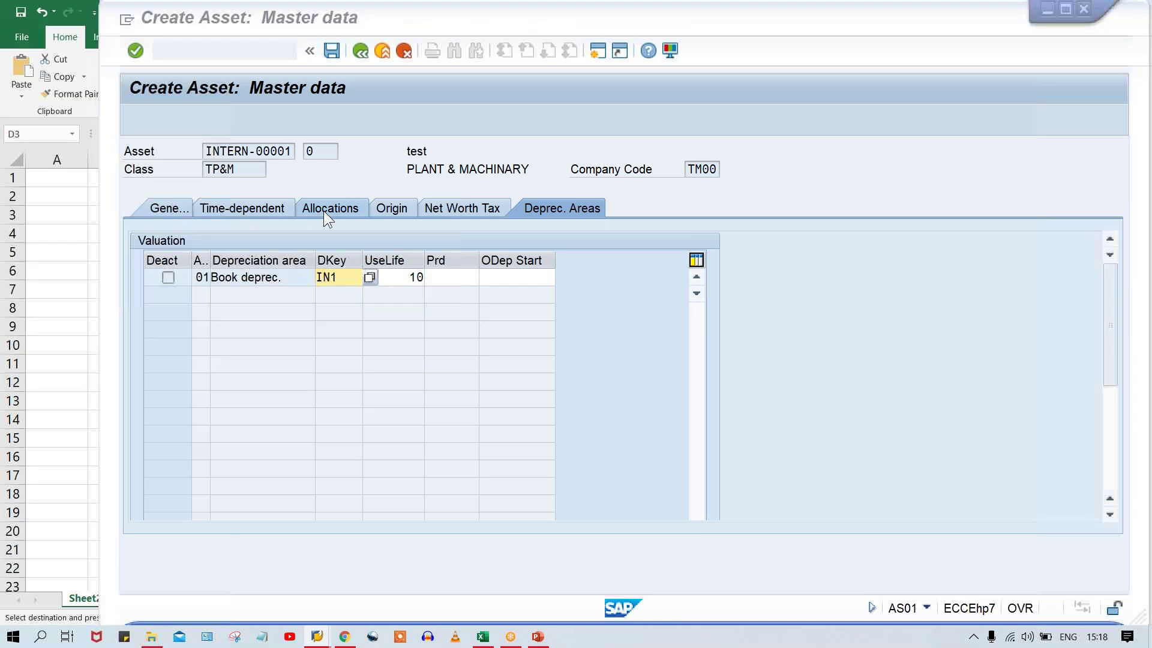
pyautogui.hotkey('alt', 'Tab')
pyautogui.click(315, 222)
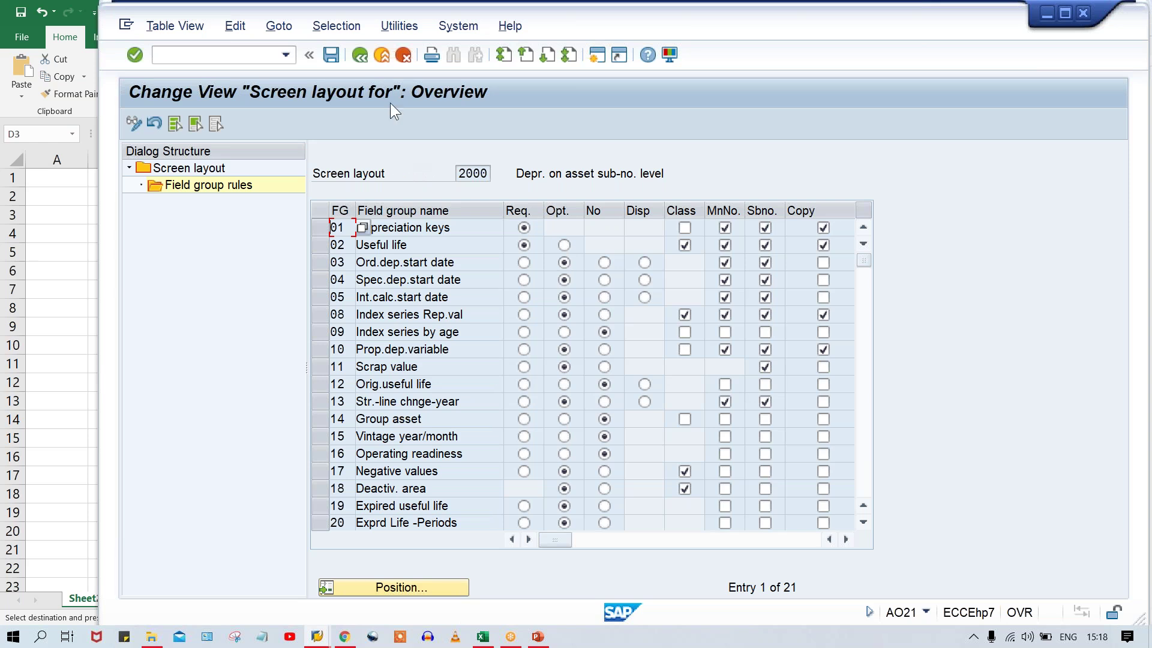
pyautogui.click(358, 53)
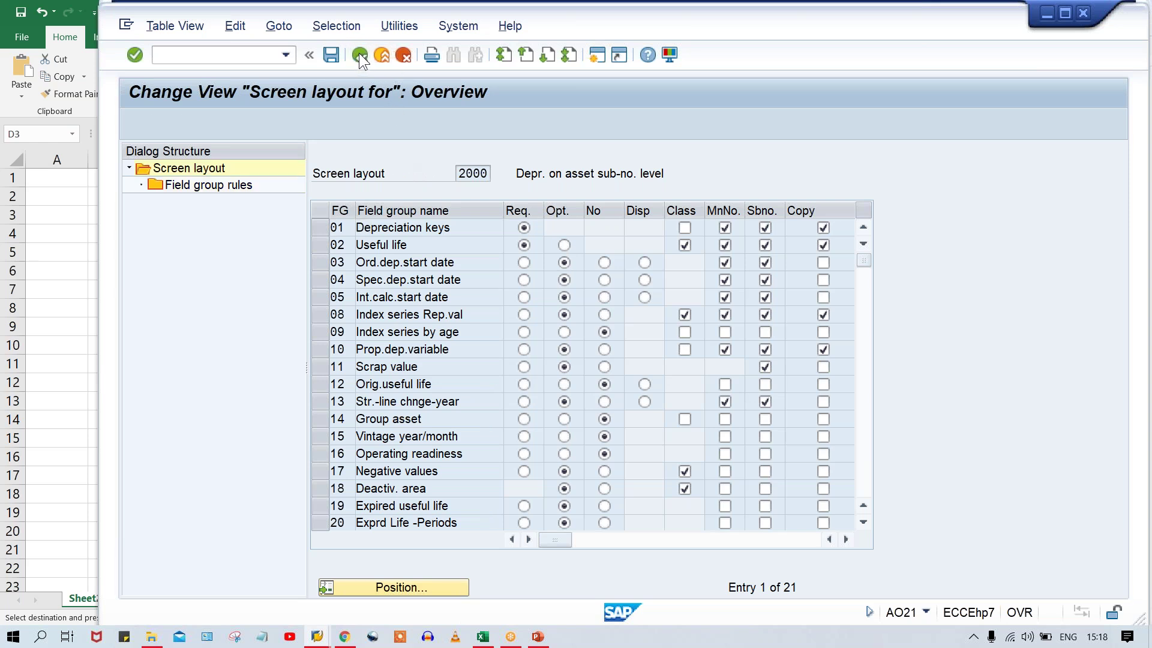
pyautogui.click(359, 53)
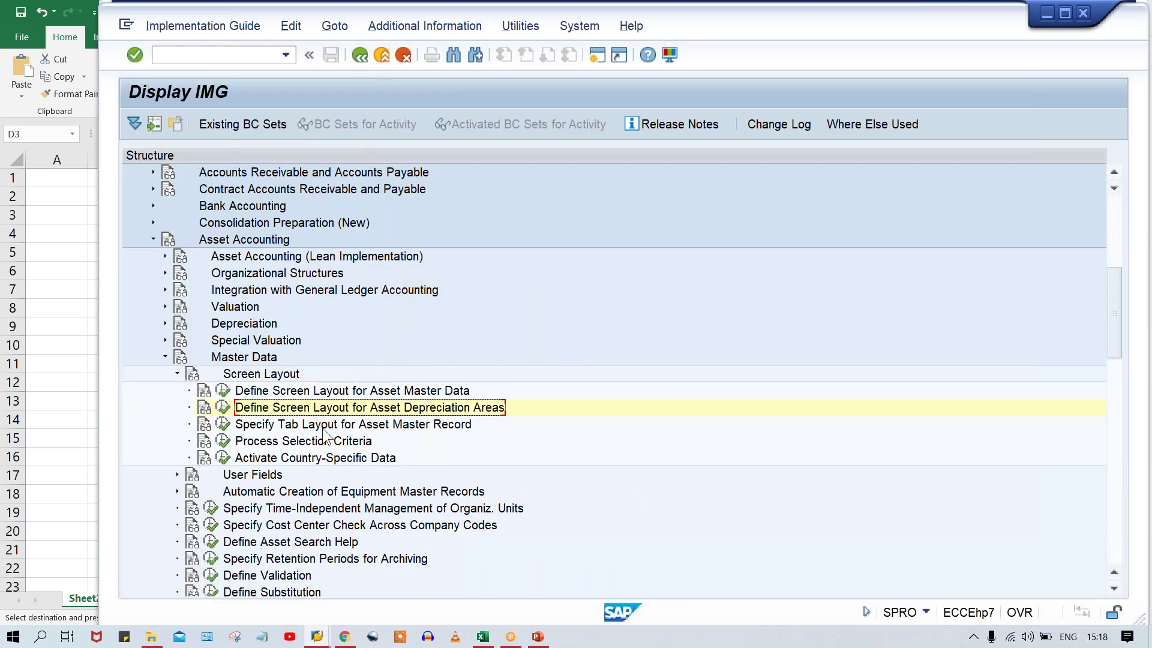
pyautogui.click(274, 429)
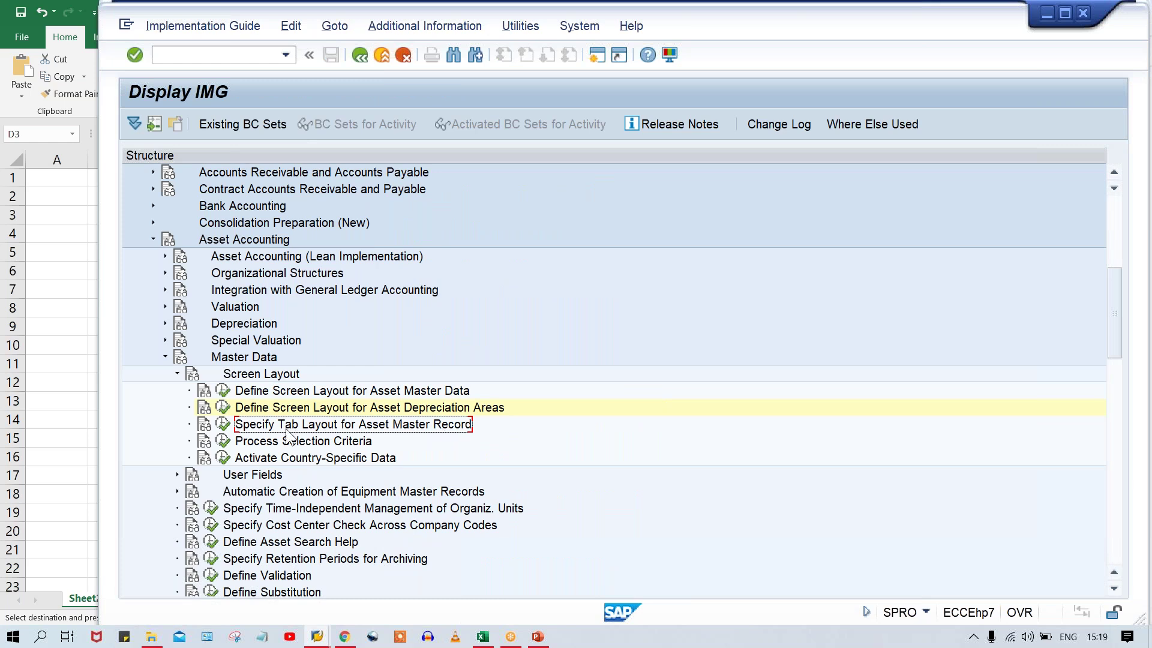
pyautogui.click(222, 424)
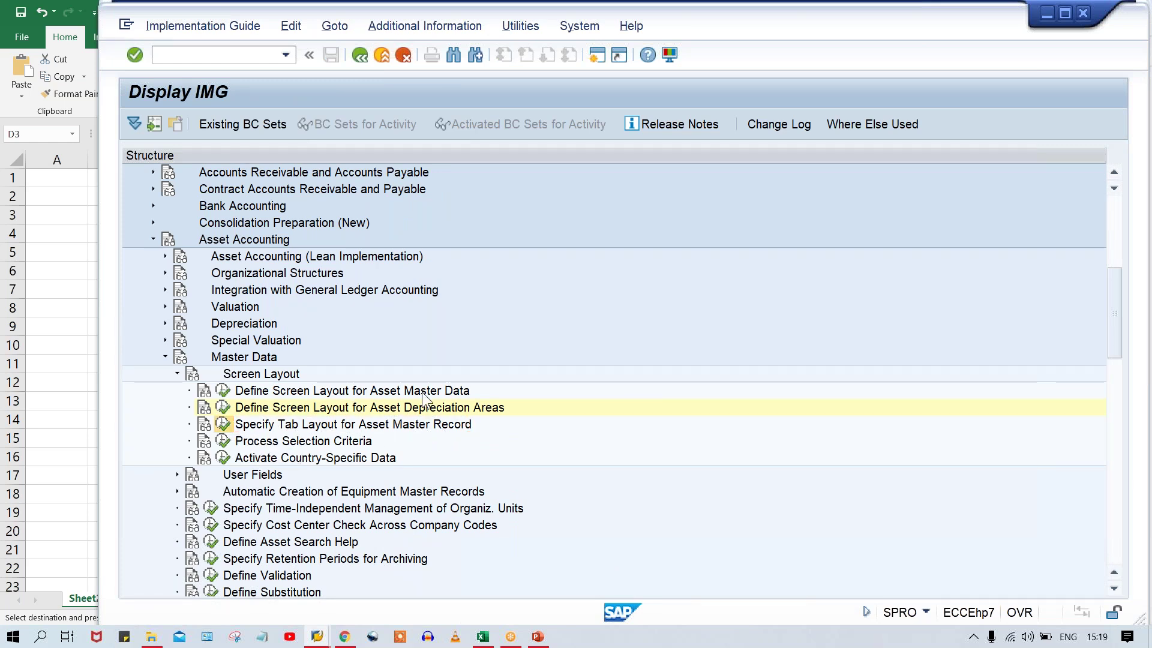
pyautogui.doubleClick(350, 220)
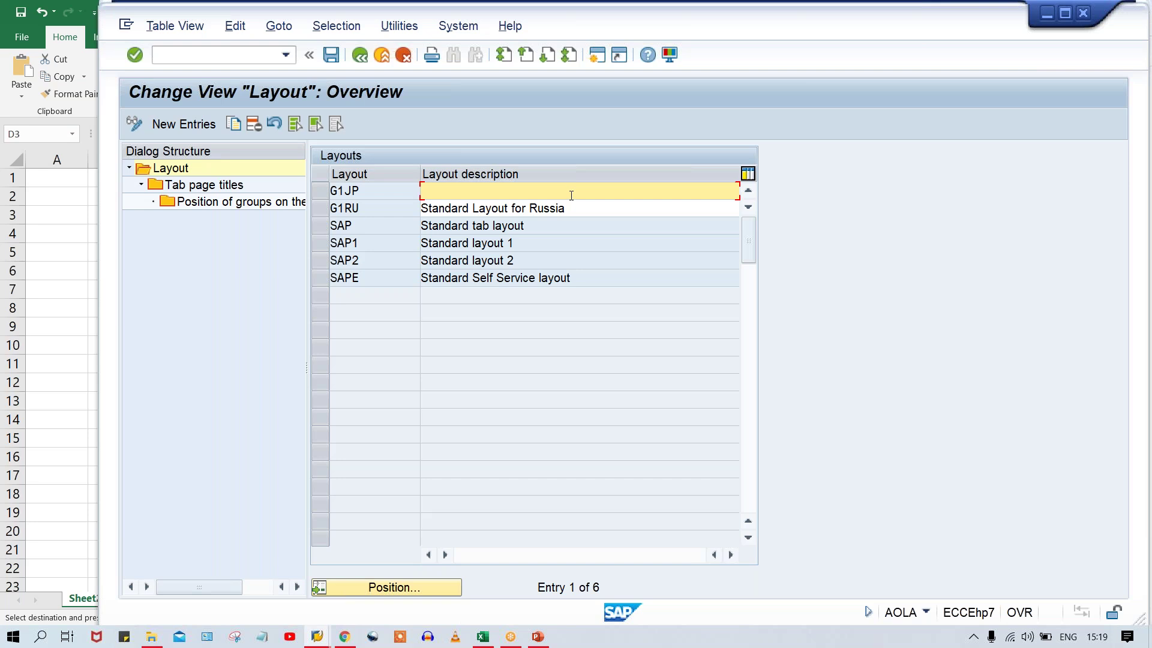
# Open the Assign Tab Layouts to Asset Classes activity instead and position the class list at TP&M.
pyautogui.click(362, 56)
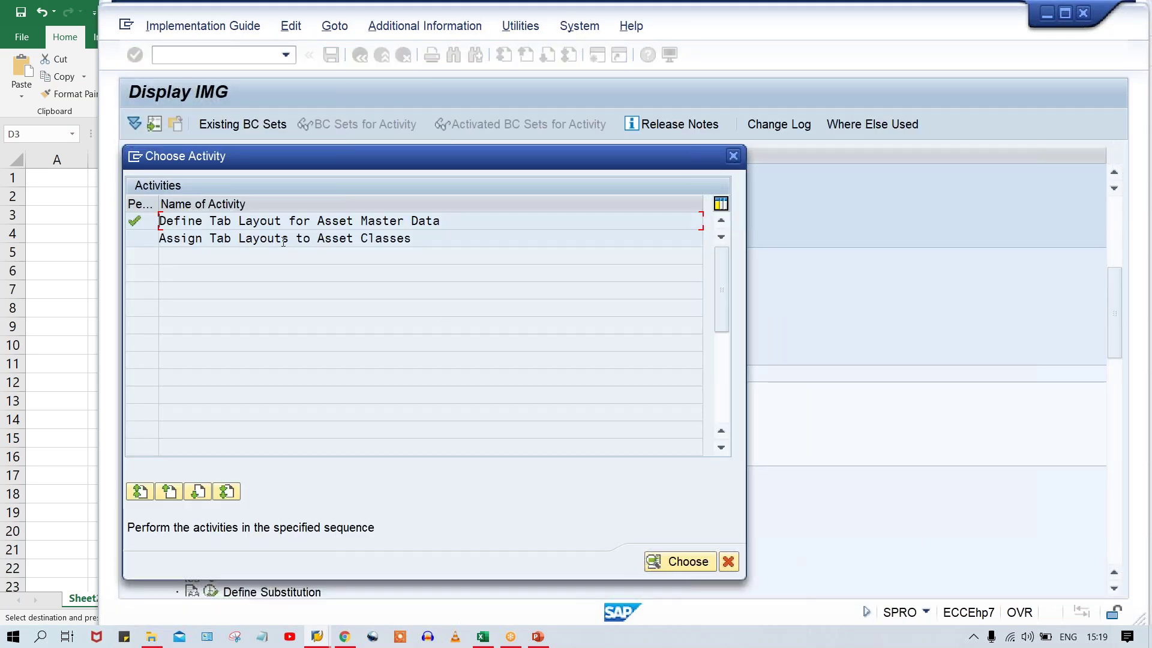
pyautogui.doubleClick(403, 239)
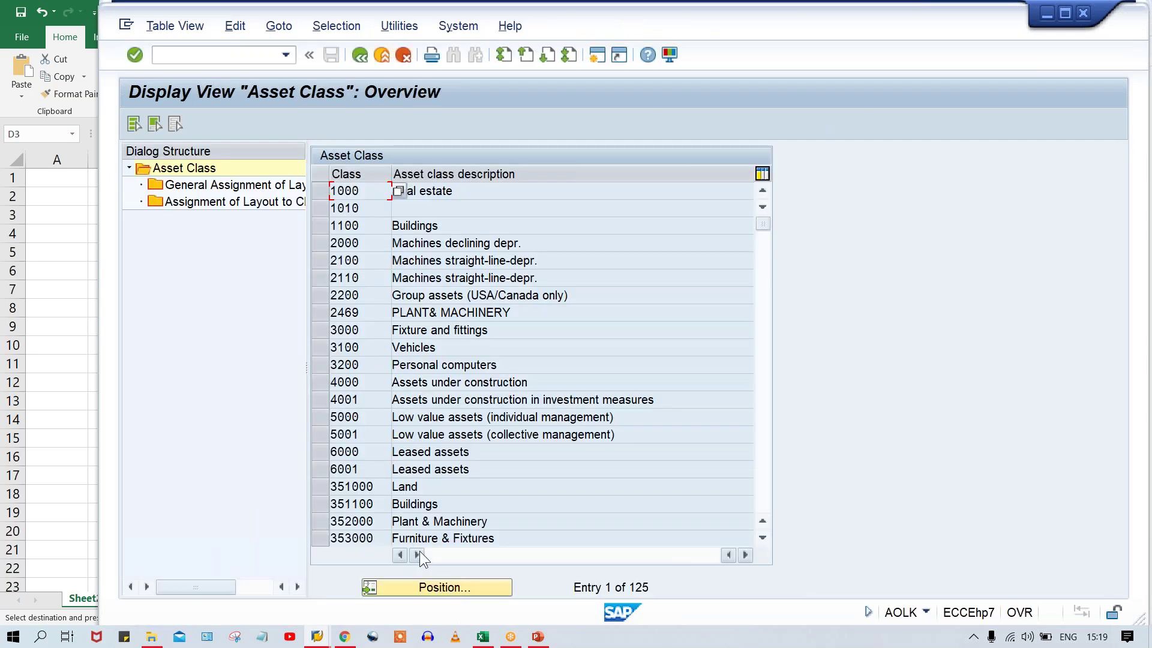
pyautogui.click(444, 588)
pyautogui.click(336, 257)
pyautogui.click(326, 271)
pyautogui.press('Return')
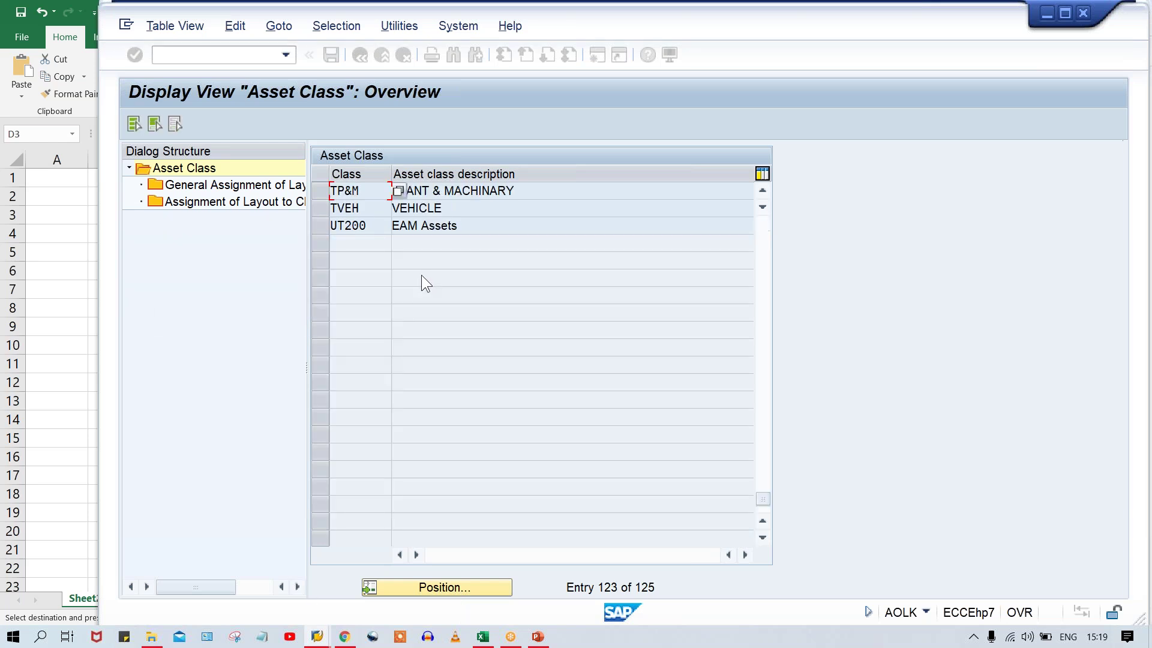
# Open the general layout assignment of asset class TP&M and examine the tab layout assigned to the Asset accountant group.
pyautogui.click(324, 190)
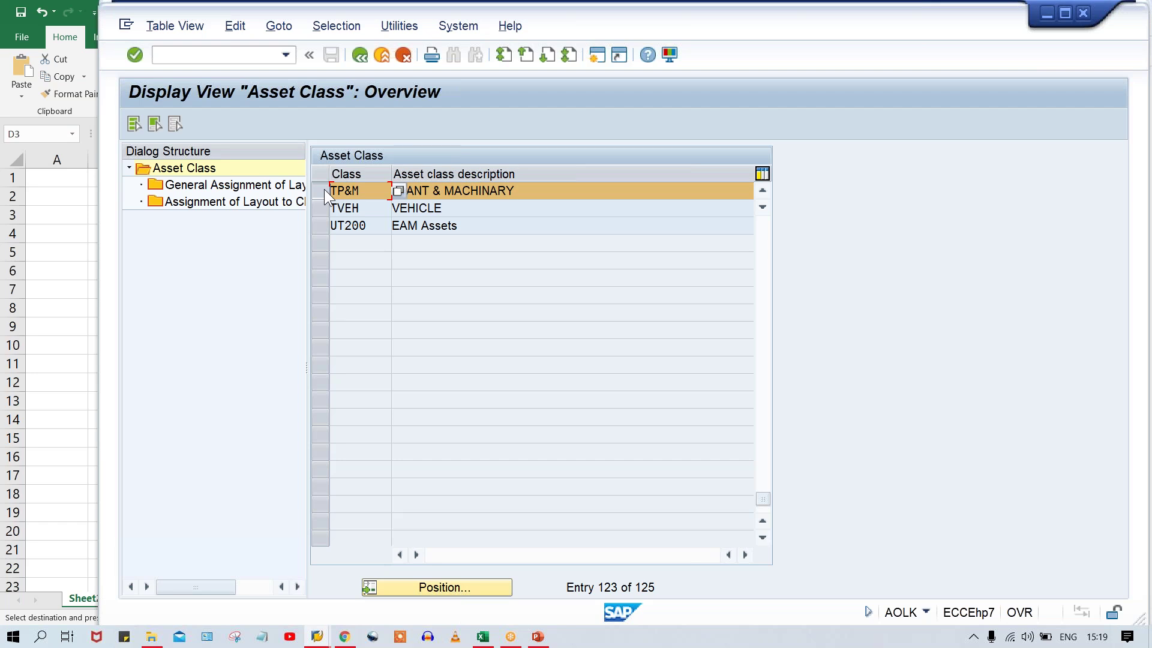
pyautogui.click(233, 183)
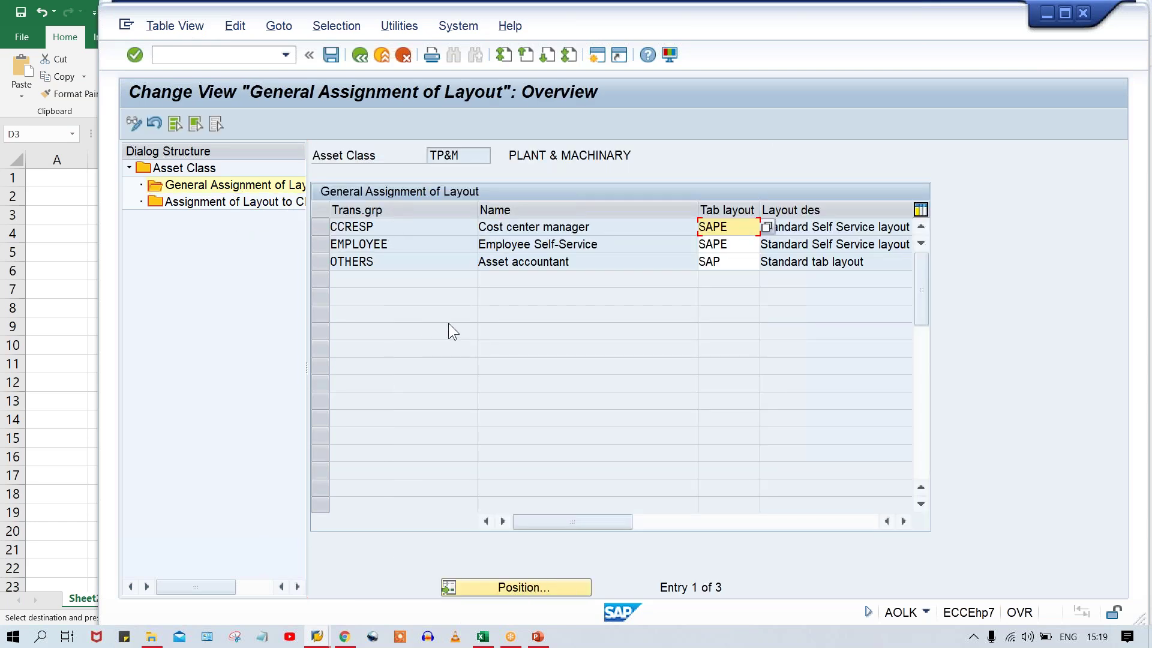
pyautogui.click(720, 264)
pyautogui.moveTo(728, 264); pyautogui.dragTo(660, 269)
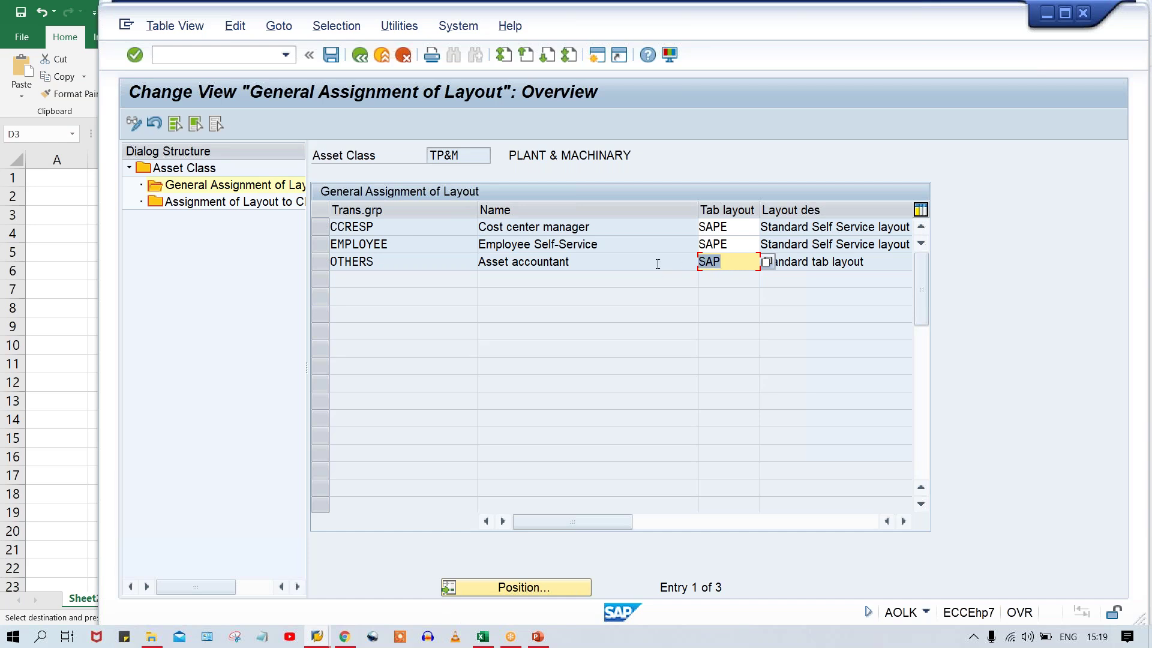
pyautogui.moveTo(575, 264); pyautogui.dragTo(506, 262)
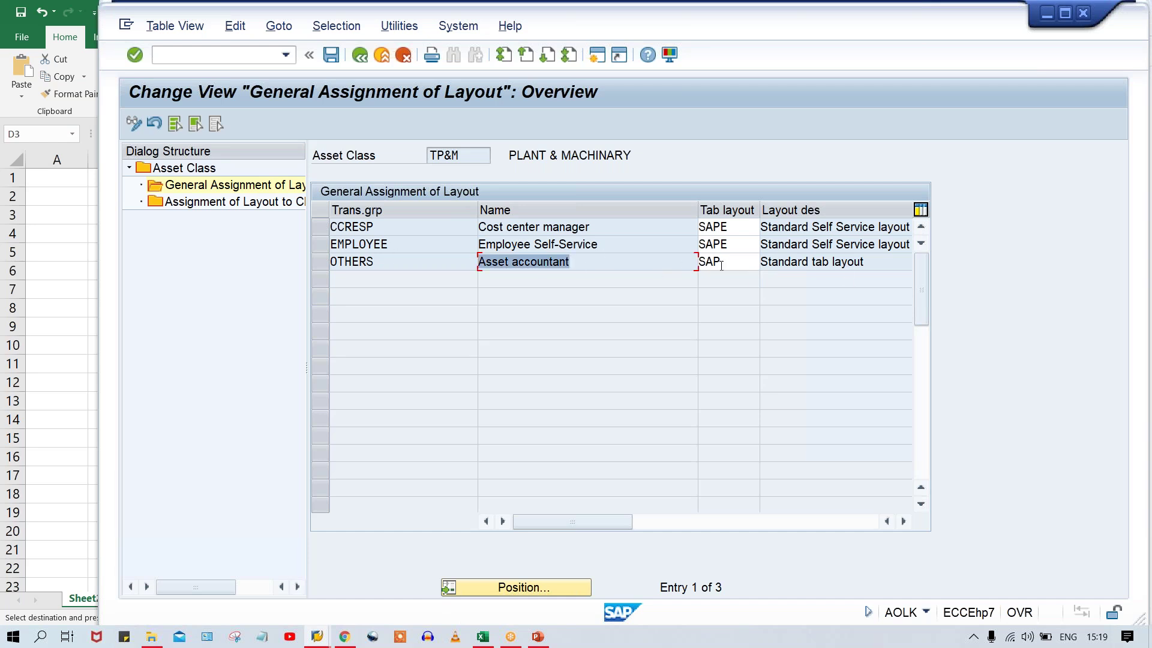
pyautogui.moveTo(740, 259); pyautogui.dragTo(633, 258)
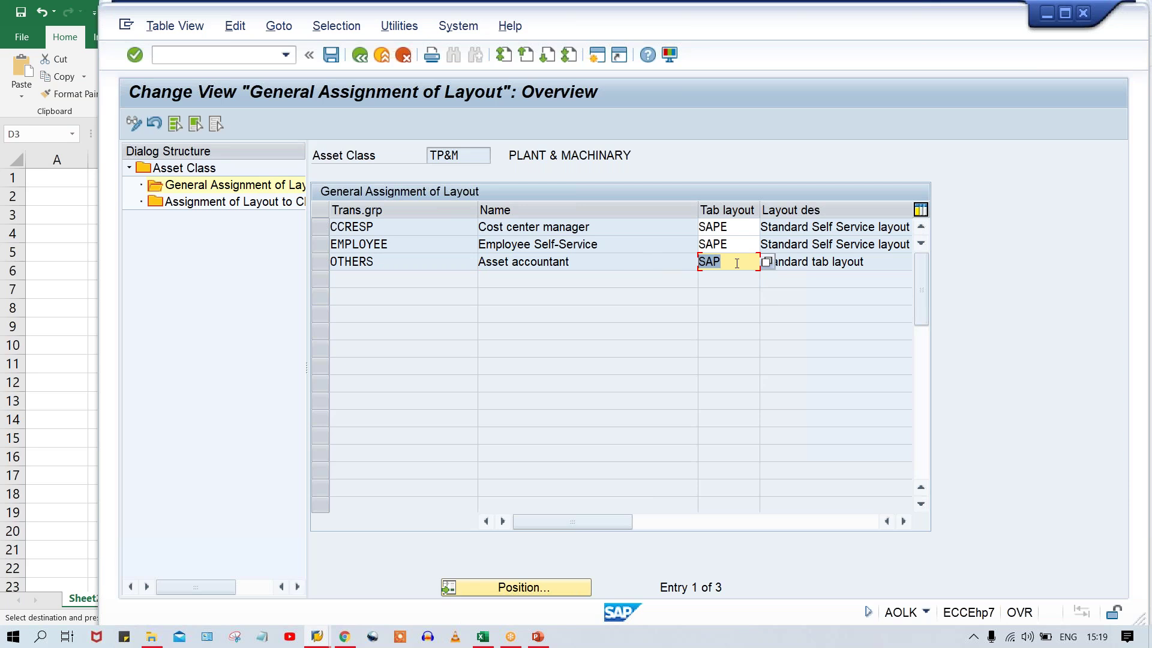
pyautogui.moveTo(737, 263); pyautogui.dragTo(641, 263)
# Check the assignment of layout to chart of depreciation for class TP&M and return to the activity selection.
pyautogui.doubleClick(234, 202)
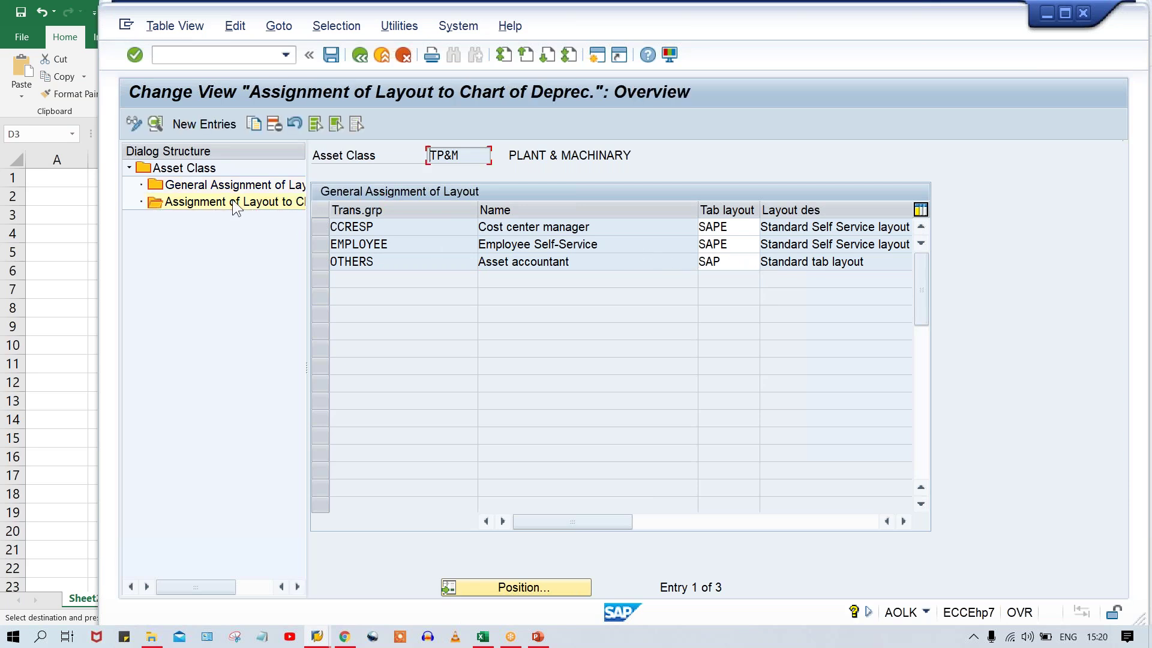
pyautogui.click(360, 66)
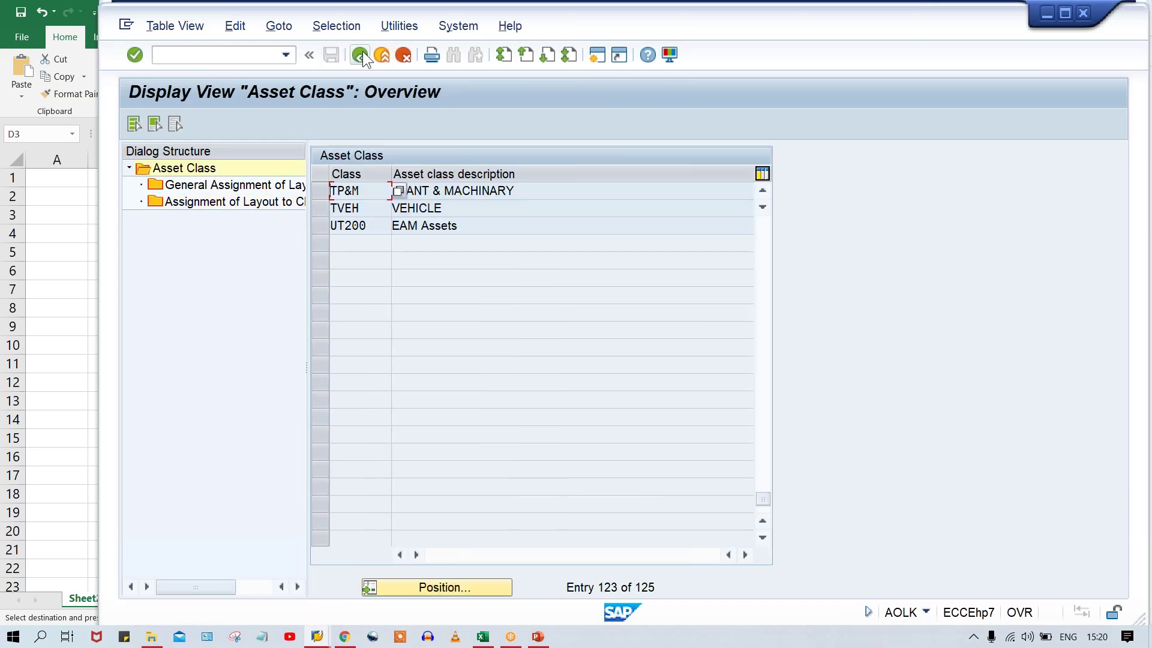
pyautogui.click(360, 55)
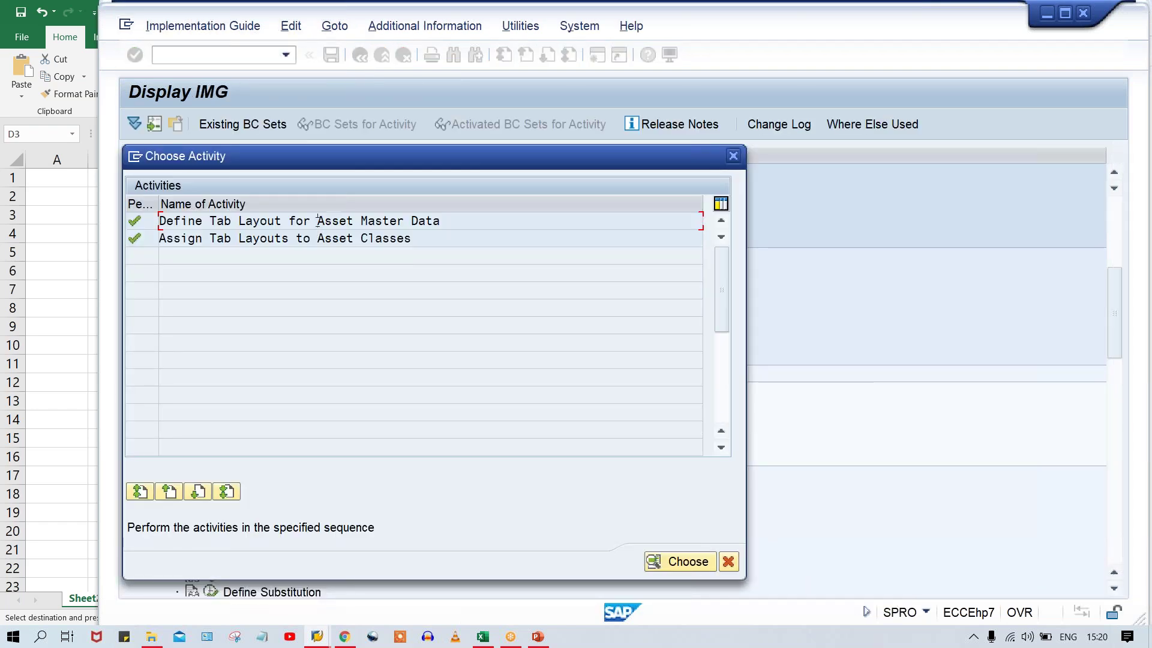
# Open the tab page titles of the SAP Standard tab layout and review the listed tab pages.
pyautogui.doubleClick(318, 220)
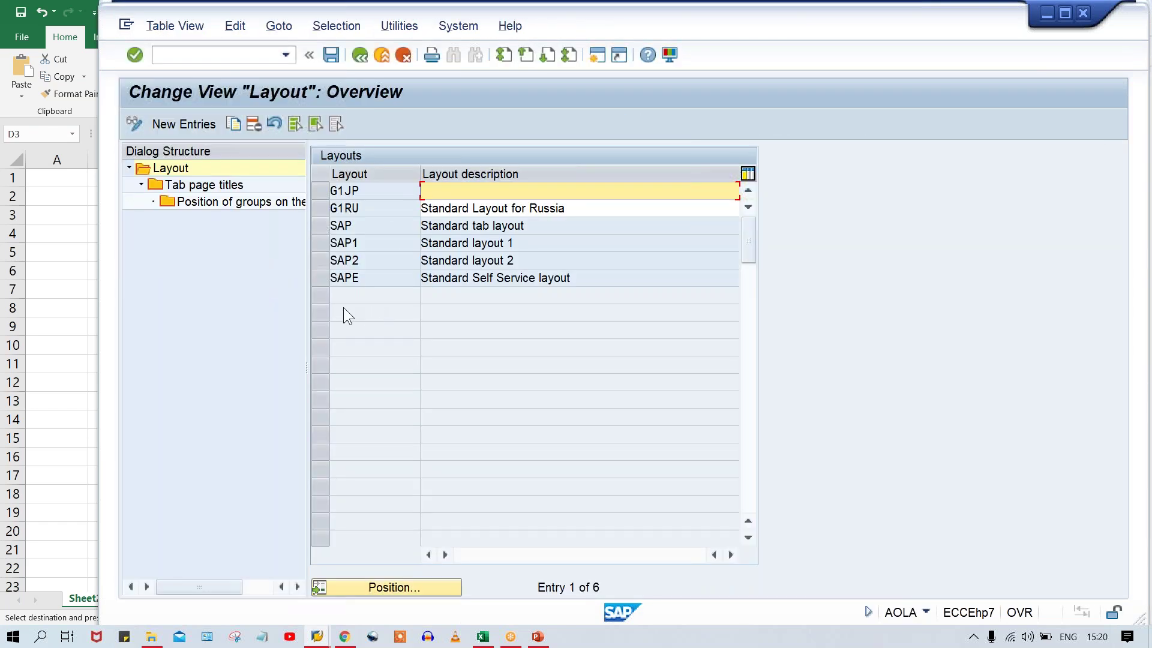
pyautogui.click(322, 224)
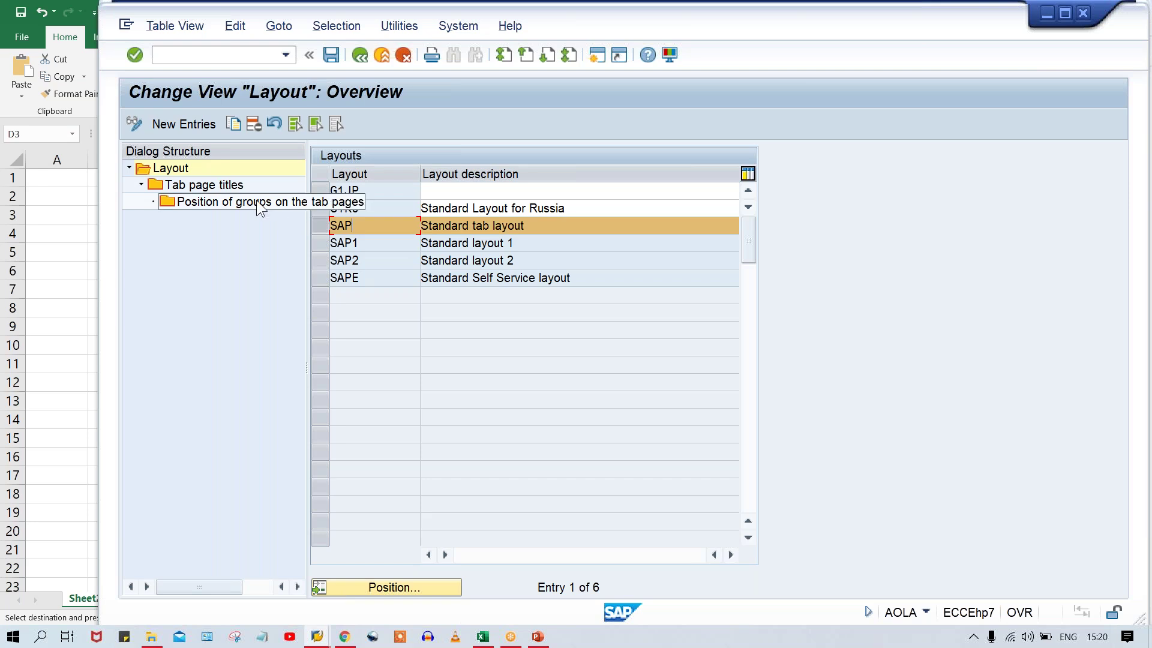
pyautogui.doubleClick(207, 186)
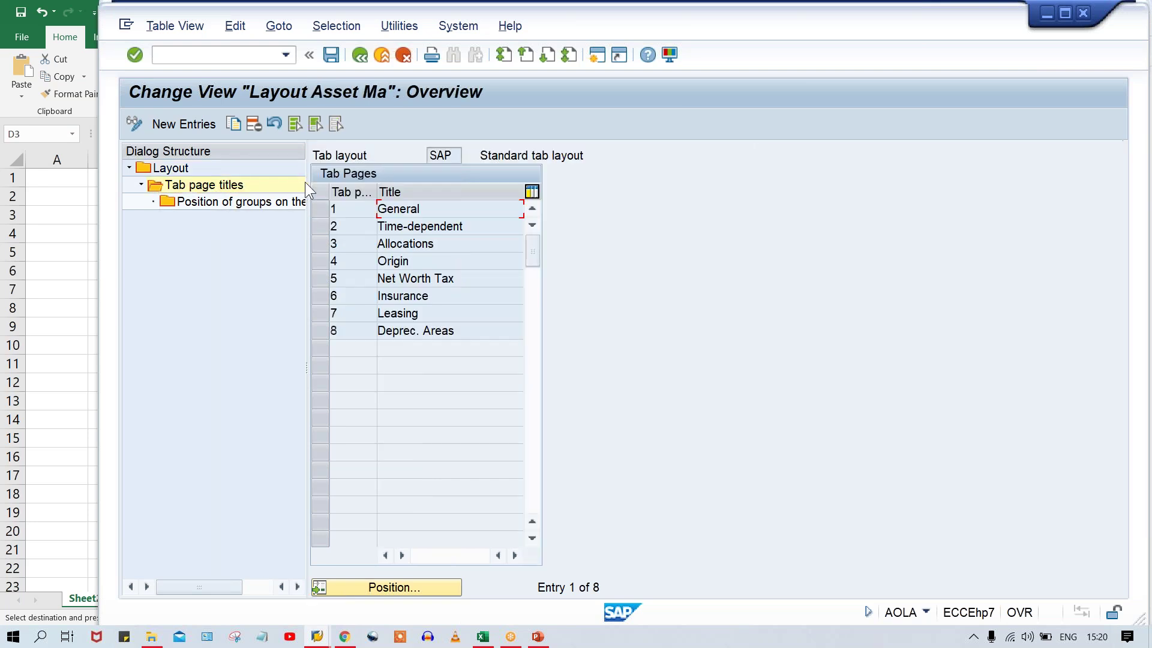
pyautogui.click(351, 250)
pyautogui.click(349, 284)
pyautogui.click(349, 314)
pyautogui.click(348, 333)
# Examine the group boxes positioned on the General tab page of layout SAP and return to the tab page titles.
pyautogui.doubleClick(256, 201)
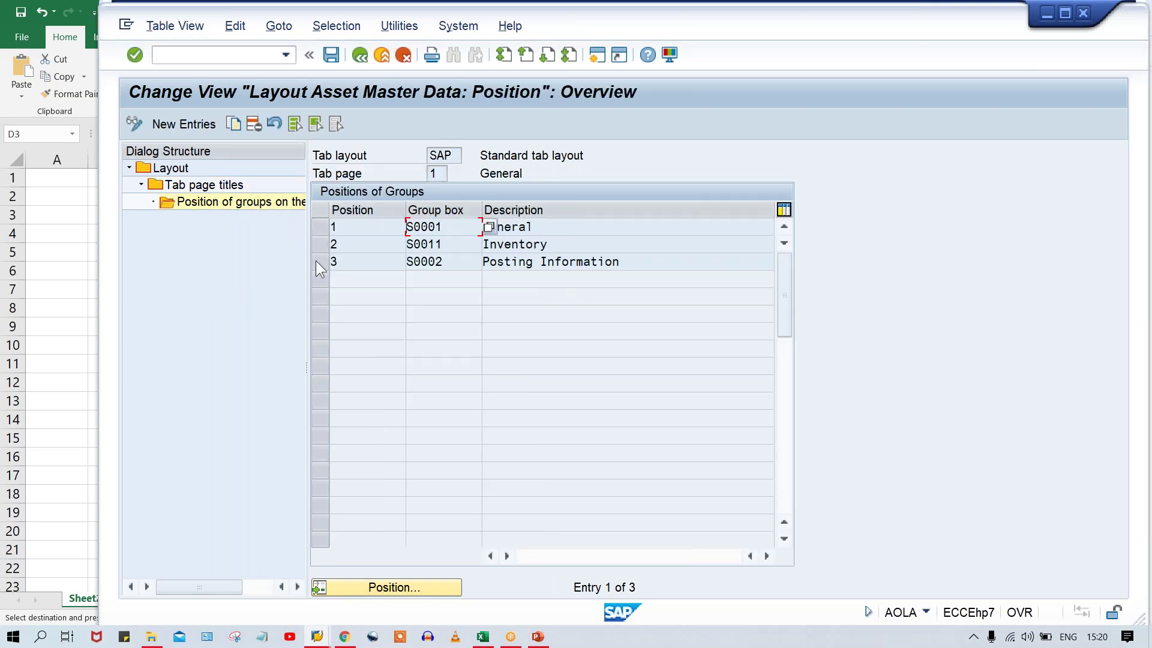
pyautogui.click(455, 259)
pyautogui.click(454, 223)
pyautogui.click(455, 241)
pyautogui.click(458, 260)
pyautogui.click(458, 243)
pyautogui.click(459, 228)
pyautogui.click(456, 245)
pyautogui.click(457, 263)
pyautogui.click(460, 231)
pyautogui.click(359, 55)
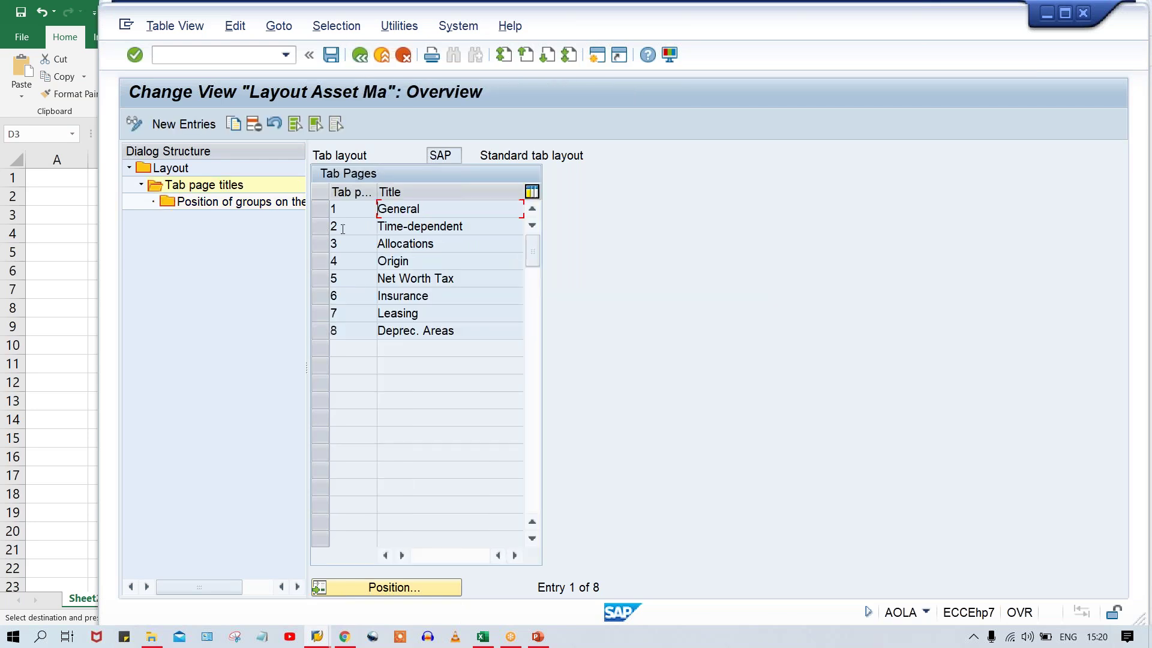
# Compare the tab pages of layout SAP with the tabs offered in the asset being created.
pyautogui.click(359, 209)
pyautogui.click(359, 229)
pyautogui.click(357, 250)
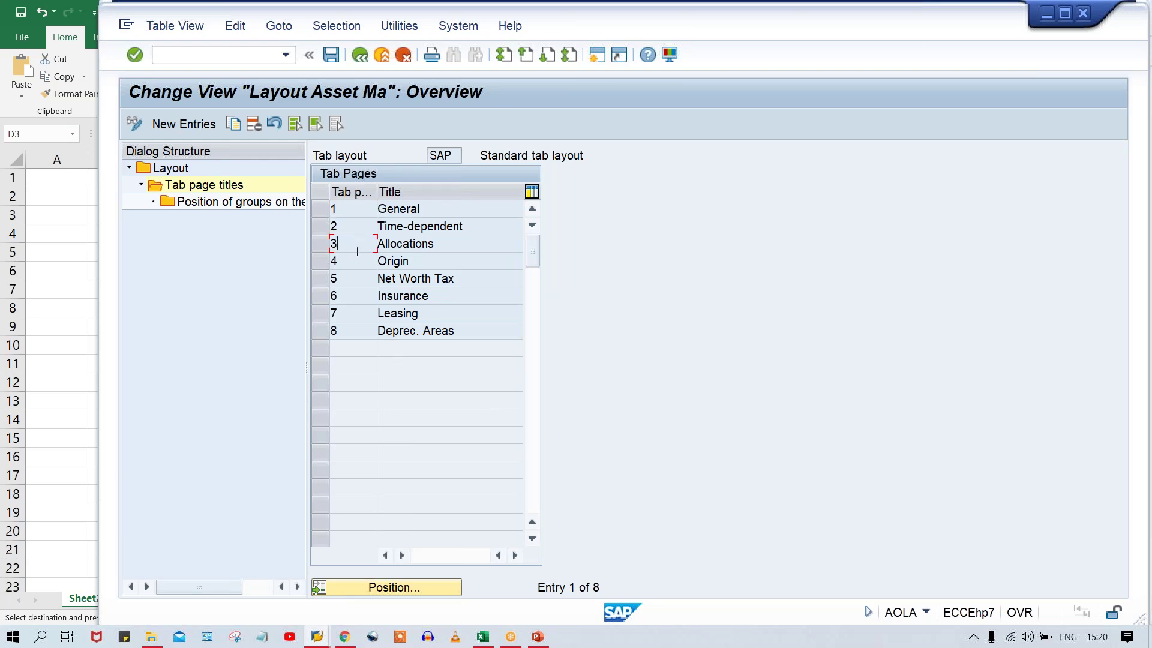
pyautogui.click(353, 297)
pyautogui.click(348, 332)
pyautogui.moveTo(317, 637)
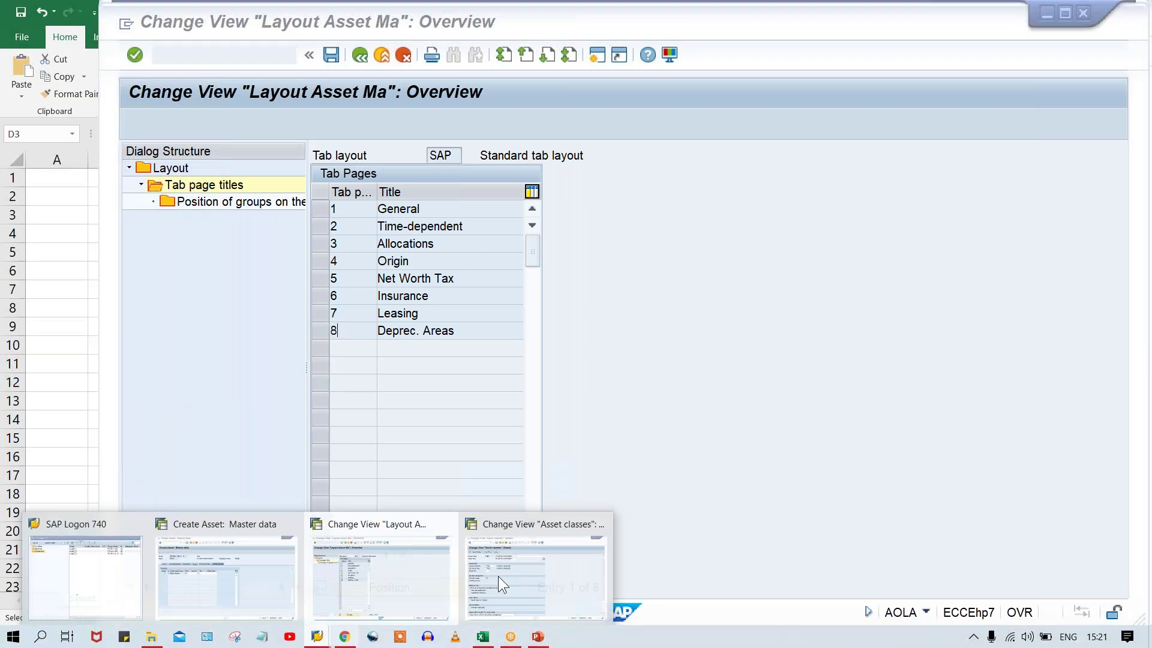
pyautogui.click(233, 576)
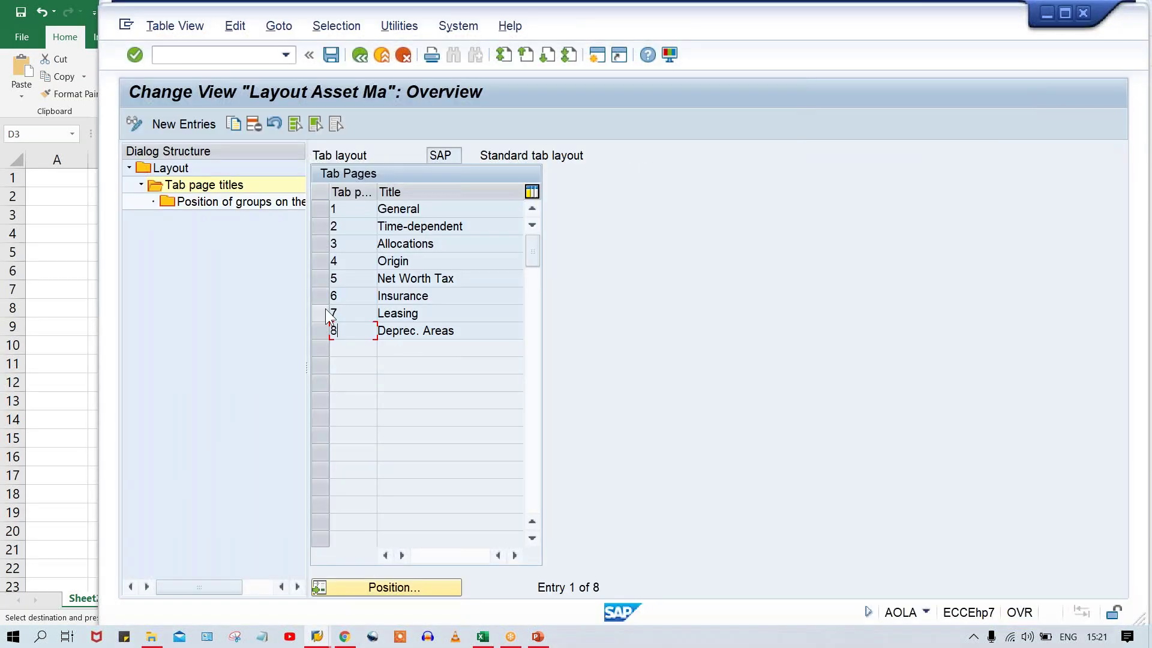
# Open the positions of groups for the Leasing tab page of layout SAP and examine its group box.
pyautogui.click(315, 308)
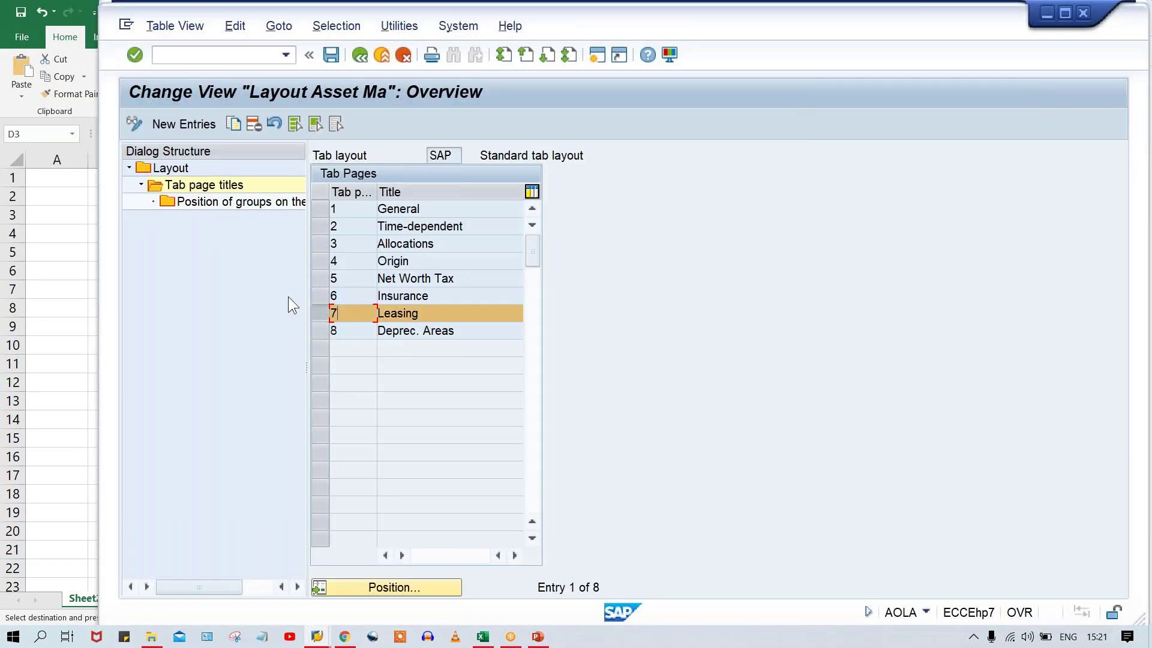
pyautogui.doubleClick(225, 207)
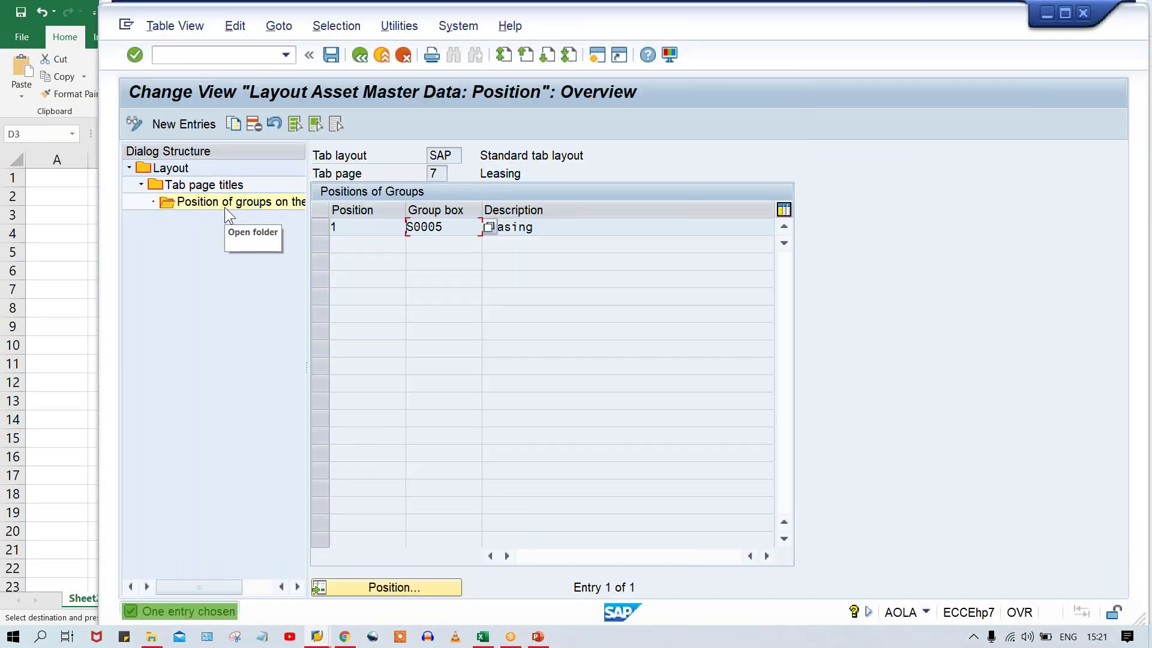
pyautogui.click(551, 226)
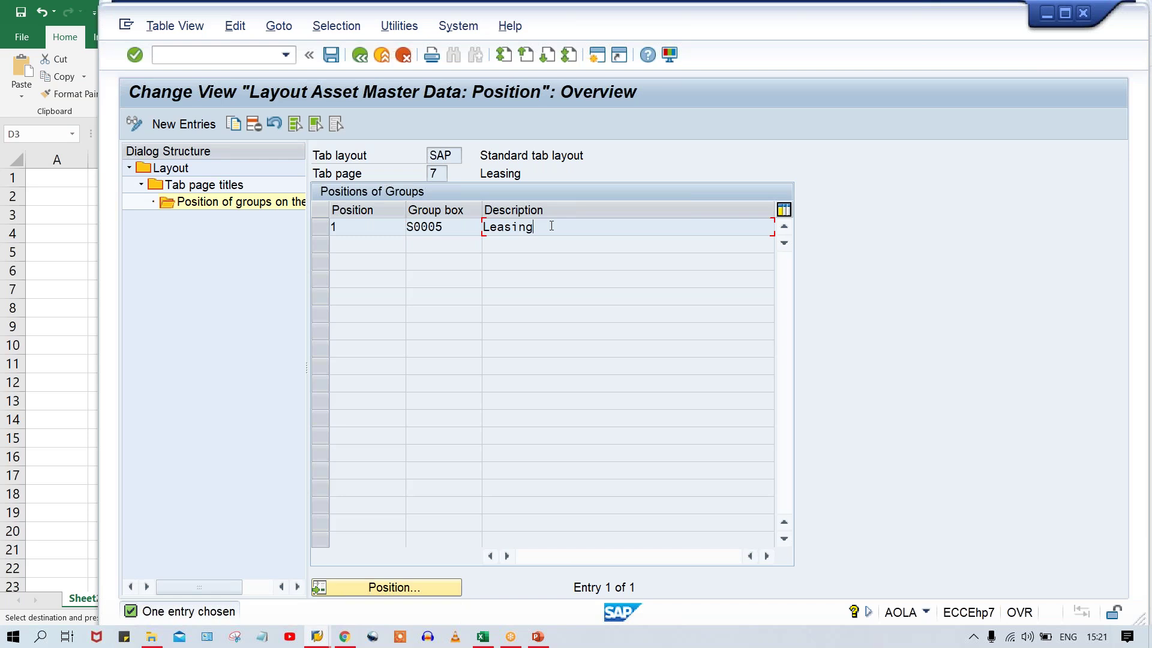
pyautogui.click(457, 228)
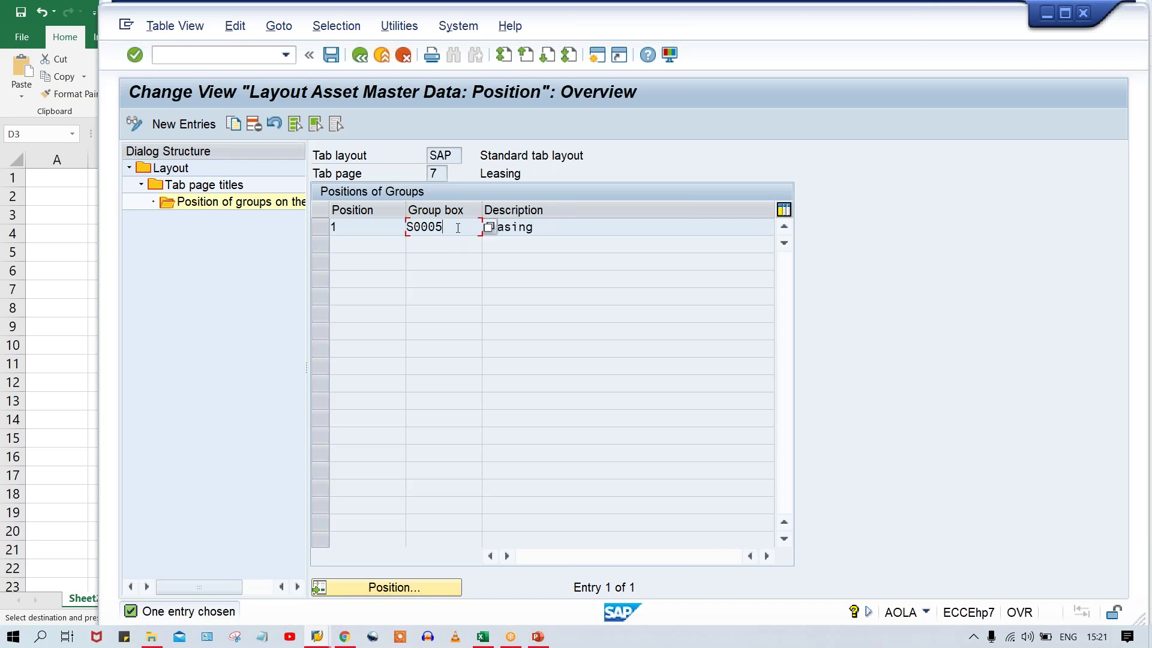
# Leave the tab layout configuration and open the Define Screen Layout for Asset Master Data activity.
pyautogui.click(360, 55)
pyautogui.click(360, 55)
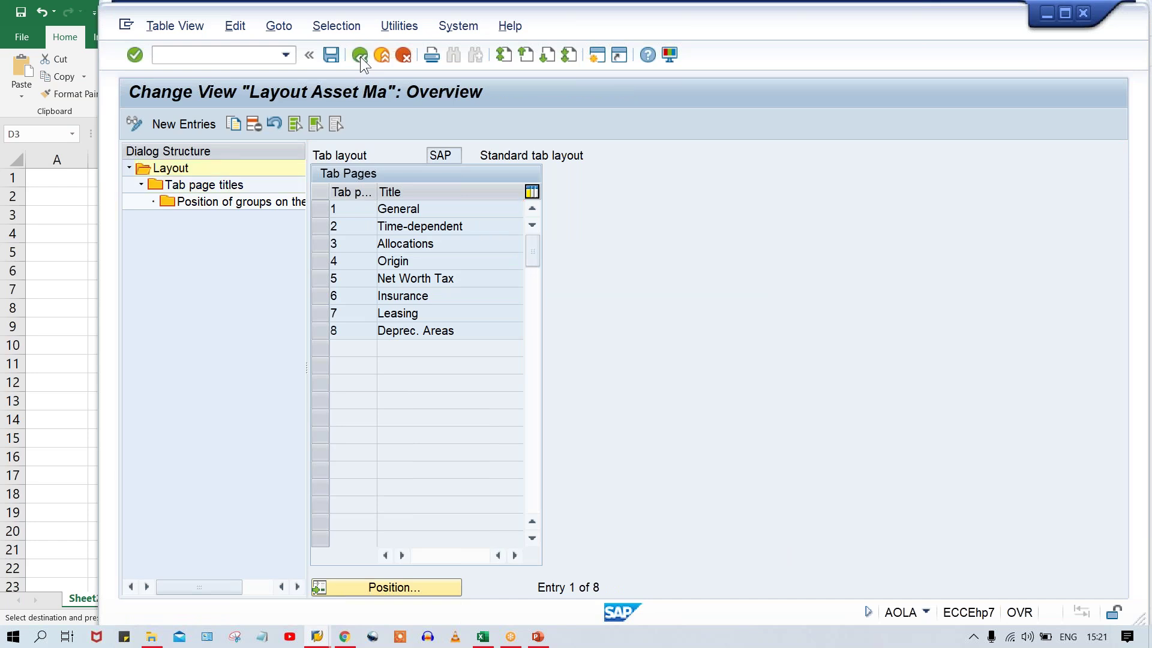
pyautogui.click(359, 57)
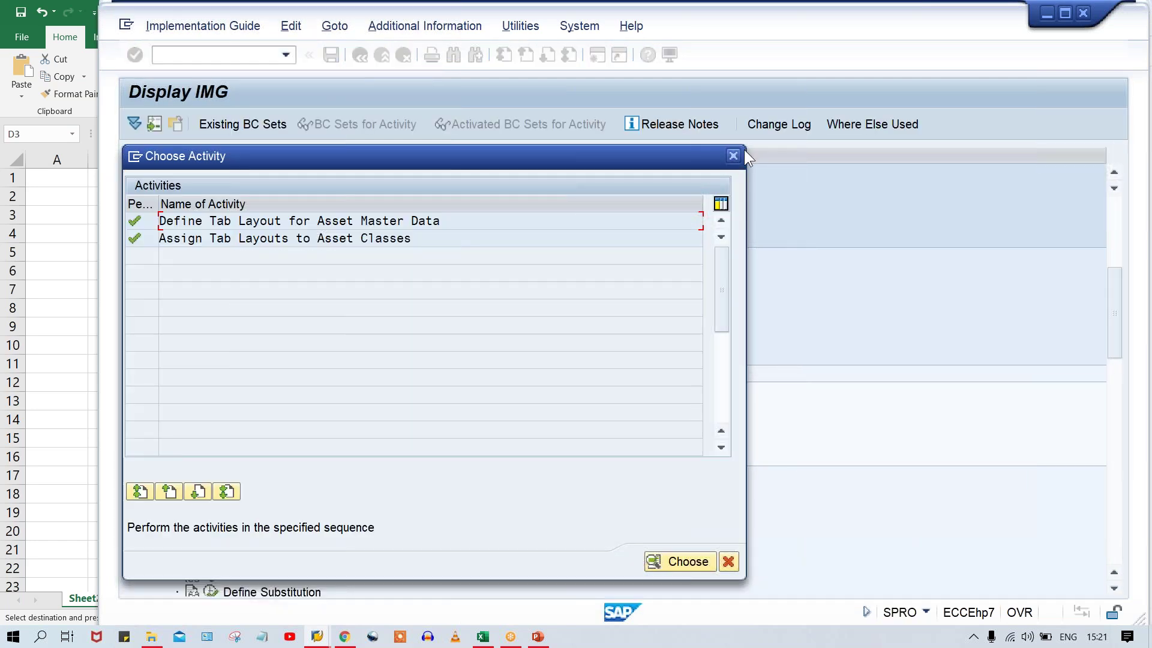
pyautogui.click(733, 155)
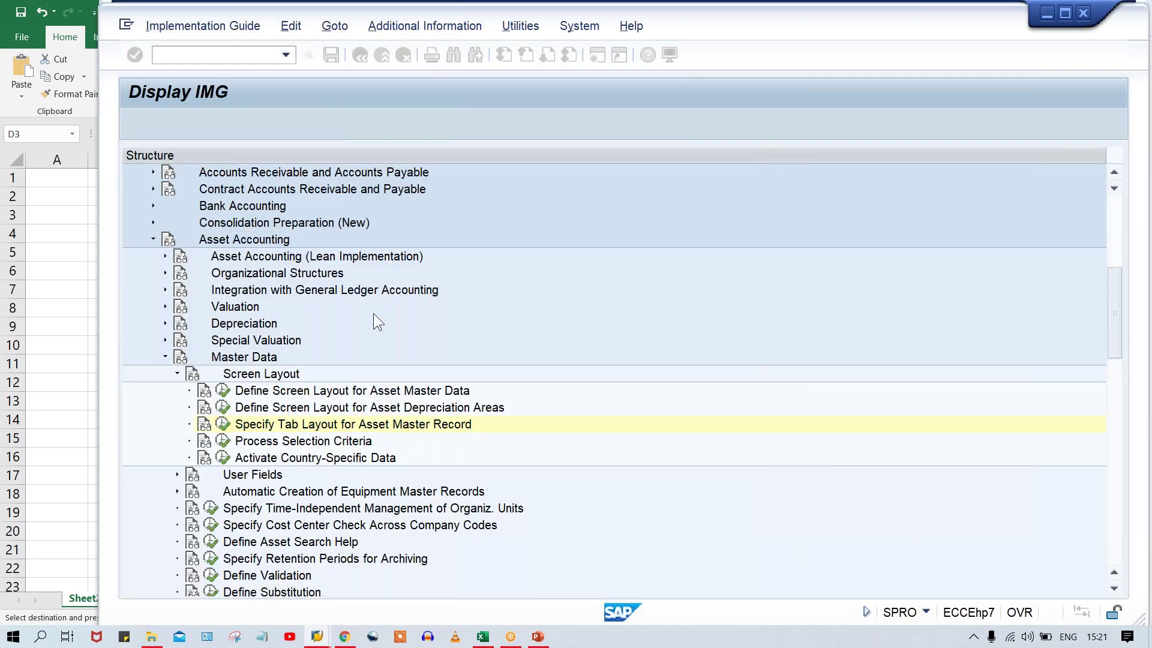
pyautogui.click(223, 391)
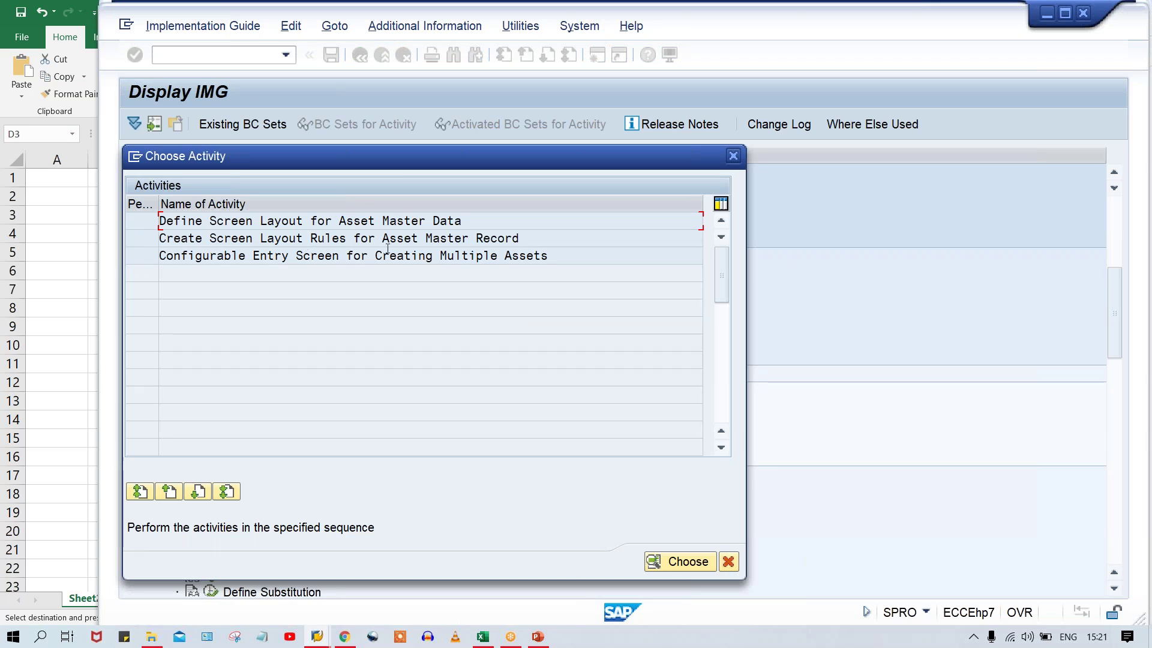
pyautogui.doubleClick(423, 222)
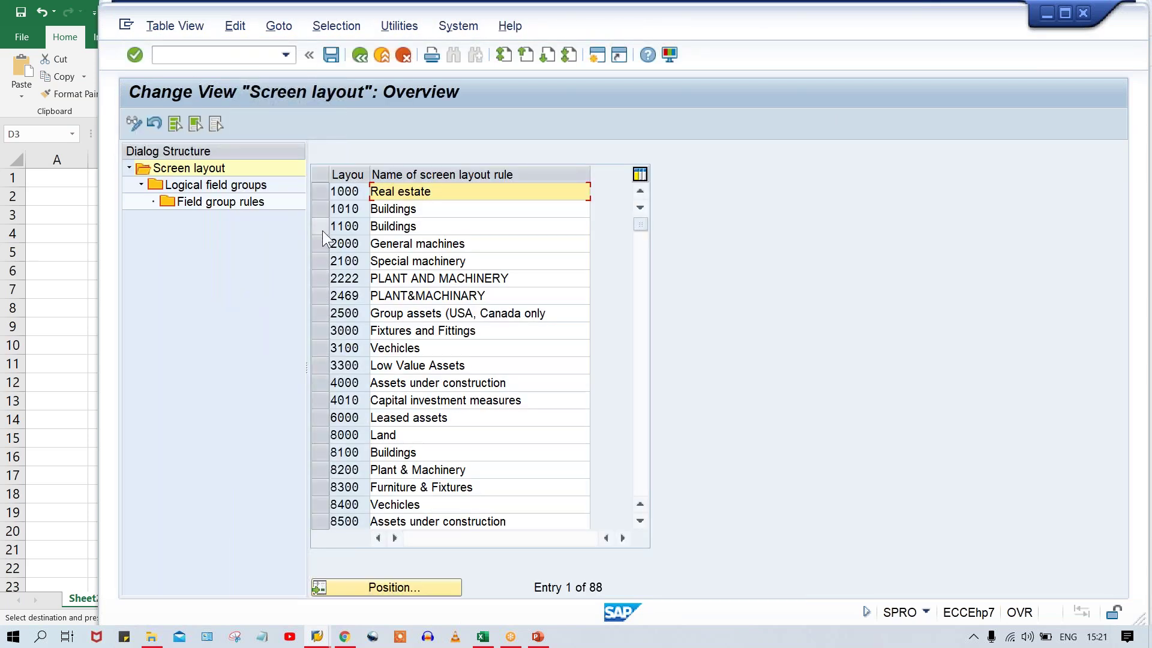
# Locate screen layout TP&M and open the field group rules of its Leasing logical field group.
pyautogui.click(384, 585)
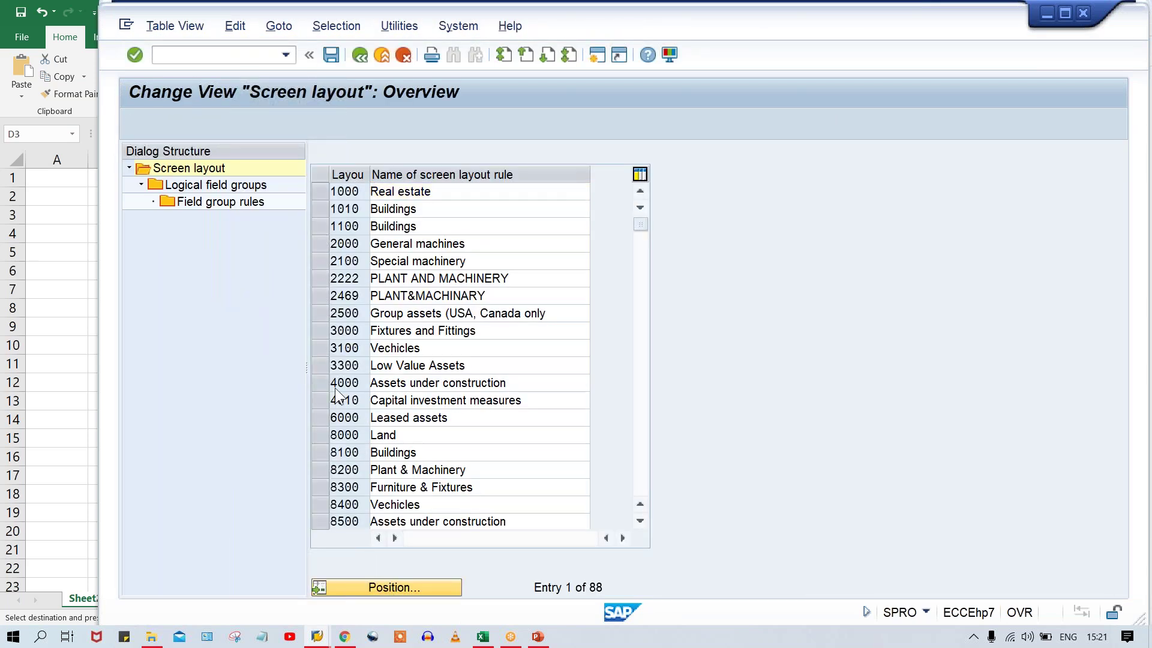
pyautogui.click(327, 277)
pyautogui.click(327, 292)
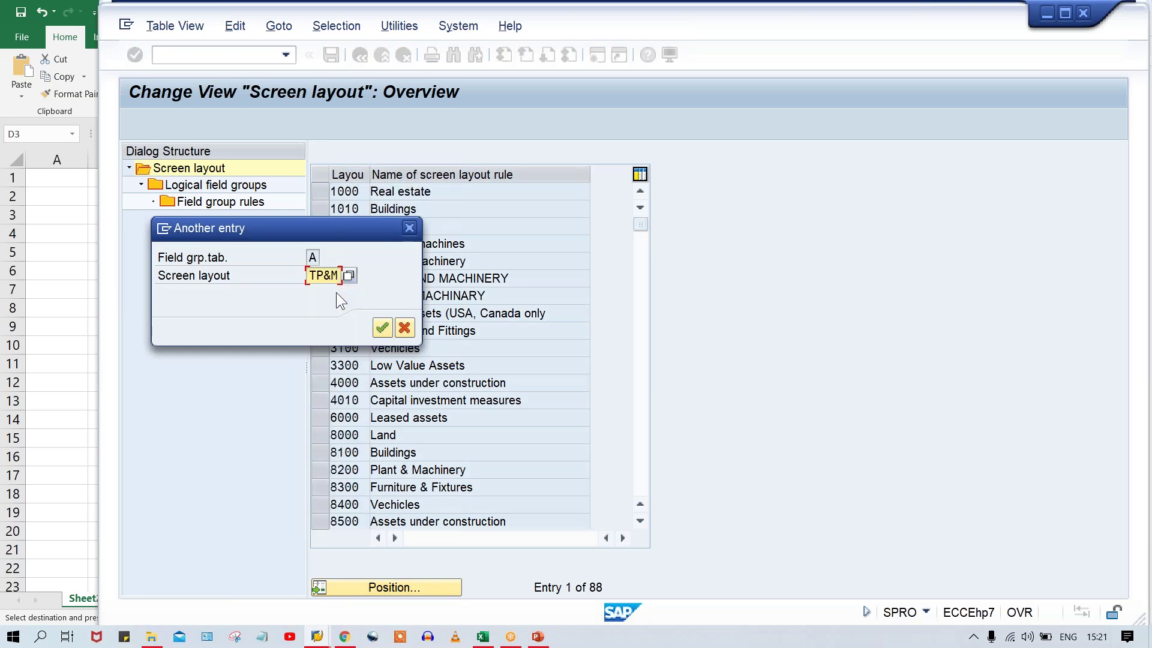
pyautogui.press('Return')
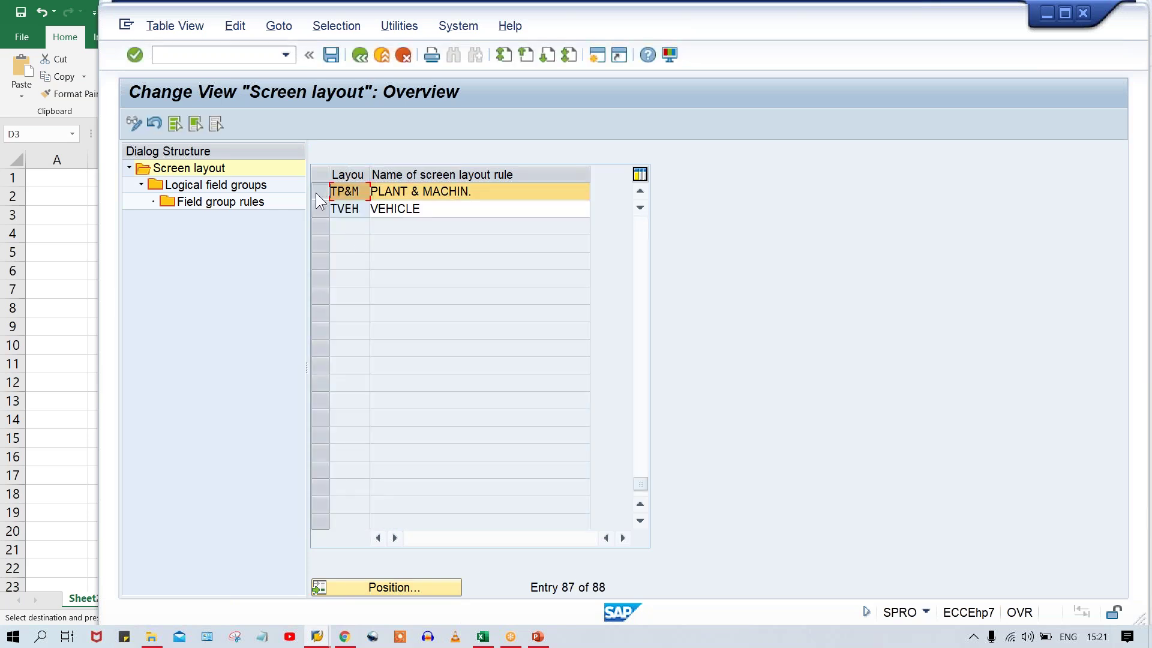
pyautogui.doubleClick(226, 184)
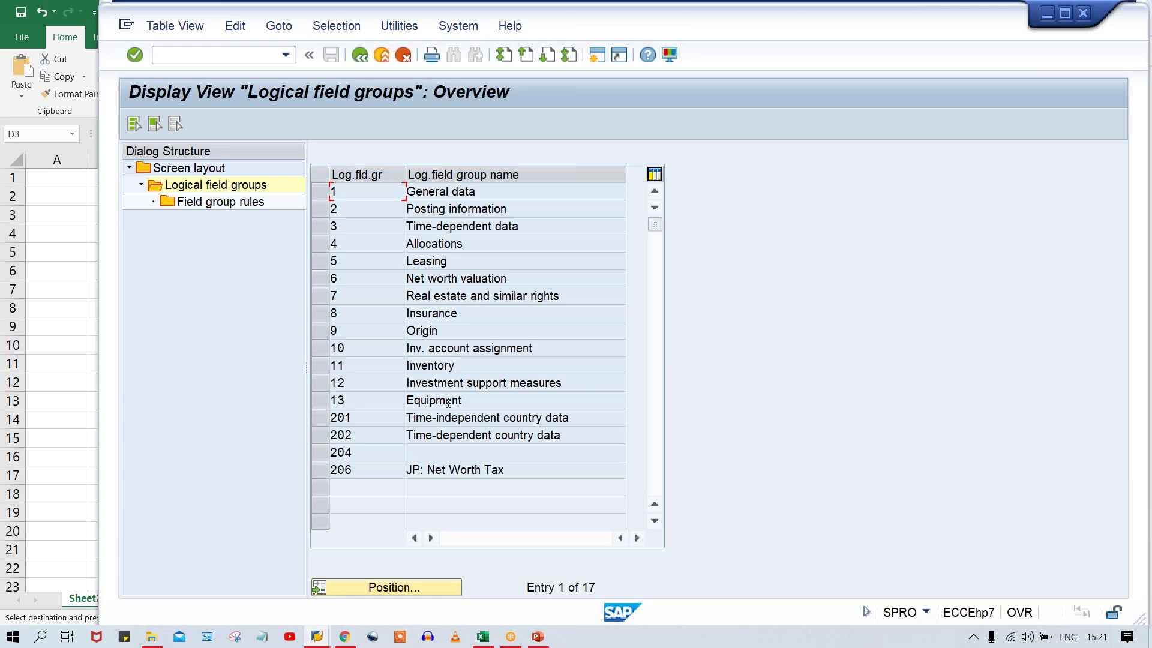
pyautogui.click(320, 261)
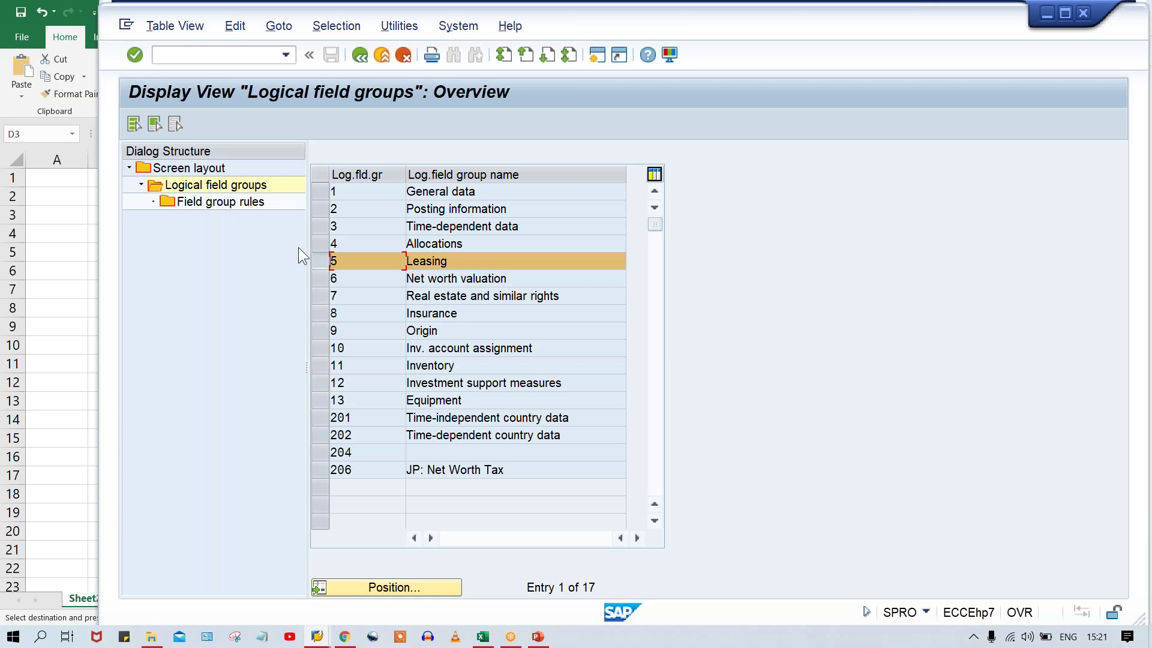
pyautogui.doubleClick(220, 202)
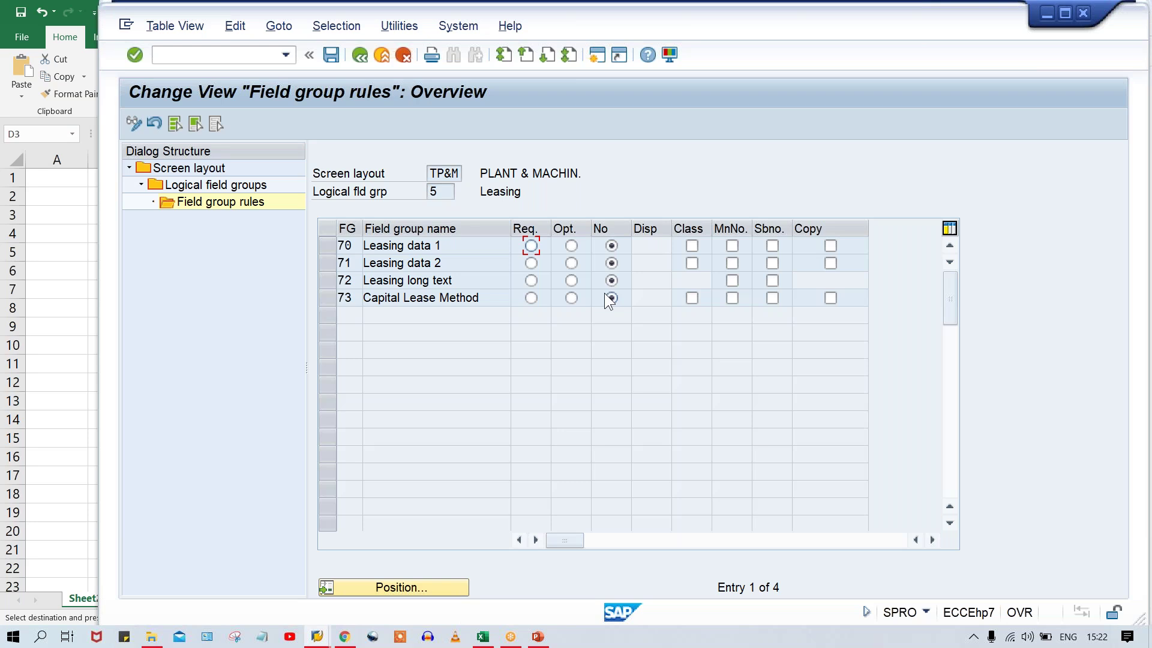
# Try the optional status for Leasing data 1, Leasing data 2 and Leasing long text, and restore No for all leasing groups.
pyautogui.click(571, 246)
pyautogui.click(571, 262)
pyautogui.click(571, 280)
pyautogui.click(611, 245)
pyautogui.click(610, 263)
pyautogui.click(610, 280)
pyautogui.click(612, 297)
# Examine the General tab and other tabs of the asset being created and return to the field group rules.
pyautogui.click(317, 636)
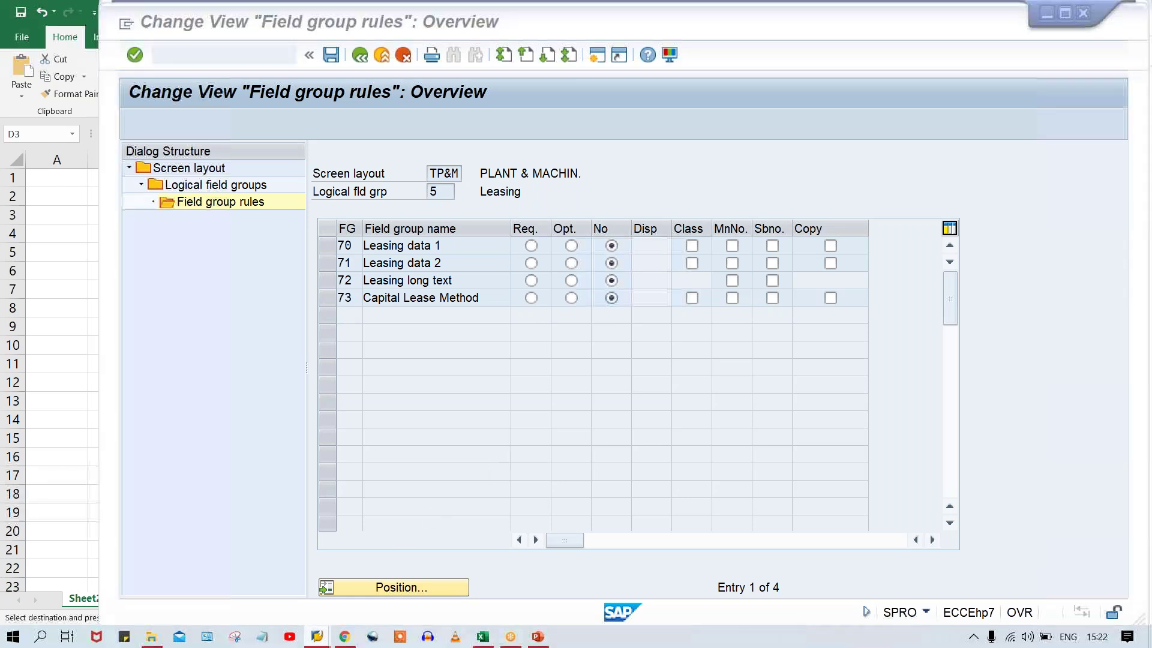
pyautogui.click(259, 579)
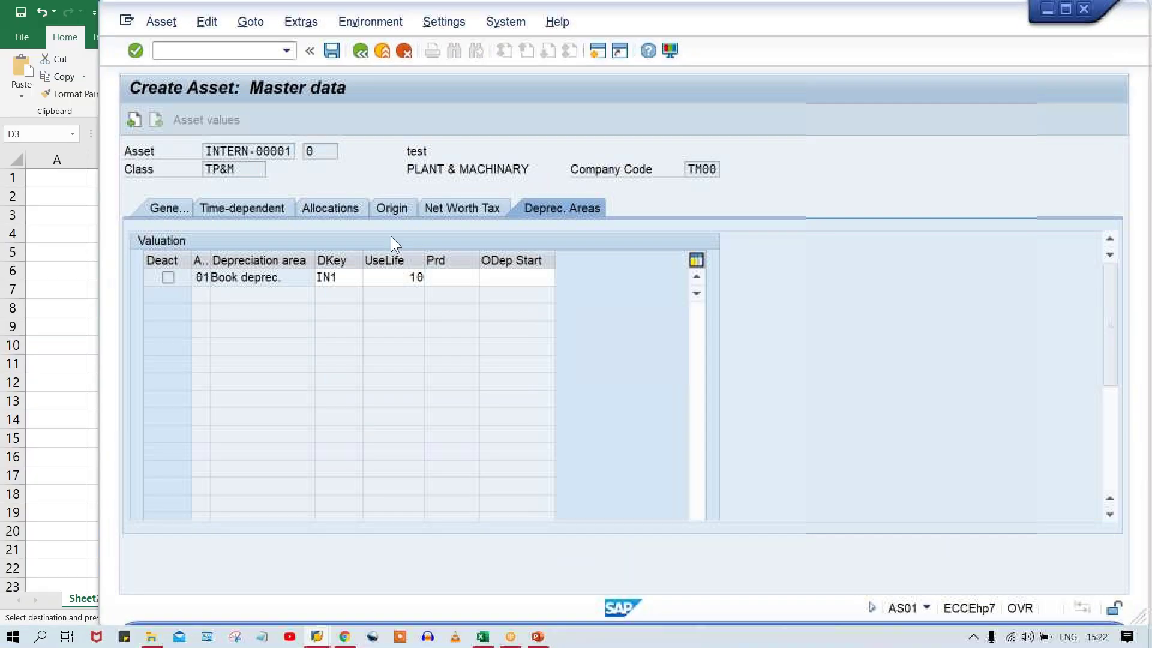
pyautogui.click(178, 215)
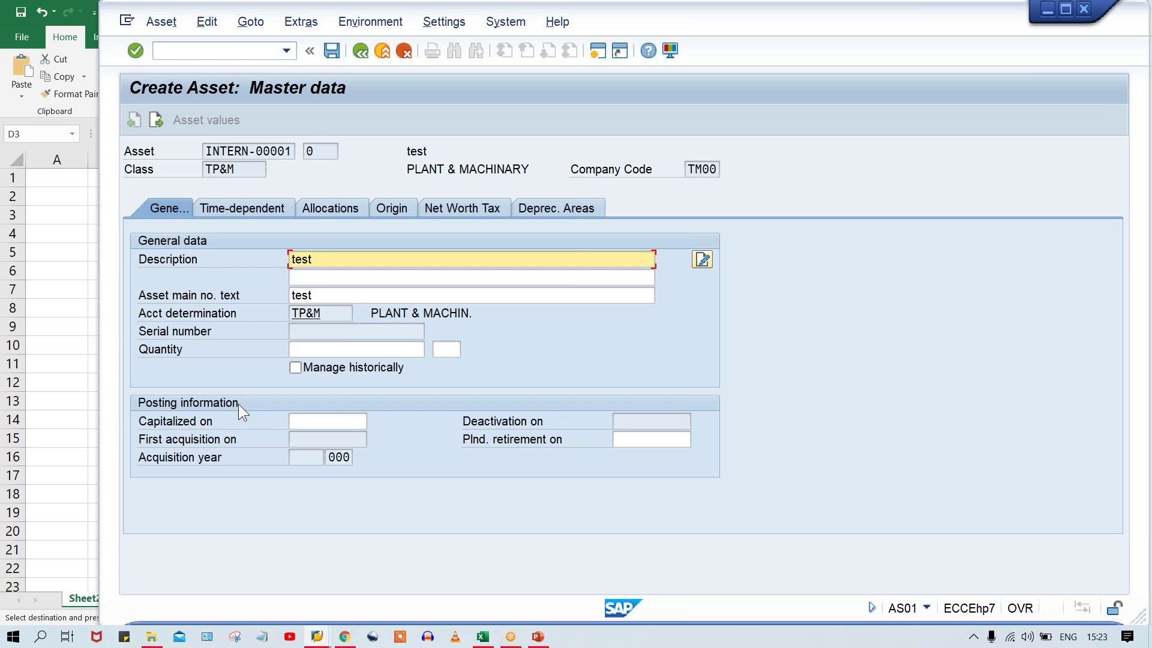
pyautogui.click(317, 636)
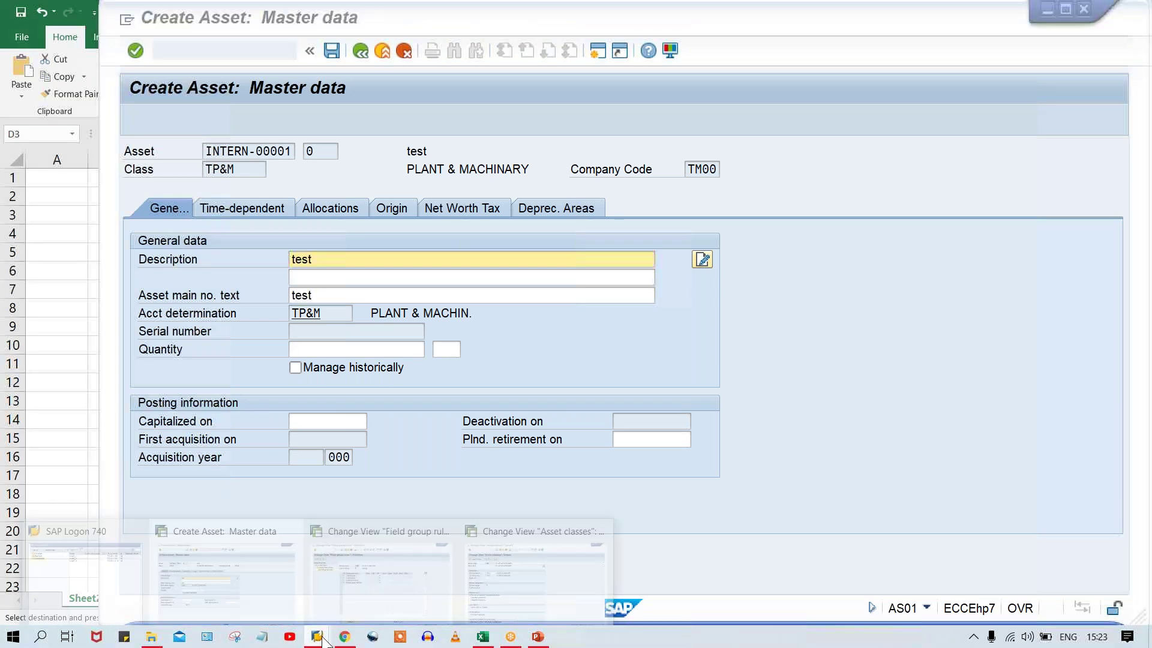
pyautogui.click(337, 585)
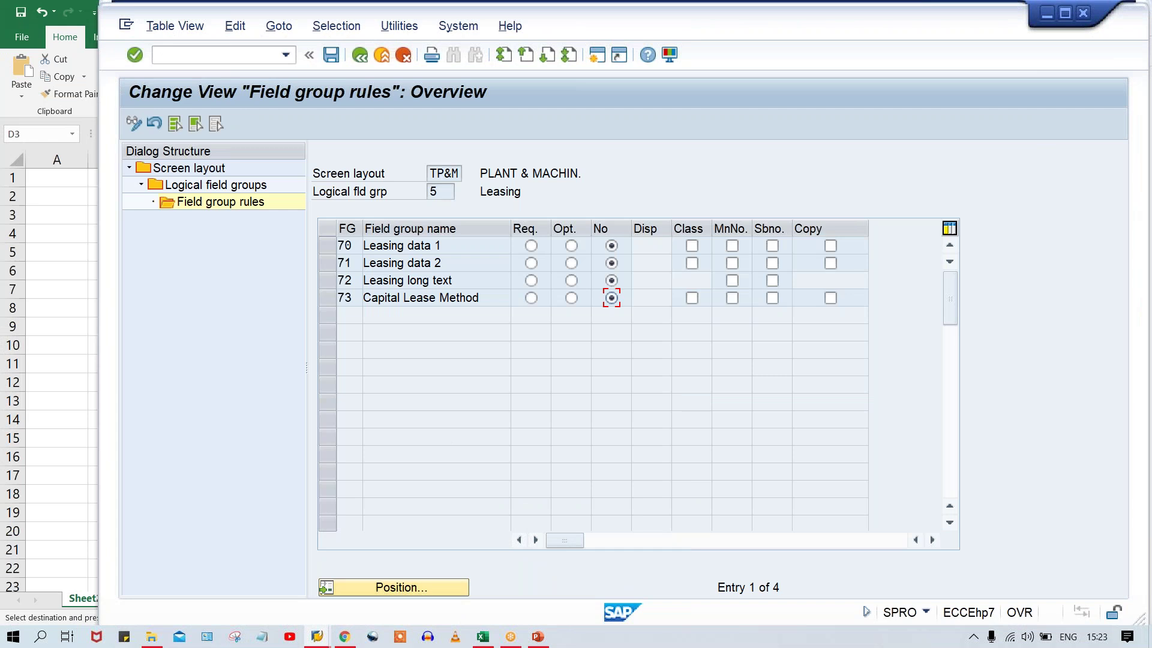
# Leave the screen layout configuration and open the Define Tab Layout for Asset Master Data activity.
pyautogui.click(360, 58)
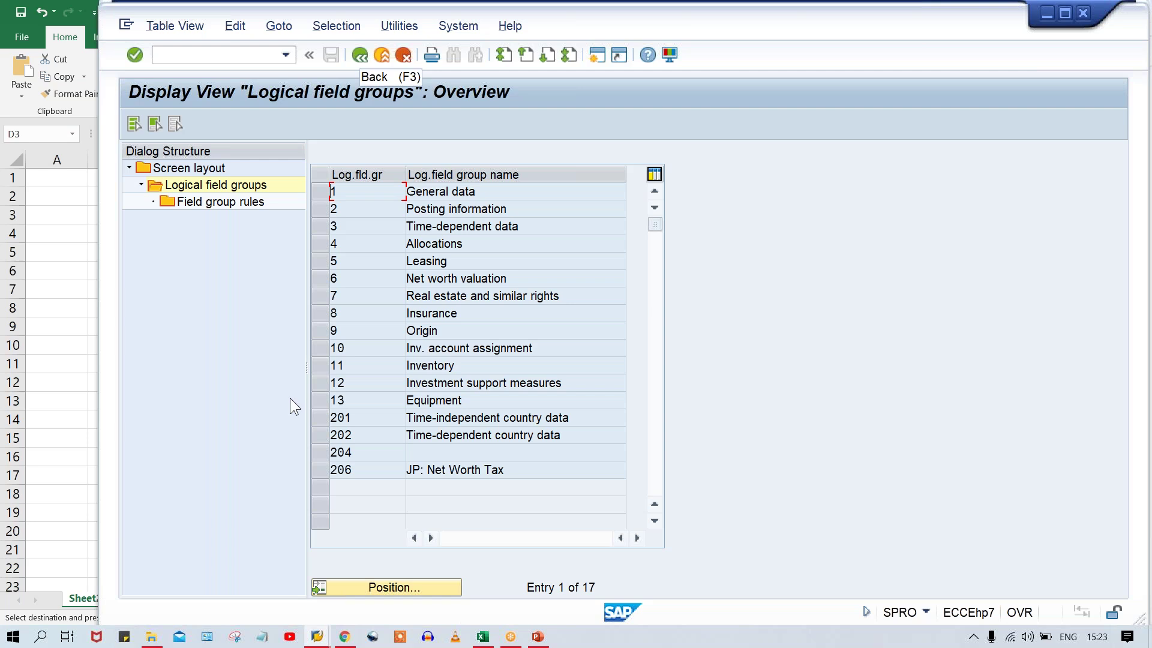
pyautogui.click(323, 264)
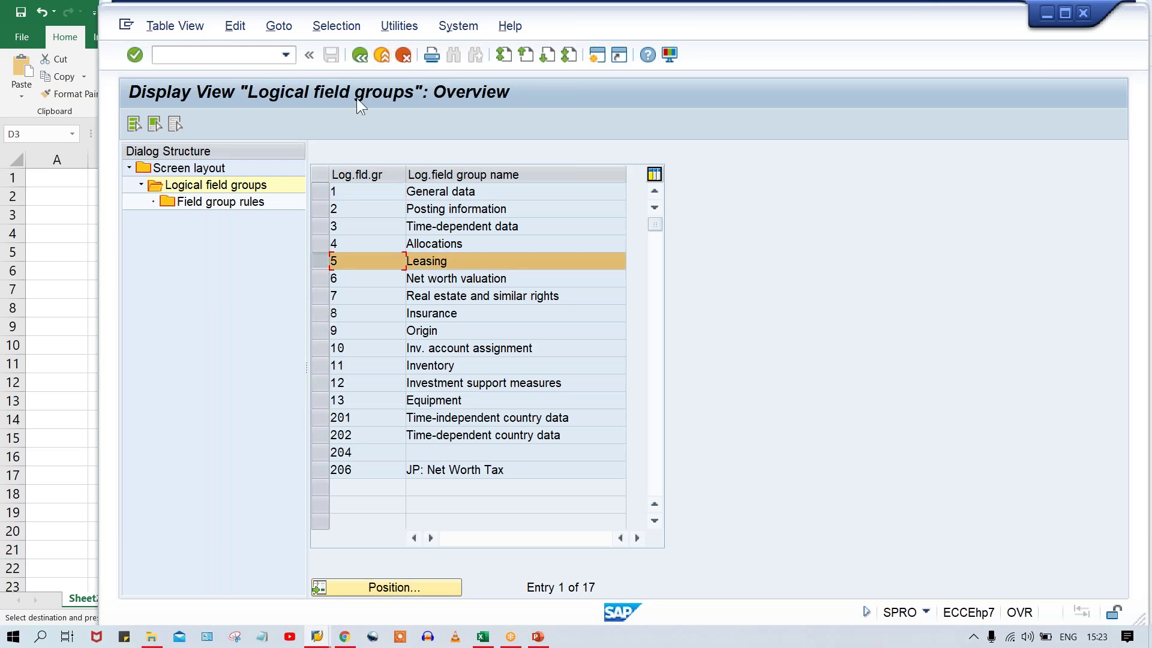
pyautogui.click(359, 54)
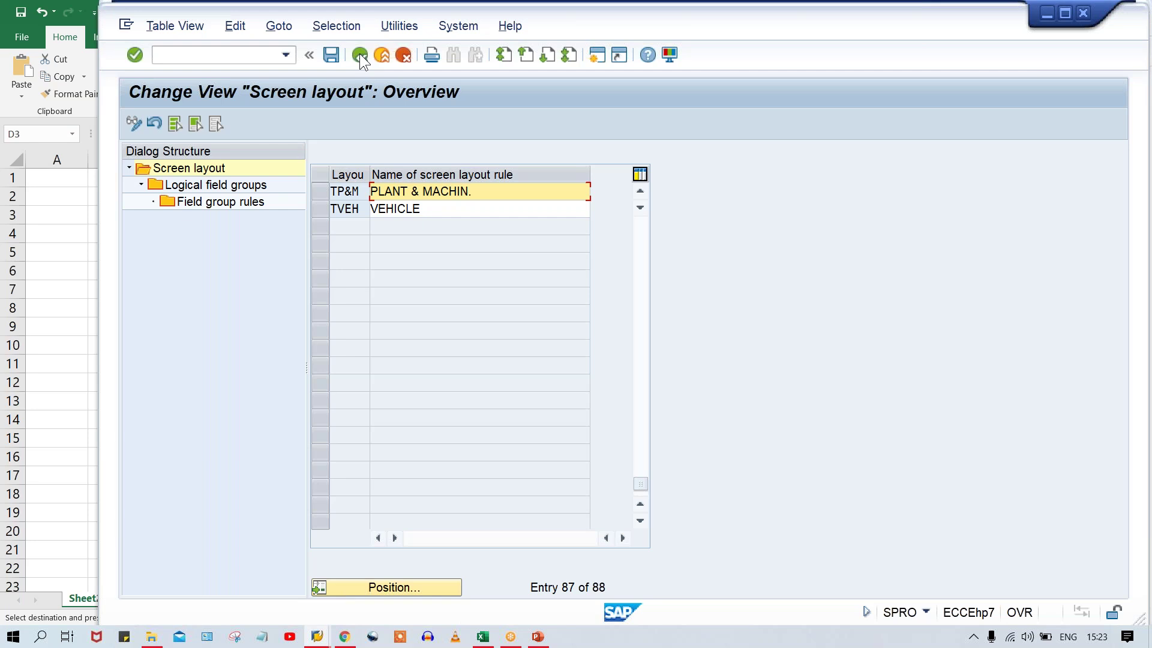
pyautogui.click(359, 54)
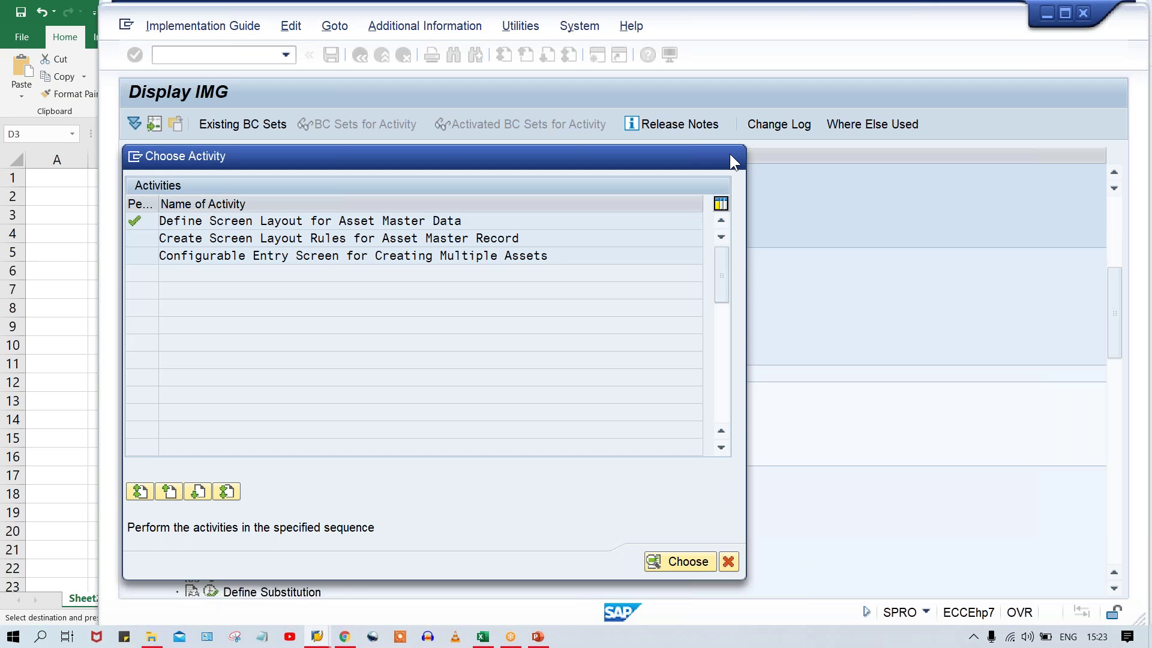
pyautogui.click(729, 154)
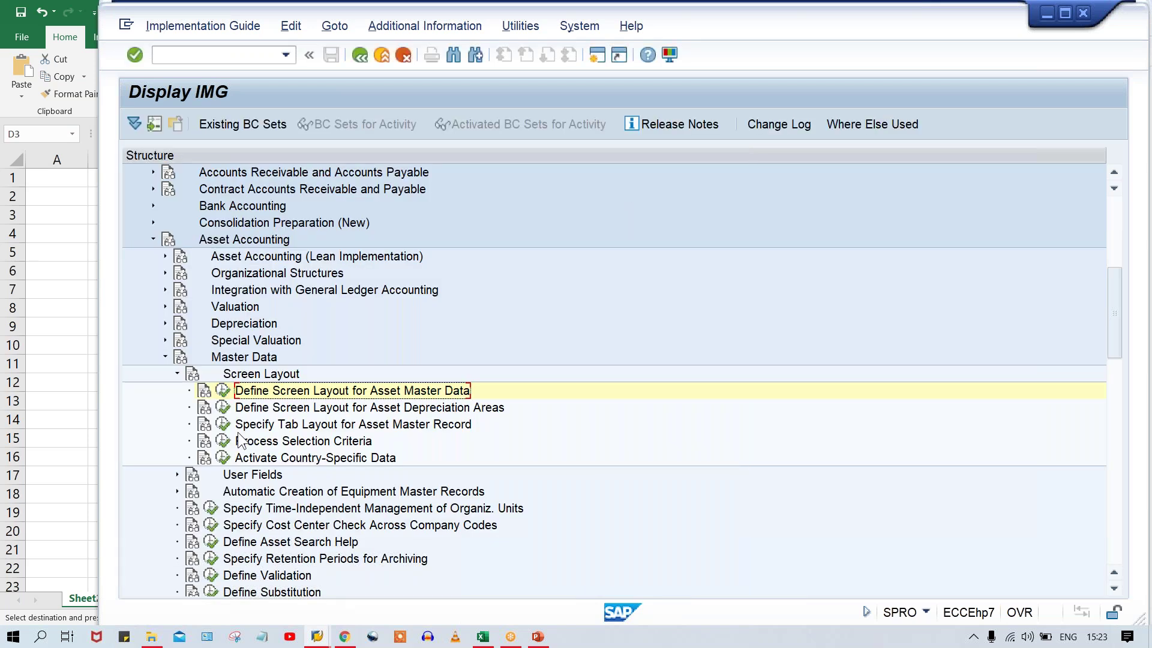
pyautogui.click(303, 425)
pyautogui.click(222, 424)
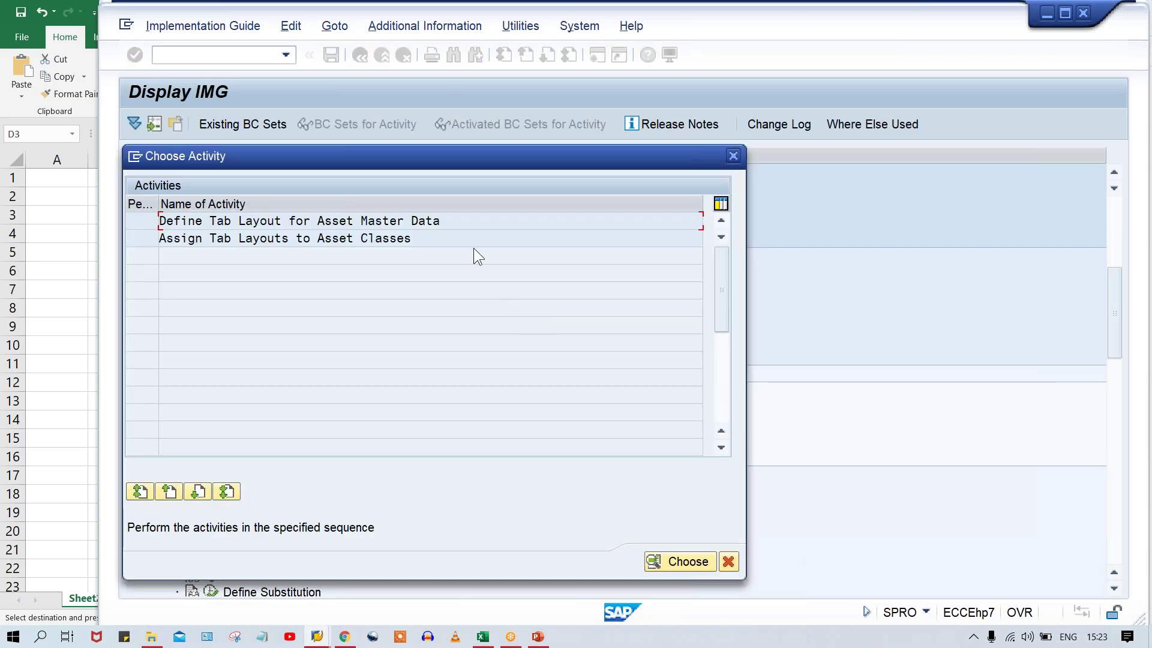
pyautogui.doubleClick(463, 220)
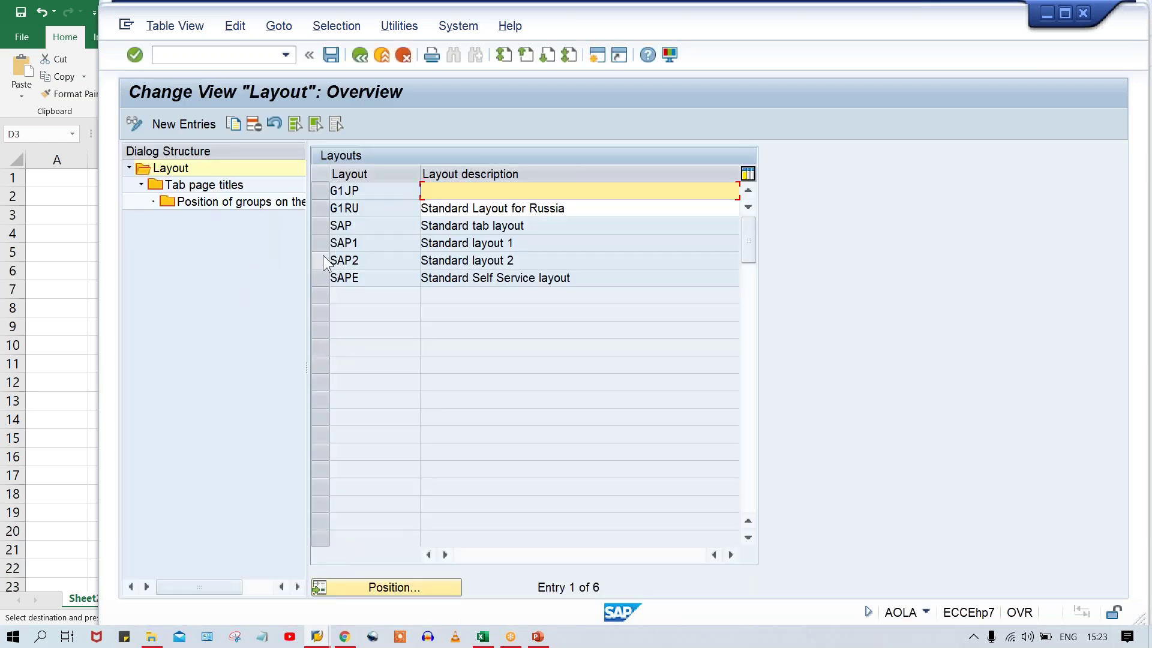
# Start a copy of the standard tab layout SAP and describe it as "tab layout for tata motor".
pyautogui.click(317, 230)
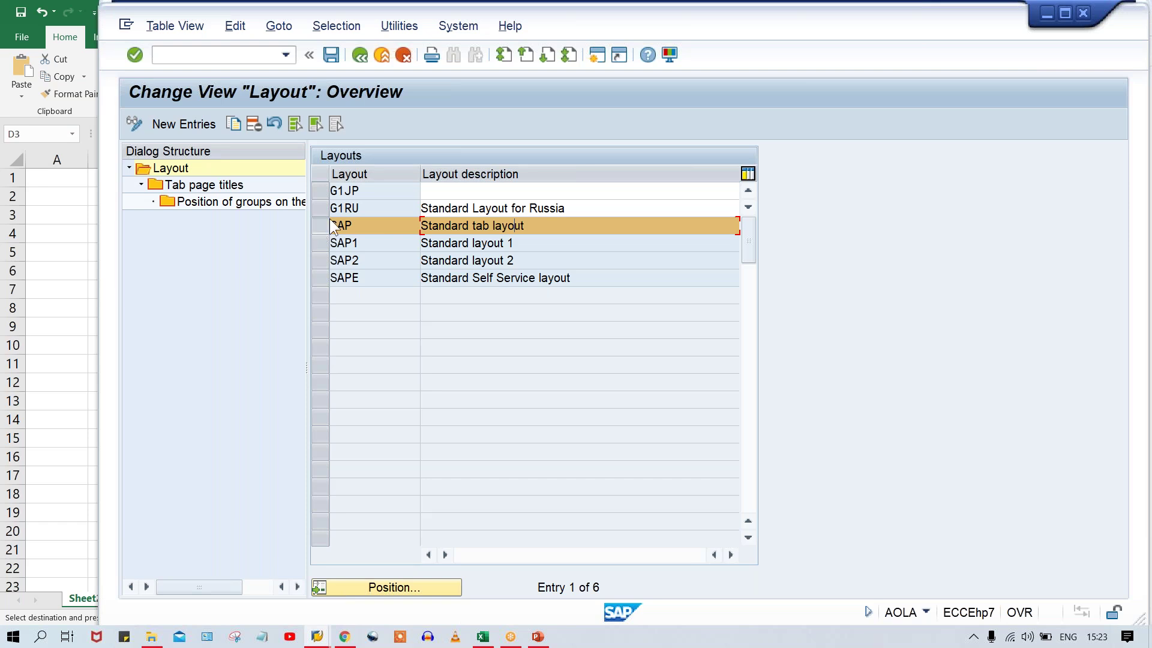
pyautogui.click(234, 125)
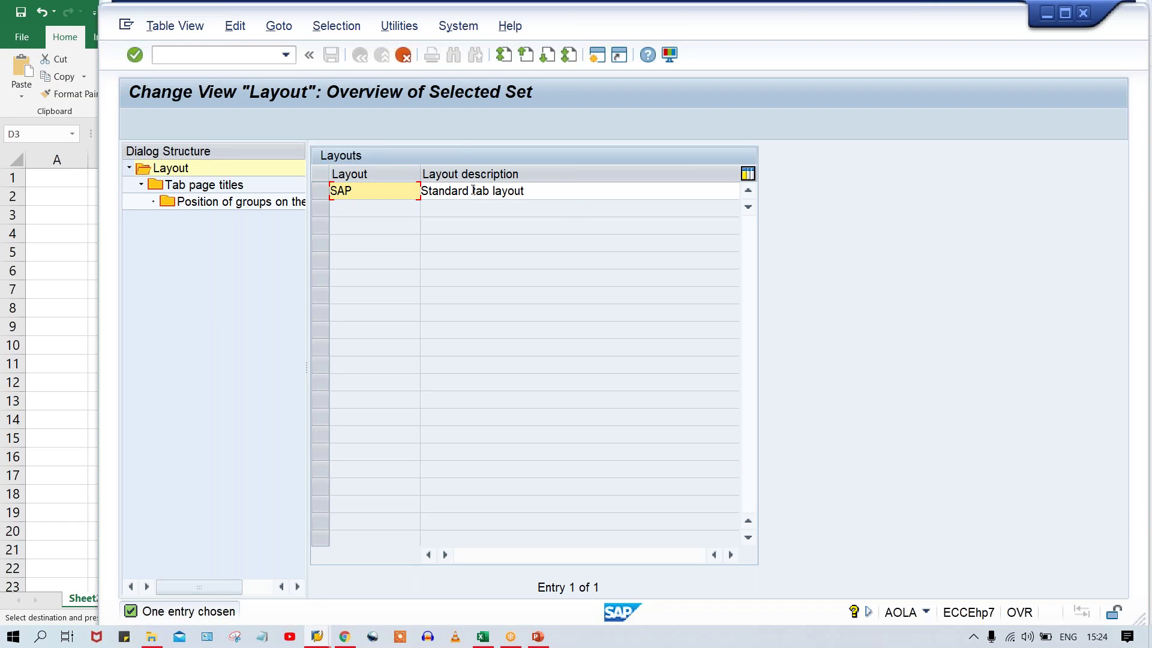
pyautogui.moveTo(472, 191); pyautogui.dragTo(303, 188)
pyautogui.press('Delete')
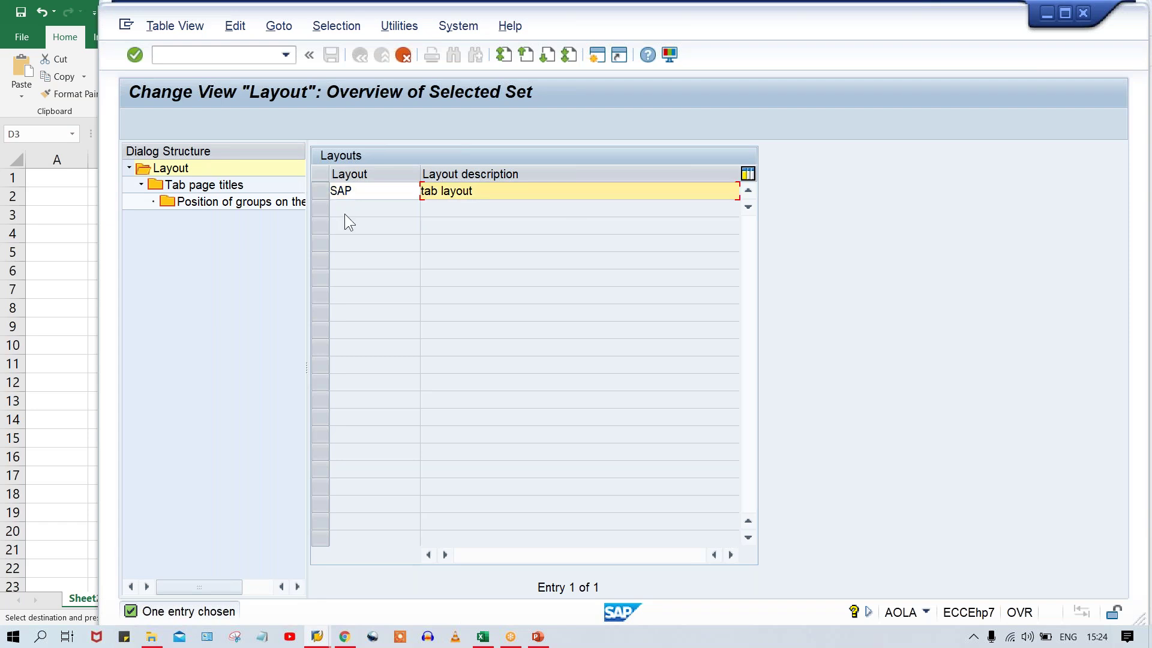
pyautogui.press('capslock')
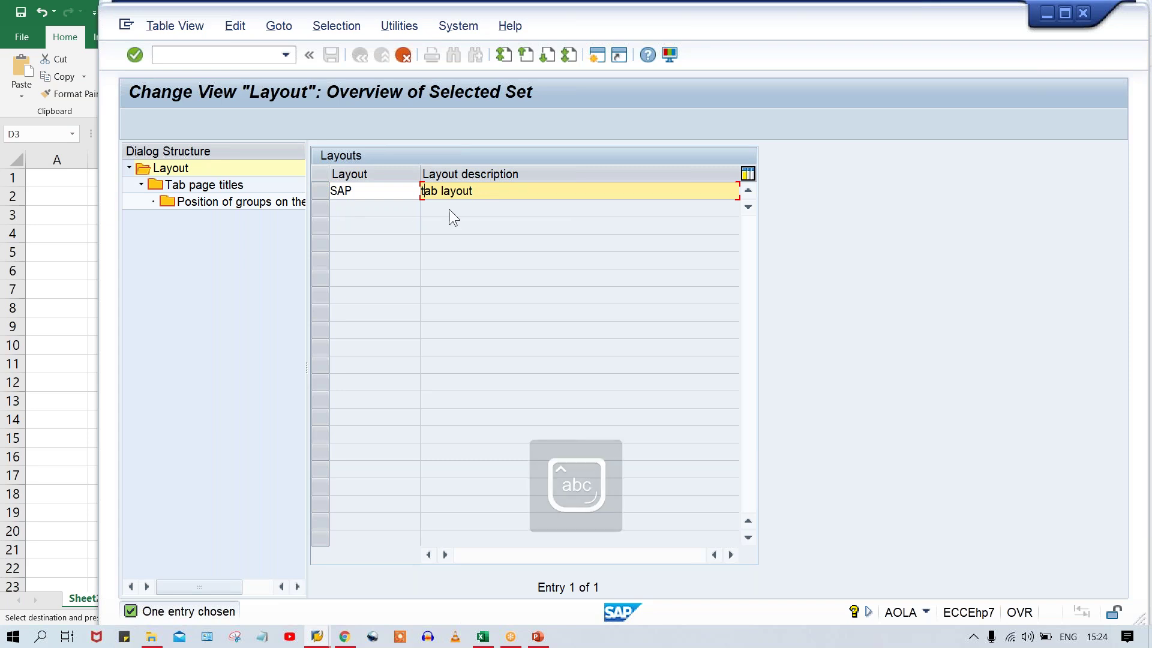
pyautogui.click(495, 196)
pyautogui.write('for tat')
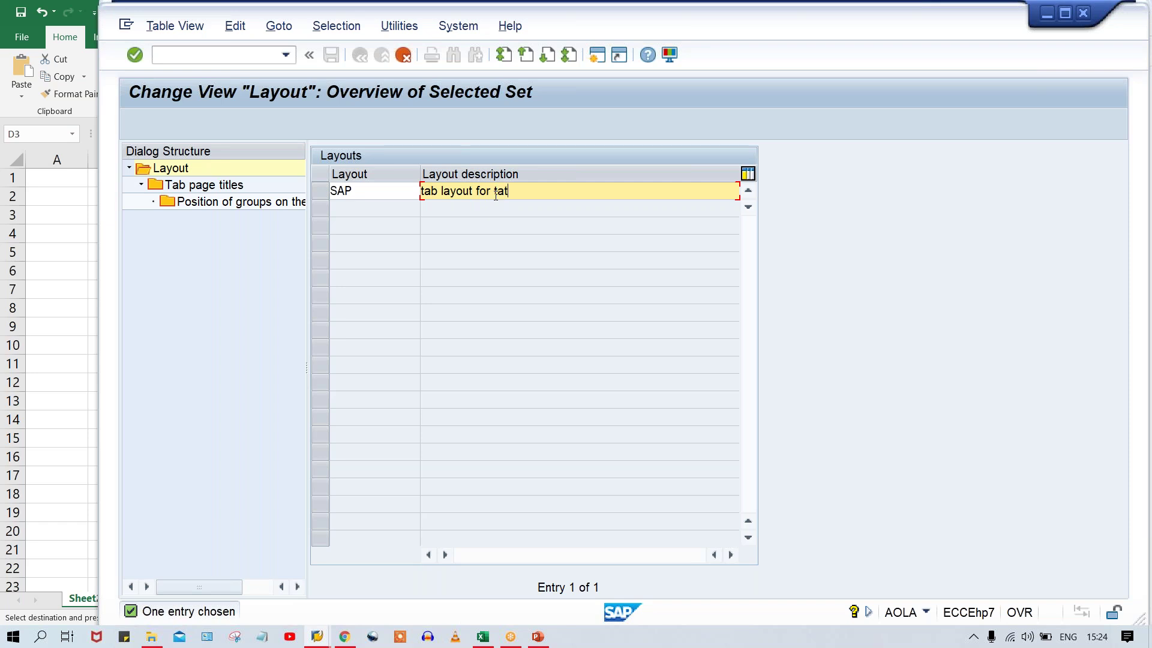
pyautogui.write('a motor')
# Try to name the copied tab layout TM00, and try 1000 as an alternative name.
pyautogui.moveTo(355, 193); pyautogui.dragTo(176, 187)
pyautogui.press('BackSpace')
pyautogui.write('tm00')
pyautogui.press('capslock')
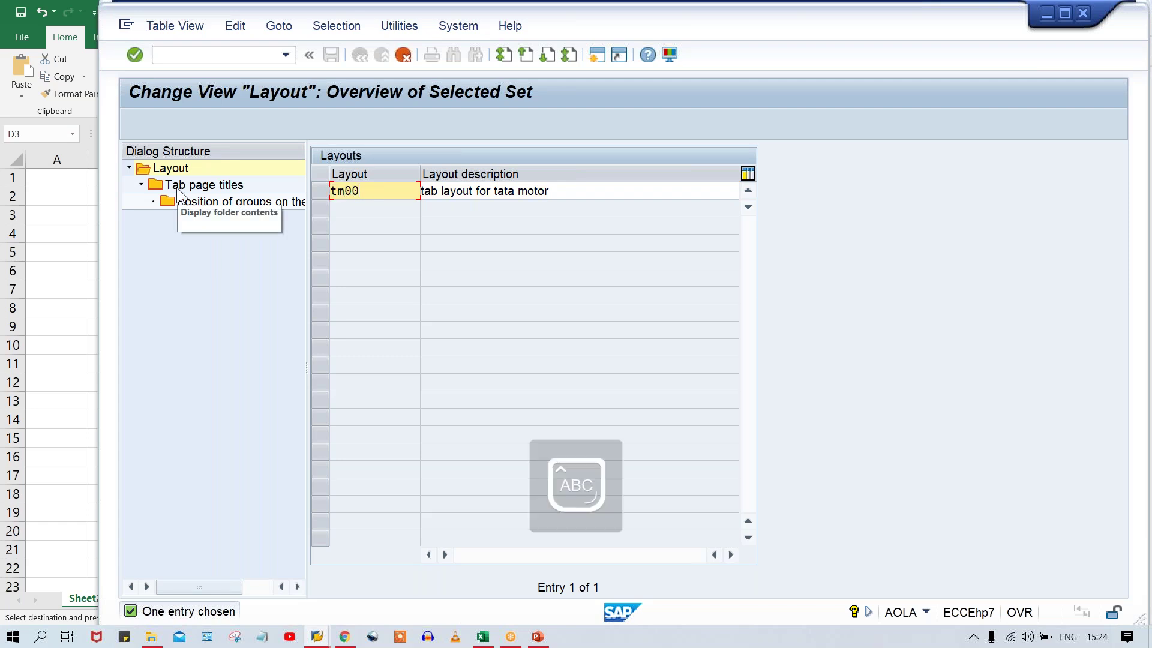
pyautogui.press('BackSpace')
pyautogui.press('BackSpace')
pyautogui.press('BackSpace')
pyautogui.press('BackSpace')
pyautogui.write('TM00')
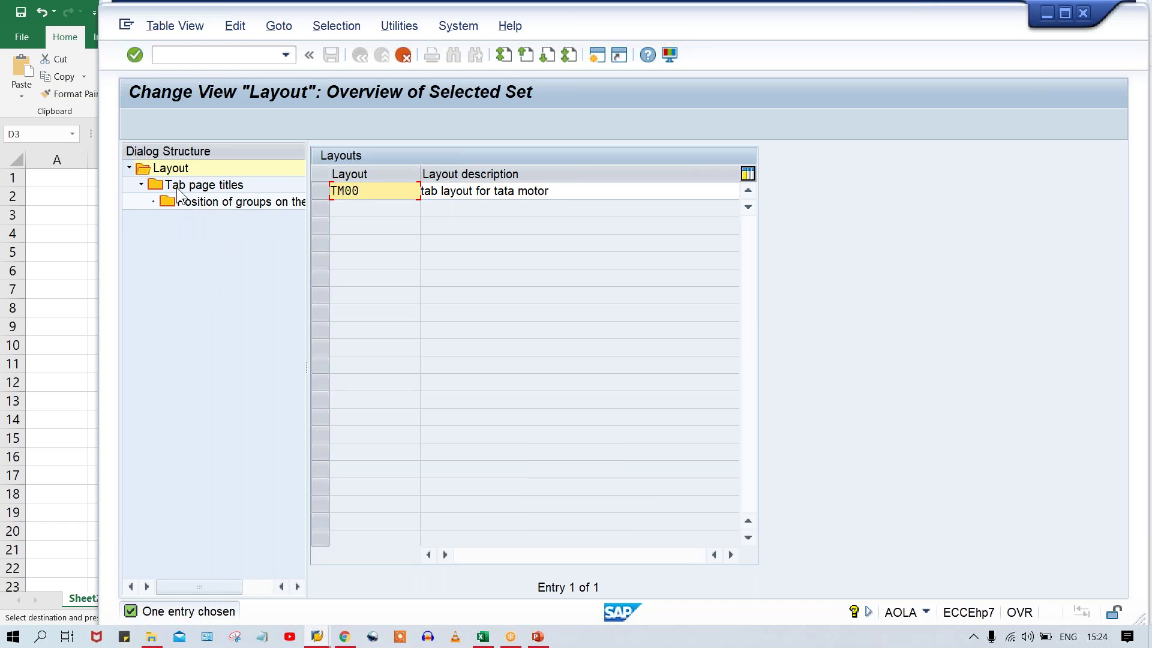
pyautogui.press('Return')
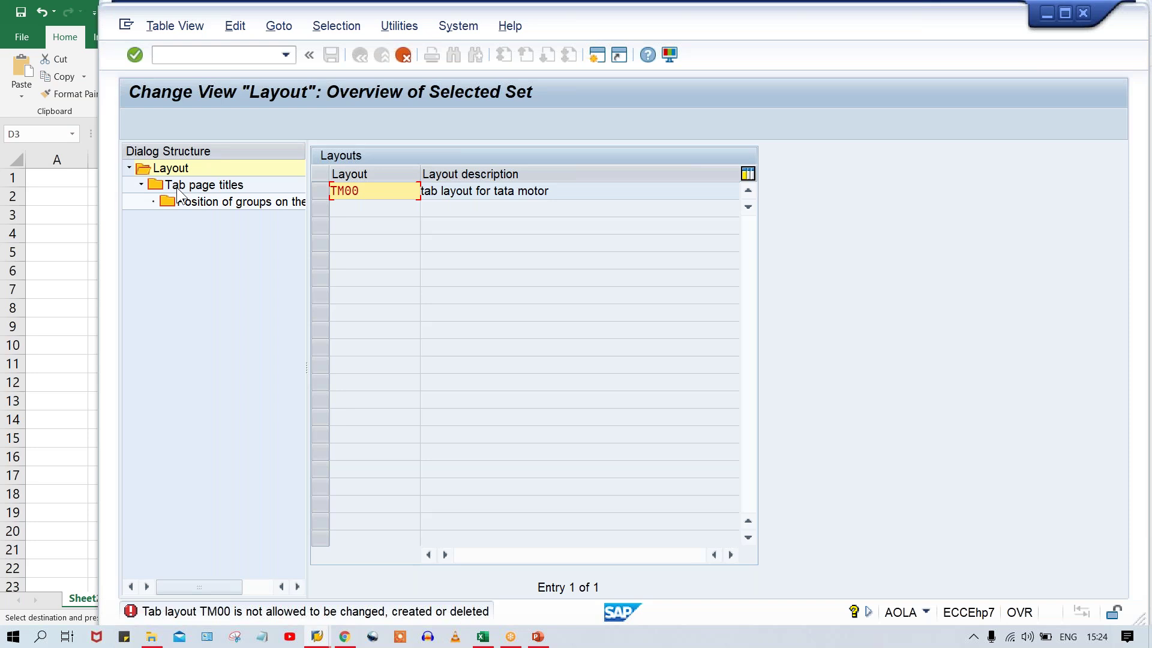
pyautogui.write('10')
pyautogui.press('Return')
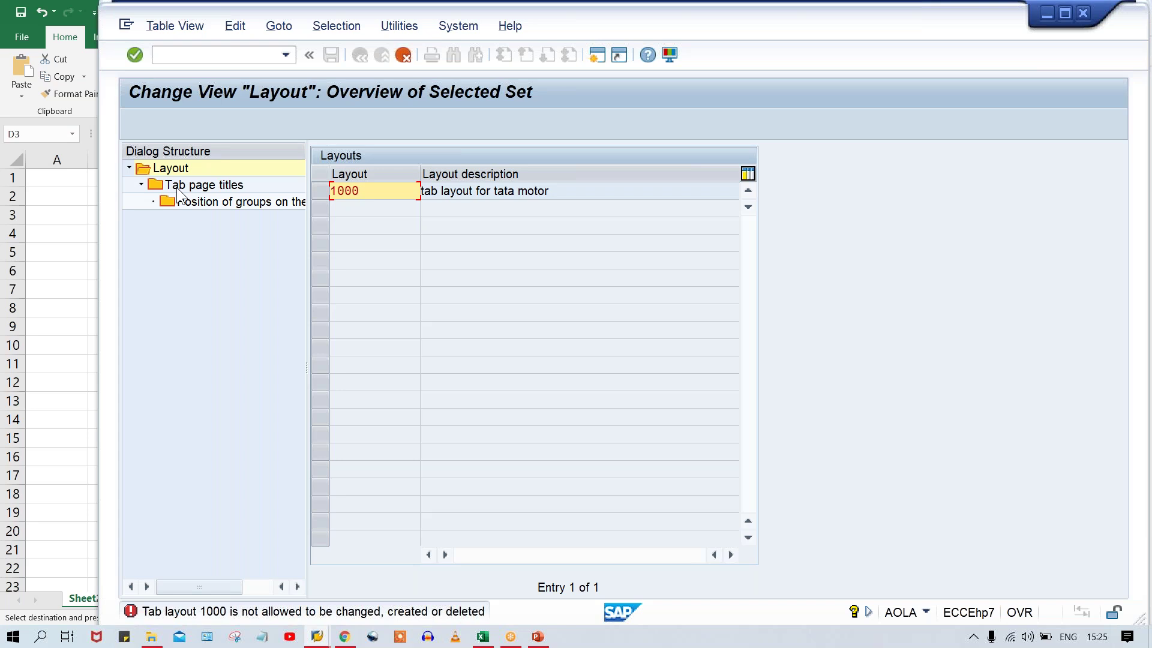
# Name the copied tab layout ZTM0, include its dependent entries, and save it under the proposed customizing request.
pyautogui.write('Z')
pyautogui.write('TM0')
pyautogui.press('Return')
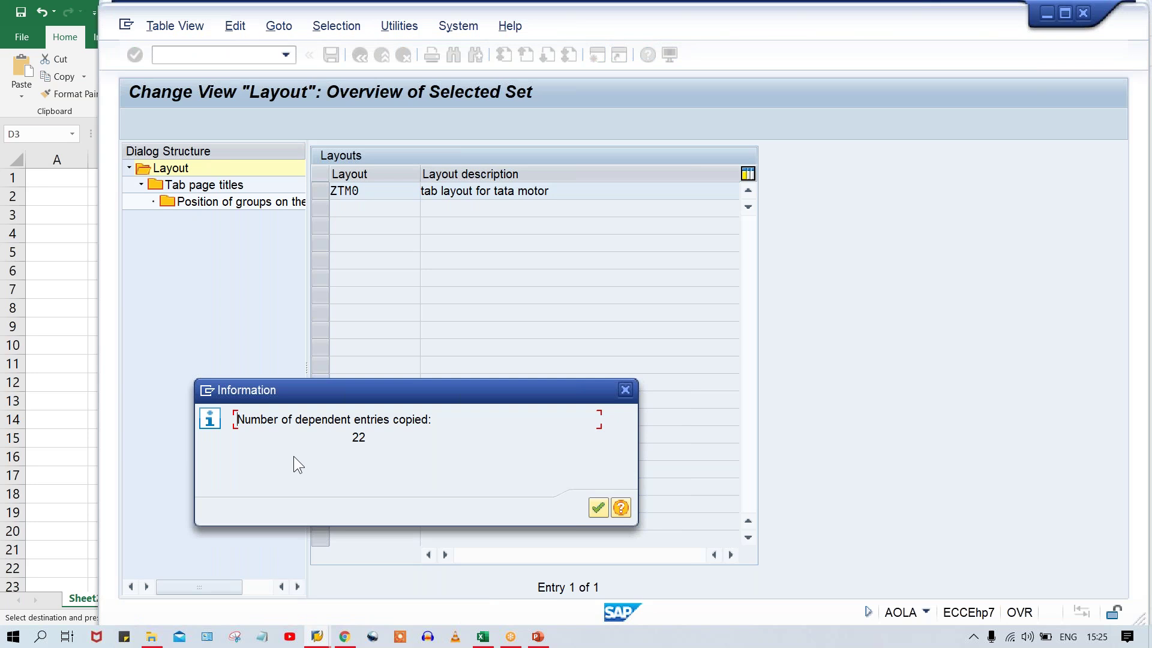
pyautogui.press('Return')
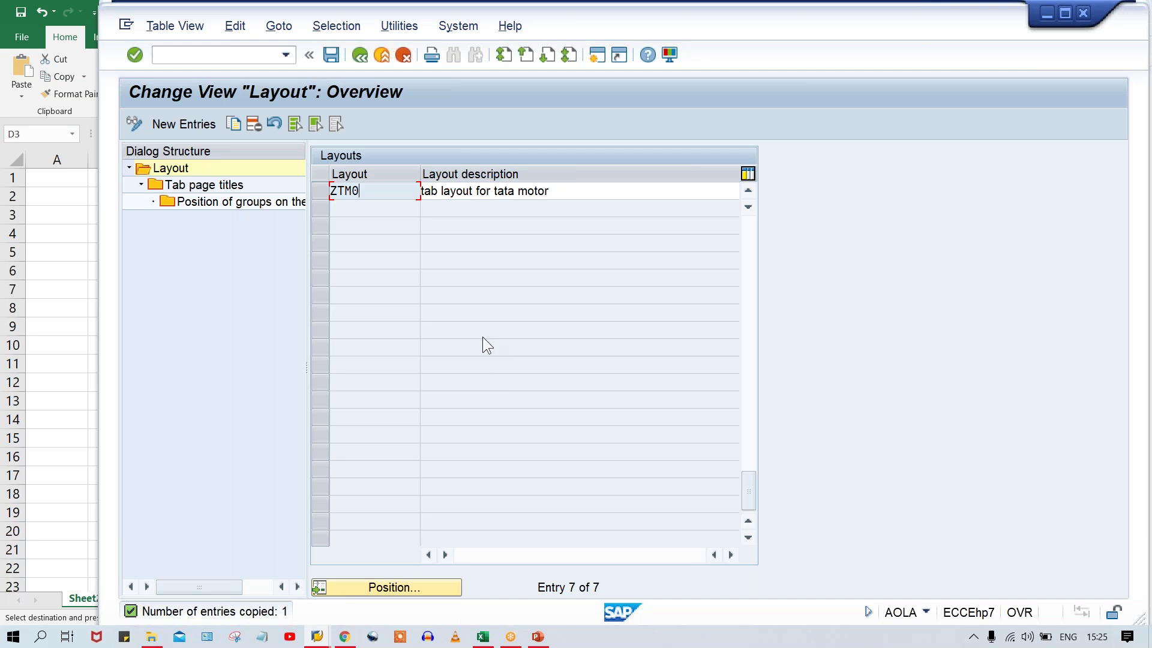
pyautogui.hotkey('ctrl', 's')
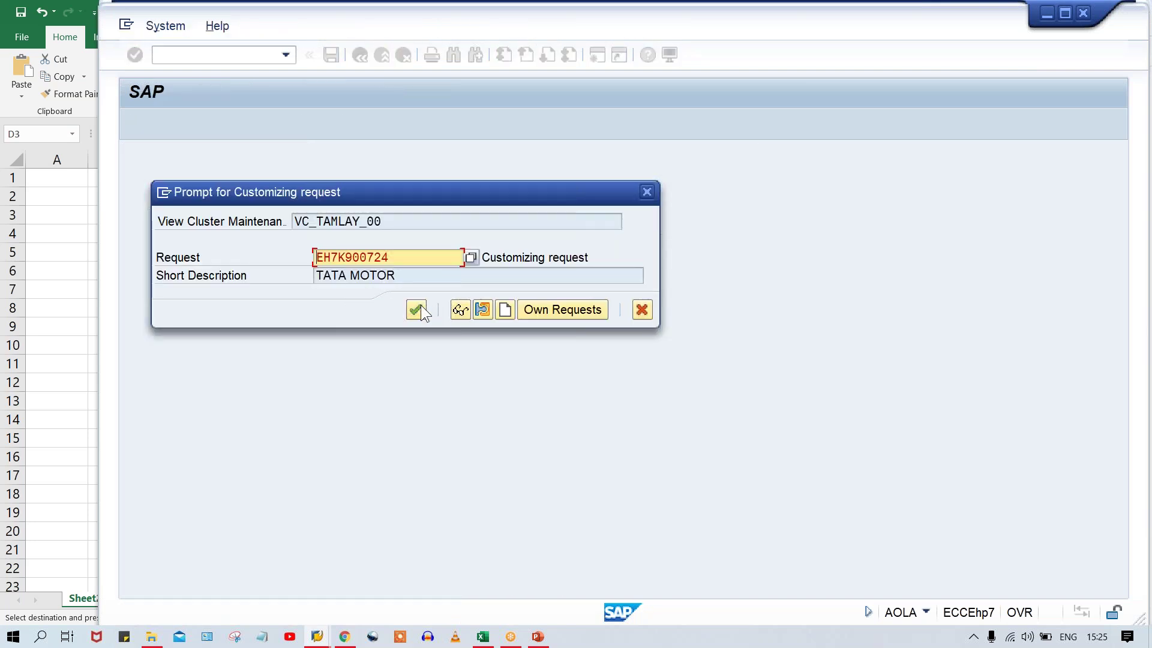
pyautogui.click(417, 309)
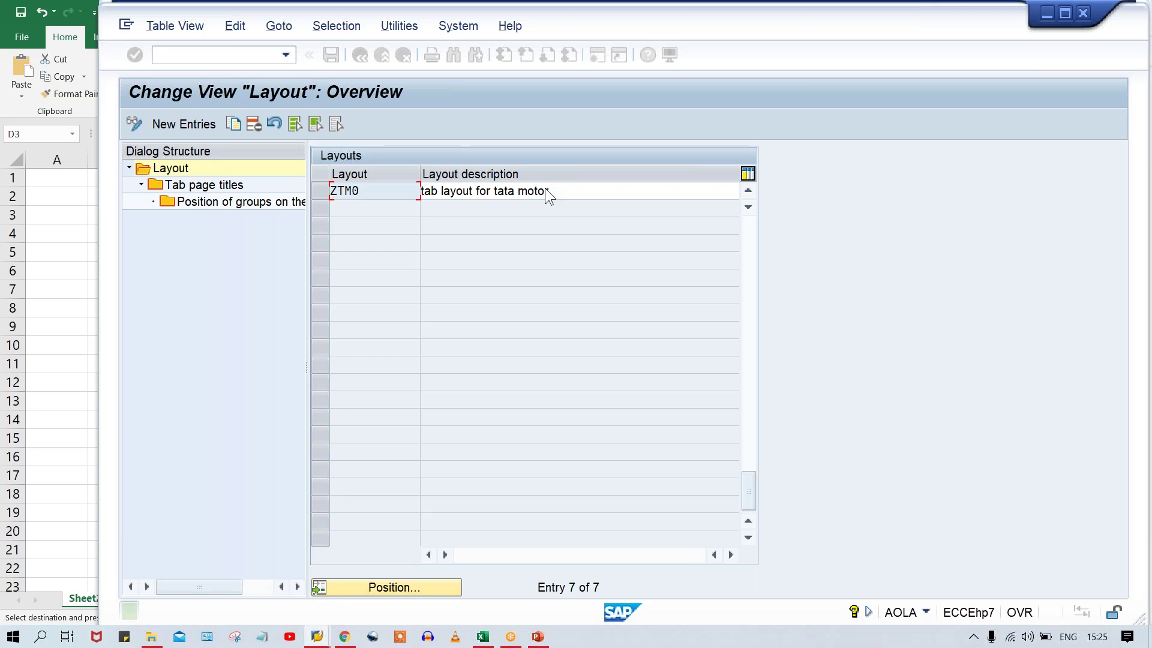
pyautogui.click(318, 193)
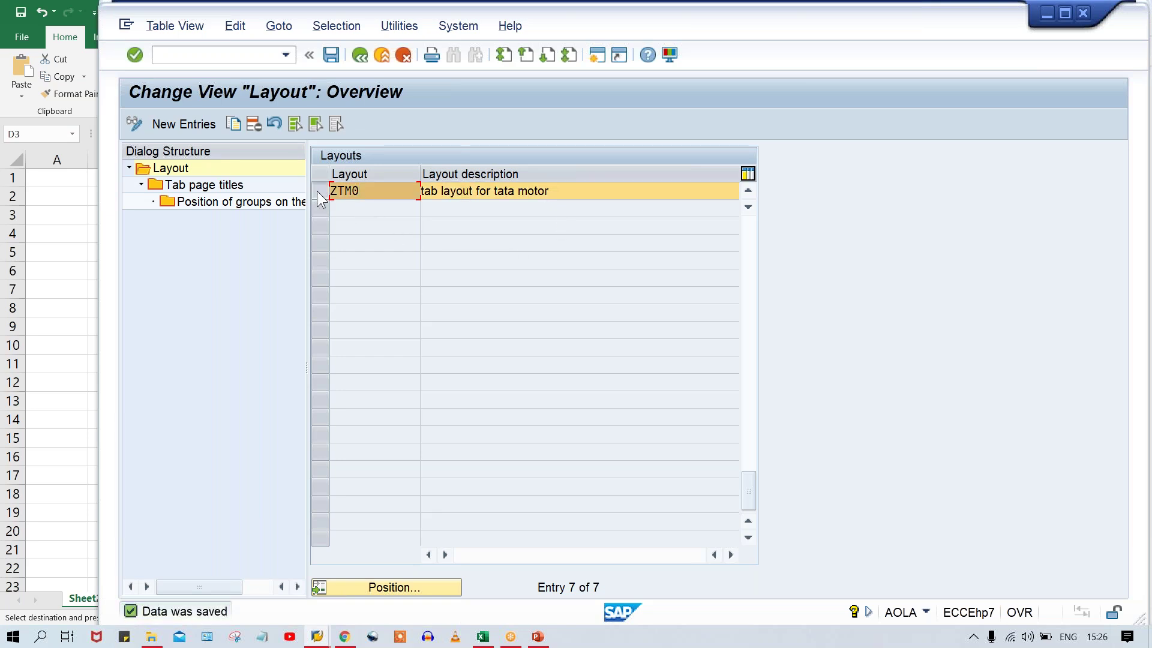
# Switch to the asset being created and examine its tab pages and account determination in the general data.
pyautogui.moveTo(317, 636)
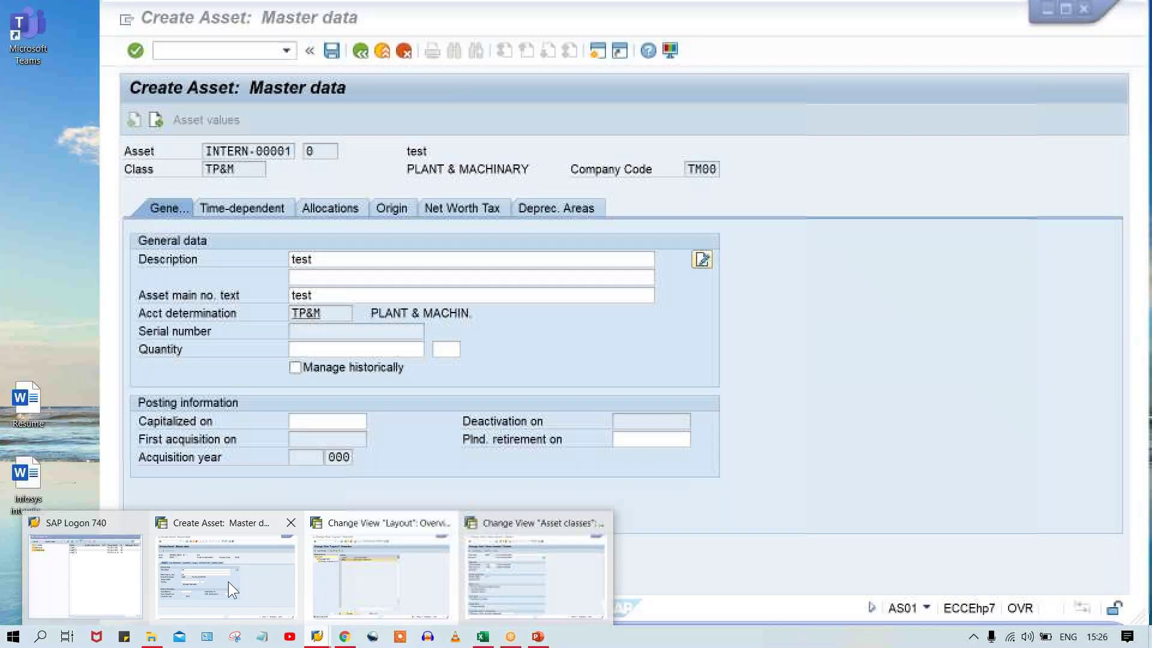
pyautogui.click(236, 560)
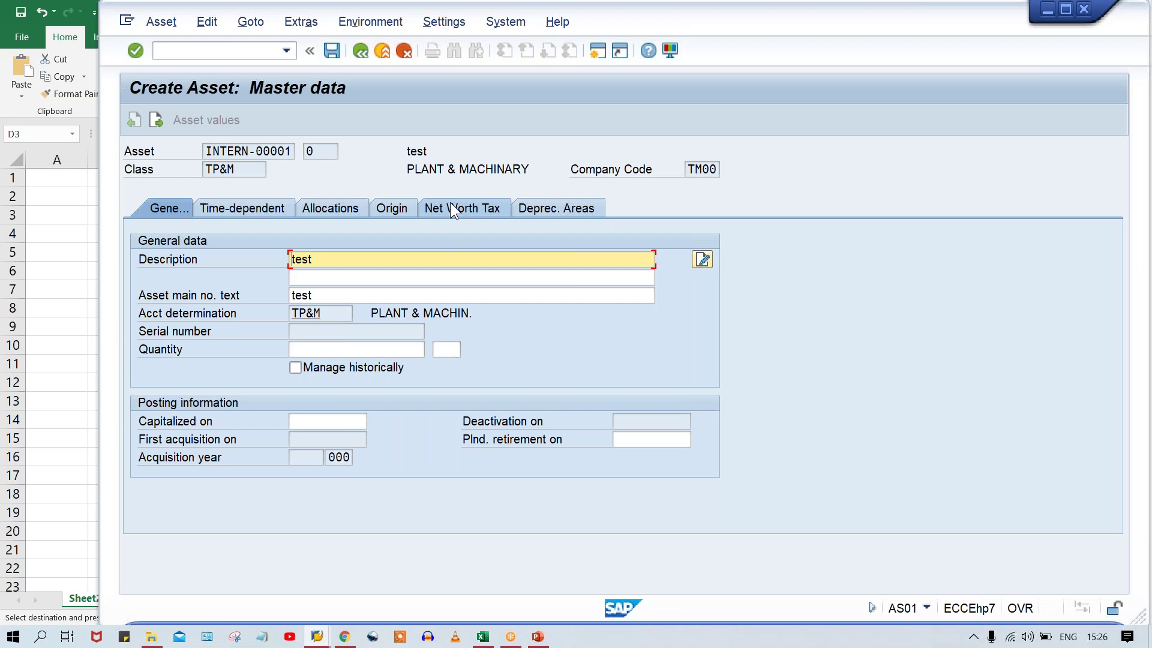
pyautogui.click(326, 312)
pyautogui.doubleClick(325, 310)
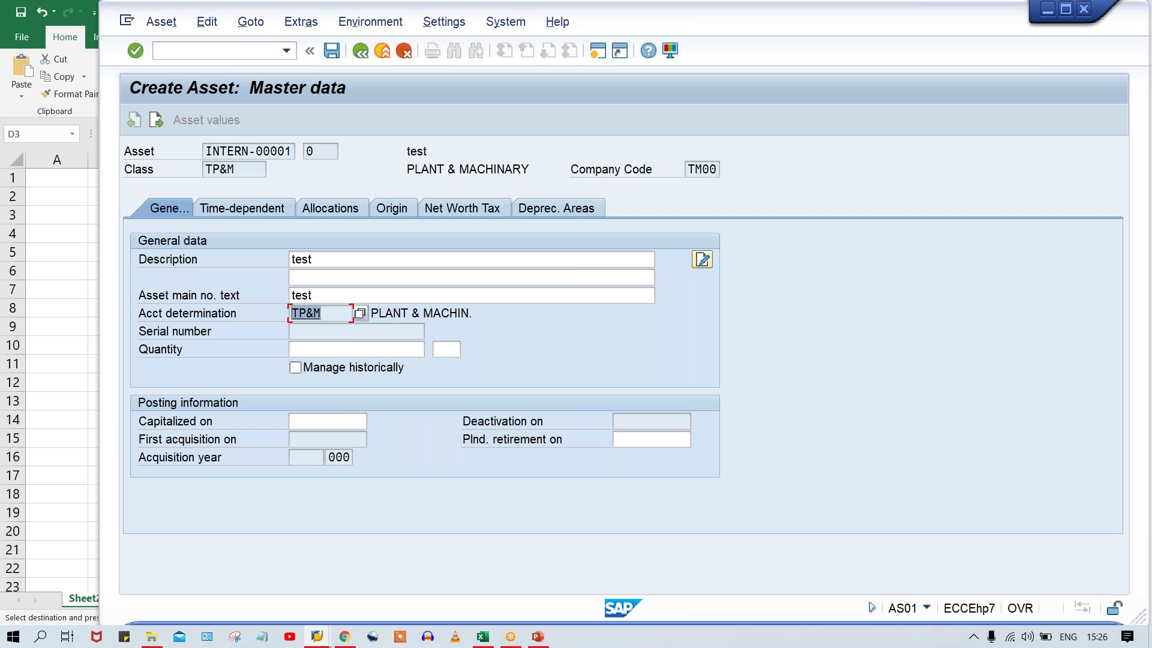
# Examine the asset's account determination, class and description, and the fields on its Time-dependent and Allocations tab pages.
pyautogui.click(338, 315)
pyautogui.moveTo(255, 171); pyautogui.dragTo(124, 169)
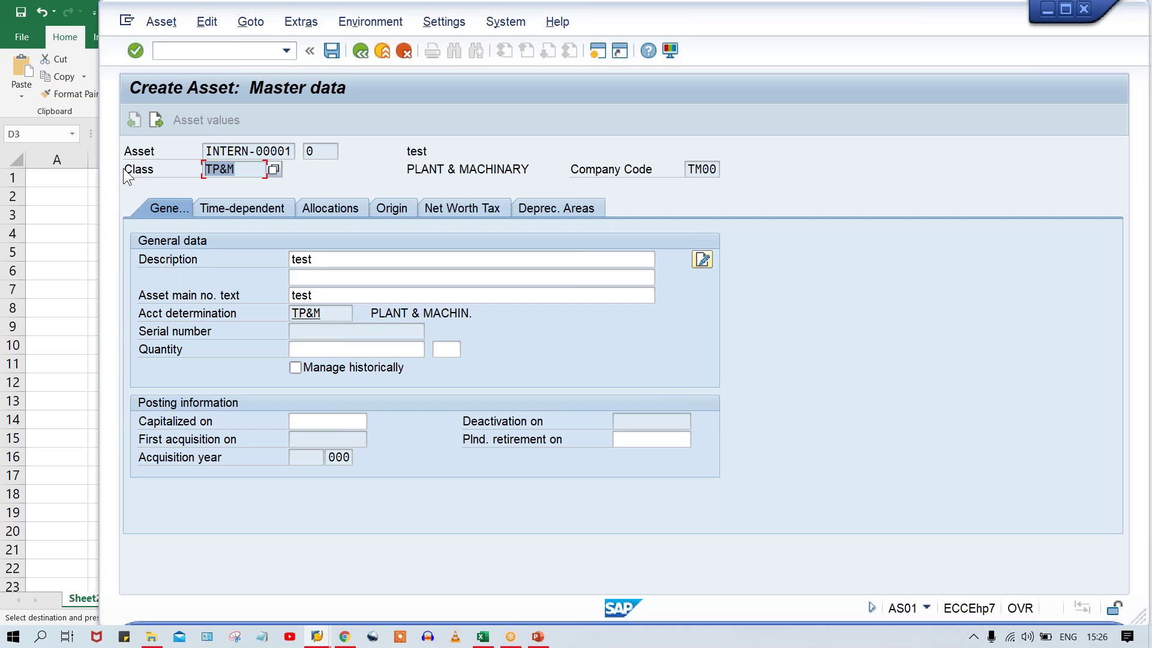
pyautogui.click(365, 258)
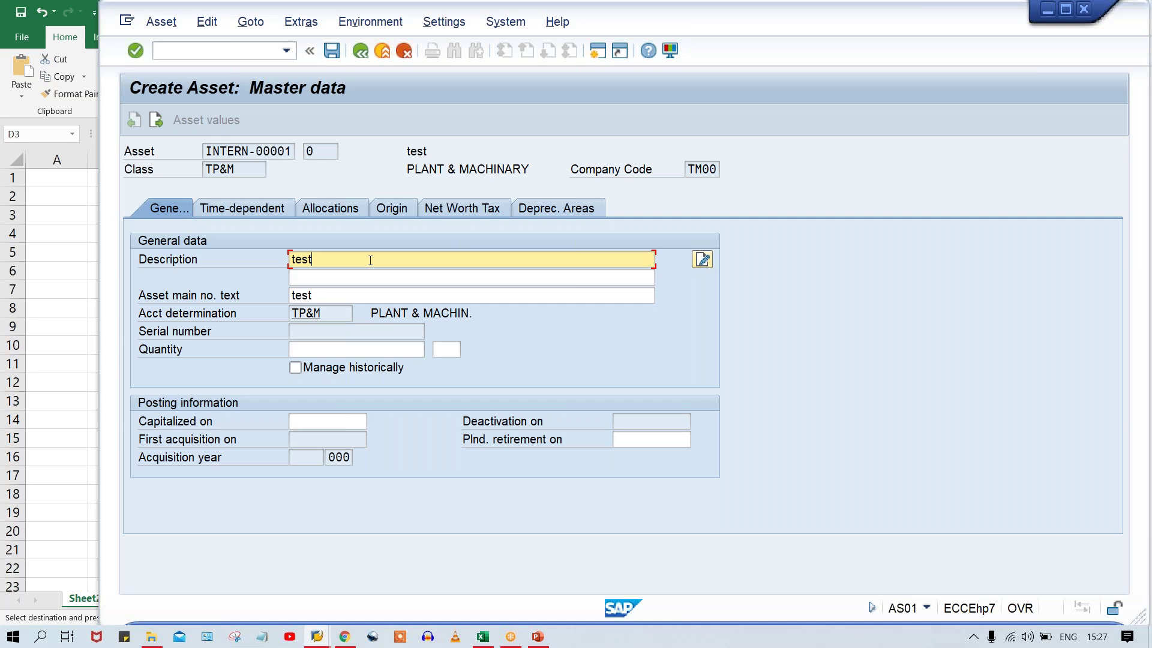
pyautogui.click(247, 211)
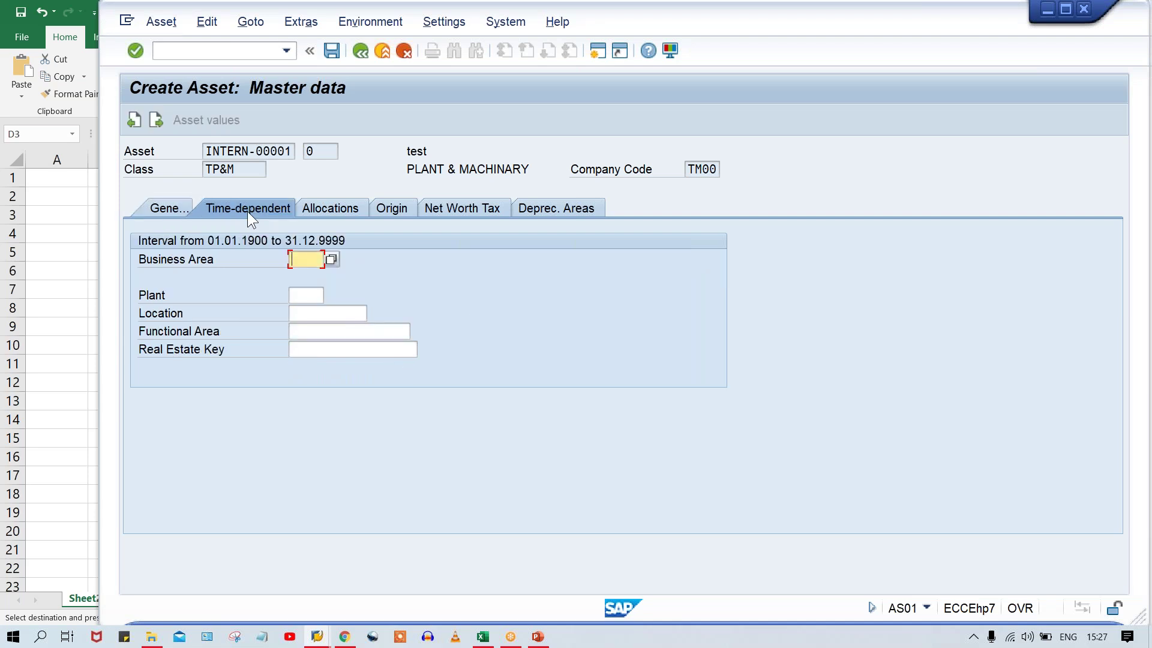
pyautogui.click(310, 297)
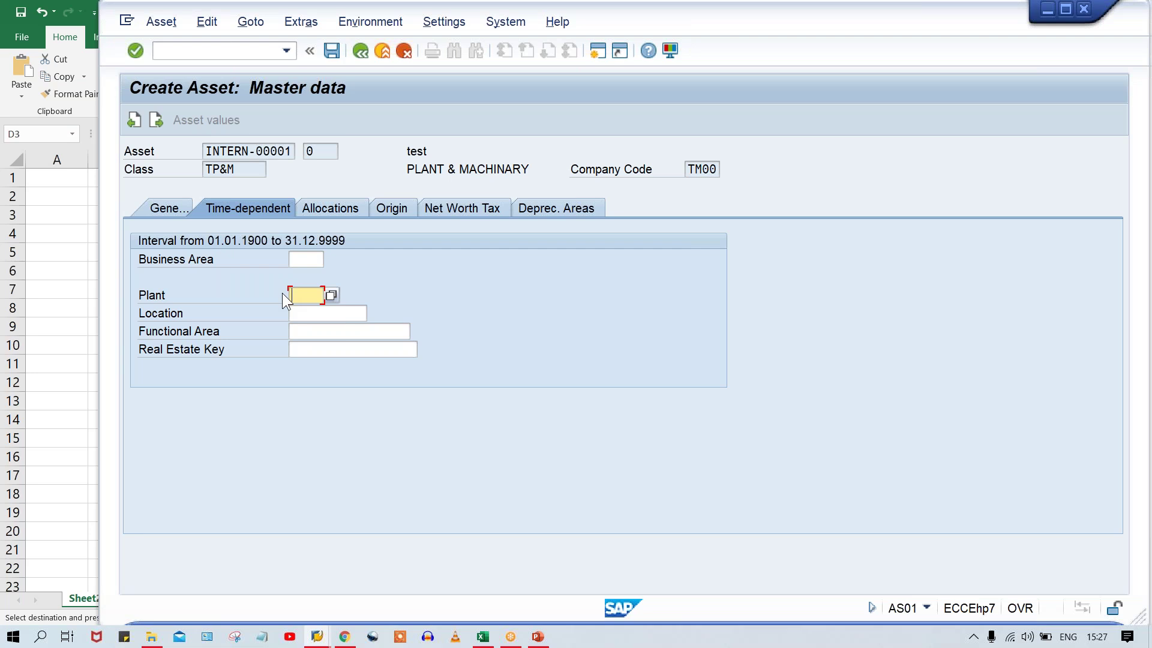
pyautogui.click(342, 206)
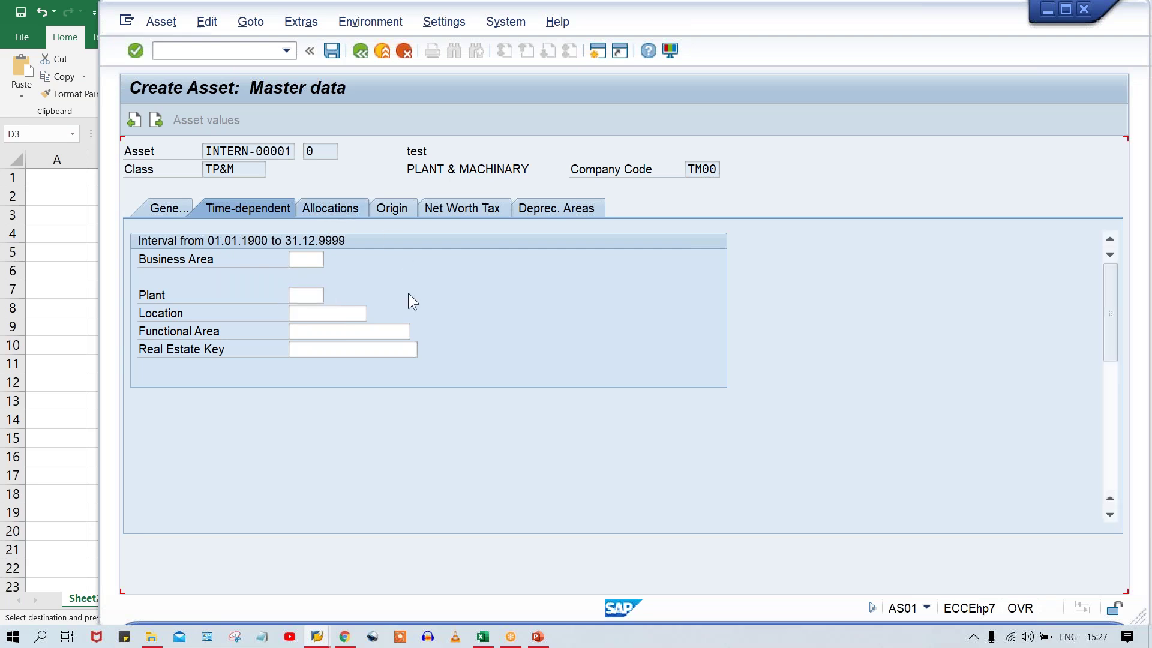
pyautogui.click(302, 388)
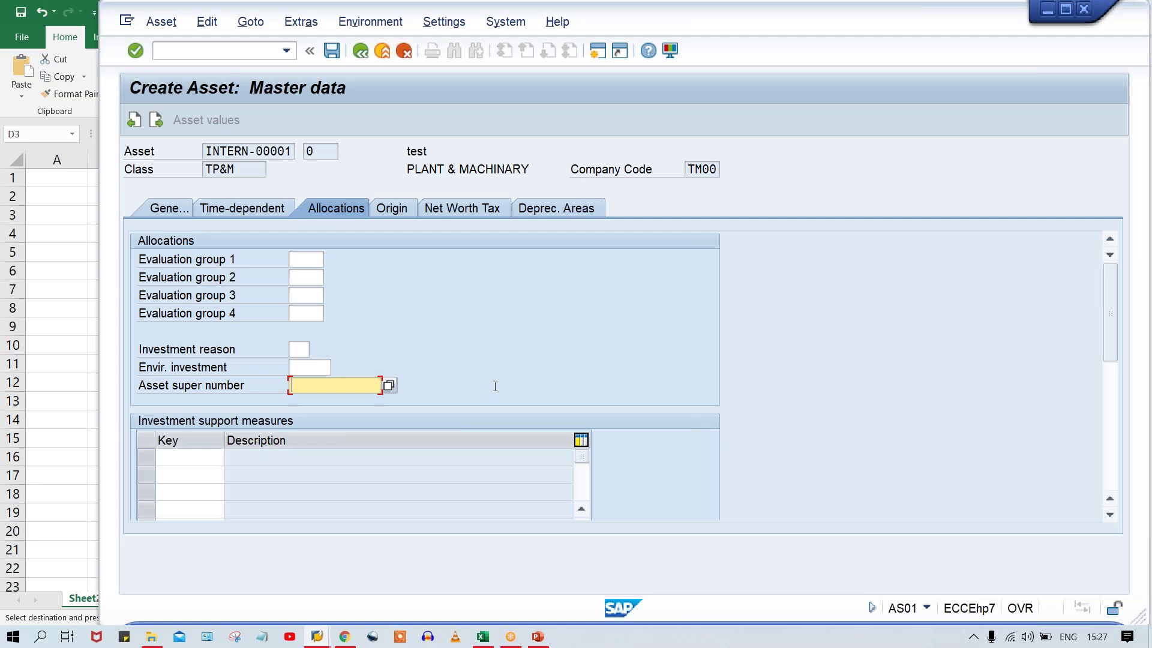
# Review the asset's Origin, Net Worth Tax and Deprec. Areas tab pages, including the depreciation key.
pyautogui.click(394, 204)
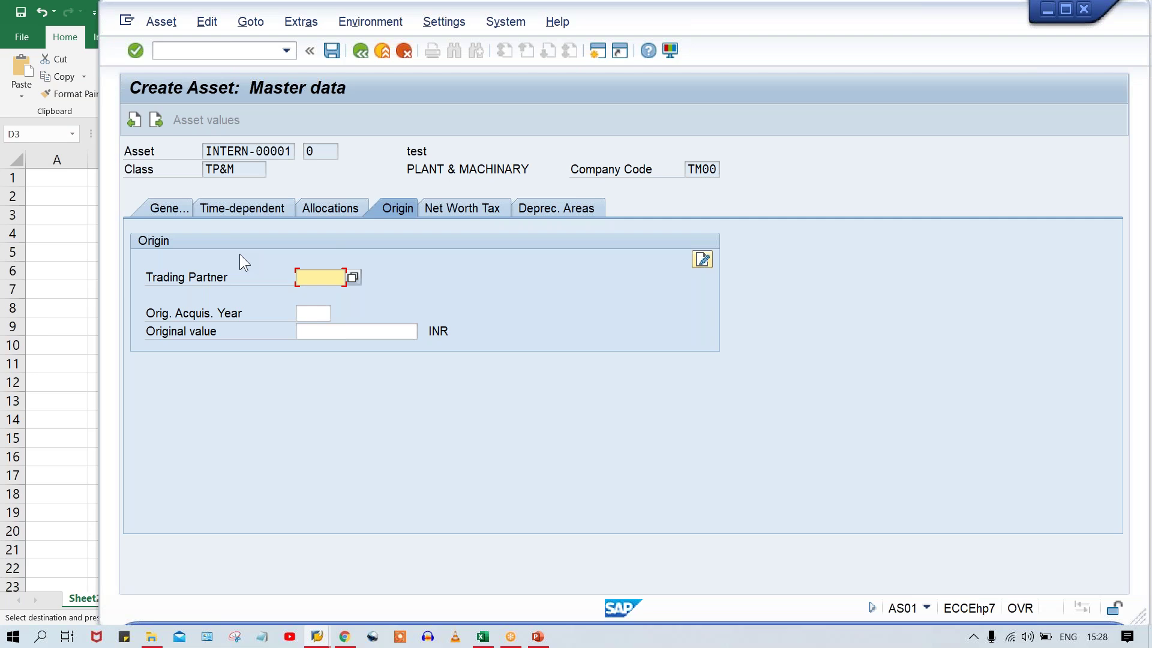
pyautogui.click(471, 210)
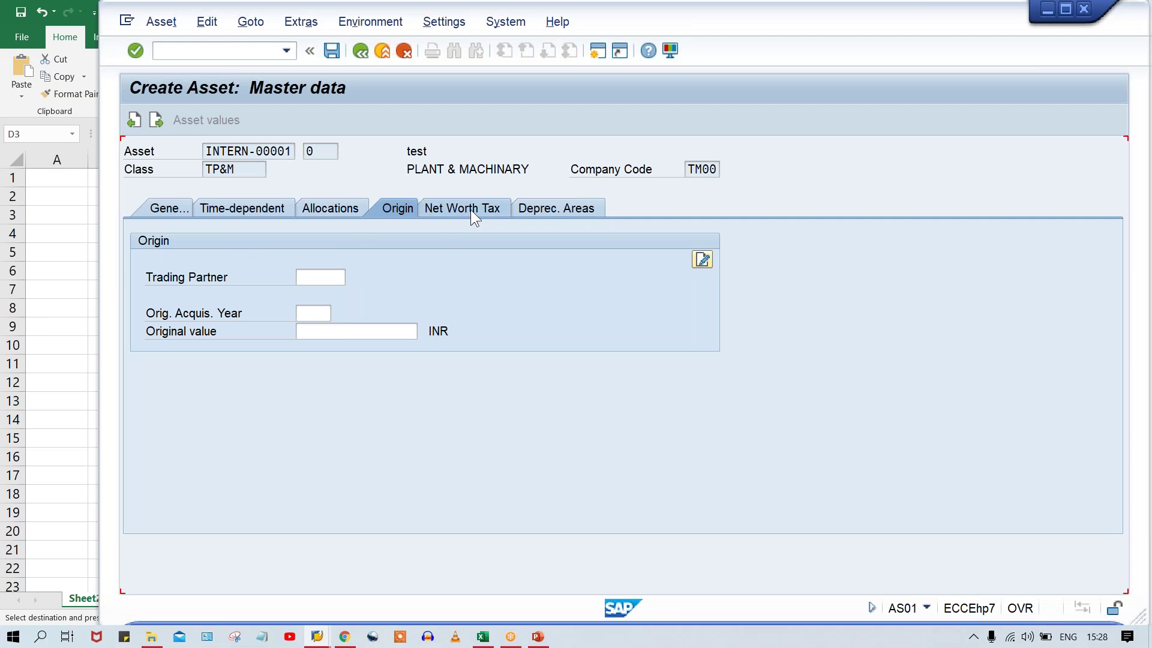
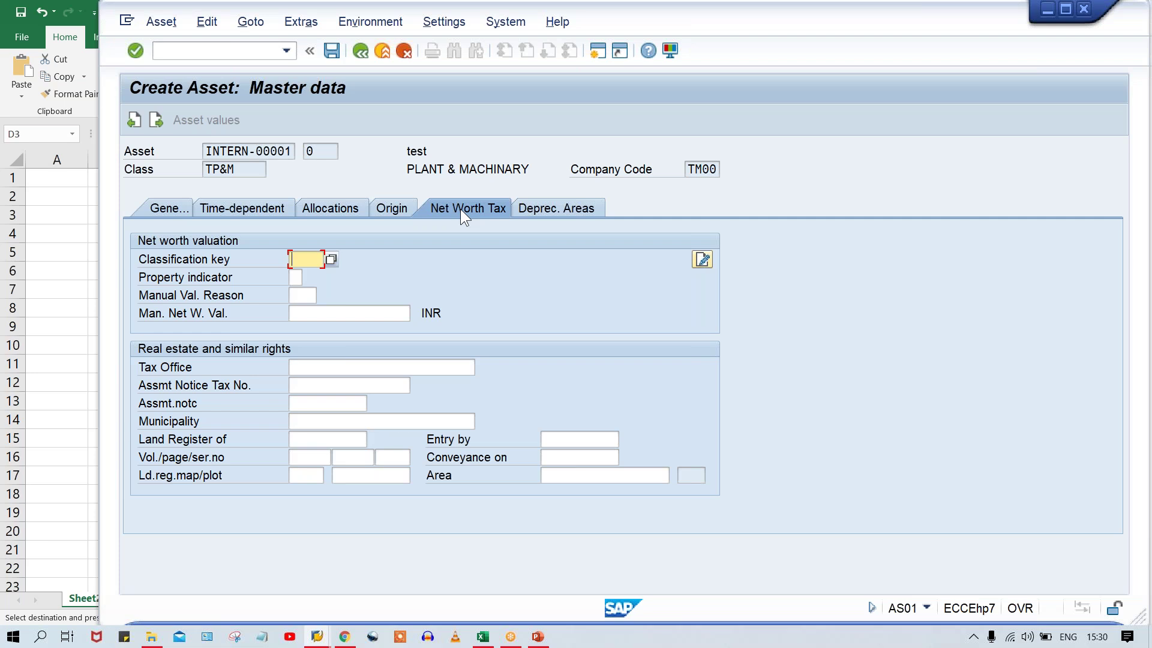
pyautogui.click(559, 210)
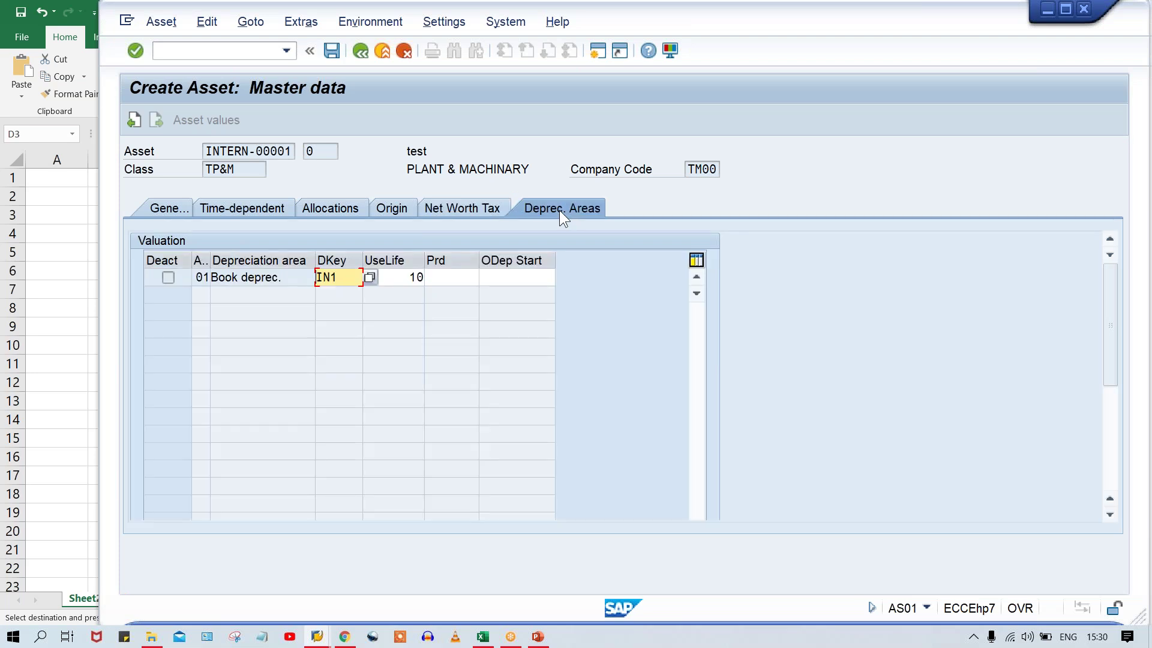
pyautogui.click(447, 281)
pyautogui.click(349, 281)
# Switch to the tab layout maintenance session and open the tab page titles of layout ZTM0.
pyautogui.click(317, 635)
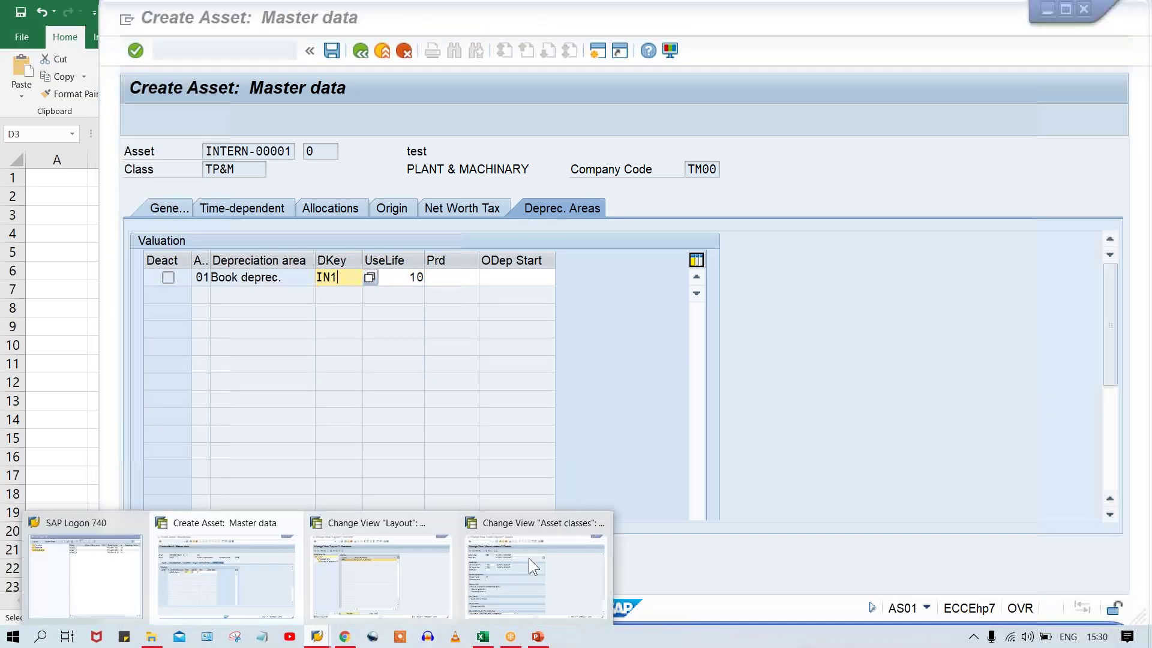
pyautogui.click(264, 583)
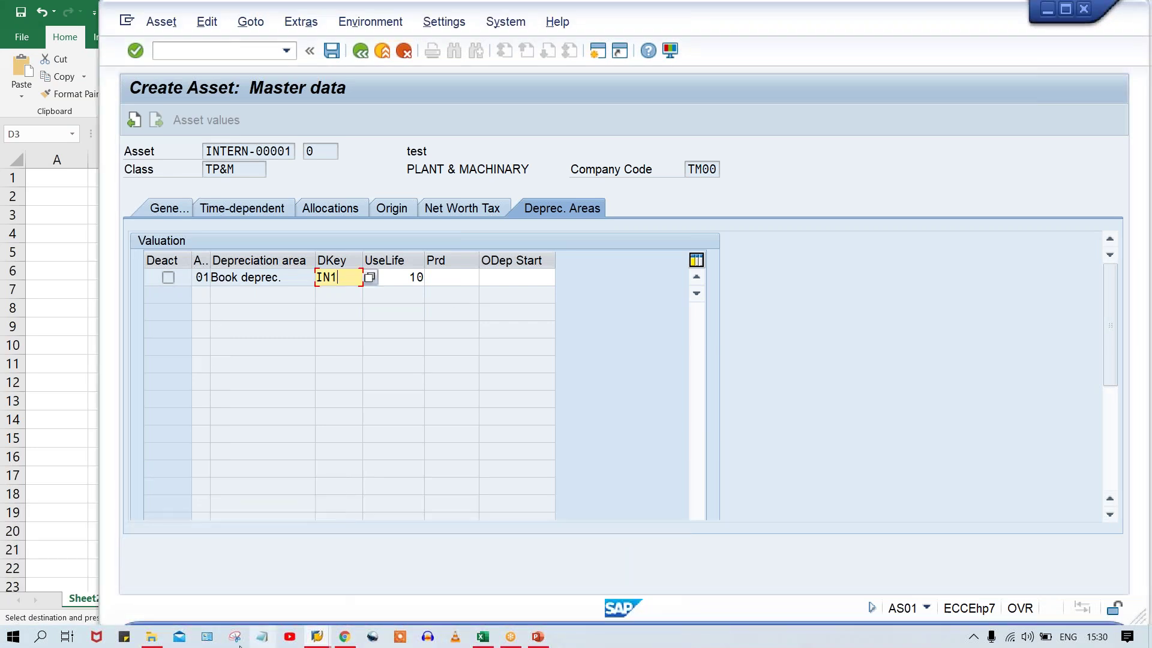
pyautogui.click(317, 636)
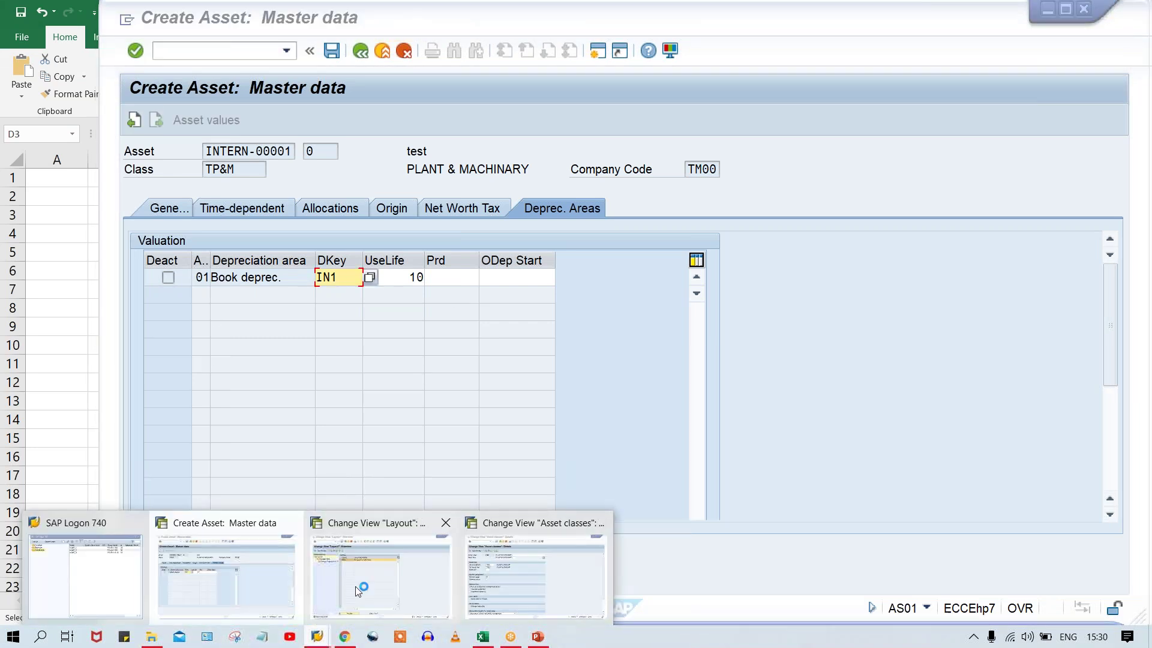
pyautogui.moveTo(358, 591)
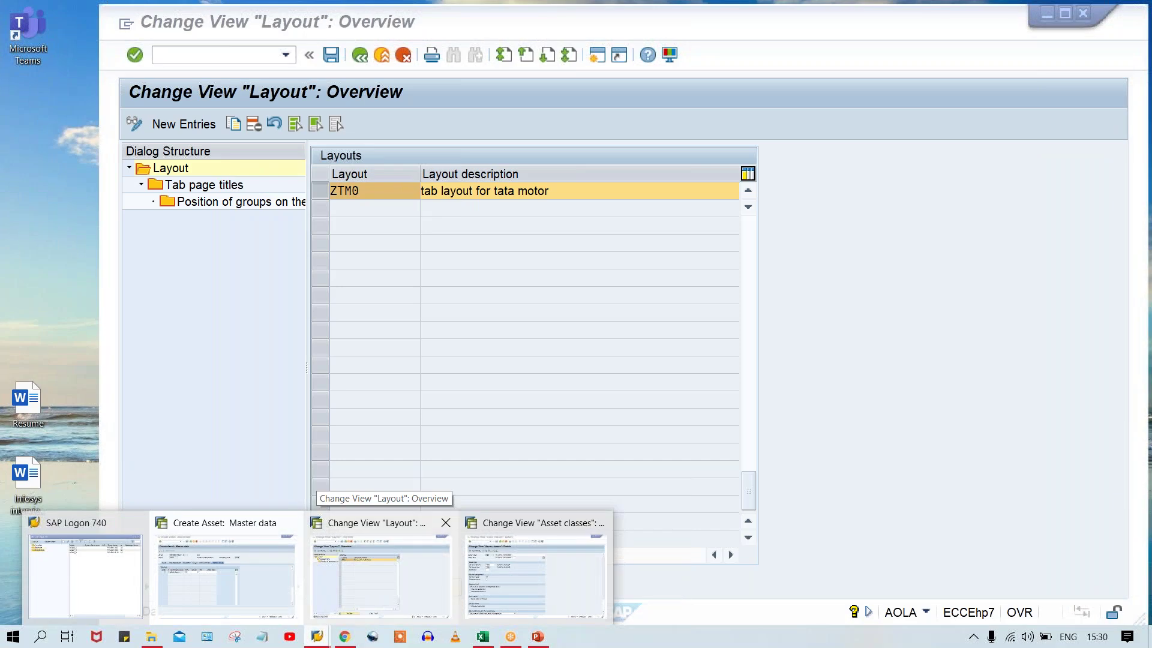
pyautogui.click(372, 576)
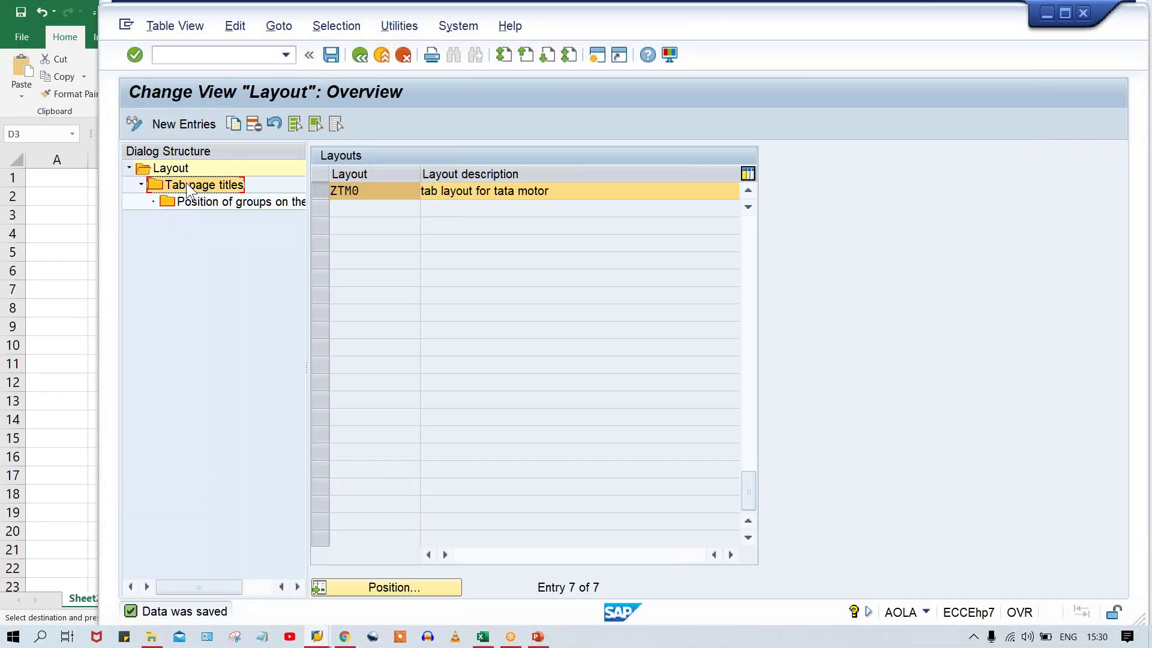
pyautogui.doubleClick(187, 186)
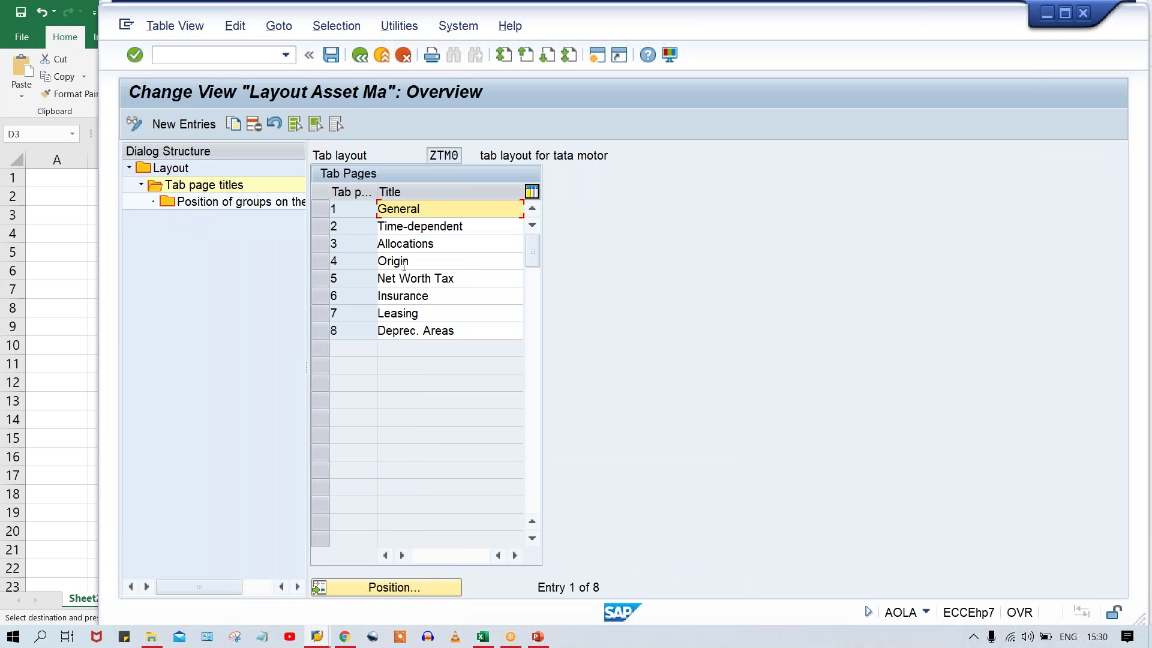
# Delete the Net Worth Tax tab page from layout ZTM0 and save the change.
pyautogui.click(456, 227)
pyautogui.click(453, 243)
pyautogui.click(450, 261)
pyautogui.click(447, 277)
pyautogui.click(441, 296)
pyautogui.click(426, 328)
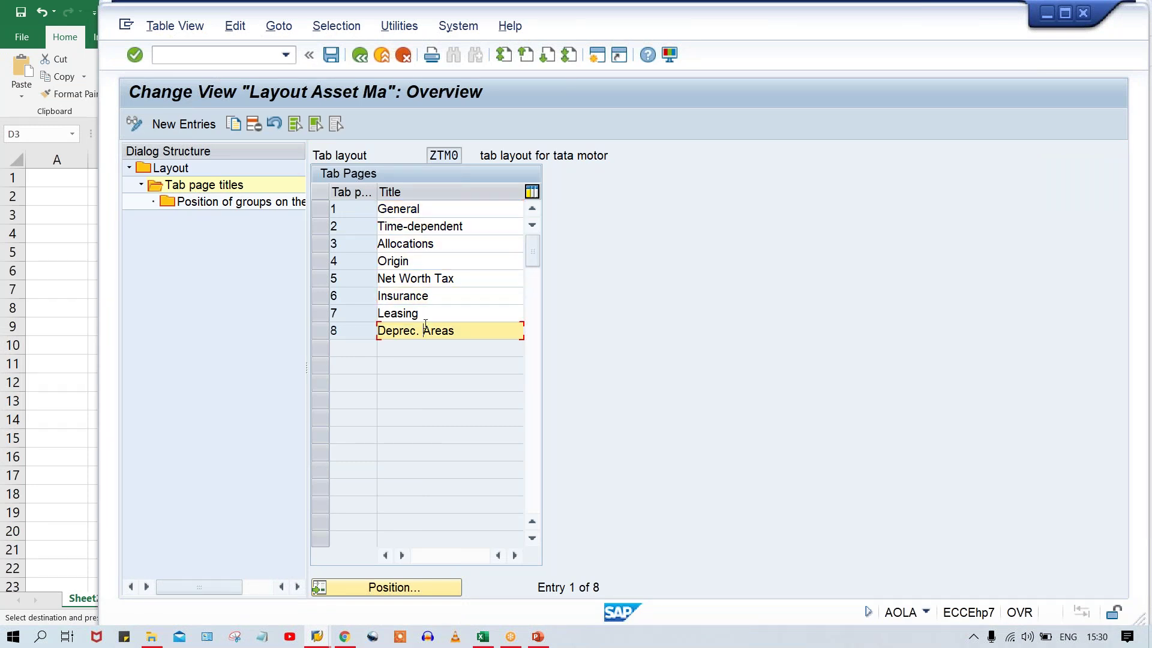
pyautogui.click(320, 277)
pyautogui.click(254, 123)
pyautogui.press('Return')
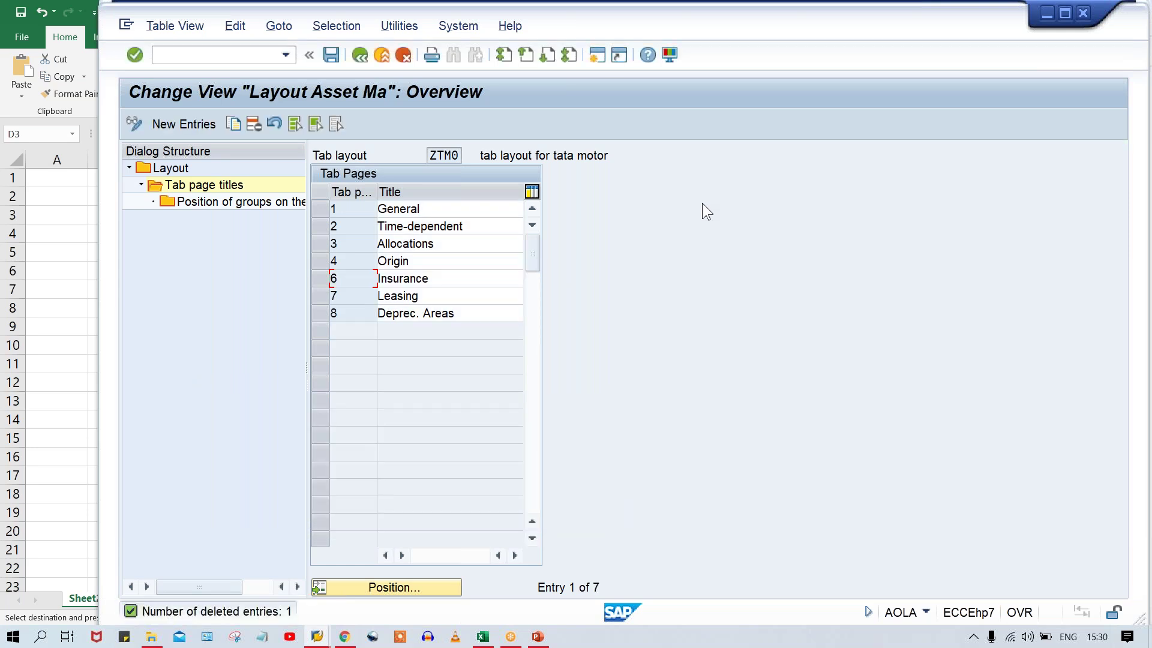
pyautogui.hotkey('ctrl', 's')
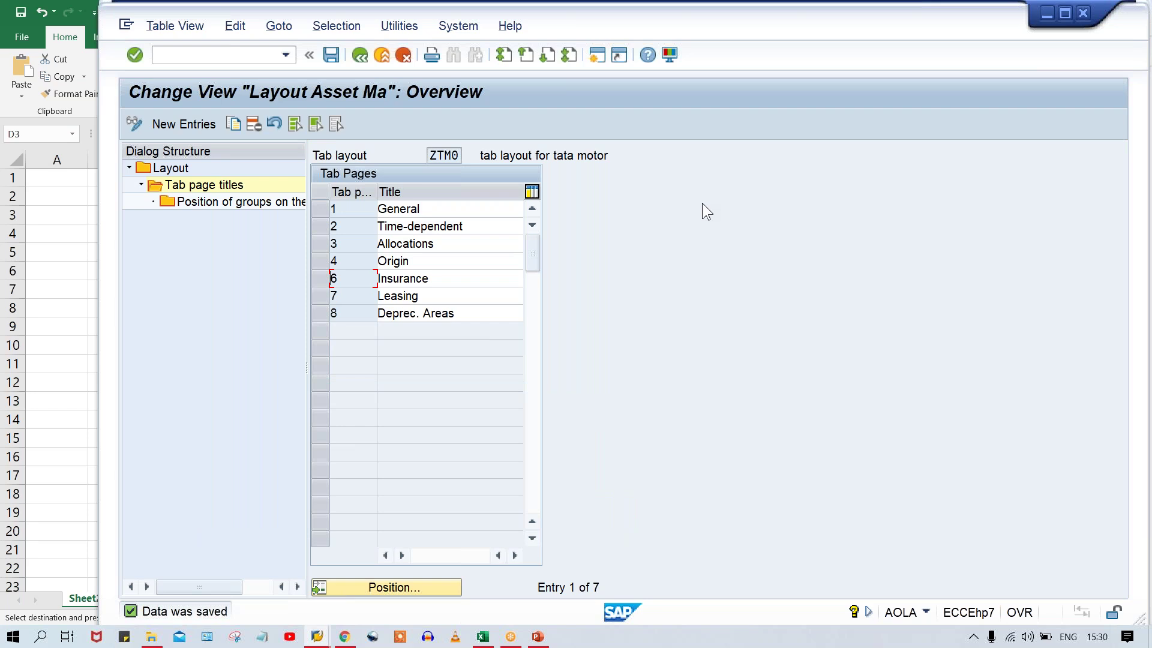
# Switch to the asset creation session and restart it with /NAS01 for class TP&M in company code TM00.
pyautogui.doubleClick(444, 155)
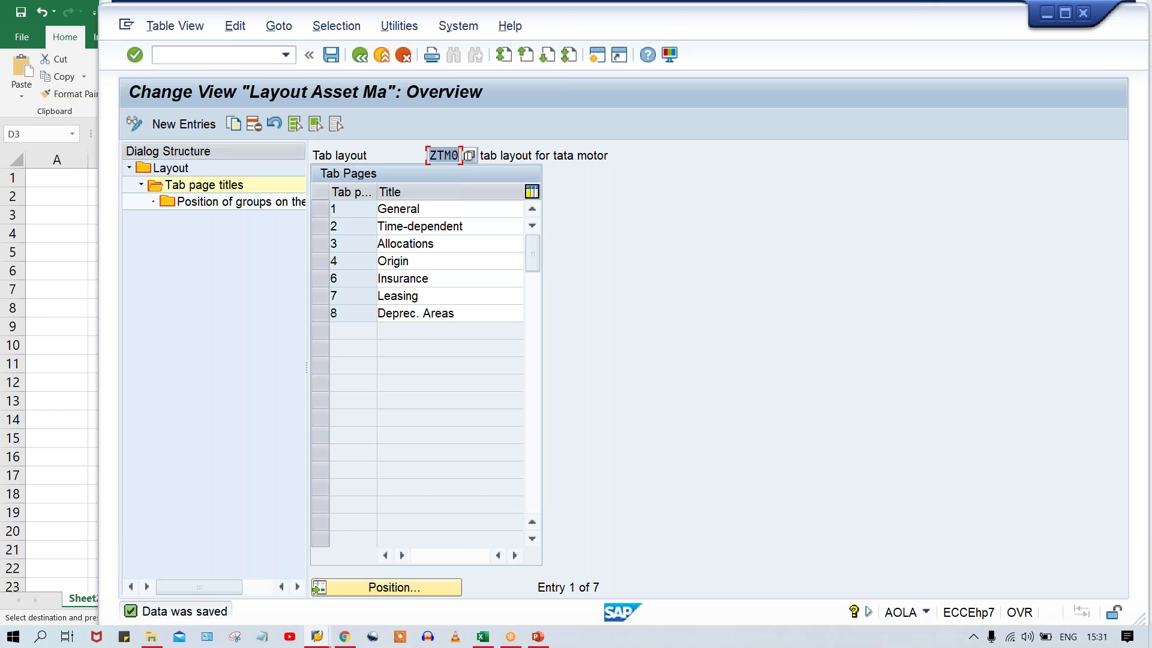
pyautogui.click(316, 636)
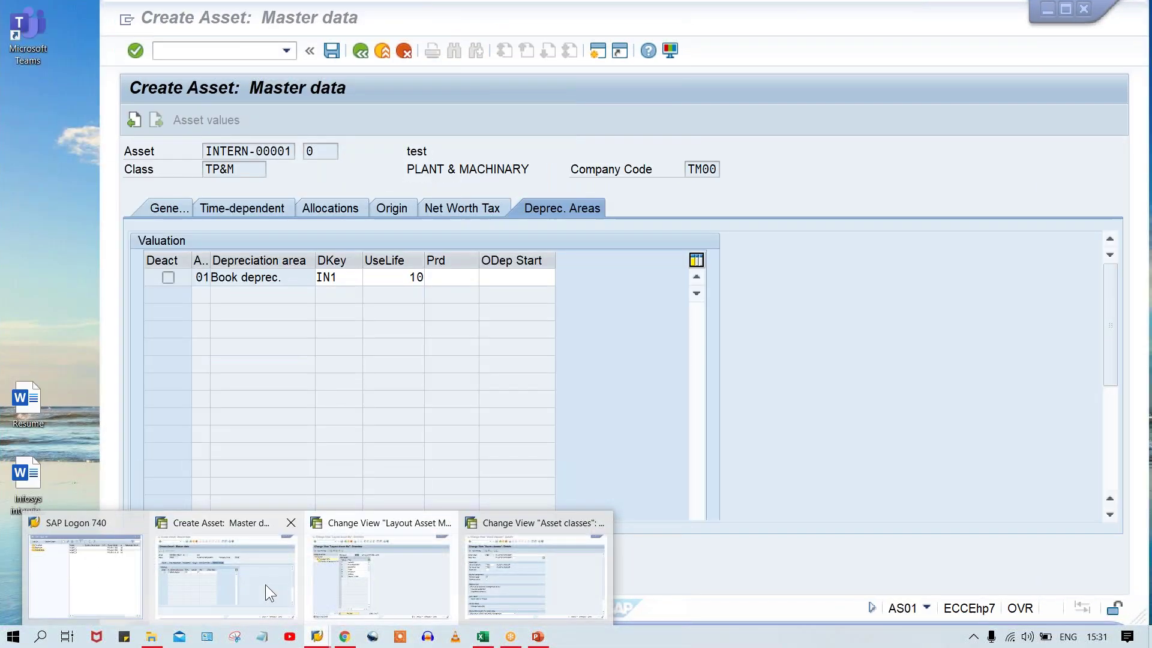
pyautogui.click(265, 584)
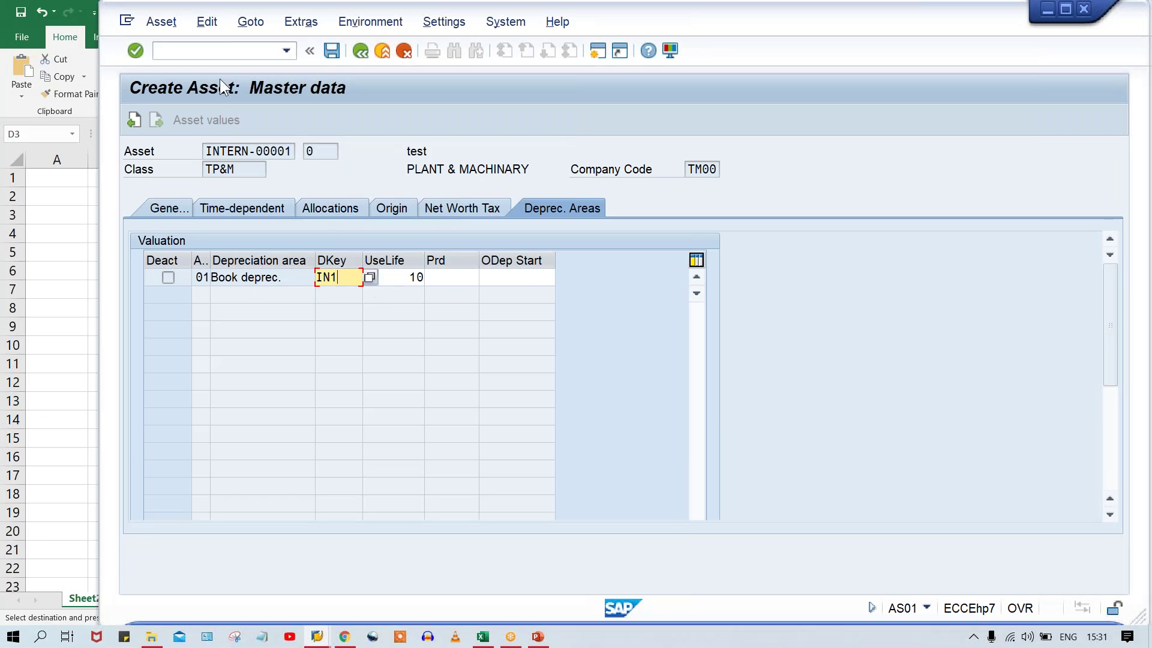
pyautogui.click(287, 56)
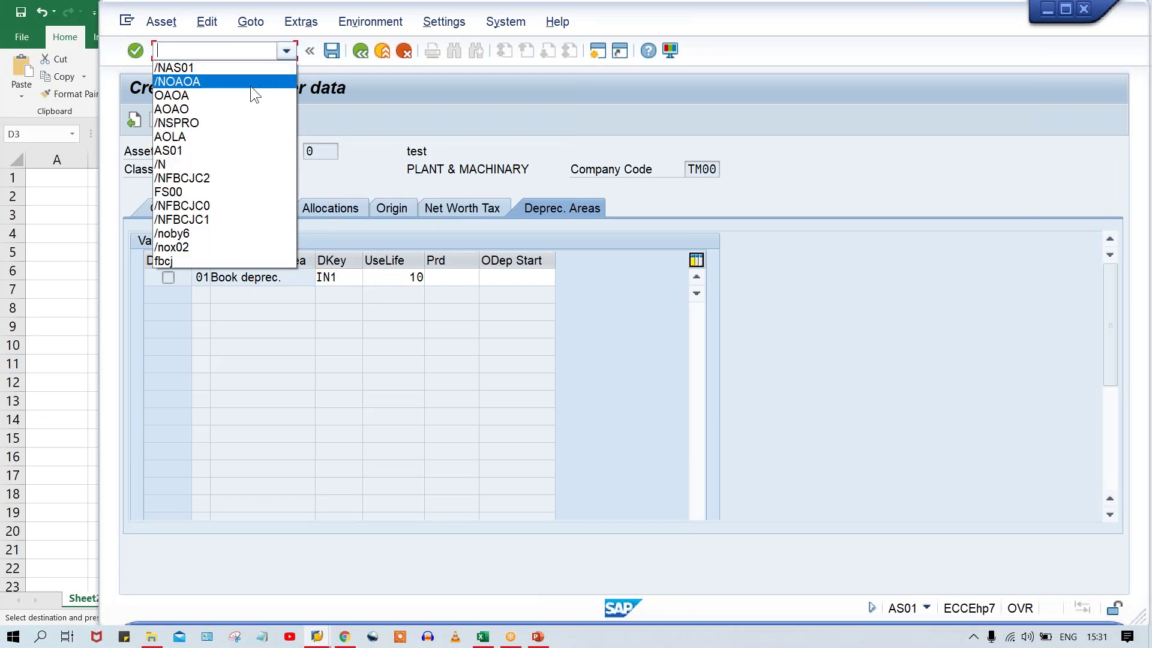
pyautogui.click(248, 67)
pyautogui.press('Return')
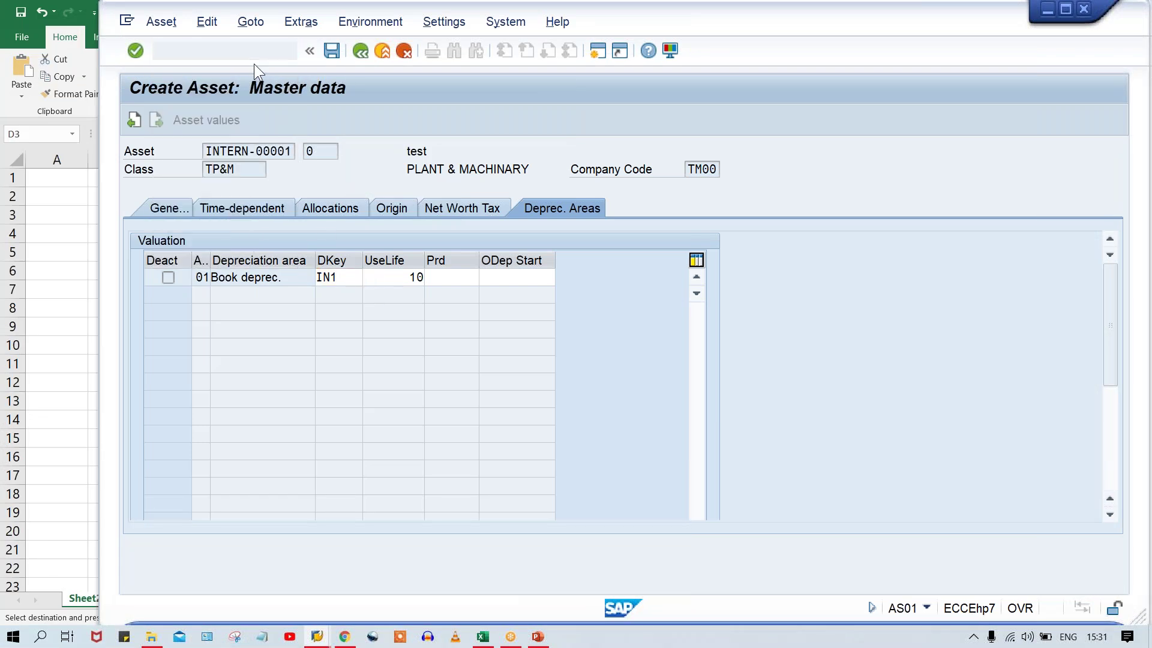
pyautogui.press('Return')
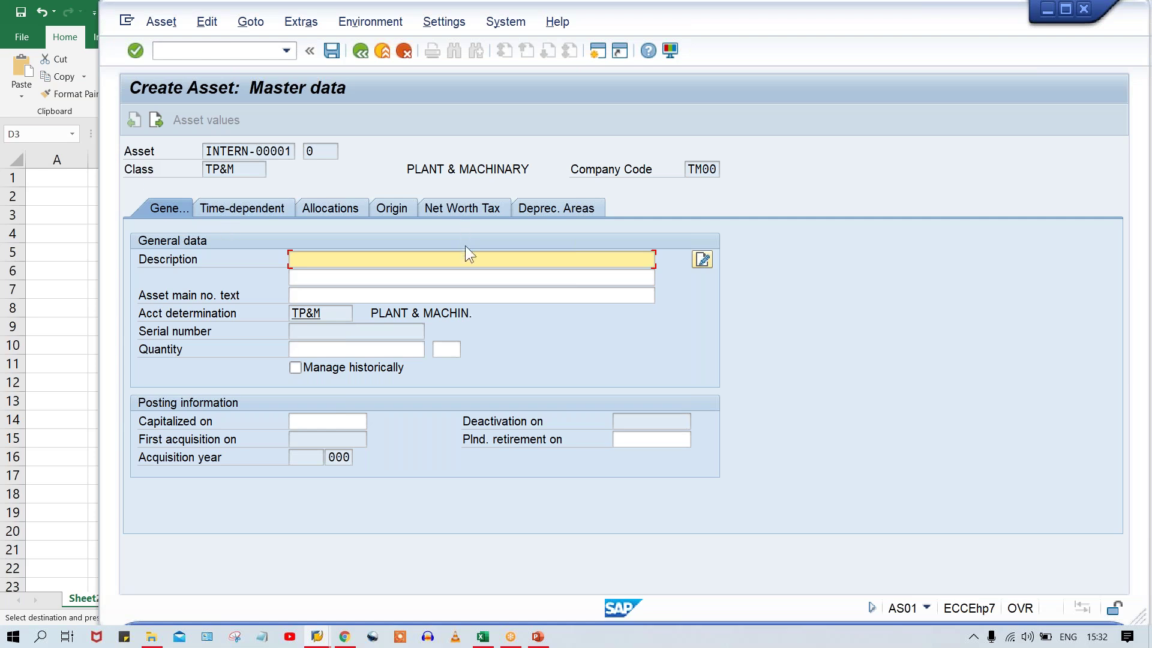
# Switch to the Excel class sheet and add LHA as an asset class in cell D6, below TCOM.
pyautogui.click(483, 637)
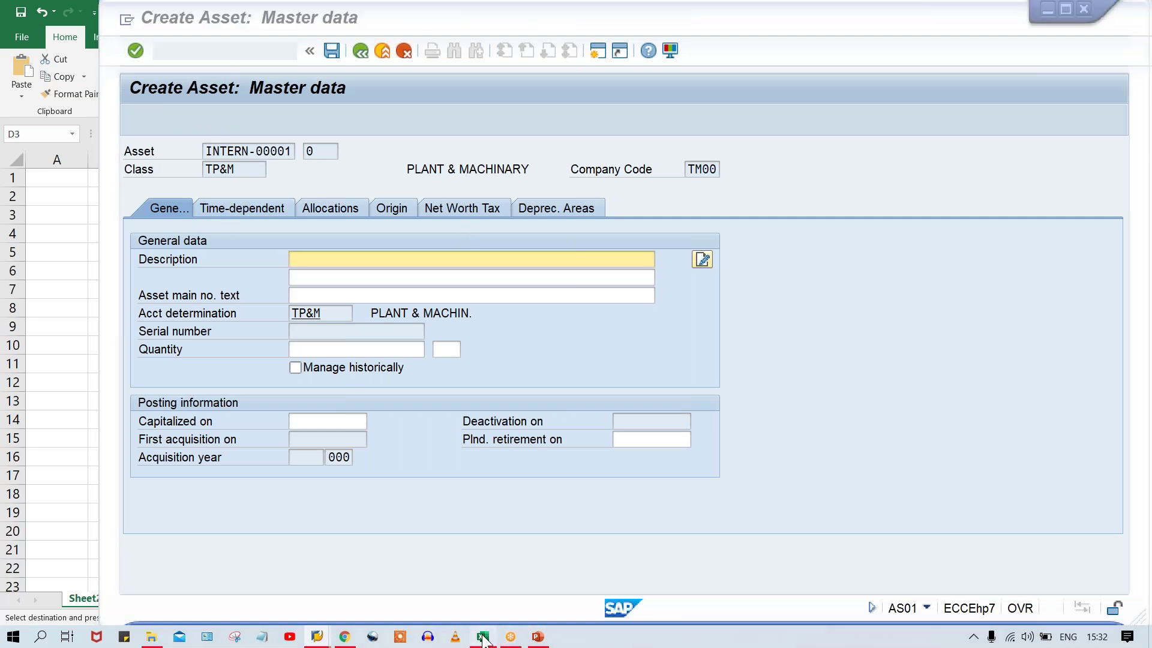
pyautogui.click(249, 236)
pyautogui.click(248, 249)
pyautogui.click(262, 221)
pyautogui.click(258, 235)
pyautogui.click(261, 252)
pyautogui.click(242, 282)
pyautogui.click(251, 269)
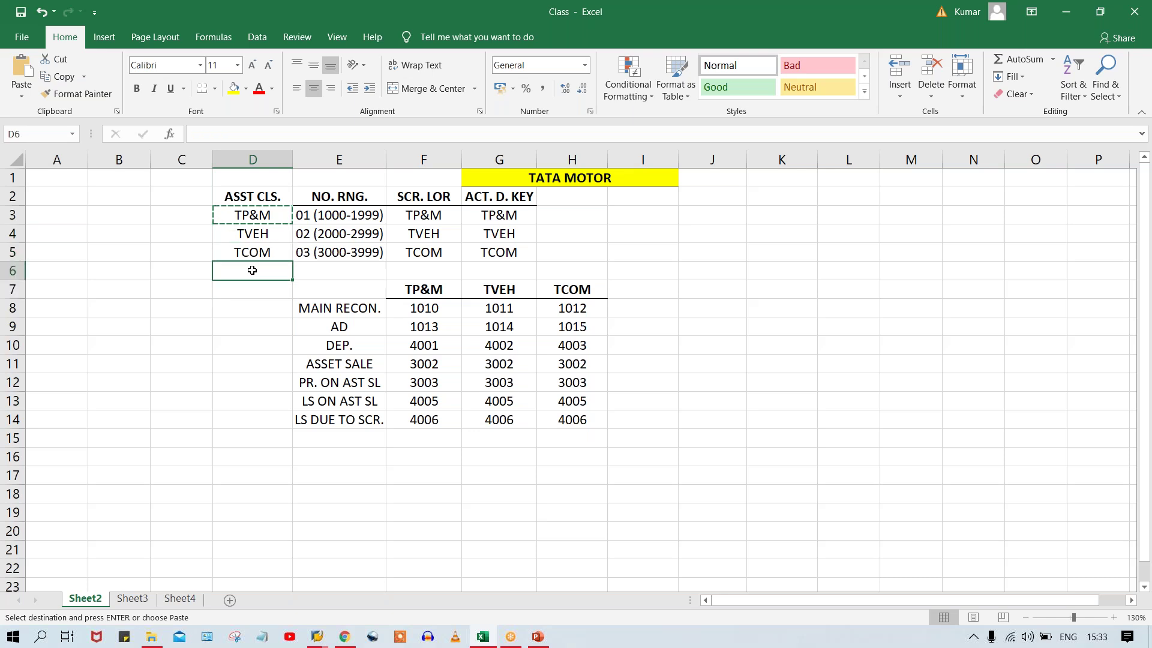
pyautogui.press('Escape')
pyautogui.write('L')
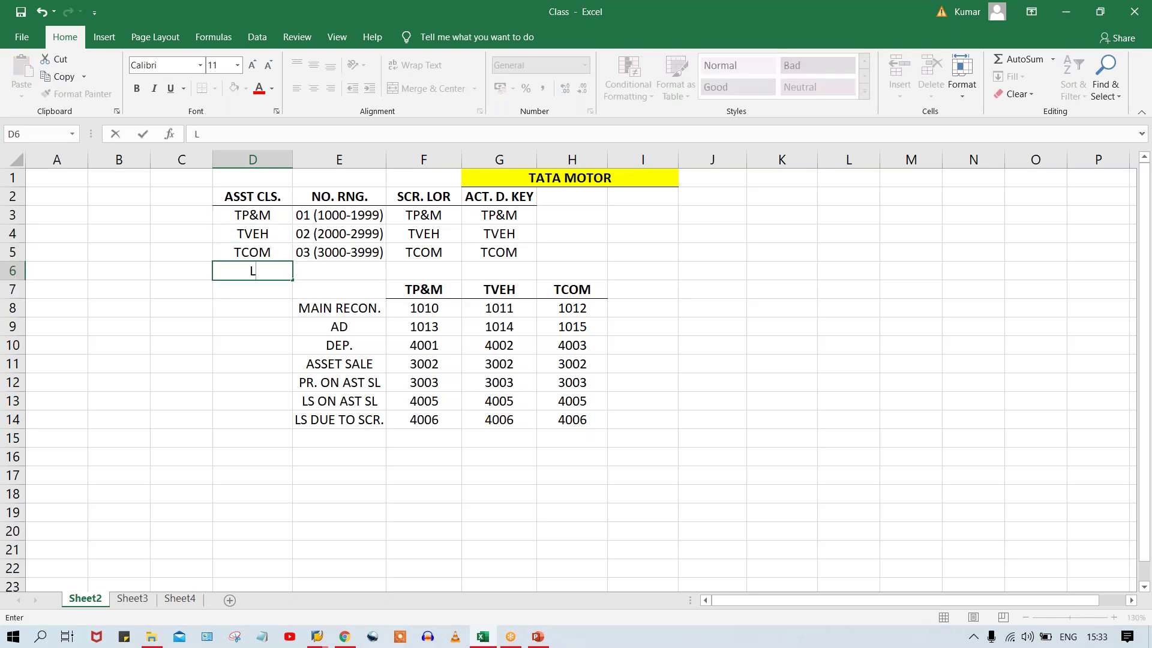
pyautogui.write('HA')
pyautogui.press('Return')
pyautogui.click(266, 271)
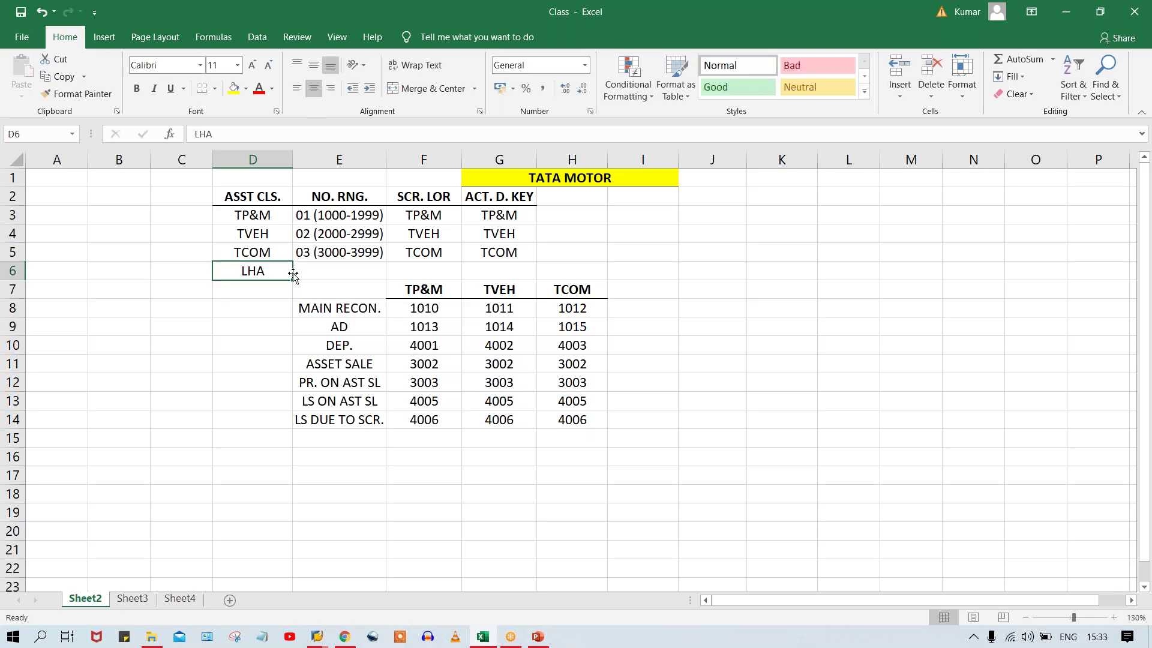
# Look through the open SAP sessions, return to the Excel sheet and compare the TP&M, TVEH and TCOM classes with LHA.
pyautogui.click(326, 643)
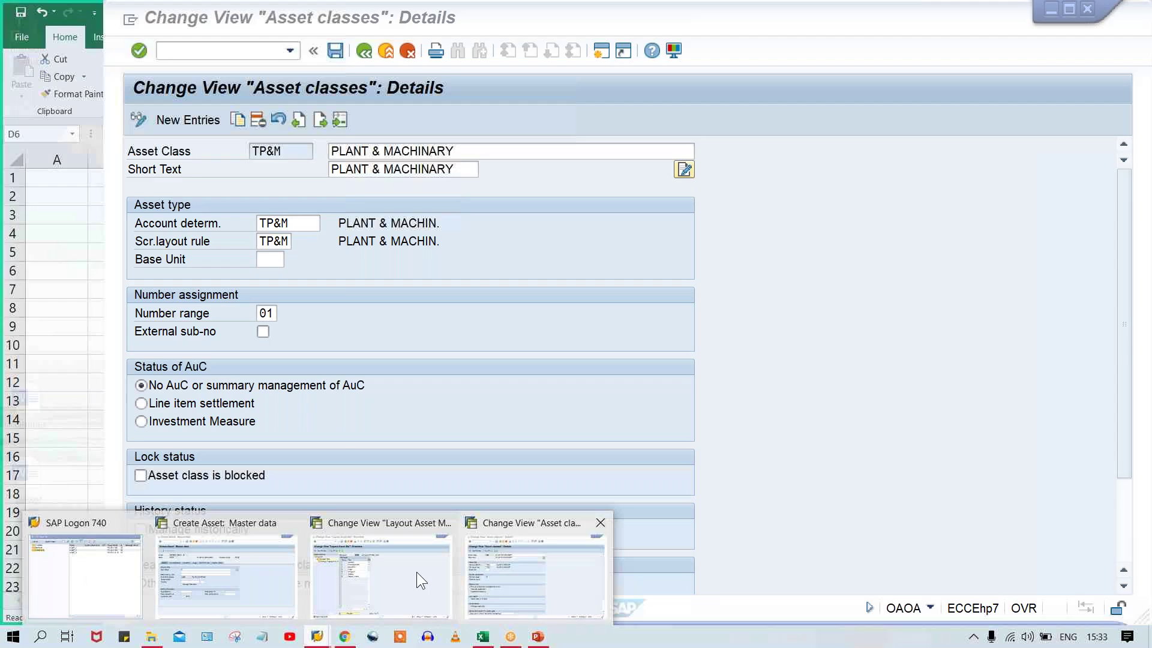
pyautogui.click(416, 571)
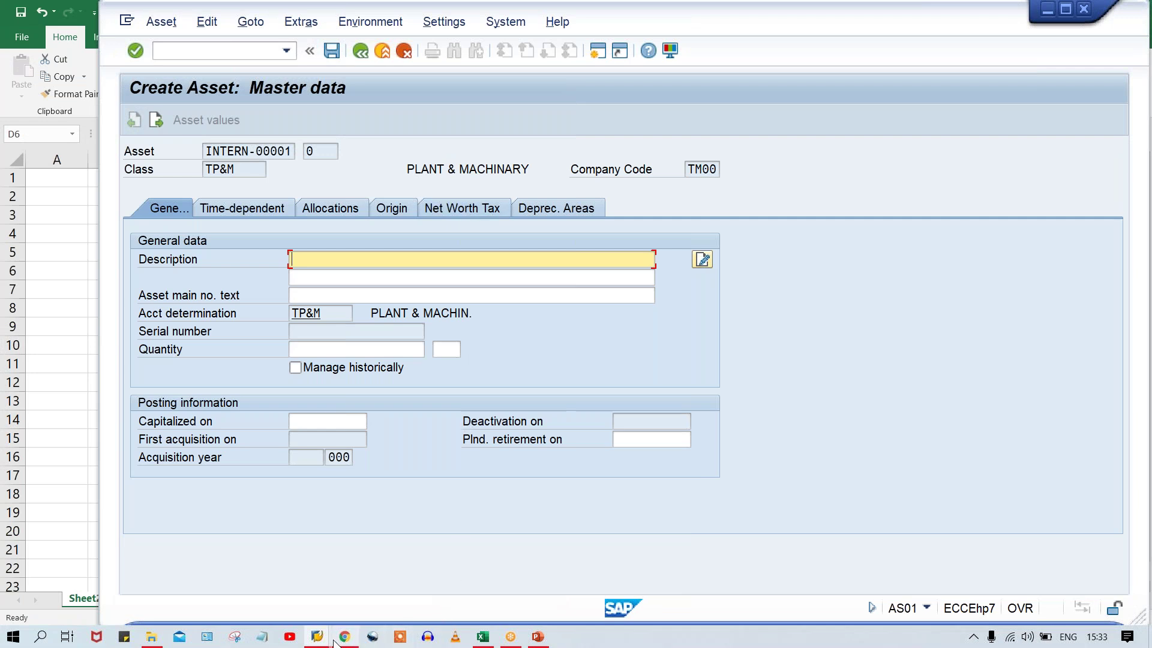
pyautogui.click(483, 637)
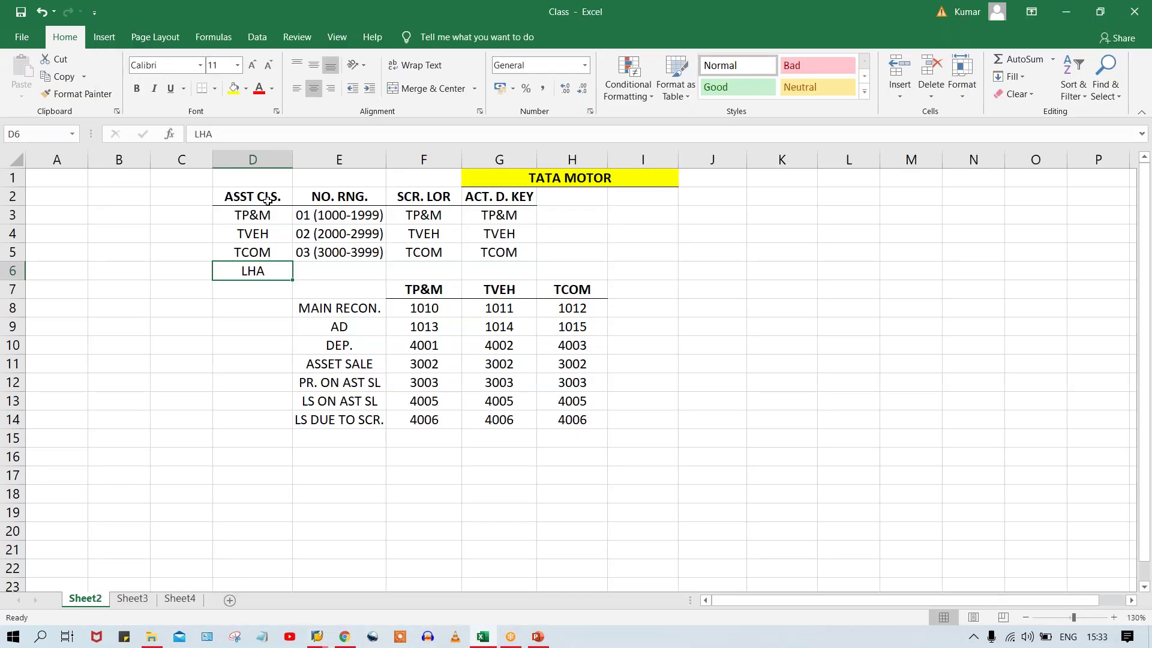
pyautogui.moveTo(259, 213); pyautogui.dragTo(259, 246)
pyautogui.moveTo(184, 218); pyautogui.dragTo(185, 260)
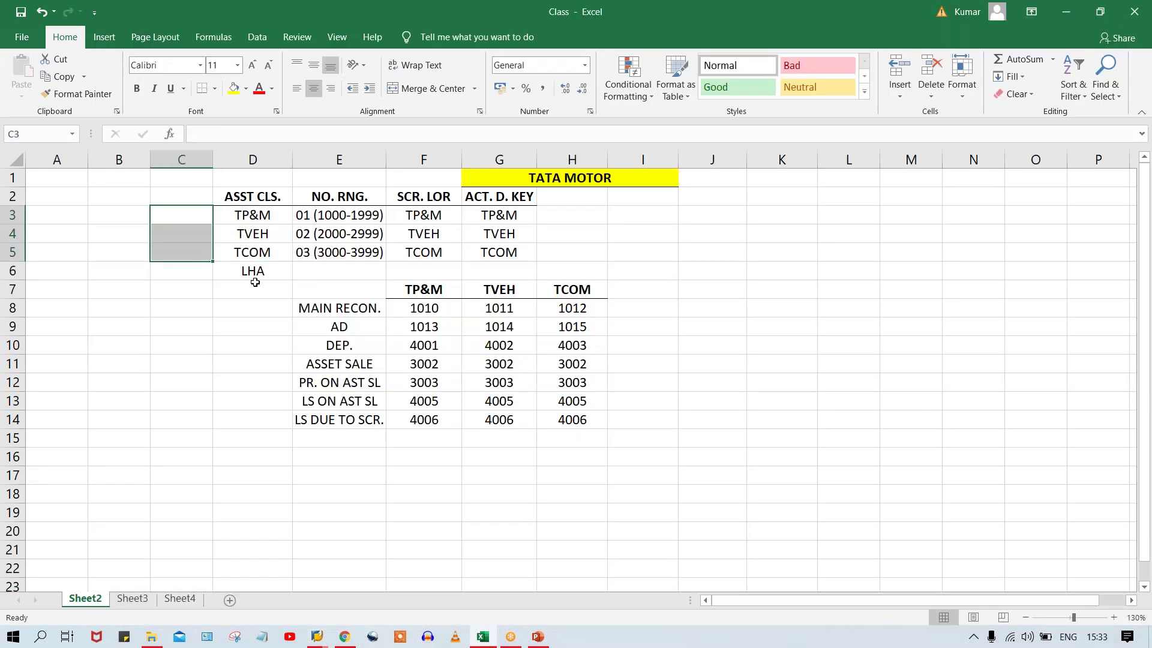
pyautogui.click(166, 272)
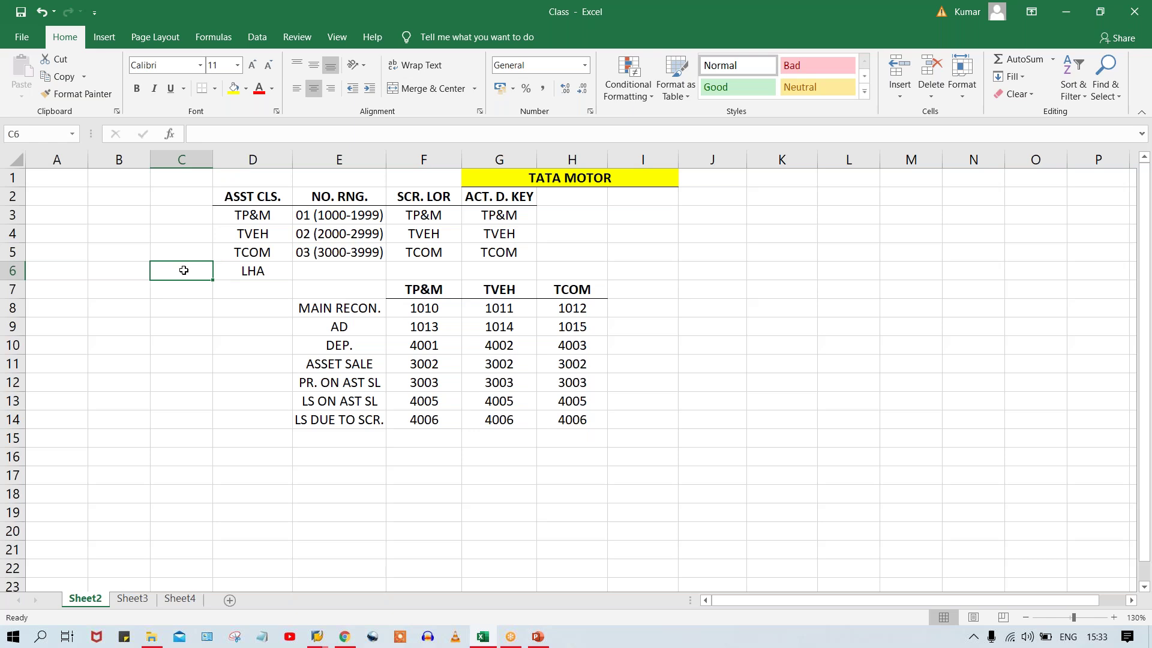
pyautogui.click(196, 222)
pyautogui.click(193, 234)
pyautogui.click(187, 263)
pyautogui.click(193, 255)
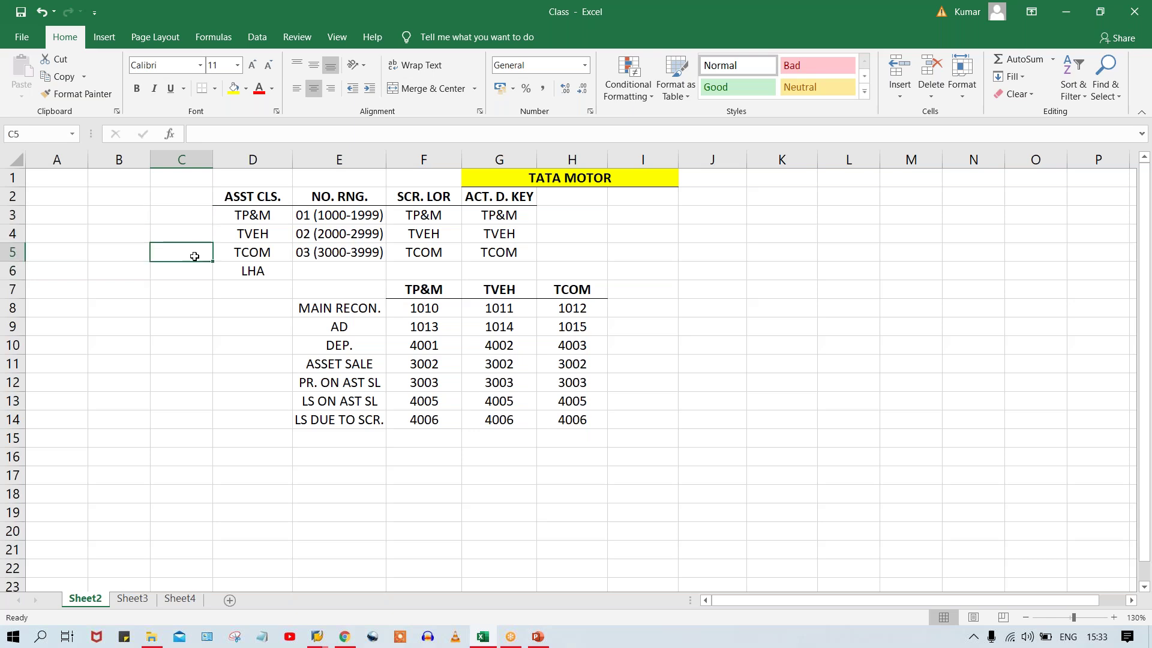
# Review the asset classes LHA, TP&M, TVEH and TCOM in cells D3 to D6 of the class sheet.
pyautogui.click(247, 271)
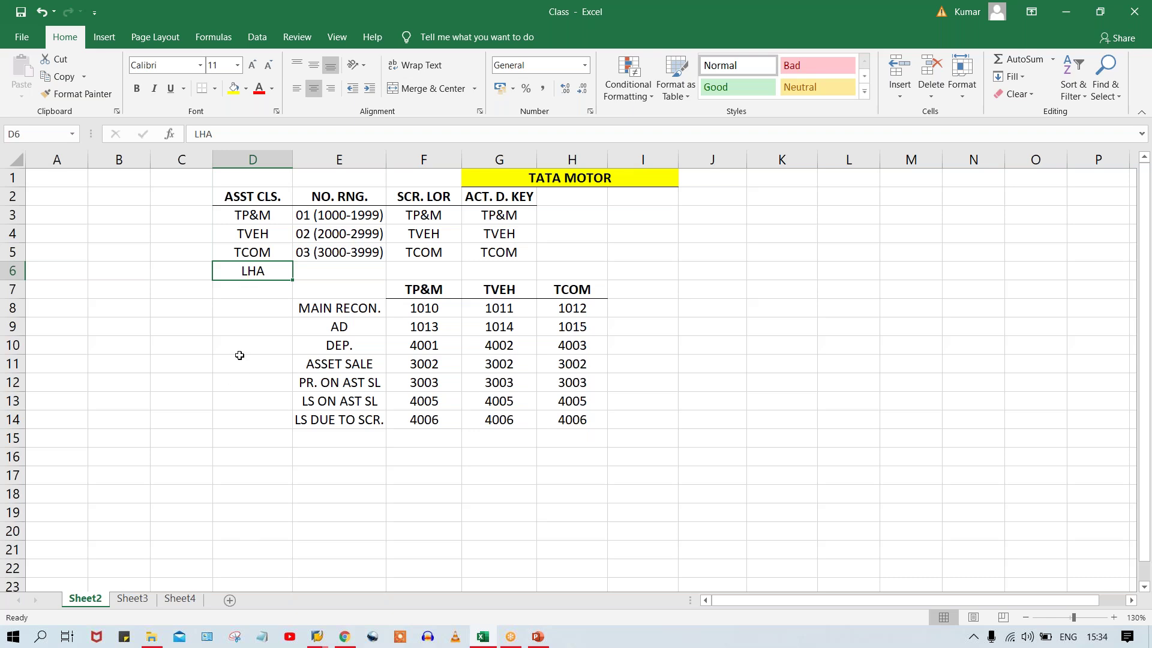
pyautogui.click(257, 222)
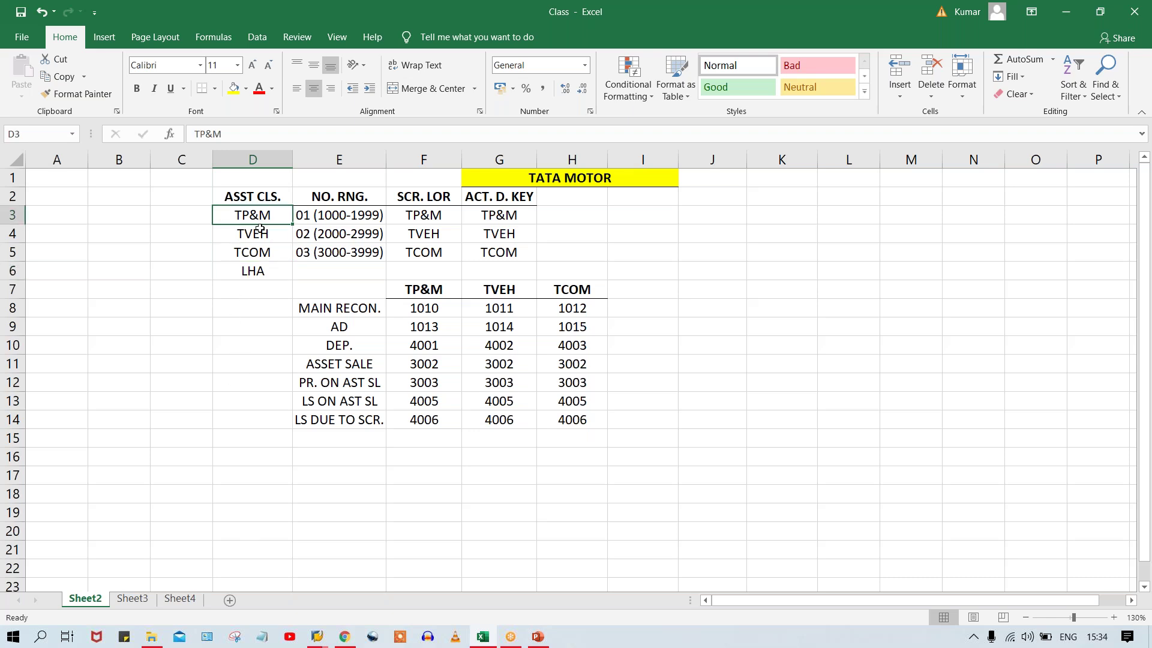
pyautogui.click(258, 235)
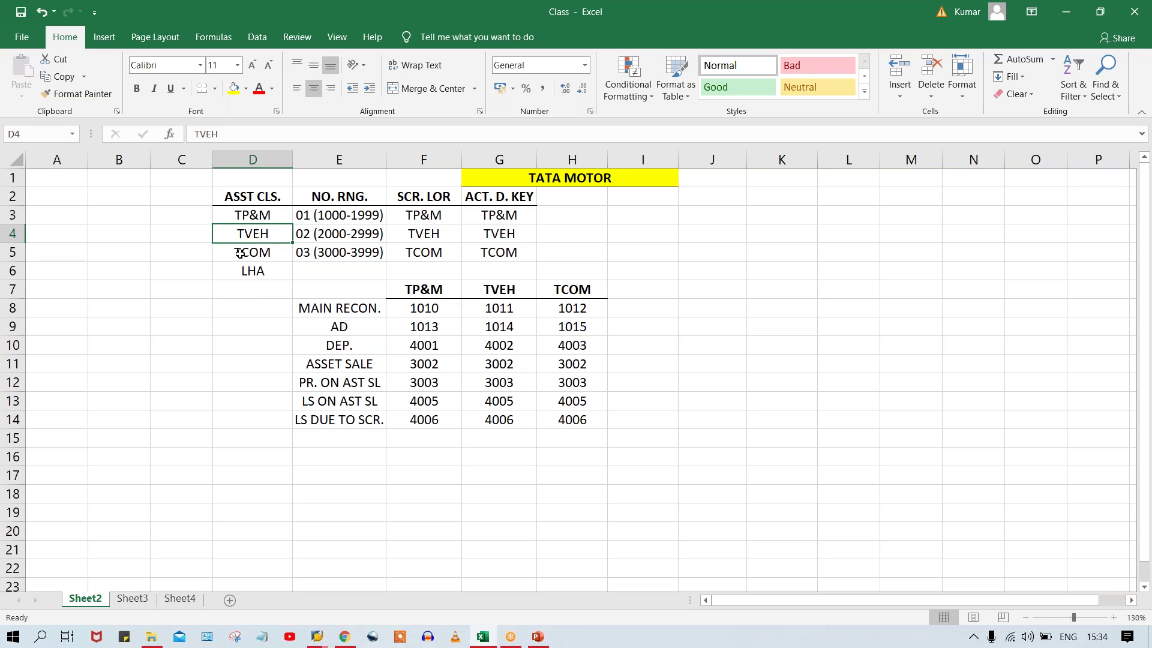
pyautogui.click(258, 212)
pyautogui.click(251, 236)
pyautogui.click(246, 250)
pyautogui.click(246, 218)
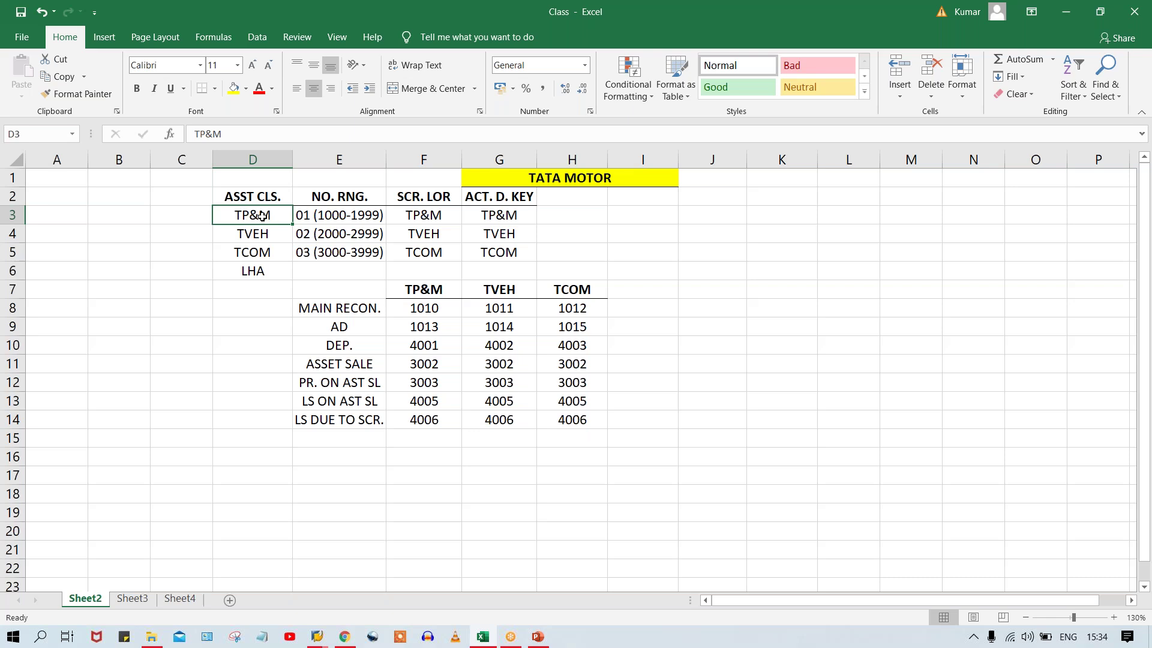
pyautogui.click(251, 236)
pyautogui.click(256, 253)
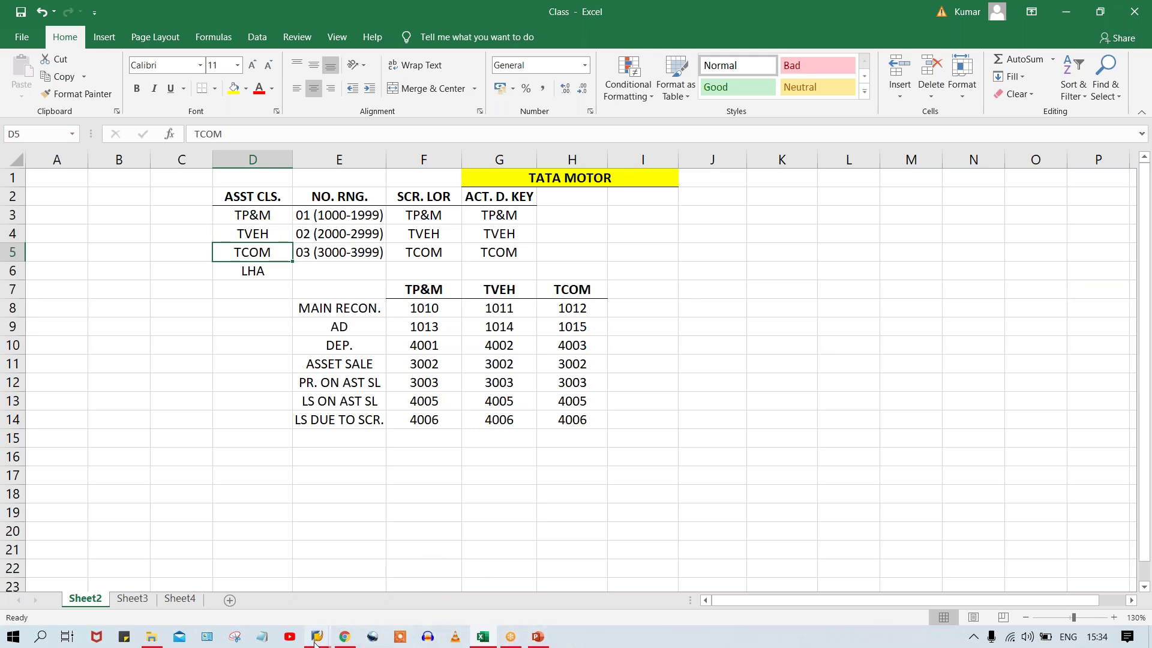
# Switch to the SAP tab layout session, open the activity Assign Tab Layouts to Asset Classes and check its transaction code.
pyautogui.moveTo(317, 636)
pyautogui.moveTo(465, 592)
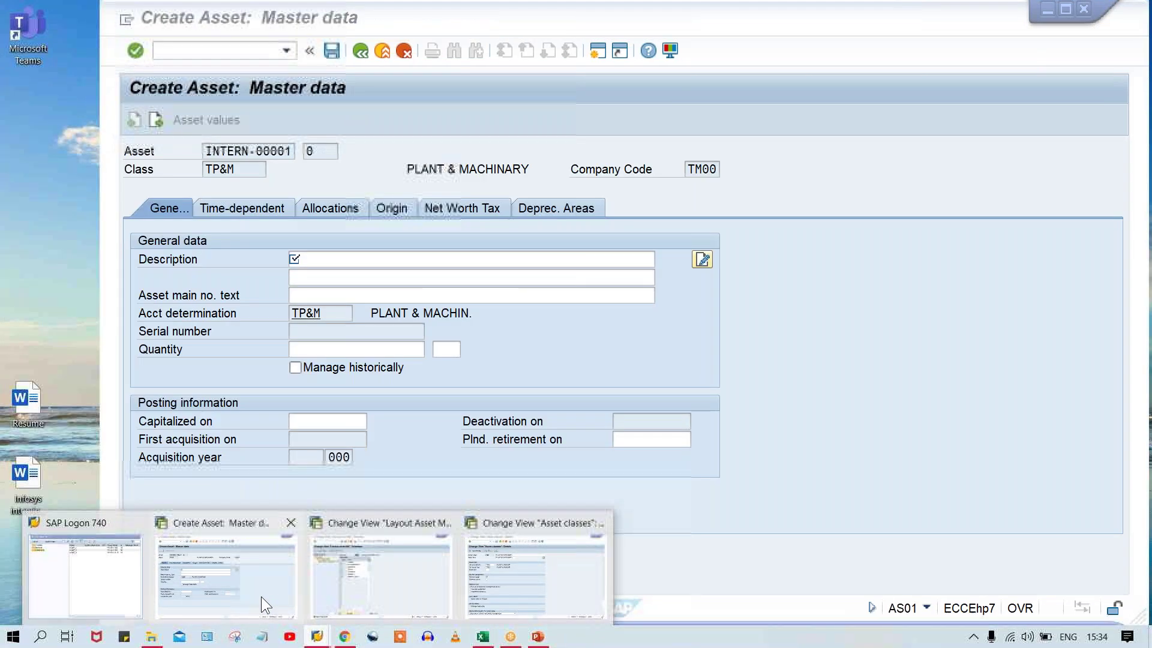
pyautogui.click(404, 578)
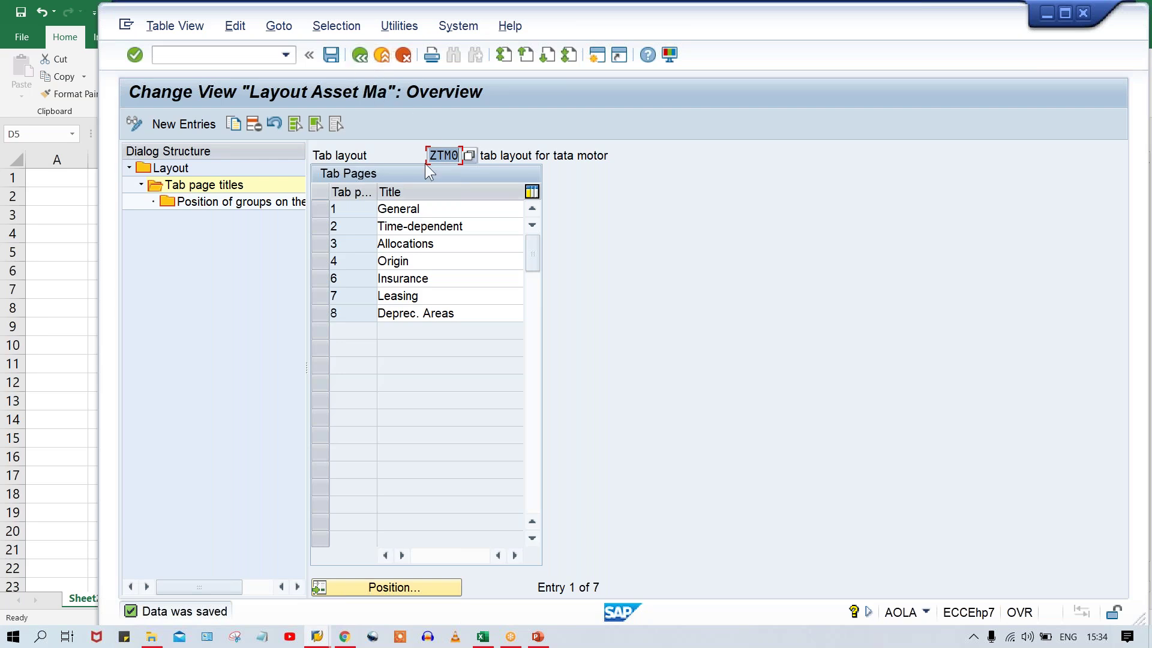
pyautogui.click(360, 55)
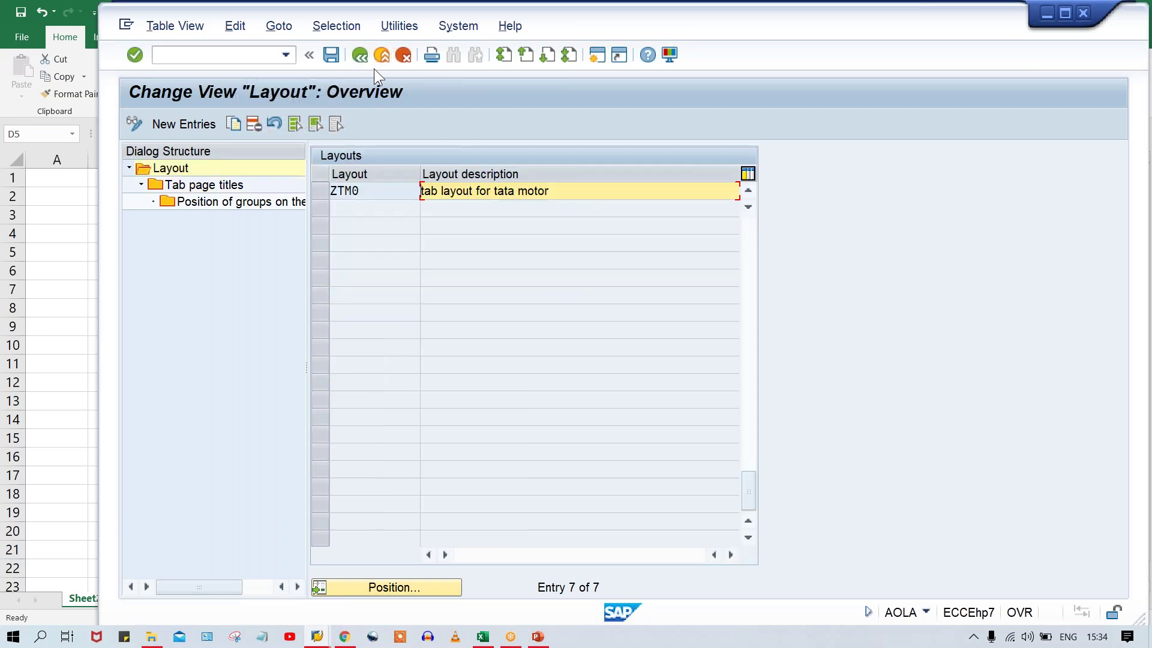
pyautogui.click(360, 55)
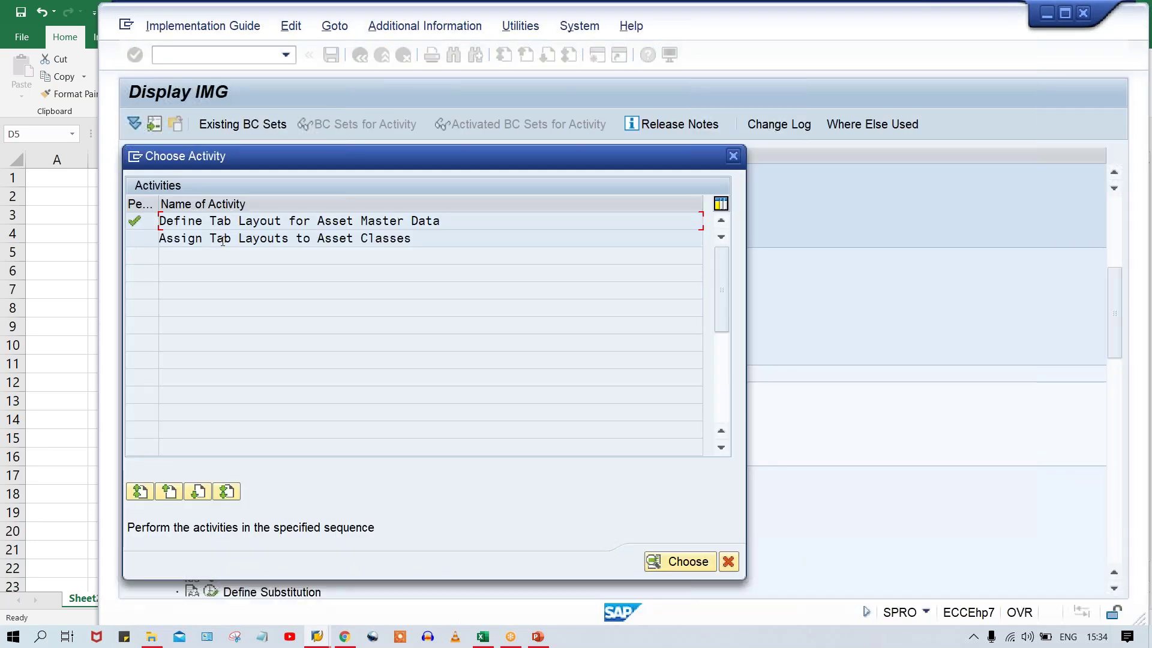
pyautogui.doubleClick(213, 238)
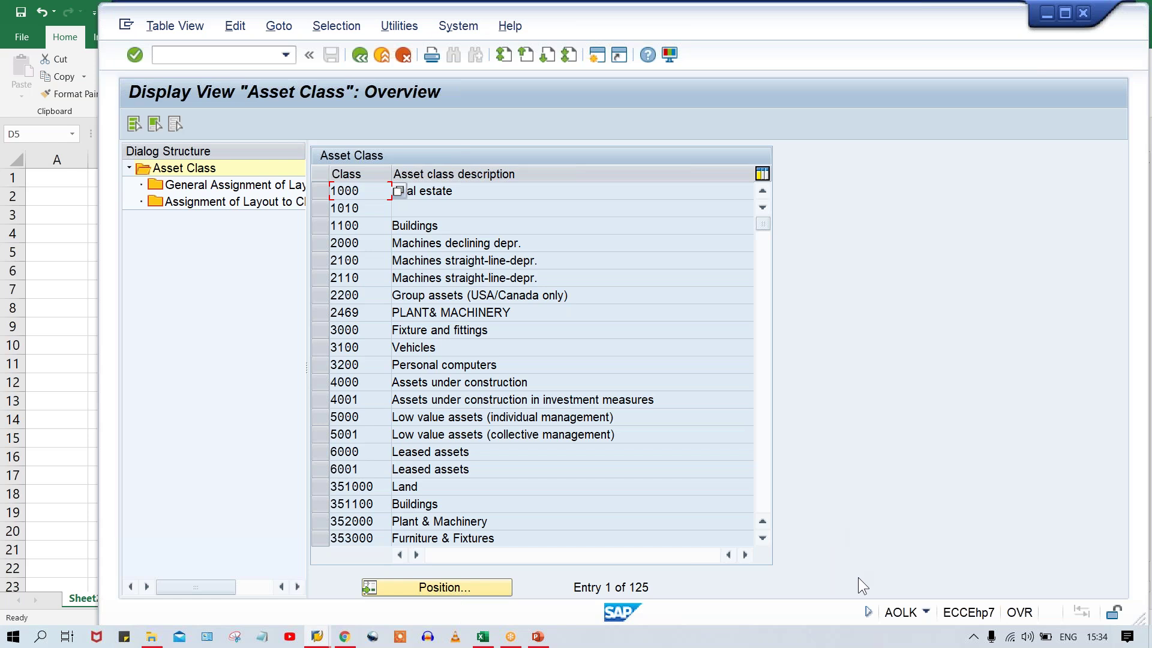
pyautogui.click(924, 611)
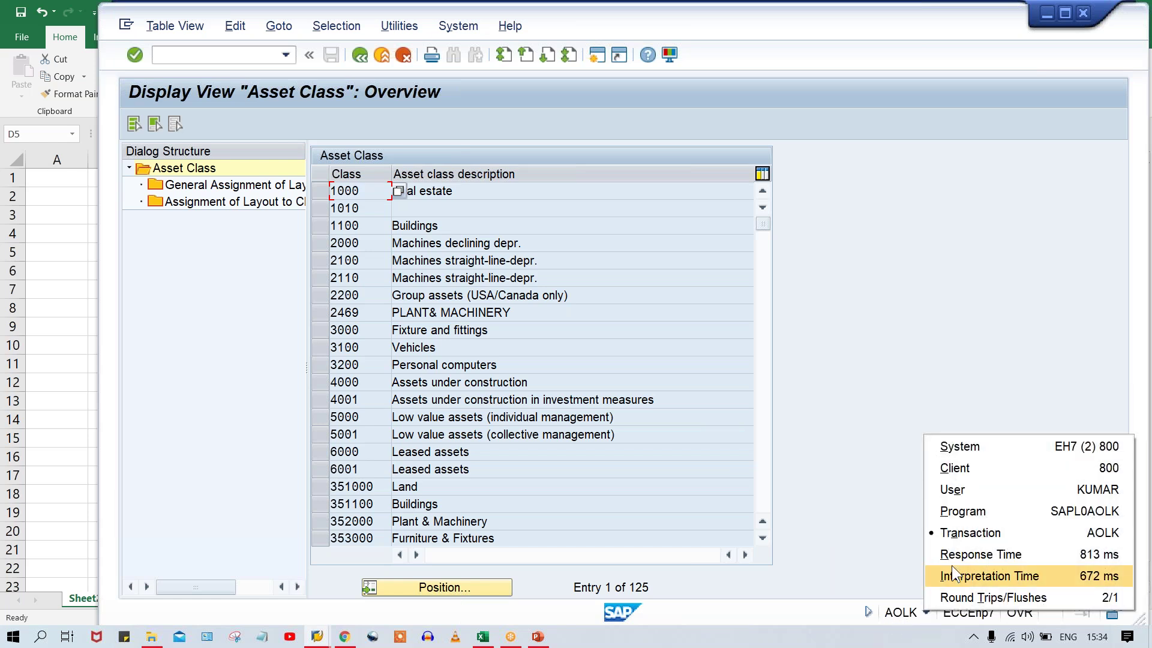
pyautogui.click(968, 534)
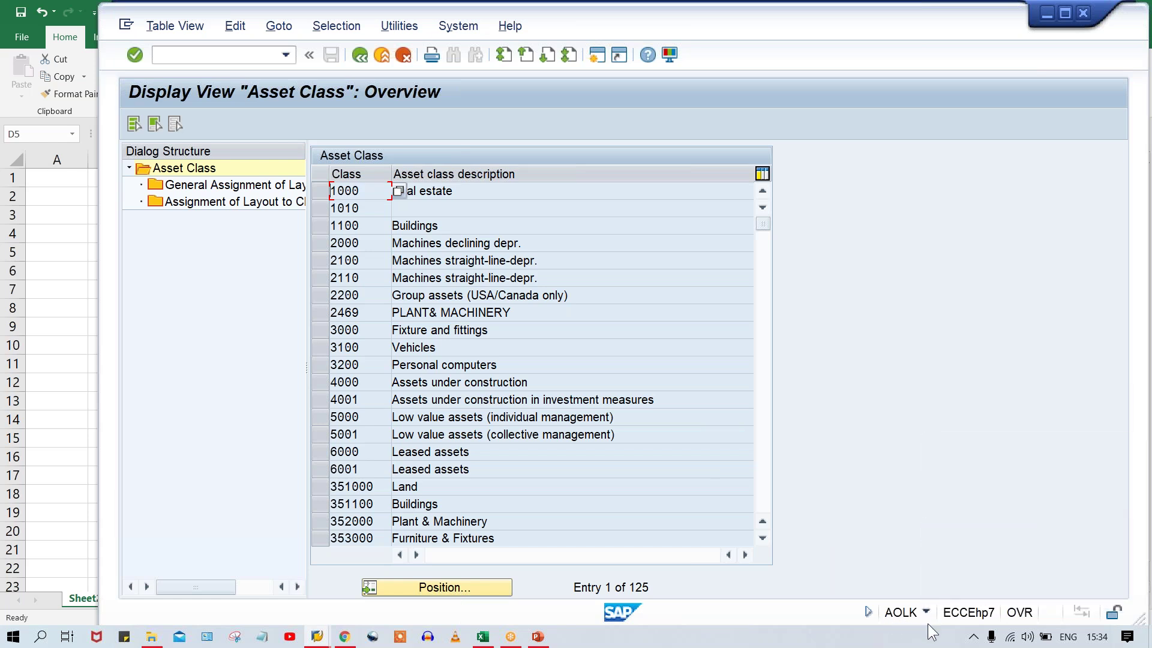
# Locate asset class TP&M in the asset class overview and open its general assignment of layout.
pyautogui.click(927, 612)
pyautogui.click(971, 535)
pyautogui.click(410, 589)
pyautogui.click(345, 259)
pyautogui.click(343, 271)
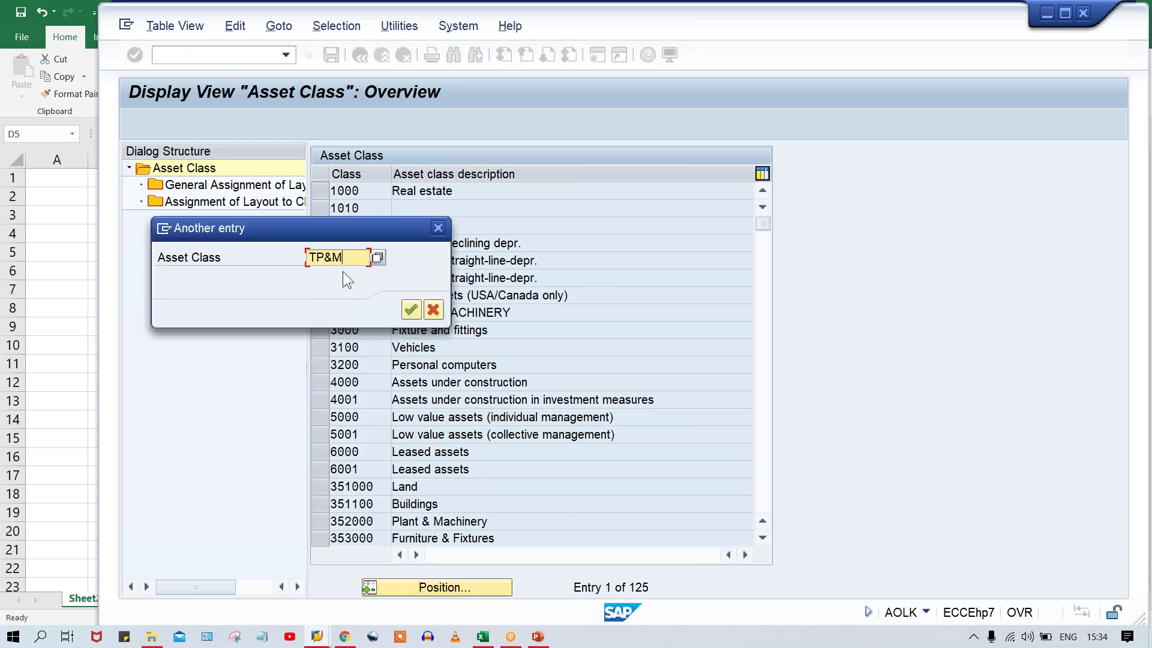
pyautogui.press('Return')
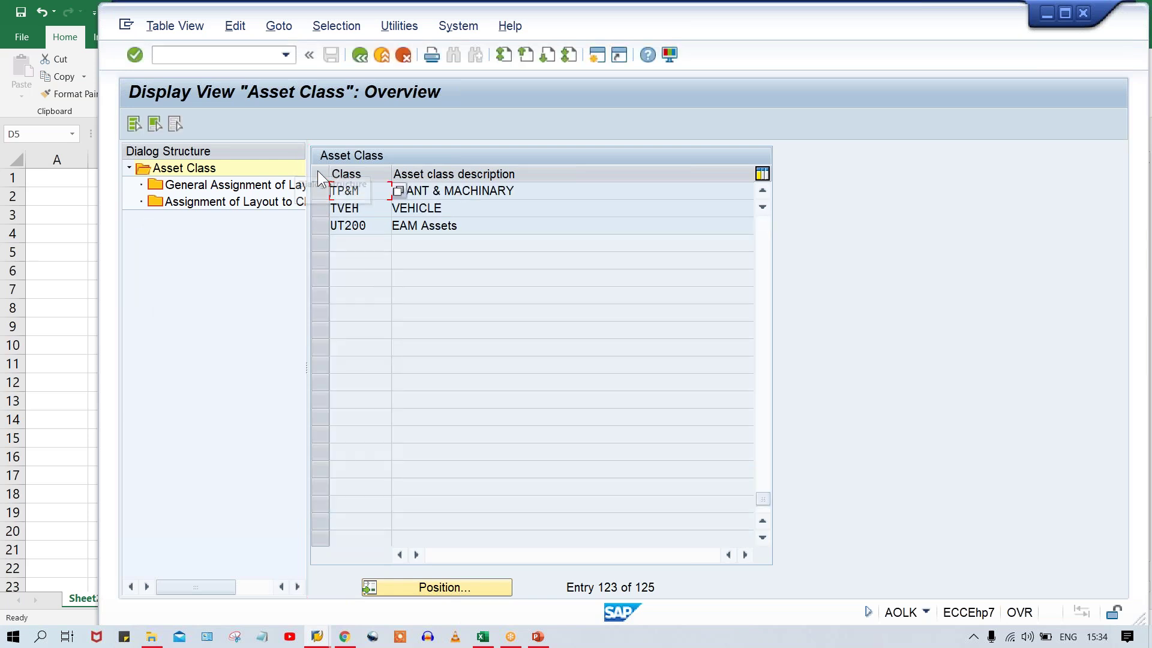
pyautogui.doubleClick(207, 186)
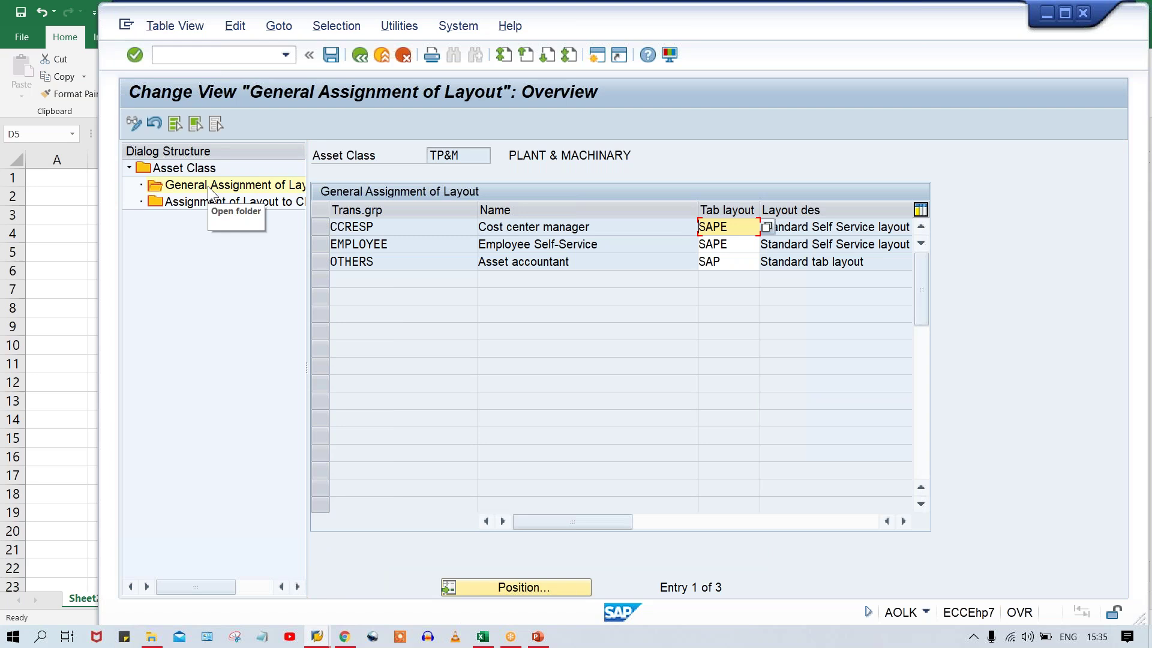
# Set the tab layout for transaction group OTHERS to ZTM0 and save it under customizing request EH7K900724.
pyautogui.moveTo(727, 265); pyautogui.dragTo(686, 265)
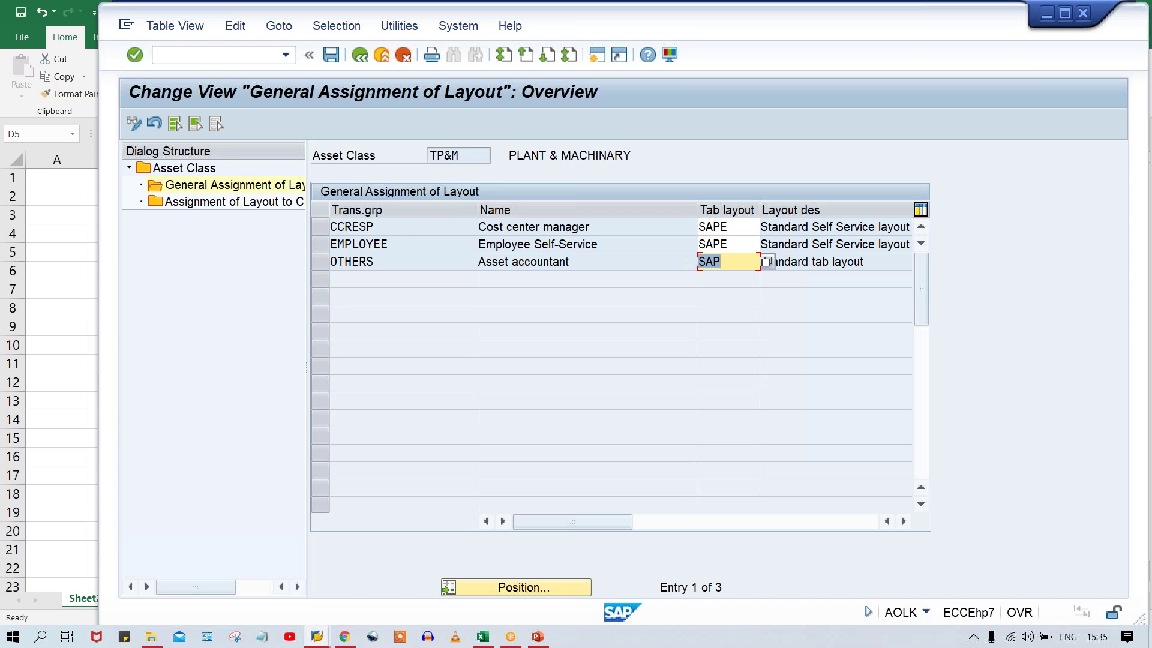
pyautogui.write('ZTM0')
pyautogui.press('Return')
pyautogui.moveTo(890, 263); pyautogui.dragTo(760, 257)
pyautogui.hotkey('ctrl', 's')
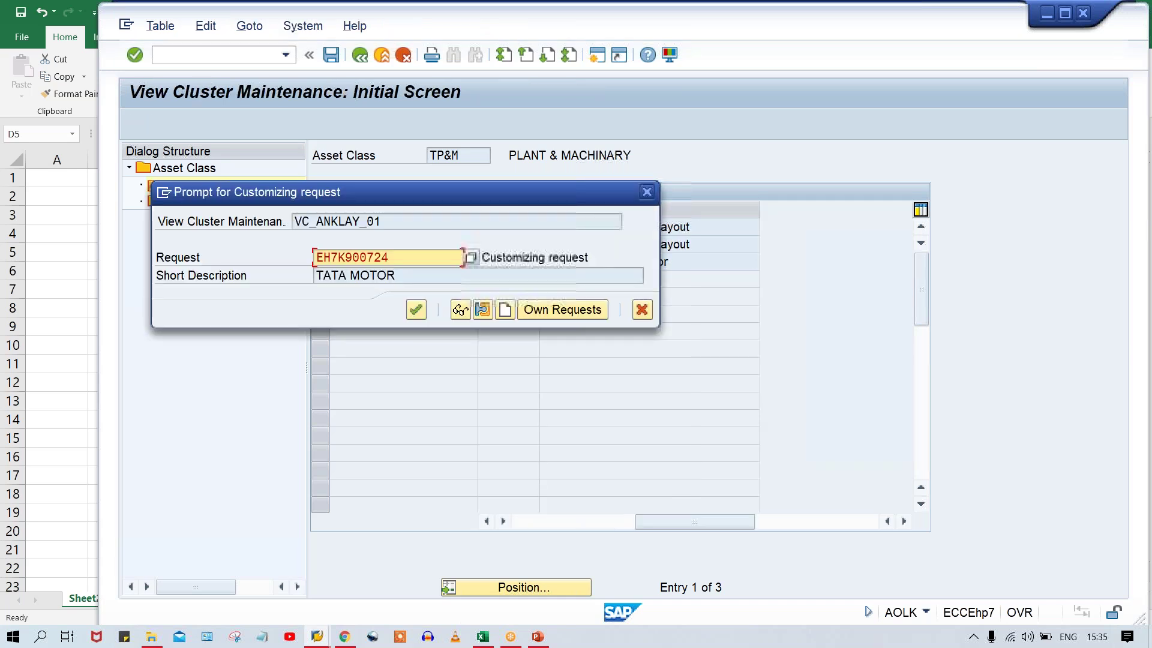
pyautogui.click(419, 307)
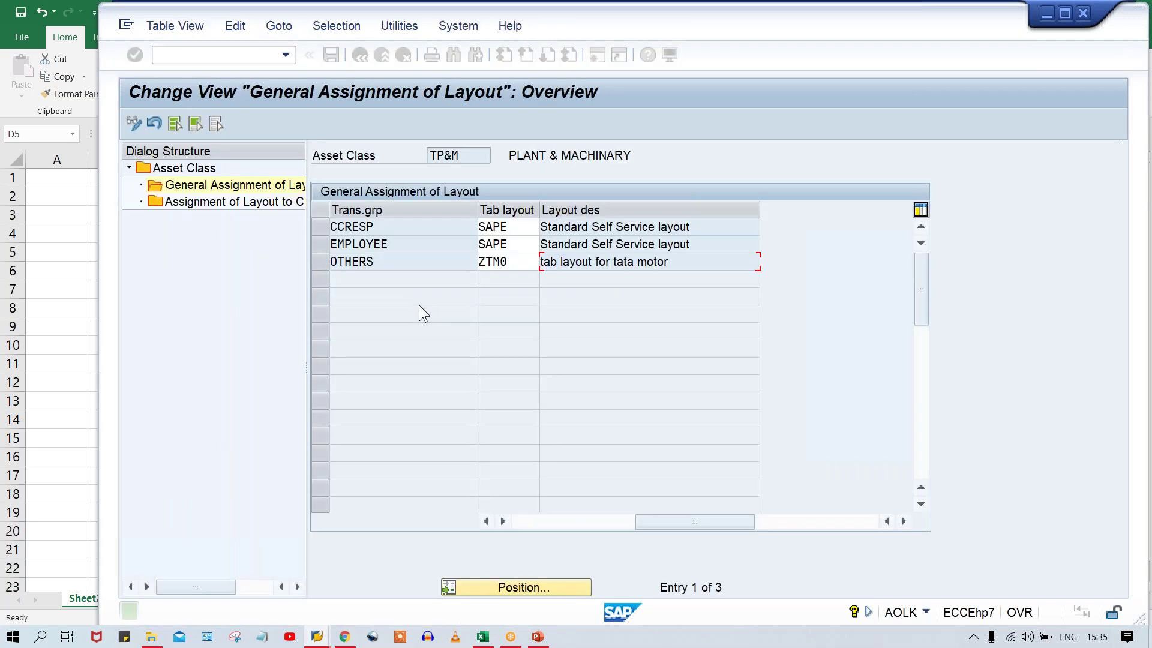
# Switch to the Create Asset session, restart AS01 for class TP&M in company code TM00, and check the master data tabs.
pyautogui.click(317, 636)
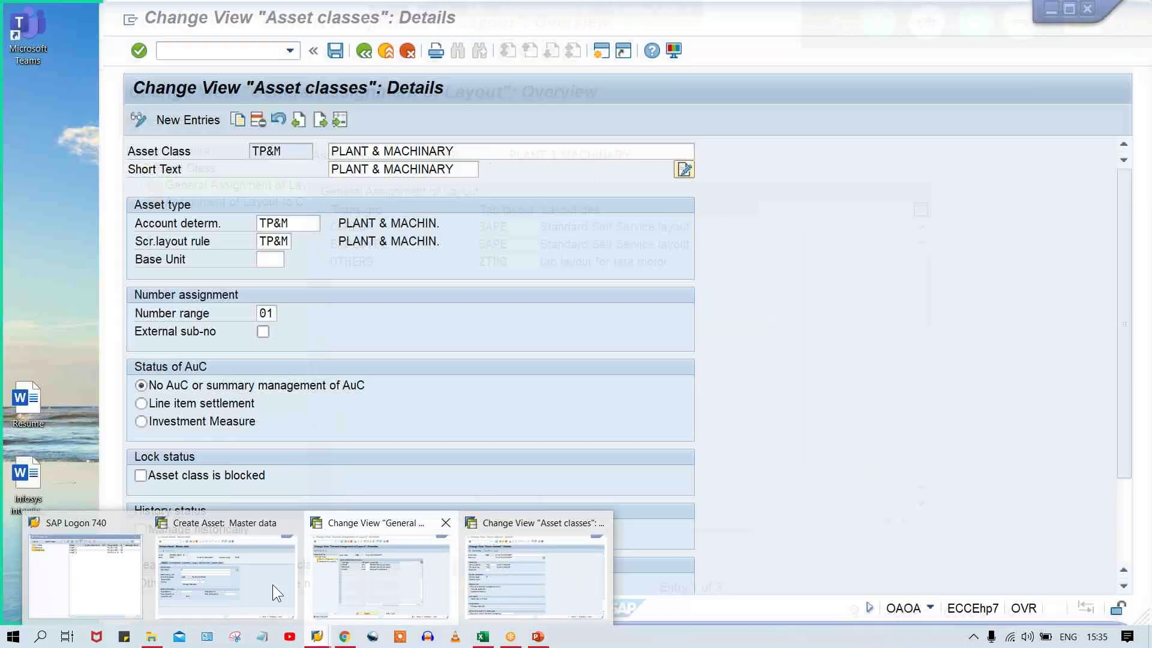
pyautogui.click(265, 582)
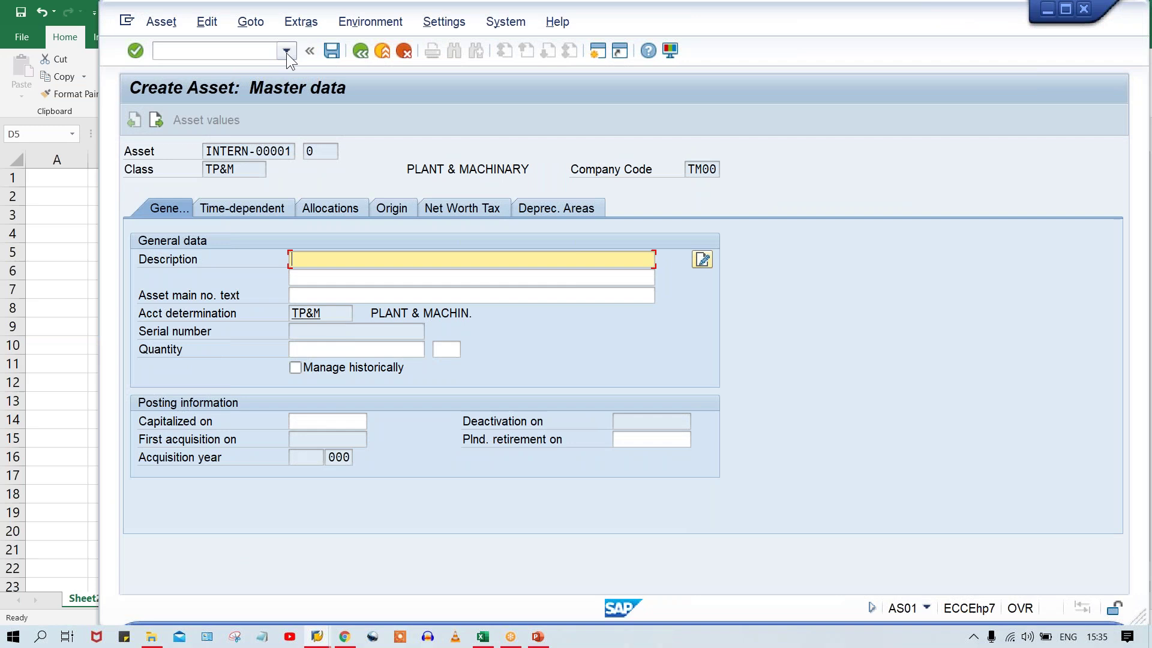
pyautogui.click(287, 53)
pyautogui.click(262, 77)
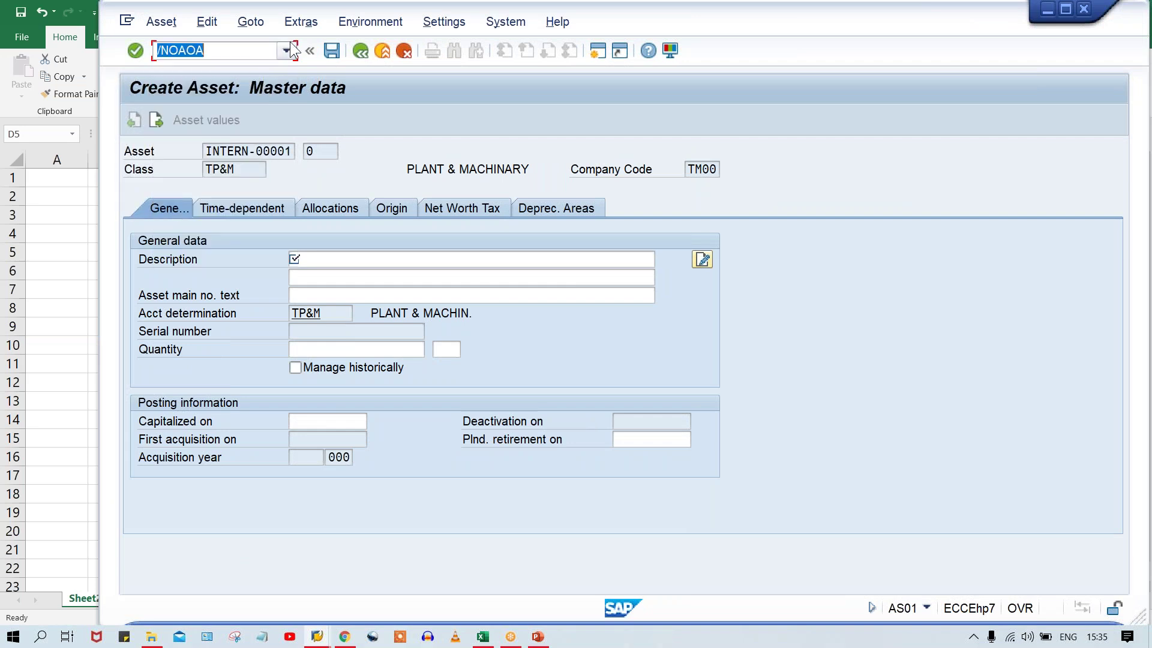
pyautogui.click(288, 50)
pyautogui.click(252, 69)
pyautogui.press('Return')
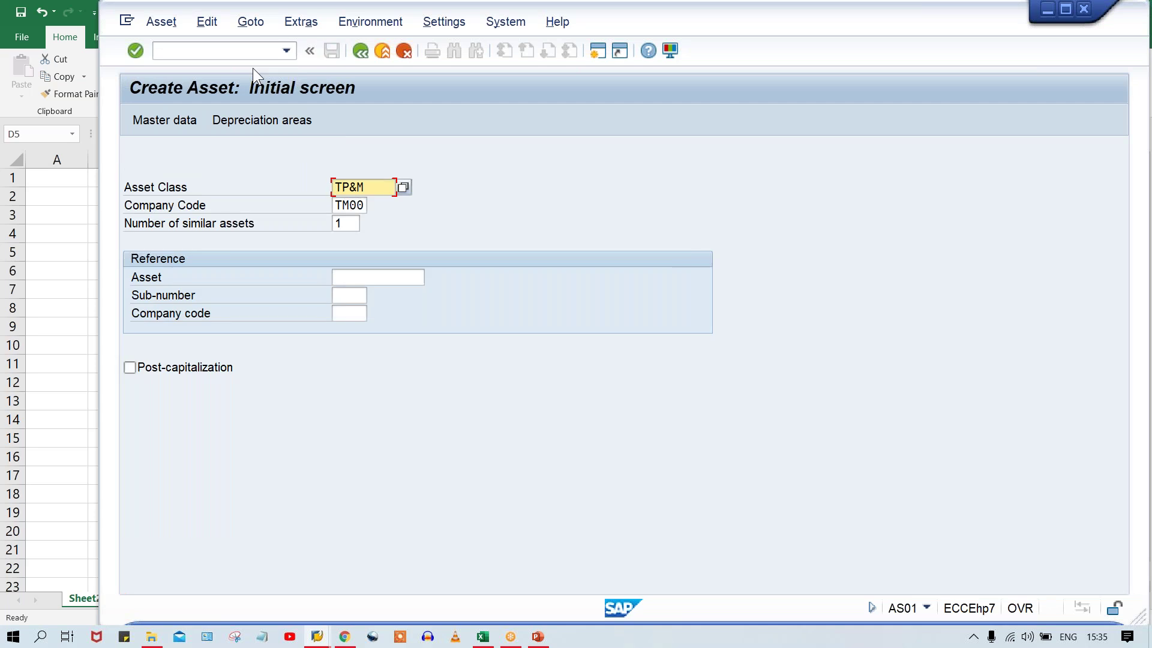
pyautogui.press('Return')
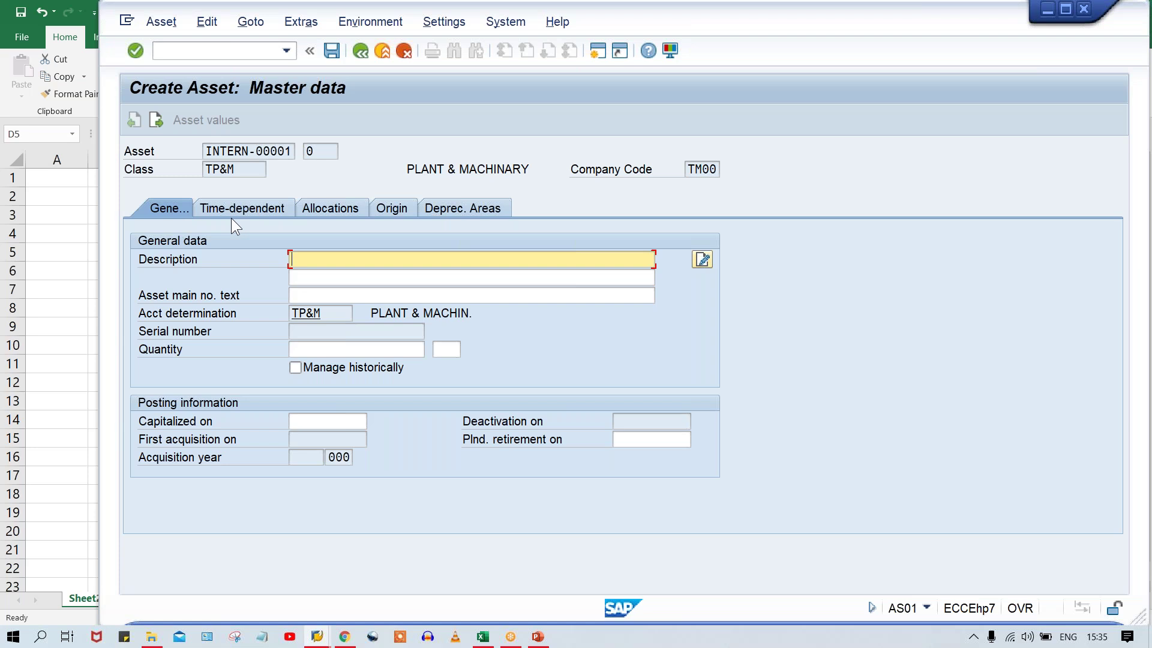
pyautogui.click(331, 212)
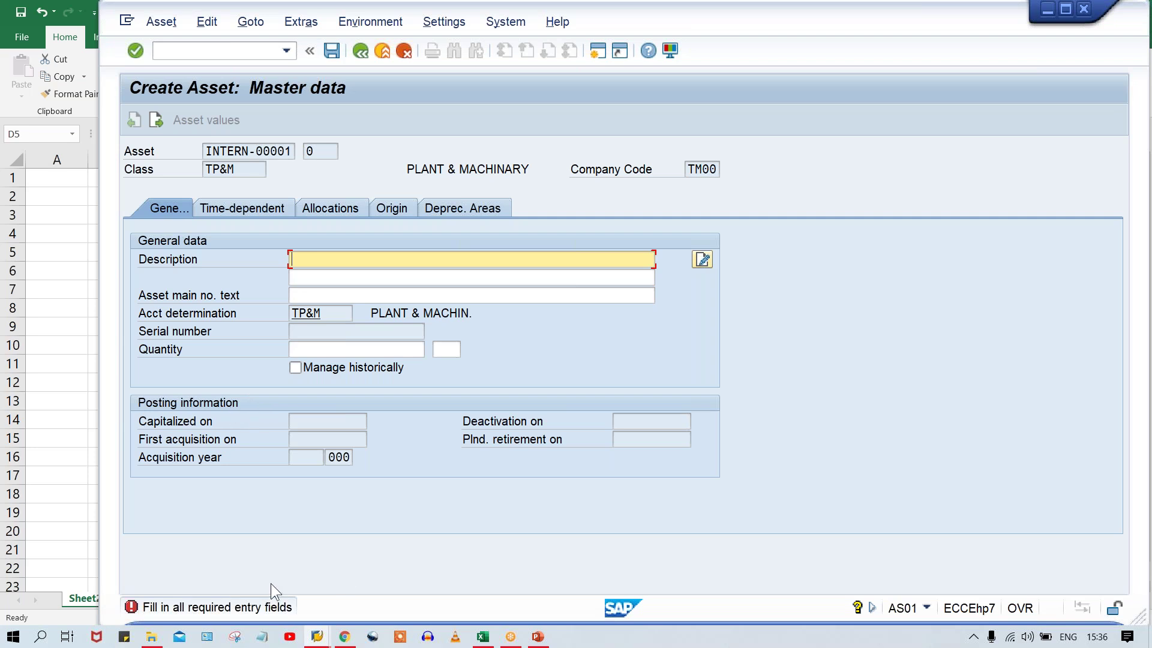
# Return from the layout assignment session to the IMG and open Define Screen Layout for Asset Master Data.
pyautogui.click(318, 636)
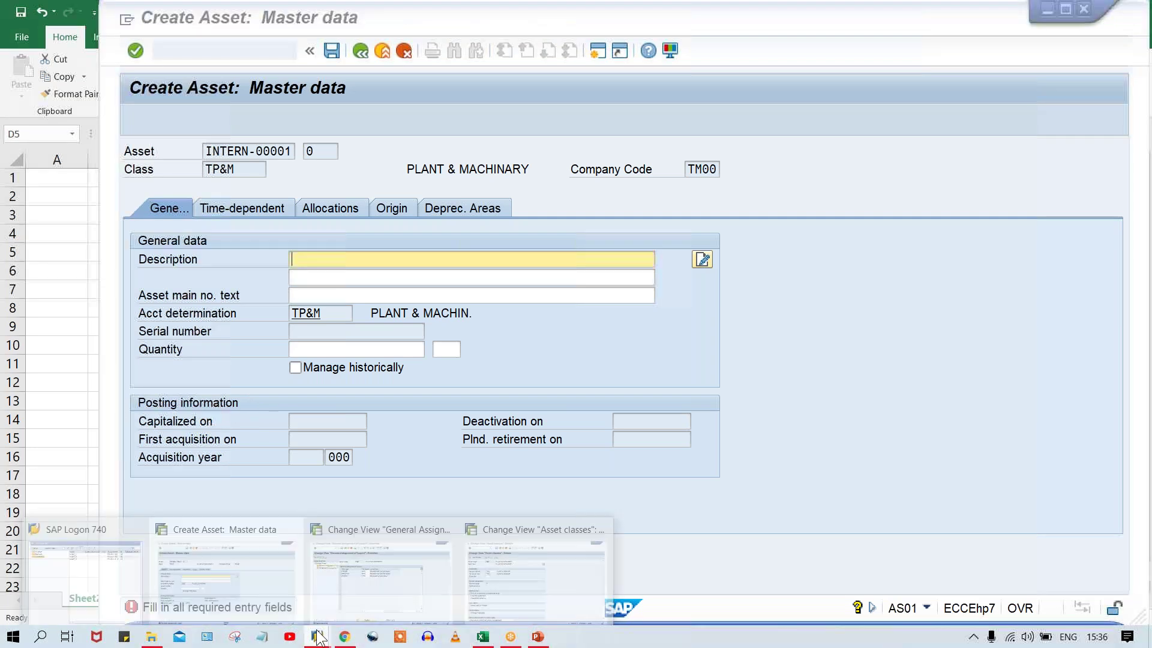
pyautogui.click(206, 398)
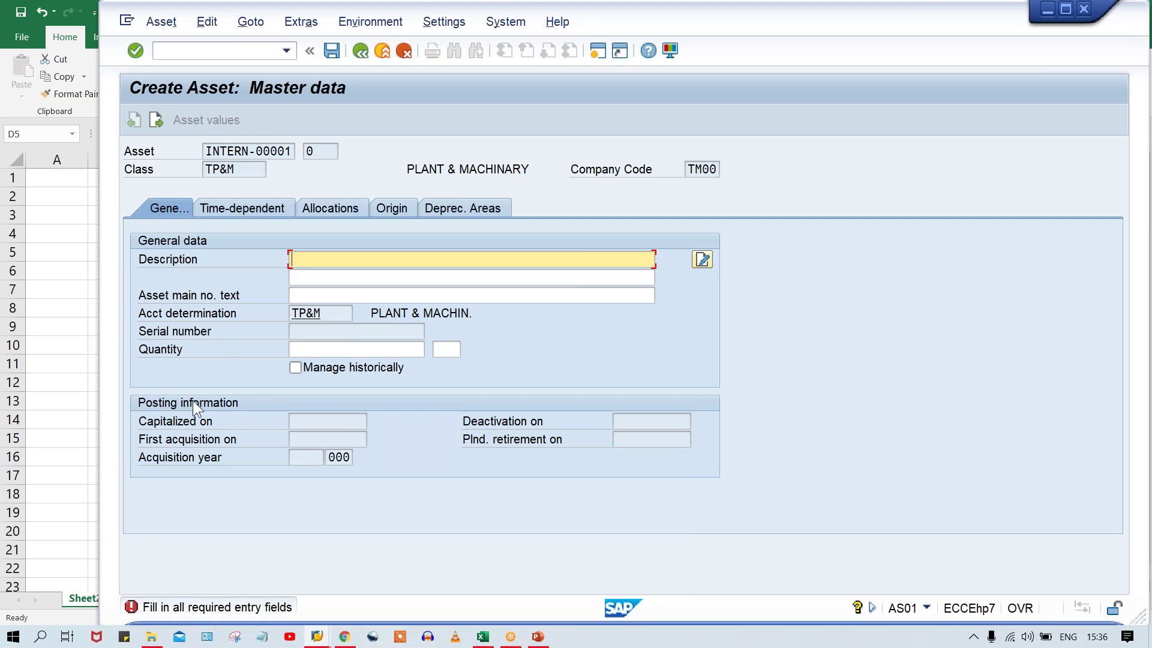
pyautogui.click(319, 635)
pyautogui.moveTo(400, 580)
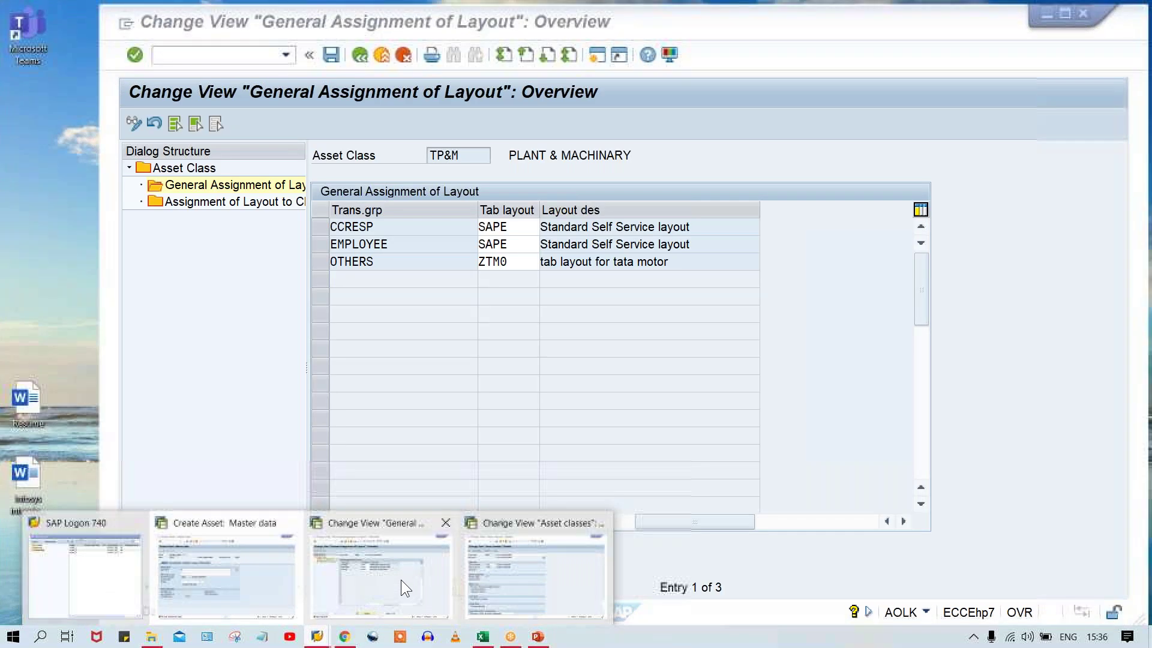
pyautogui.click(368, 578)
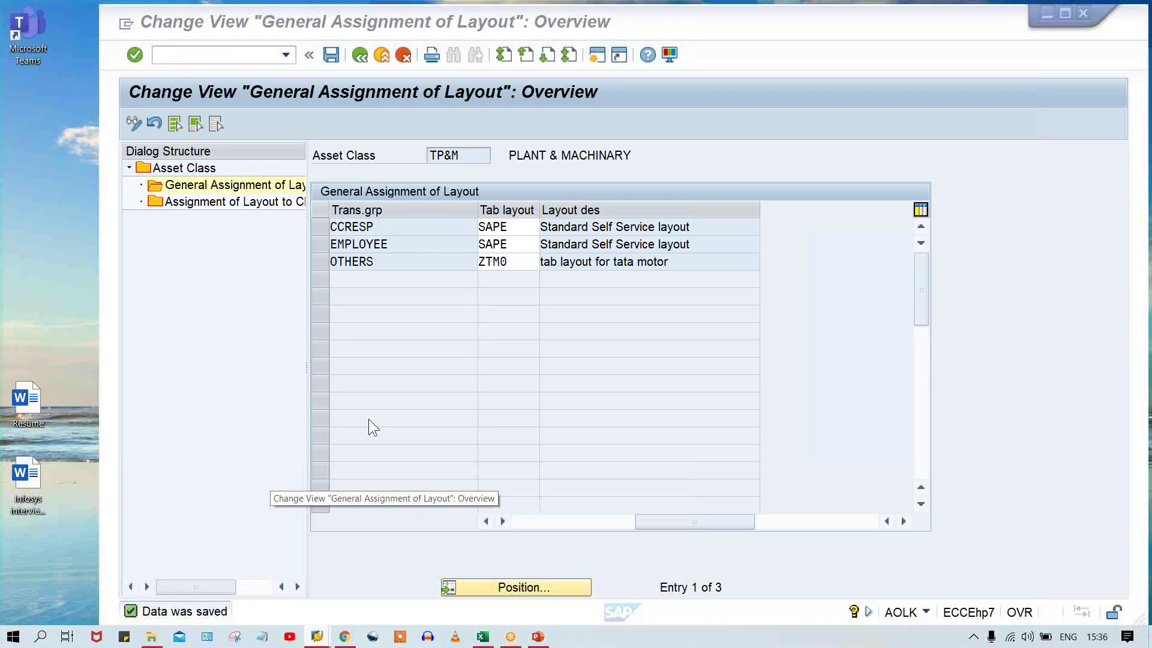
pyautogui.click(360, 58)
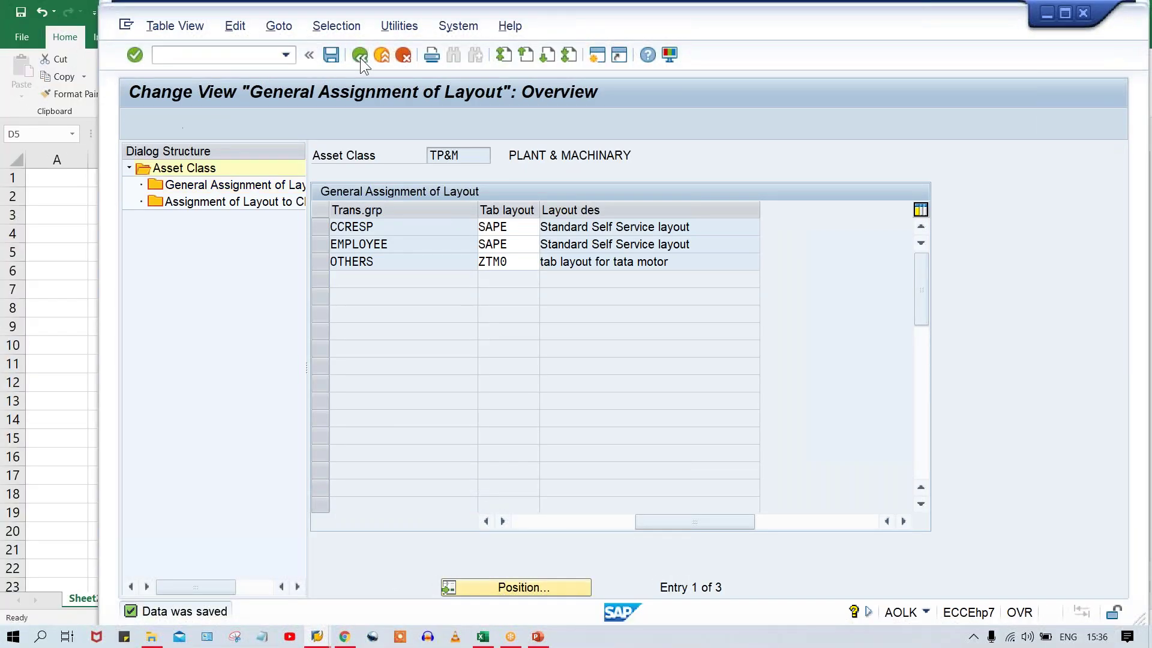
pyautogui.click(360, 57)
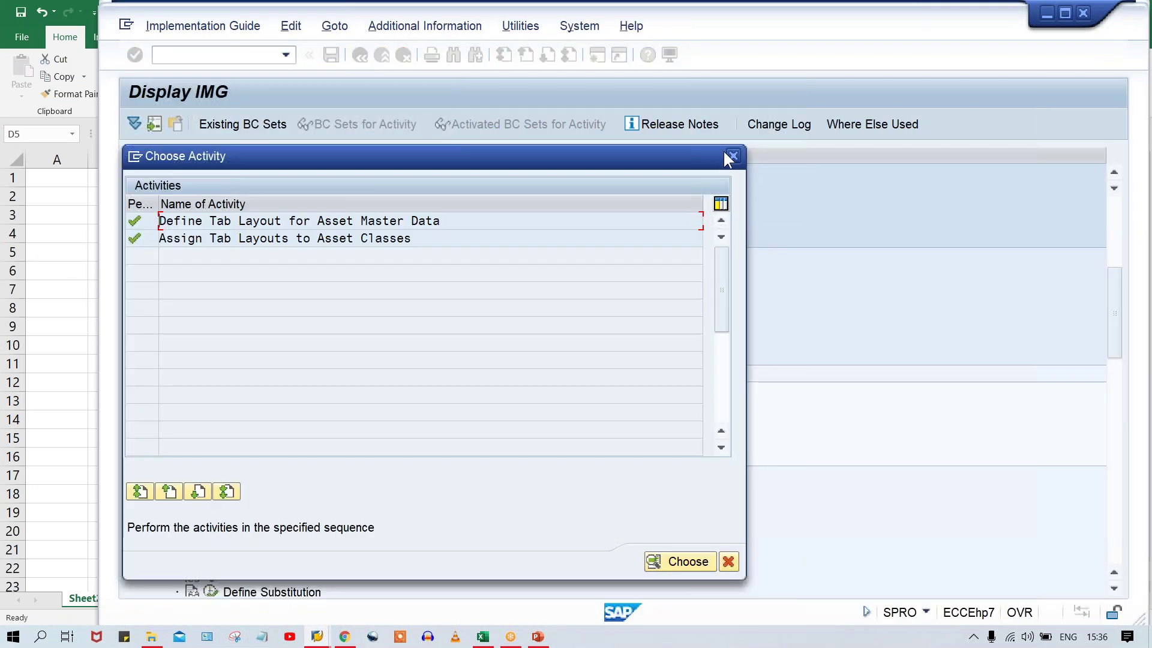
pyautogui.click(231, 390)
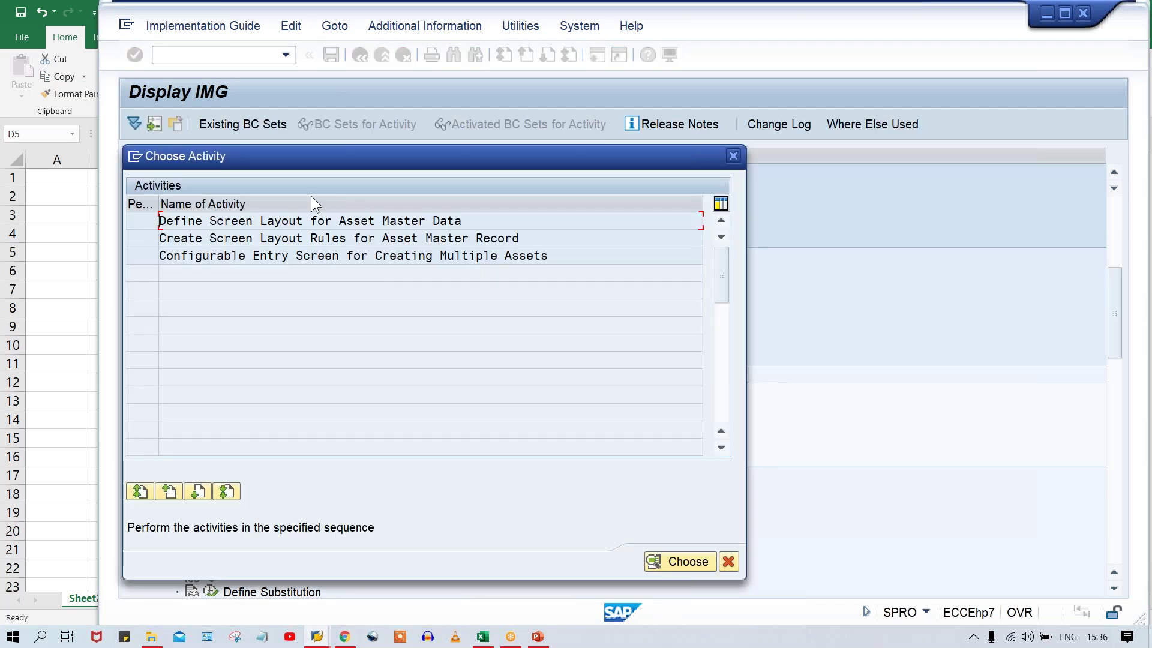
pyautogui.doubleClick(334, 224)
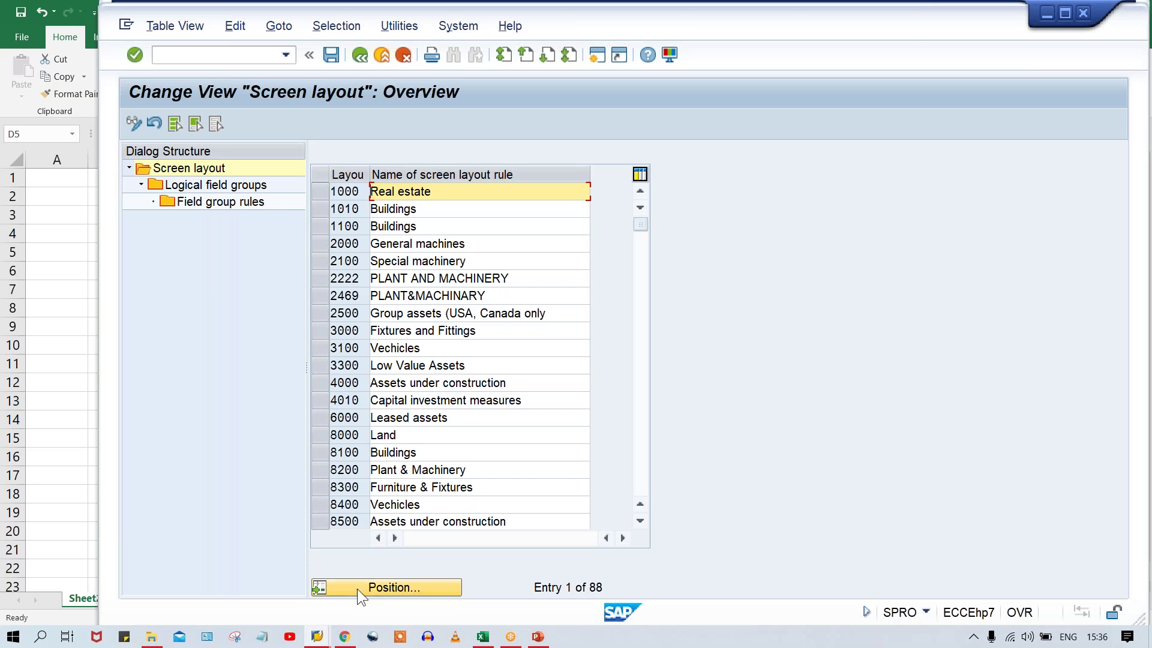
# Locate screen layout TP&M and open its logical field groups.
pyautogui.click(357, 588)
pyautogui.click(340, 297)
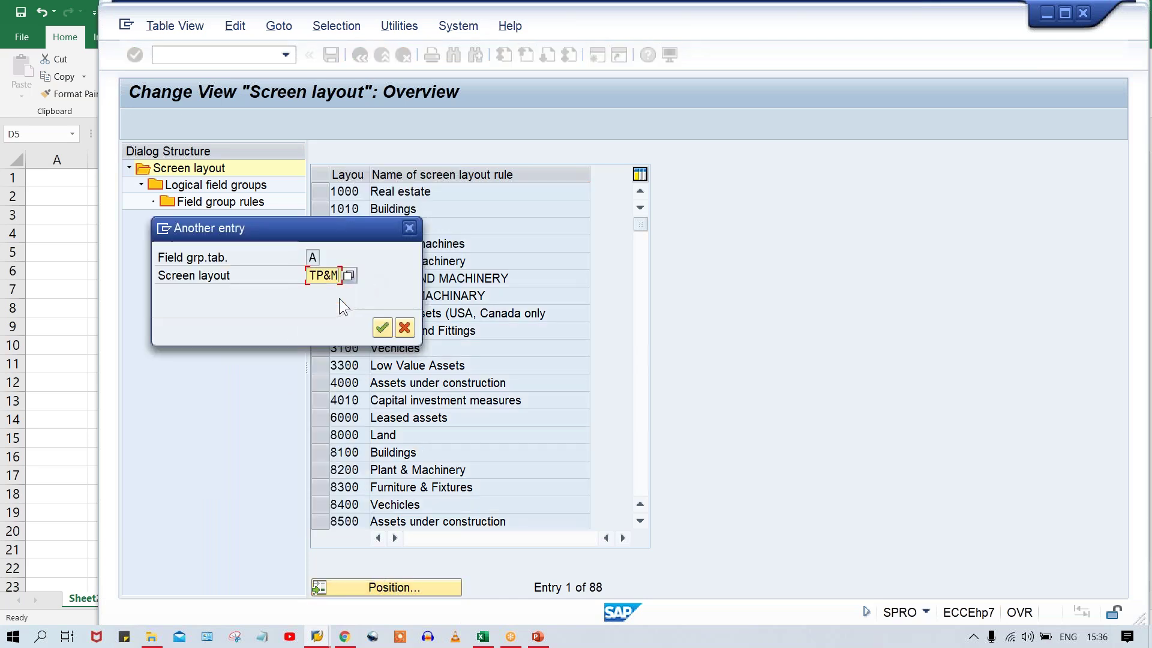
pyautogui.press('Return')
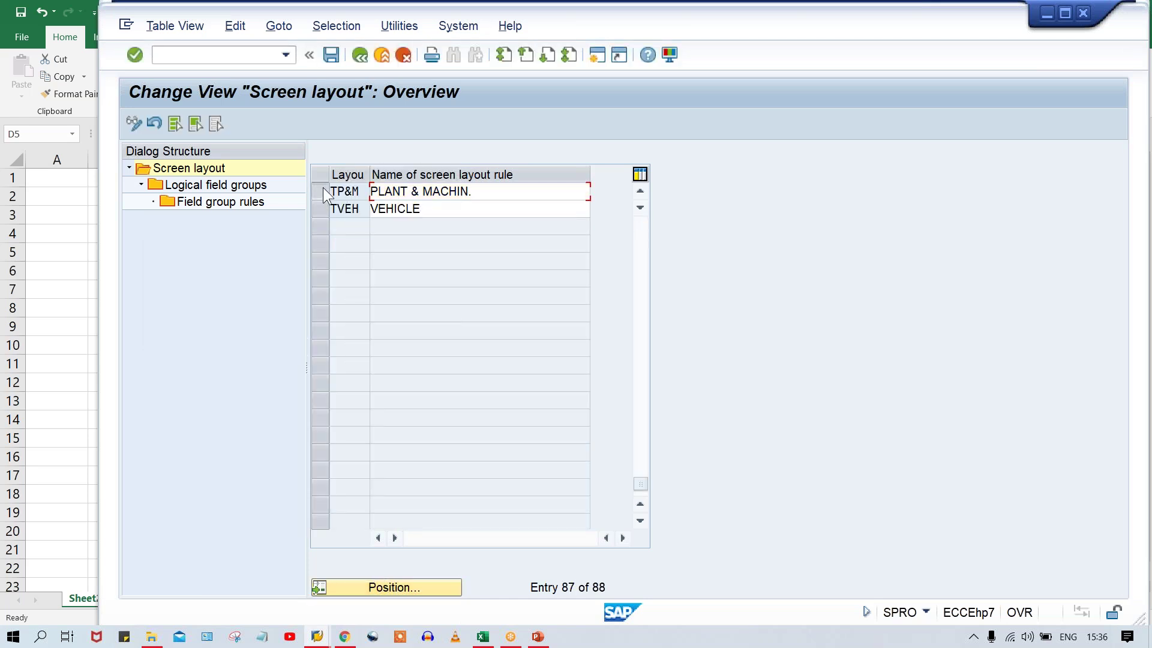
pyautogui.click(323, 187)
pyautogui.doubleClick(211, 183)
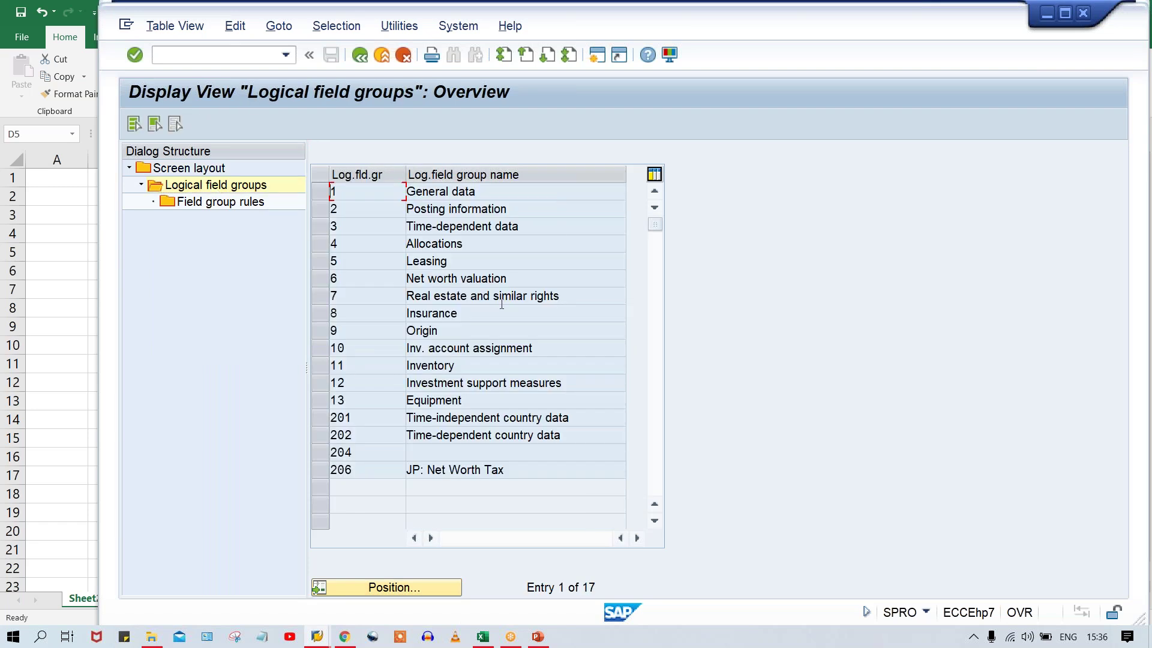
# Examine the logical field groups from Posting information through Inventory, ending with the Inventory row selected.
pyautogui.click(523, 210)
pyautogui.click(540, 225)
pyautogui.click(538, 278)
pyautogui.click(540, 296)
pyautogui.click(478, 315)
pyautogui.click(475, 331)
pyautogui.click(474, 368)
pyautogui.click(321, 370)
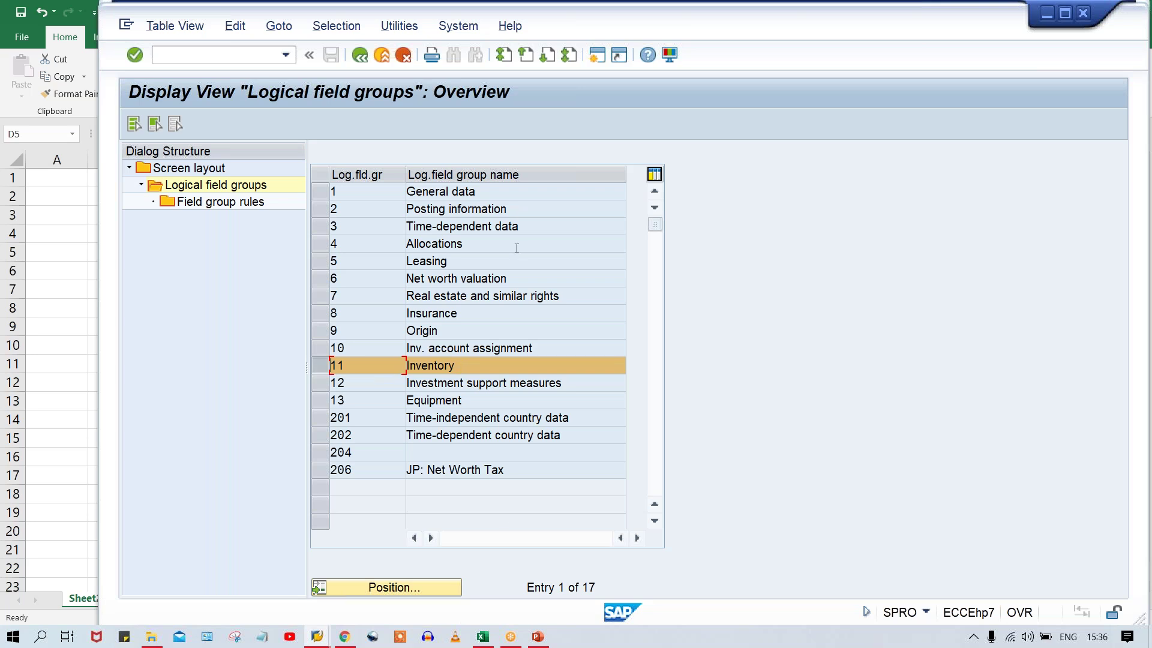
# Switch to the Excel workbook, enter GENERA in cell K3 of Sheet2, and move it to J3.
pyautogui.click(483, 637)
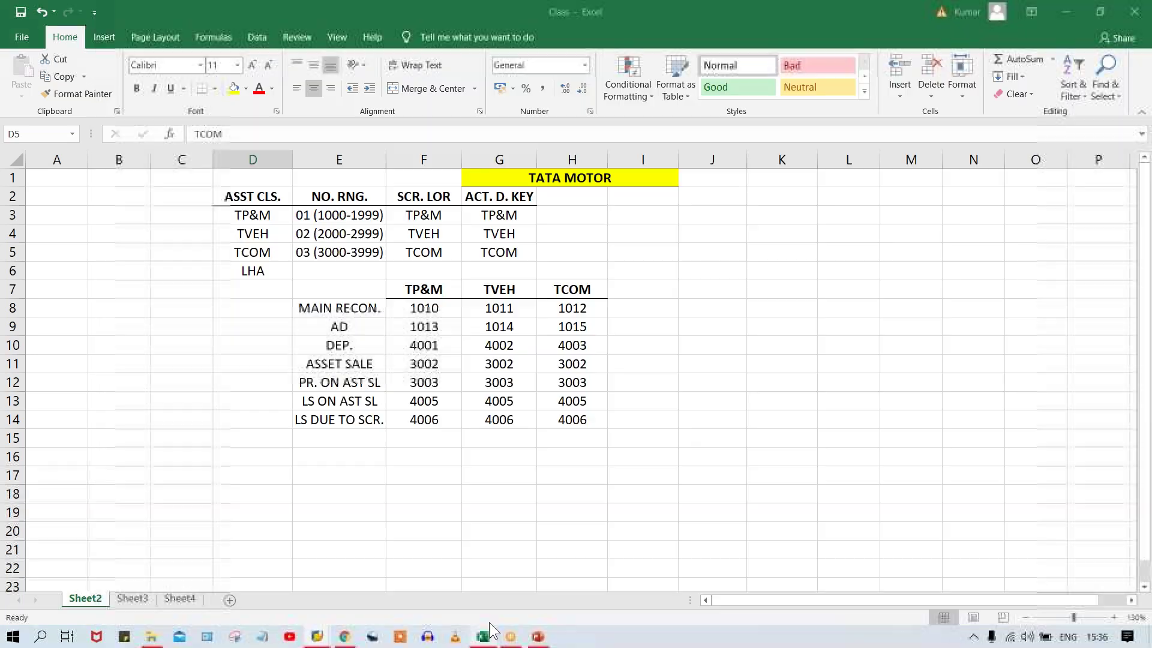
pyautogui.click(785, 212)
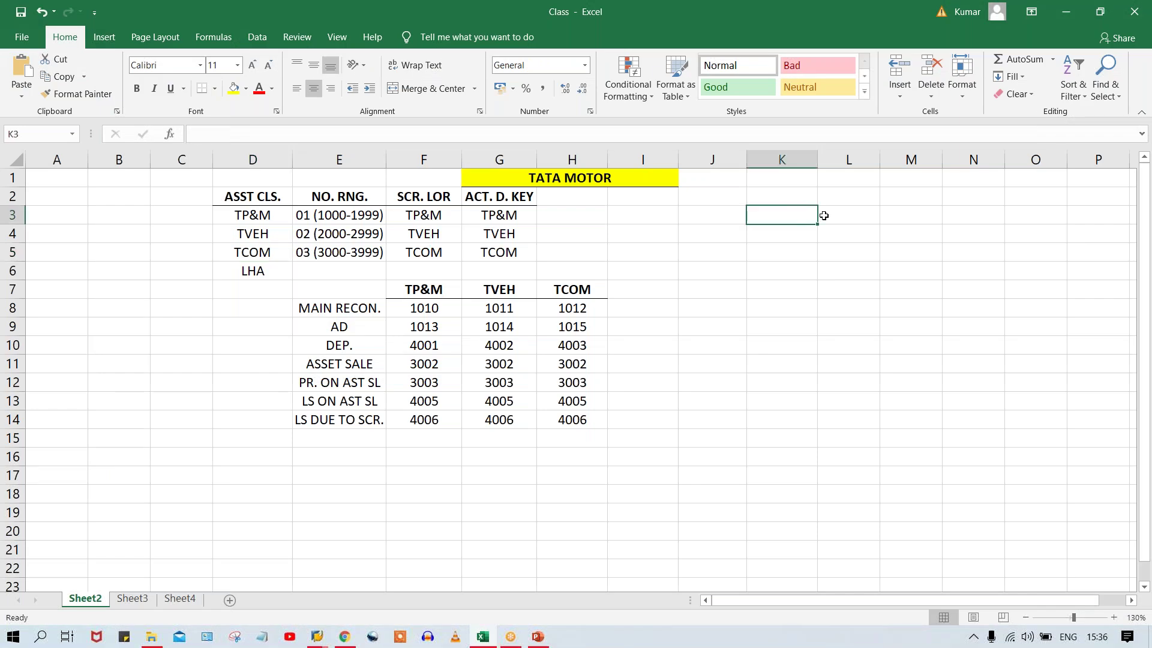
pyautogui.write('GE')
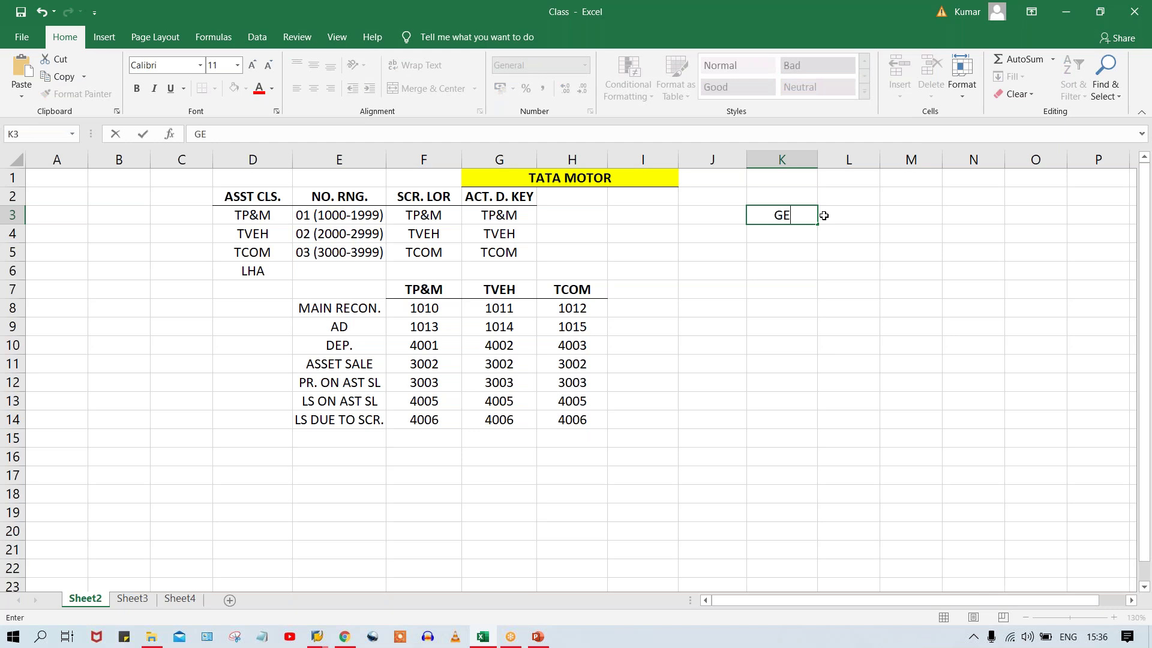
pyautogui.write('NERA')
pyautogui.click(825, 215)
pyautogui.click(790, 214)
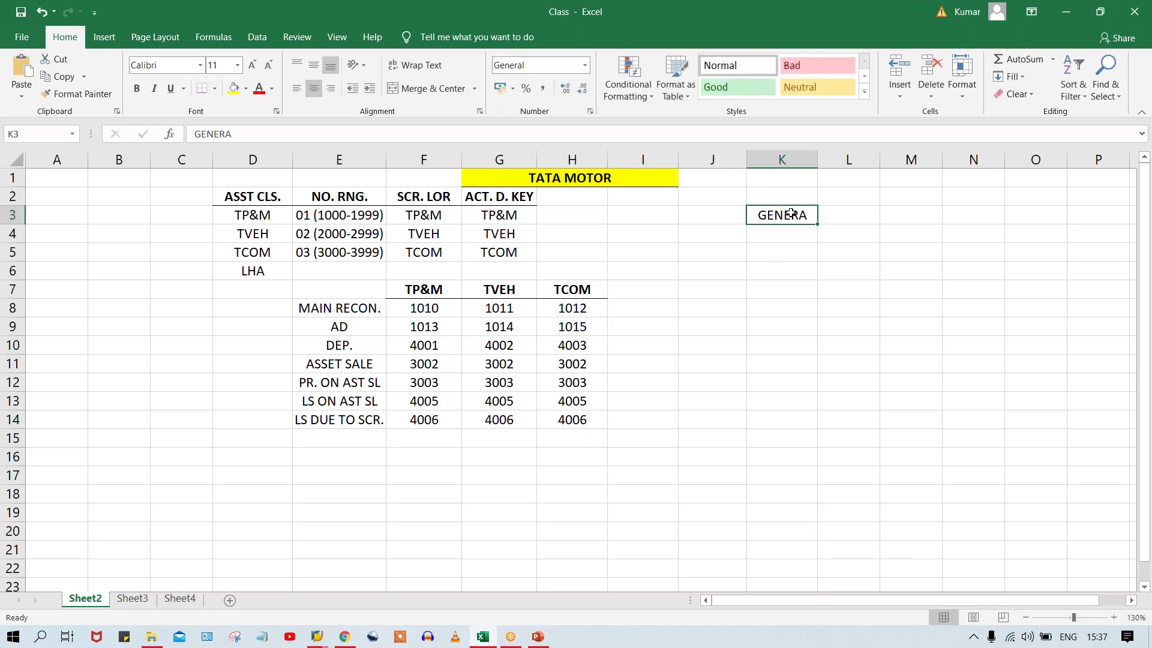
pyautogui.hotkey('ctrl', 'c')
pyautogui.click(697, 214)
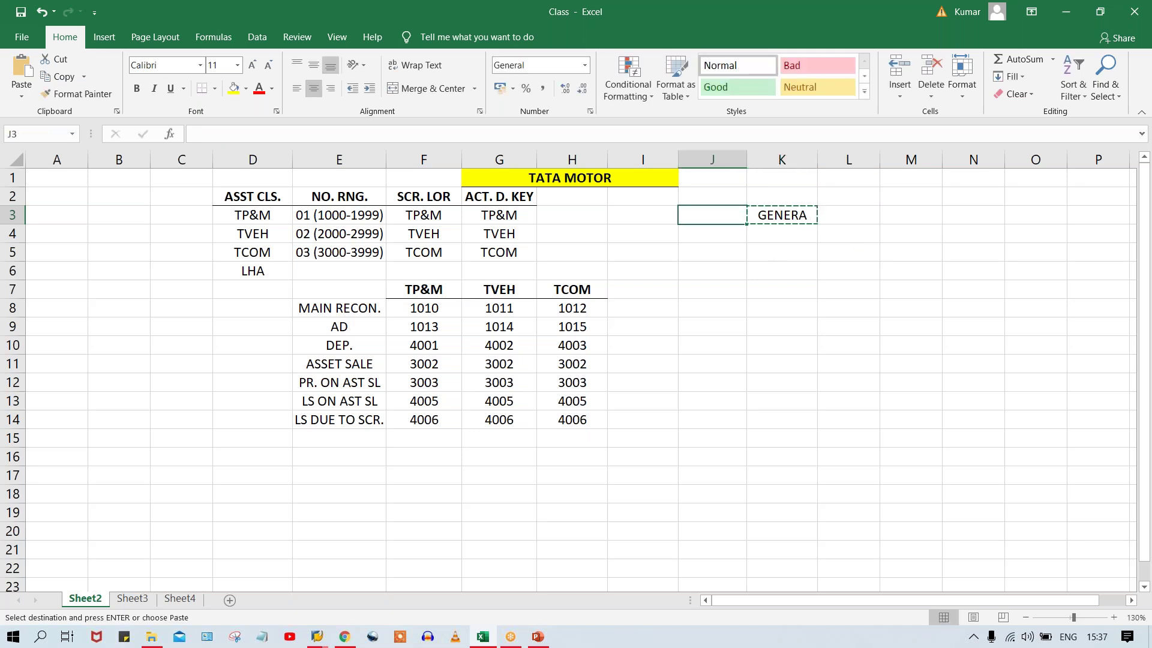
pyautogui.press('Escape')
pyautogui.hotkey('ctrl', 'v')
# Add the headings TM DP. in cell K3 and ALLOC. in cell L3.
pyautogui.click(773, 217)
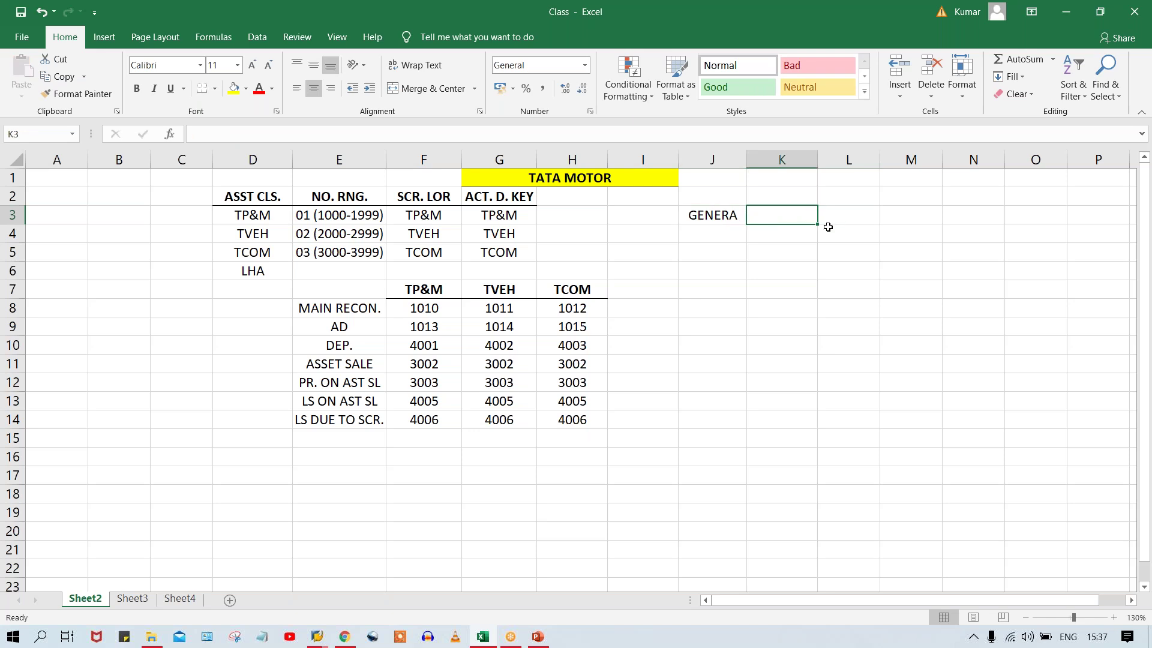
pyautogui.write('TM')
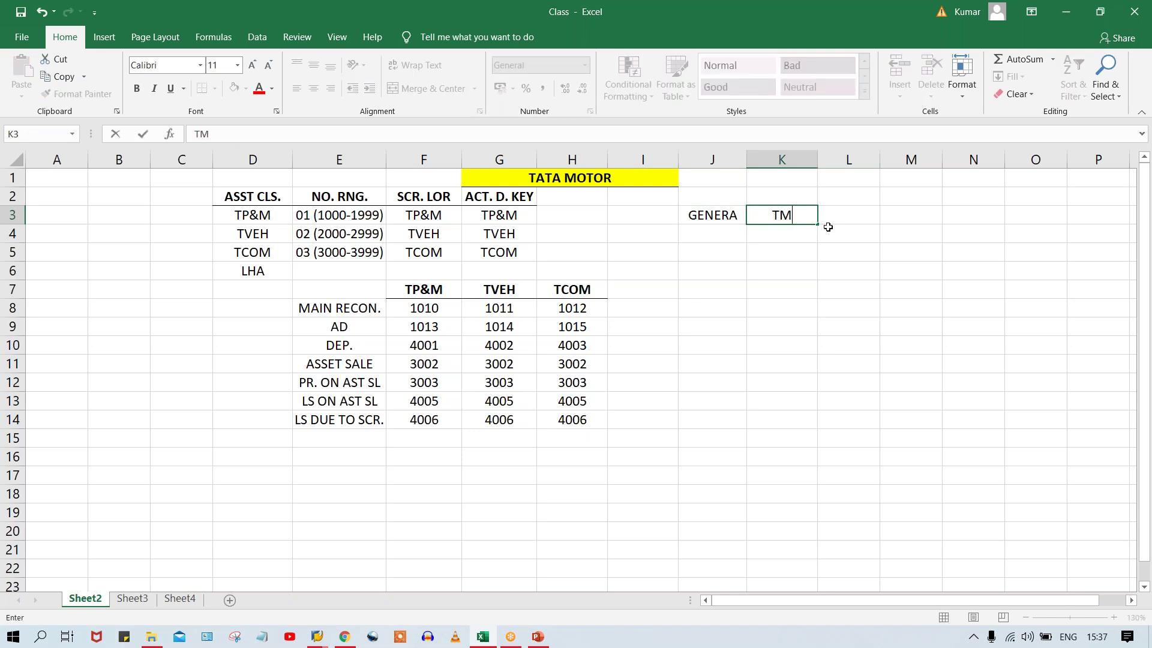
pyautogui.write(' DP.')
pyautogui.press('Tab')
pyautogui.write('ALLOC.')
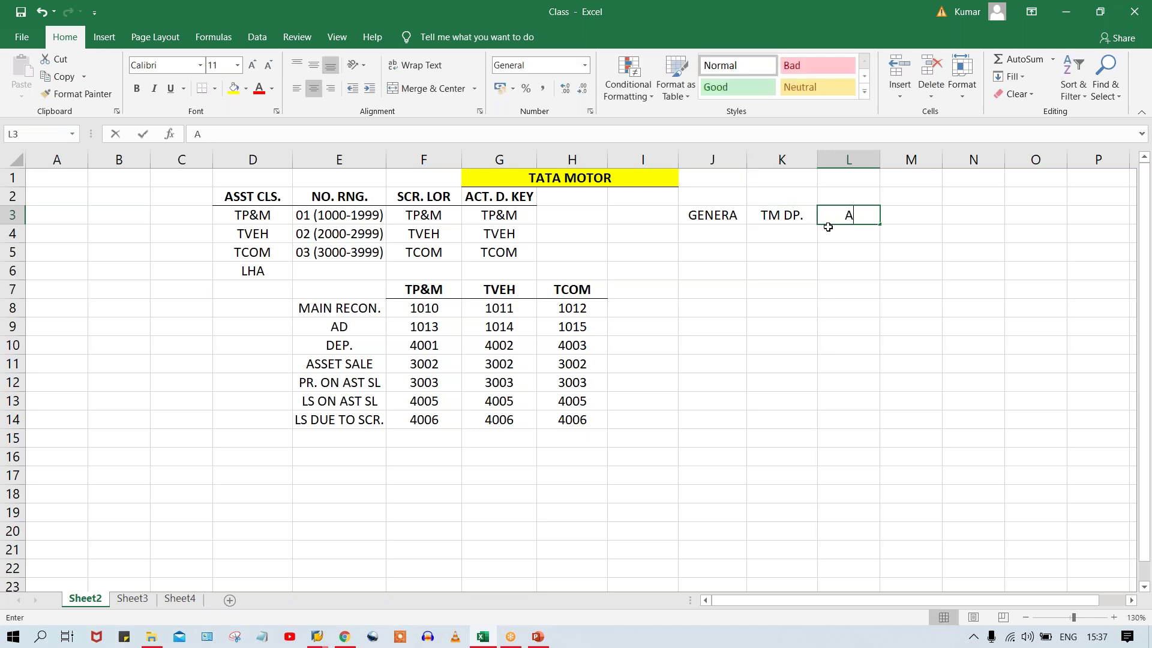
pyautogui.press('Tab')
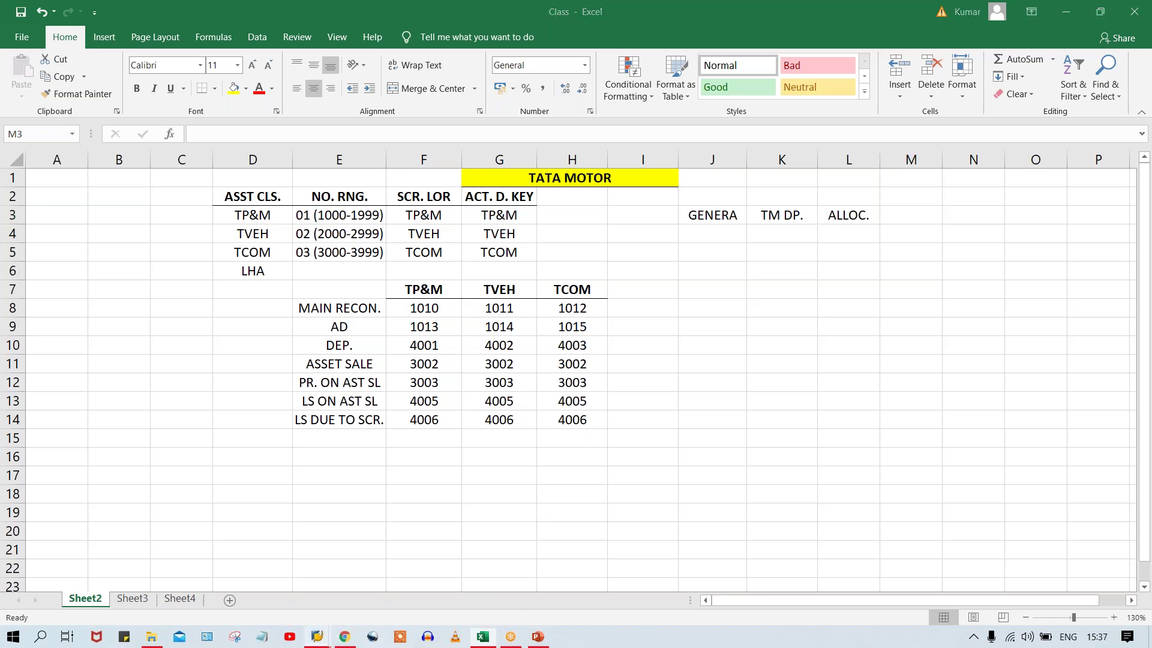
# Check the tab names in SAP's Create Asset screen, return to Excel, and enter ORIG. DEP. AR in cell M3.
pyautogui.moveTo(315, 637)
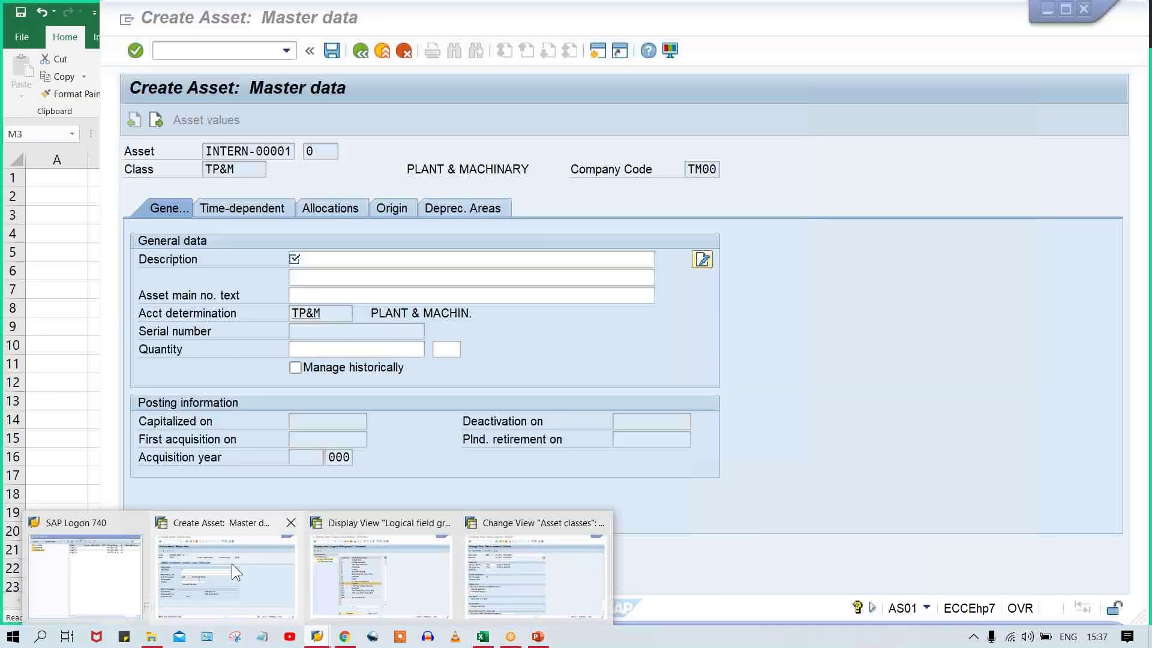
pyautogui.click(231, 563)
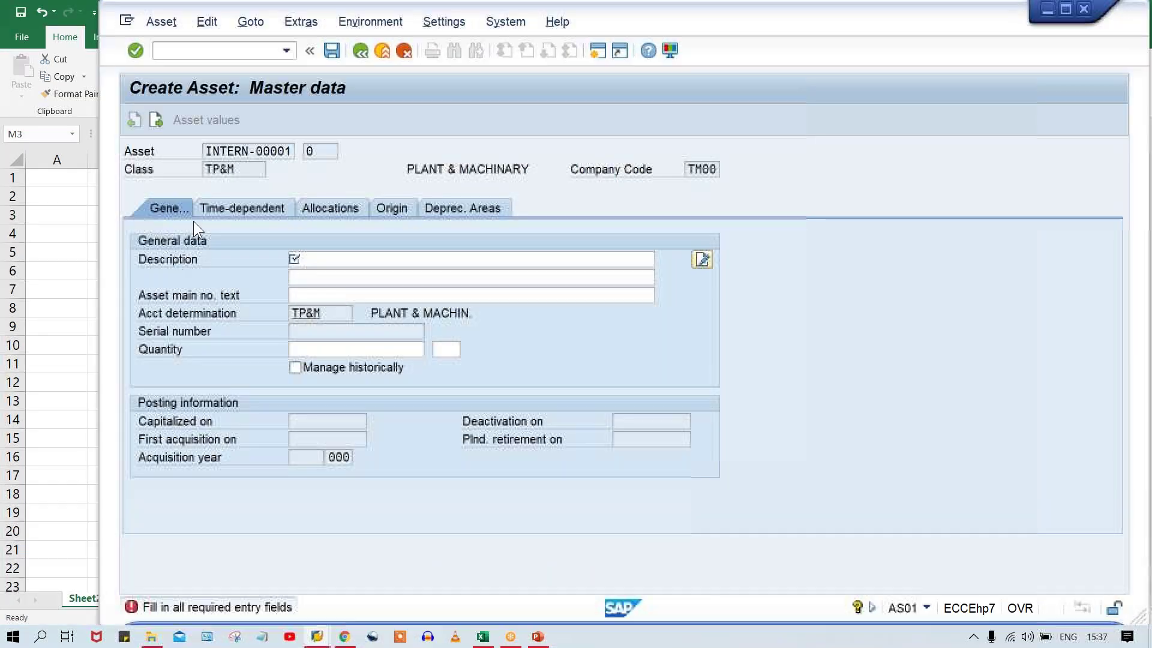
pyautogui.hotkey('alt', 'Tab')
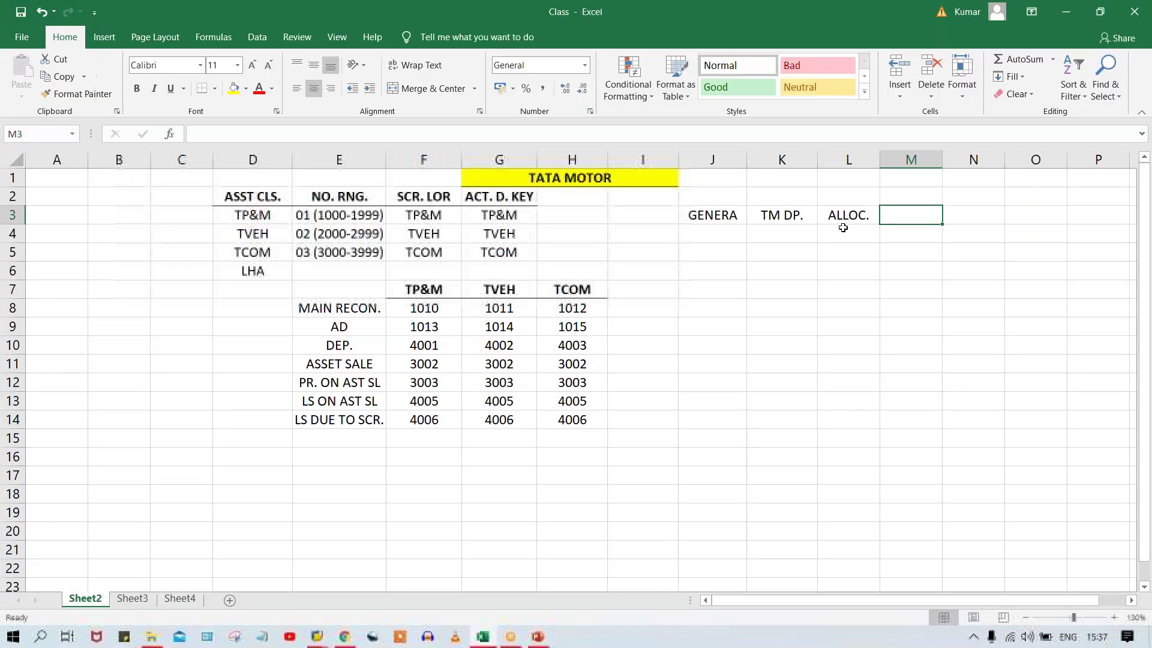
pyautogui.write('ORI')
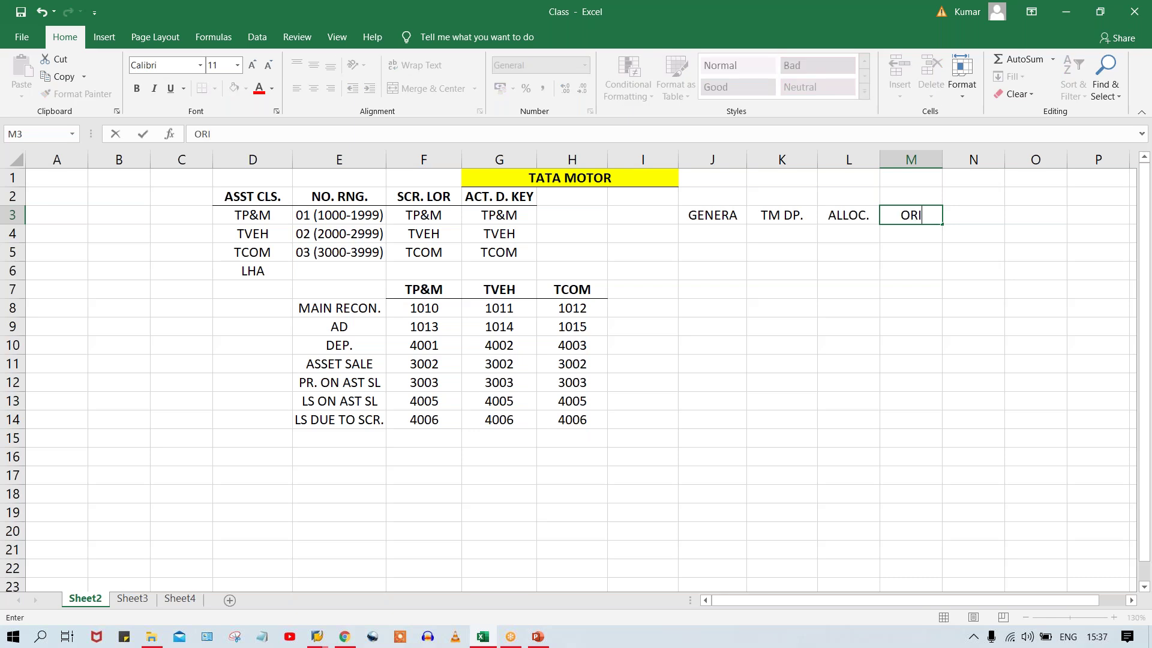
pyautogui.write('G. DEP. AR')
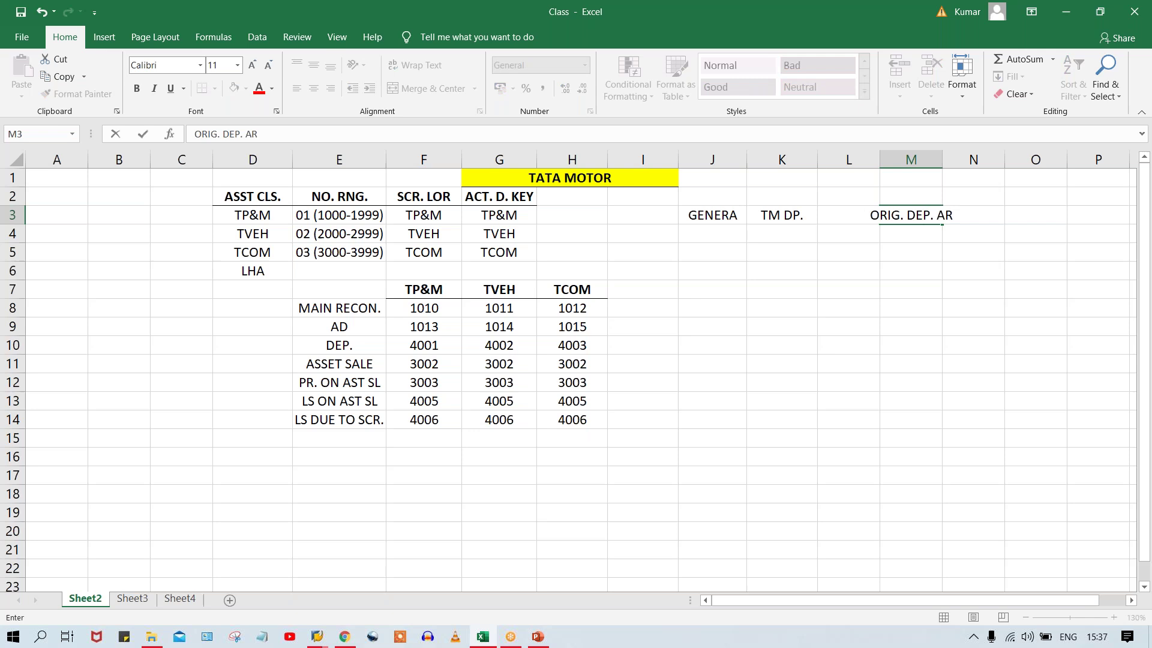
pyautogui.press('Return')
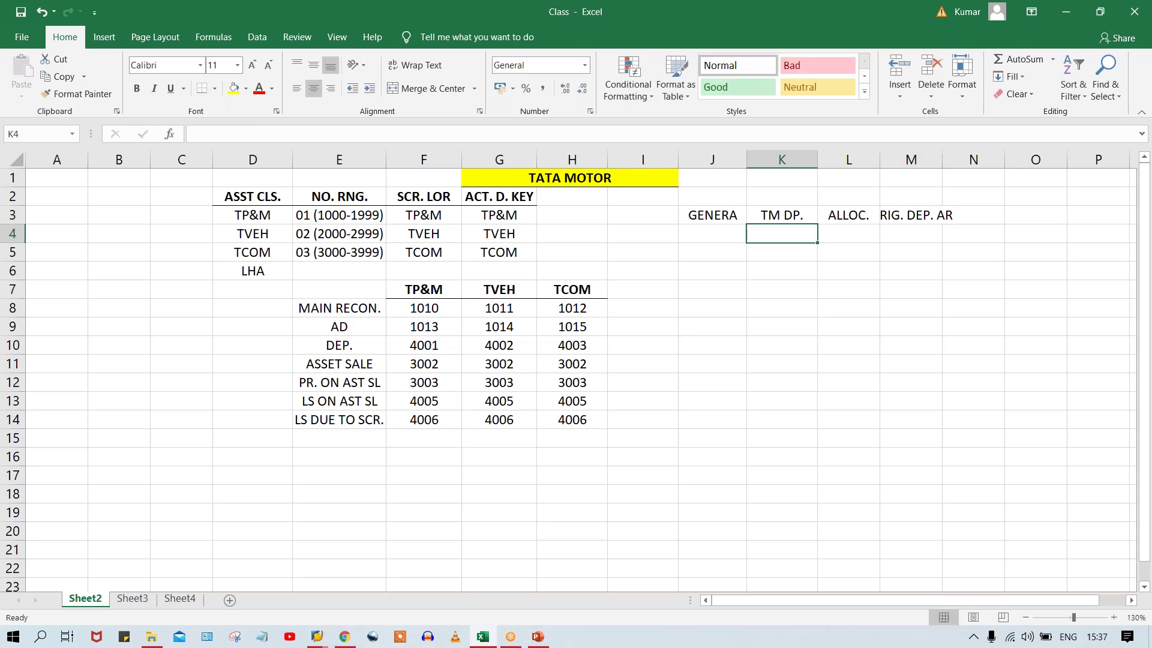
# Split the M3 heading so that M3 holds ORIG. and N3 holds DEP. AR.
pyautogui.click(912, 214)
pyautogui.doubleClick(912, 214)
pyautogui.moveTo(907, 215); pyautogui.dragTo(975, 208)
pyautogui.press('BackSpace')
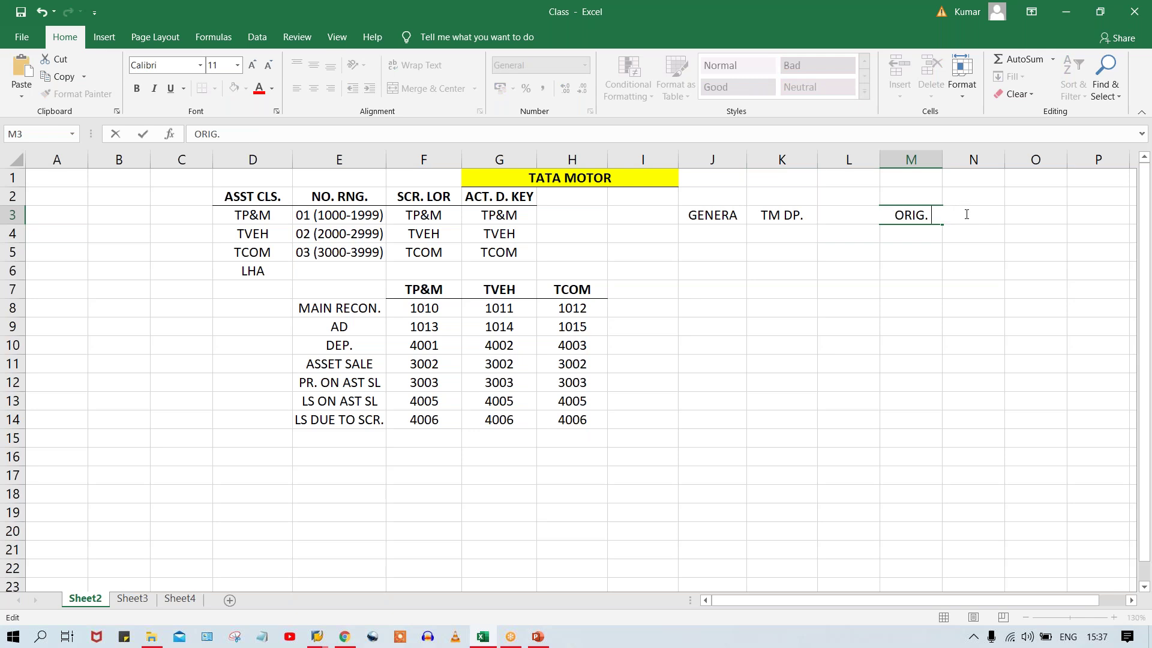
pyautogui.click(984, 268)
pyautogui.click(972, 217)
pyautogui.hotkey('ctrl', 'v')
# Add a bottom border beneath the GENERA heading in J3 and enter GEN DT in cell J4.
pyautogui.click(697, 218)
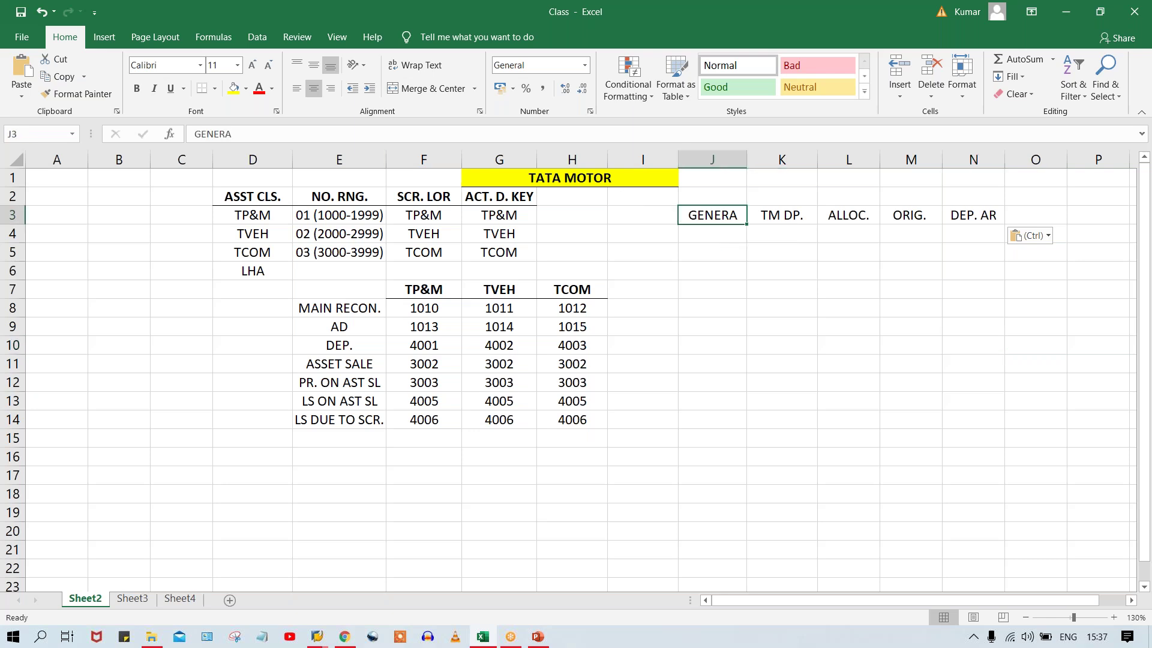
pyautogui.click(203, 90)
pyautogui.click(716, 237)
pyautogui.write('G')
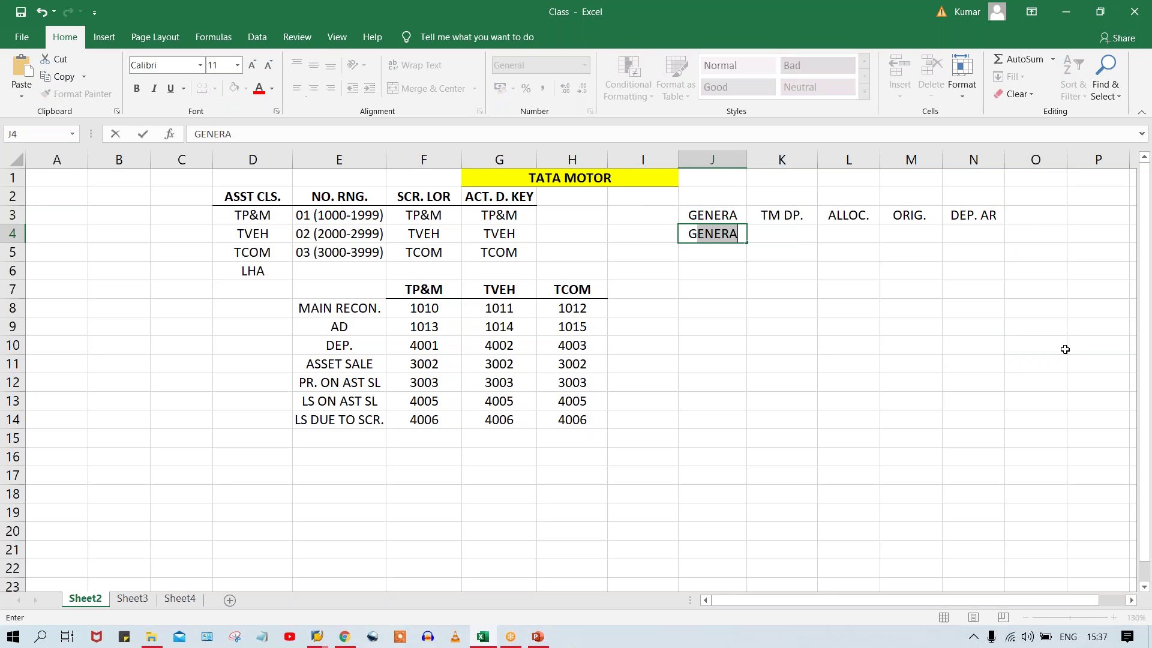
pyautogui.write('EN DT')
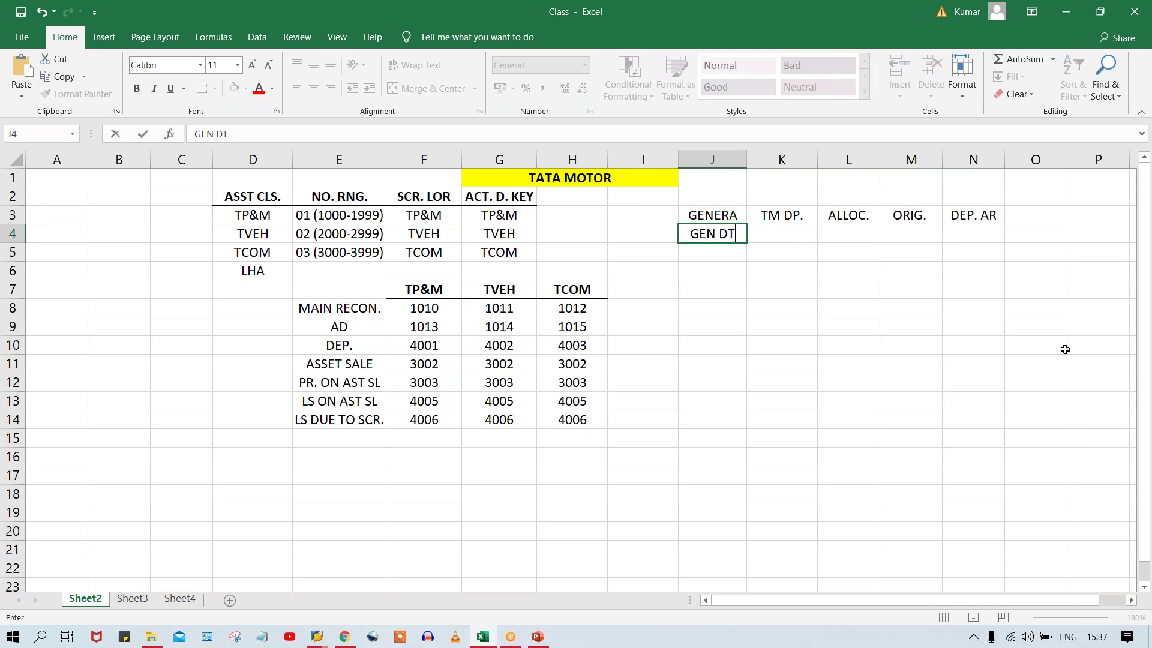
pyautogui.press('Return')
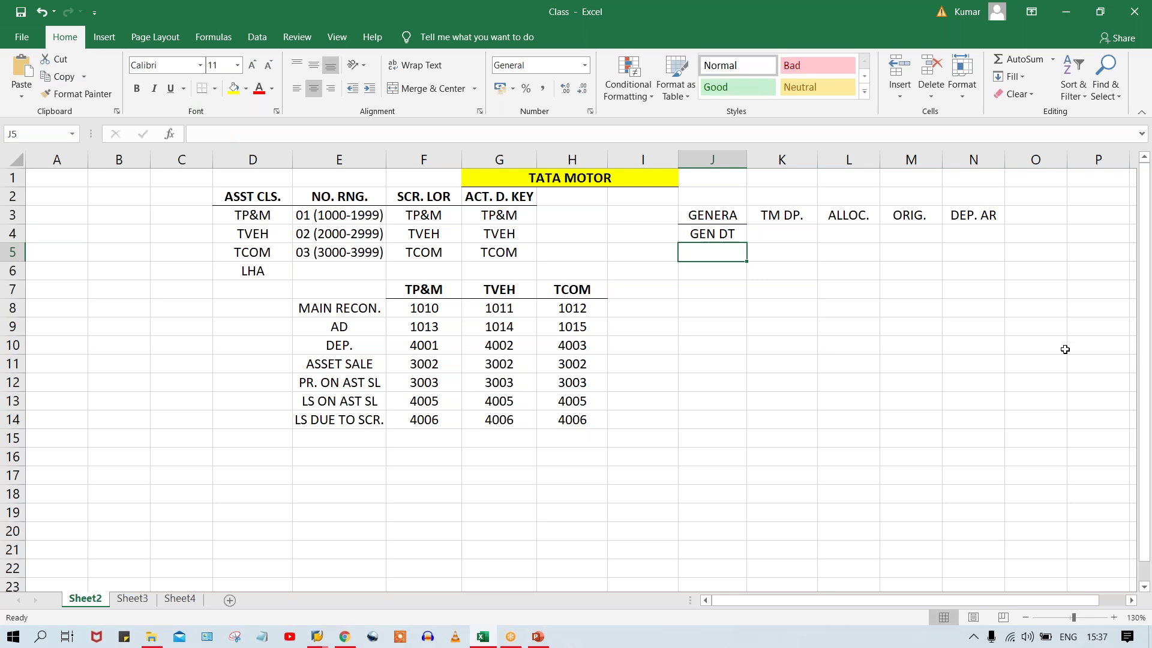
# Enter PO. INF. in cell J5 and INVENT. in cell J6.
pyautogui.write('PO')
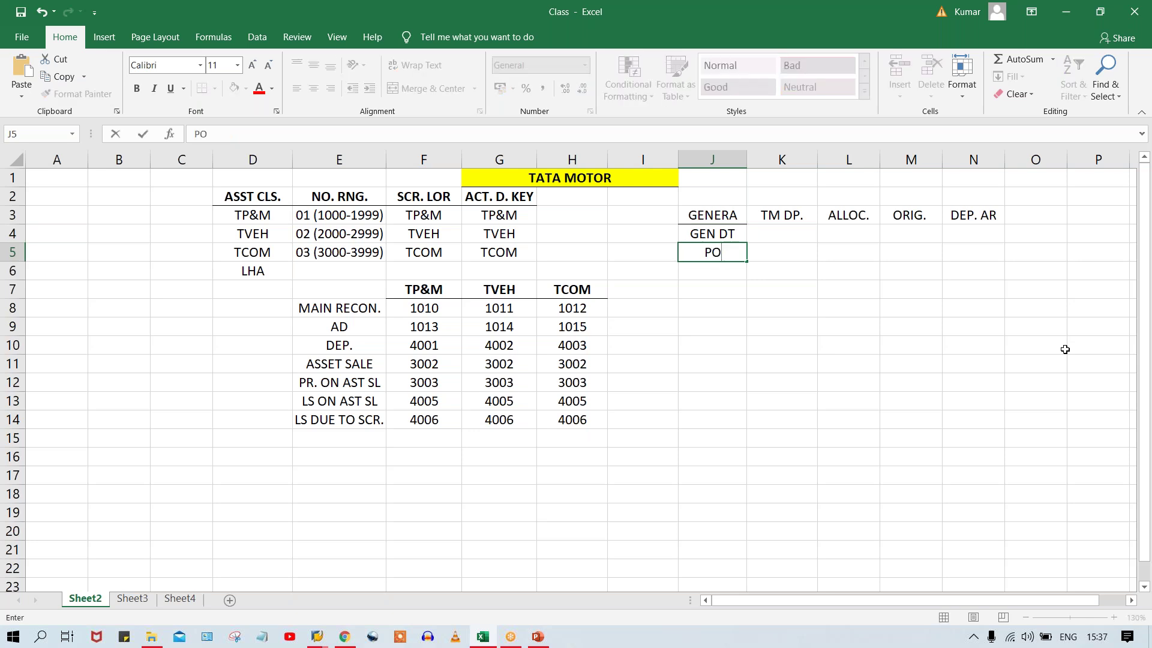
pyautogui.write('. INF.')
pyautogui.press('Return')
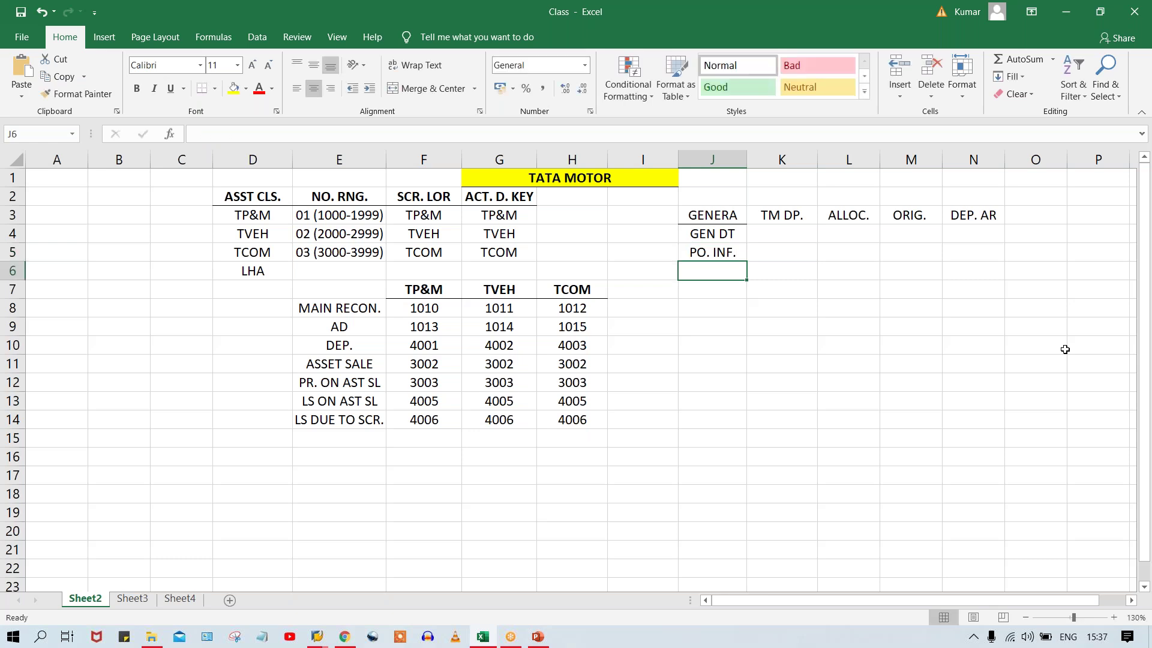
pyautogui.write('INVE')
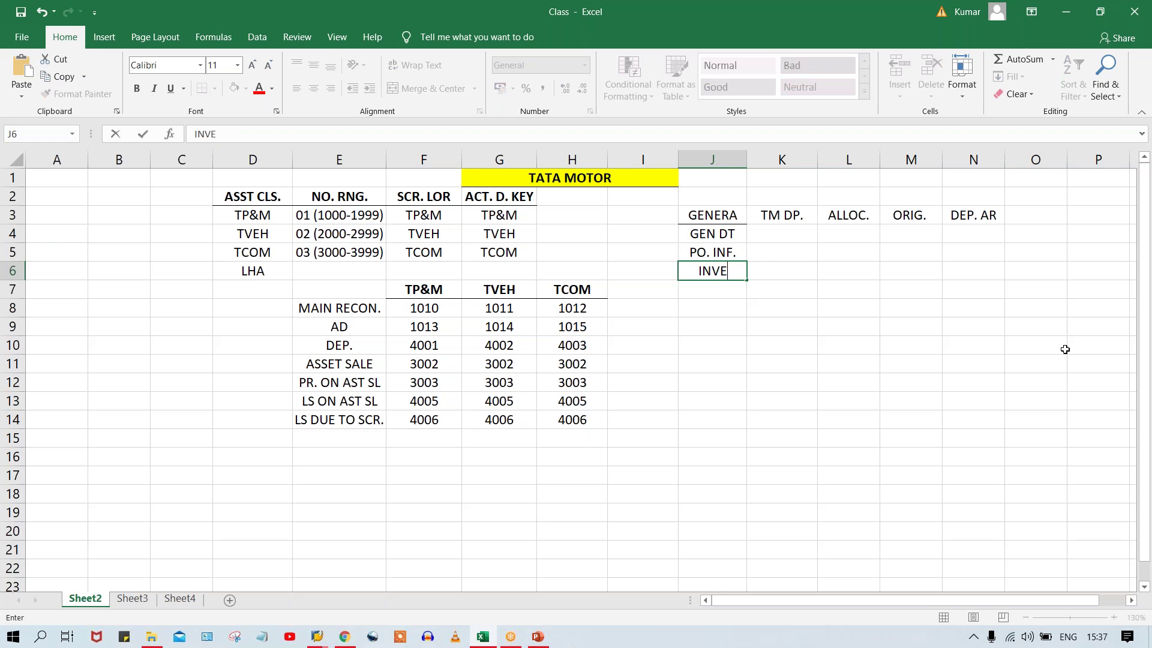
pyautogui.write('NT.')
pyautogui.press('Return')
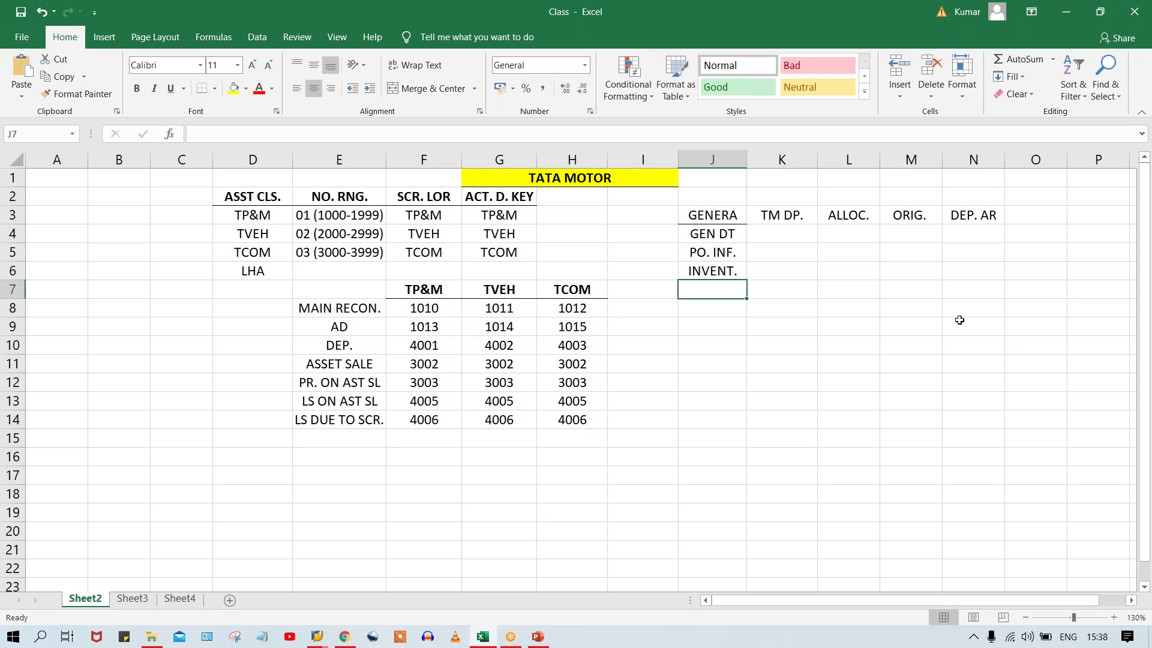
pyautogui.click(715, 240)
pyautogui.click(714, 252)
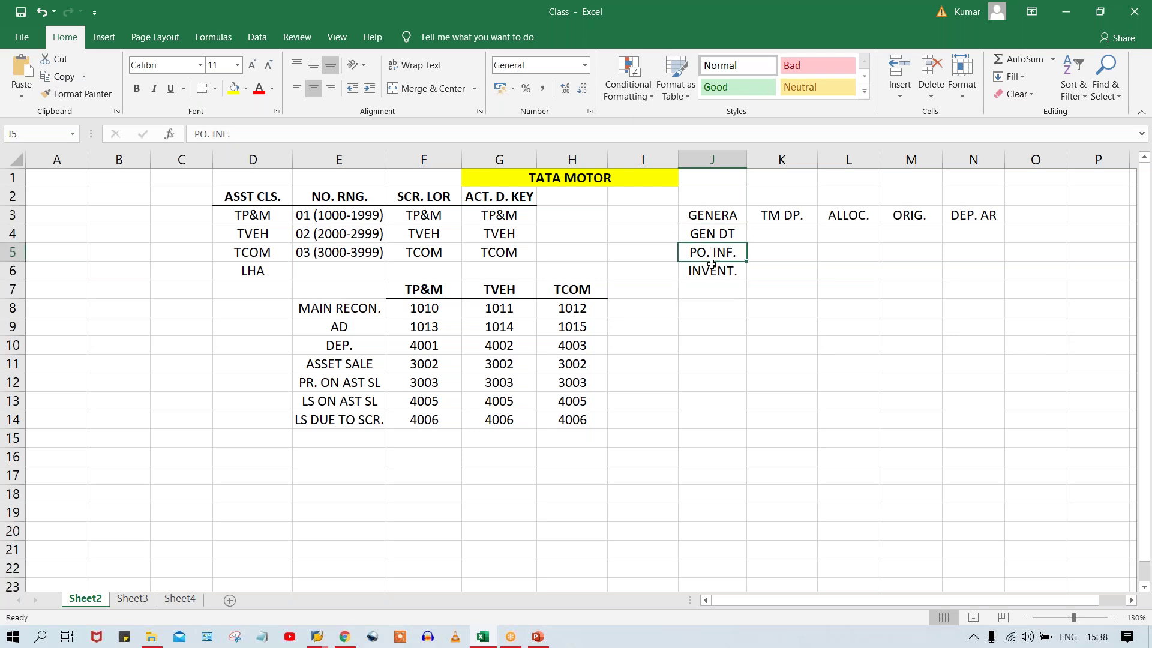
pyautogui.click(711, 275)
pyautogui.click(713, 233)
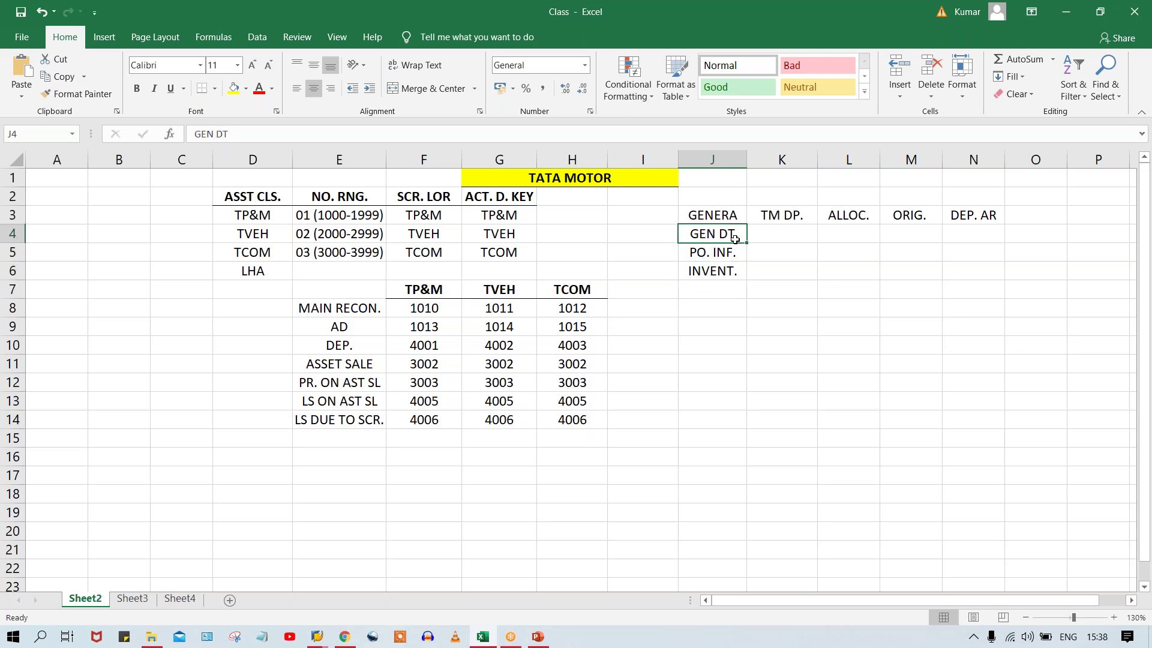
pyautogui.click(708, 254)
pyautogui.click(712, 287)
pyautogui.click(714, 272)
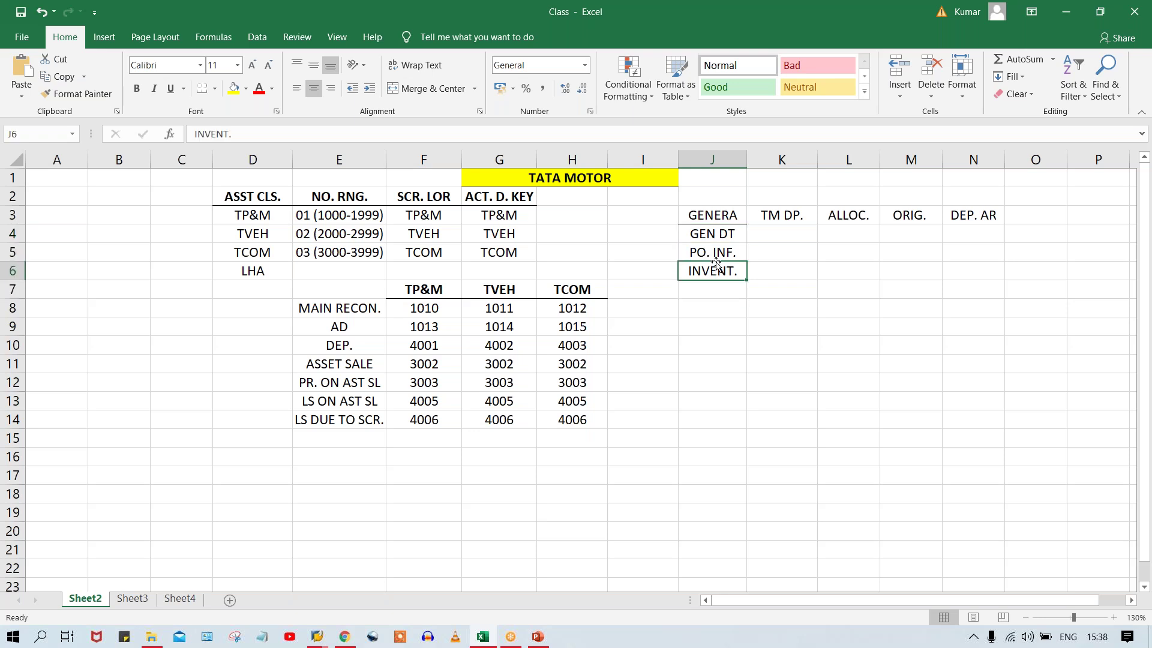
# Correct the heading in cell J3 to GENERAL.
pyautogui.click(709, 220)
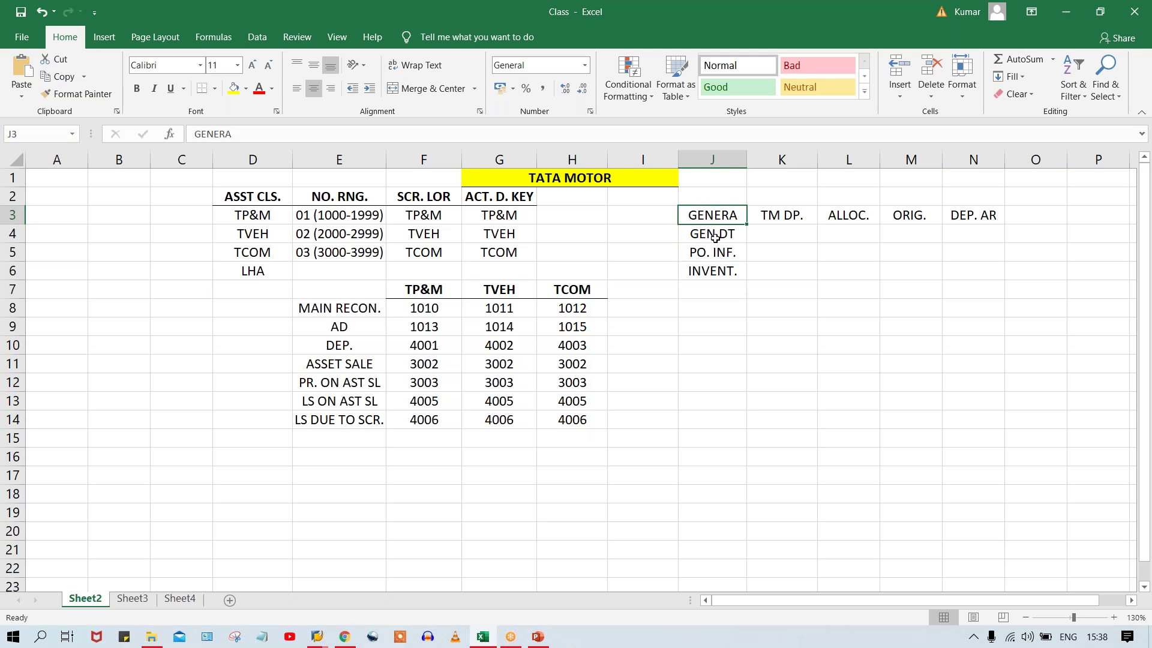
pyautogui.doubleClick(737, 214)
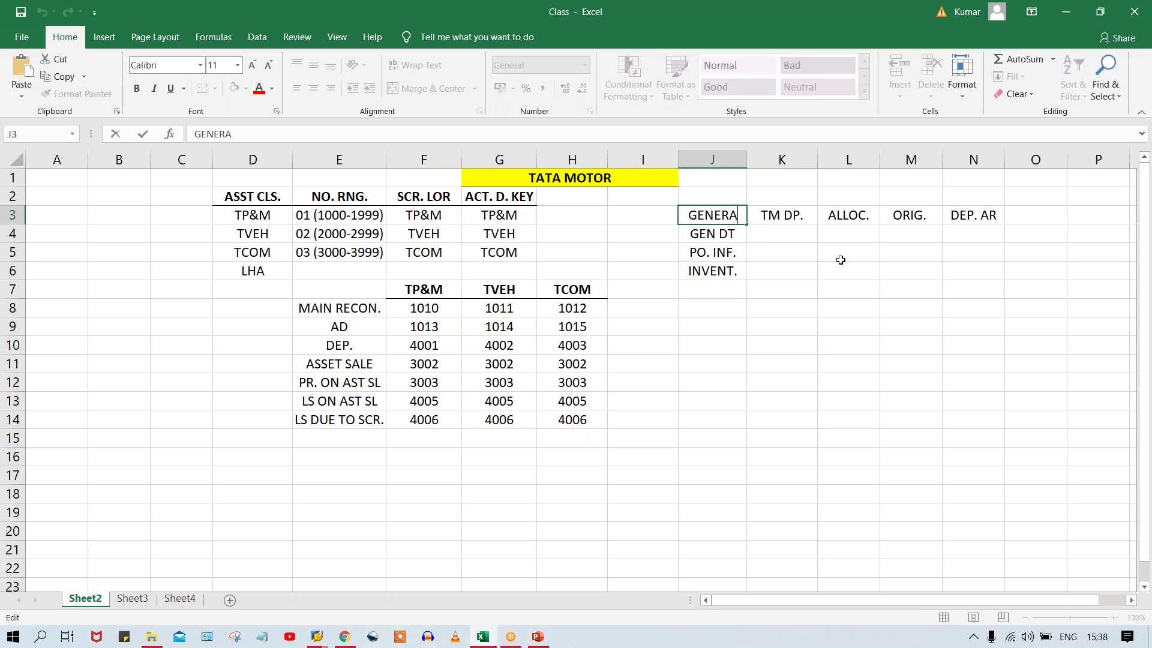
pyautogui.write('L')
pyautogui.press('Return')
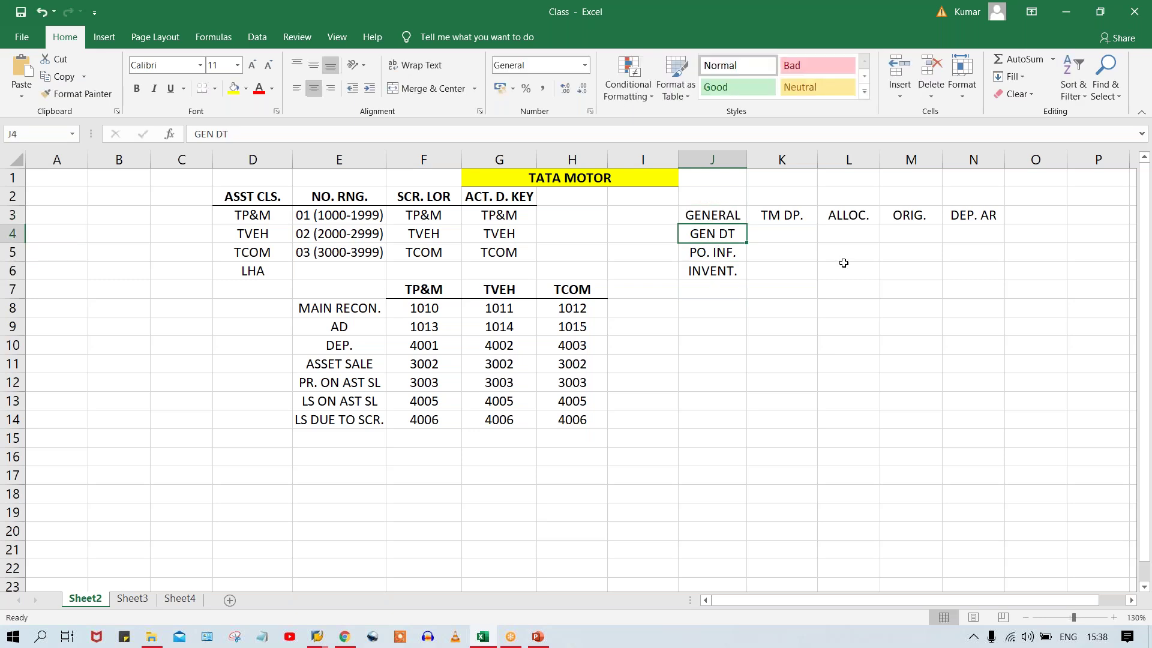
# Insert a new column before the TM DP. column and enter the heading INV. in cell K3.
pyautogui.moveTo(712, 233); pyautogui.dragTo(703, 273)
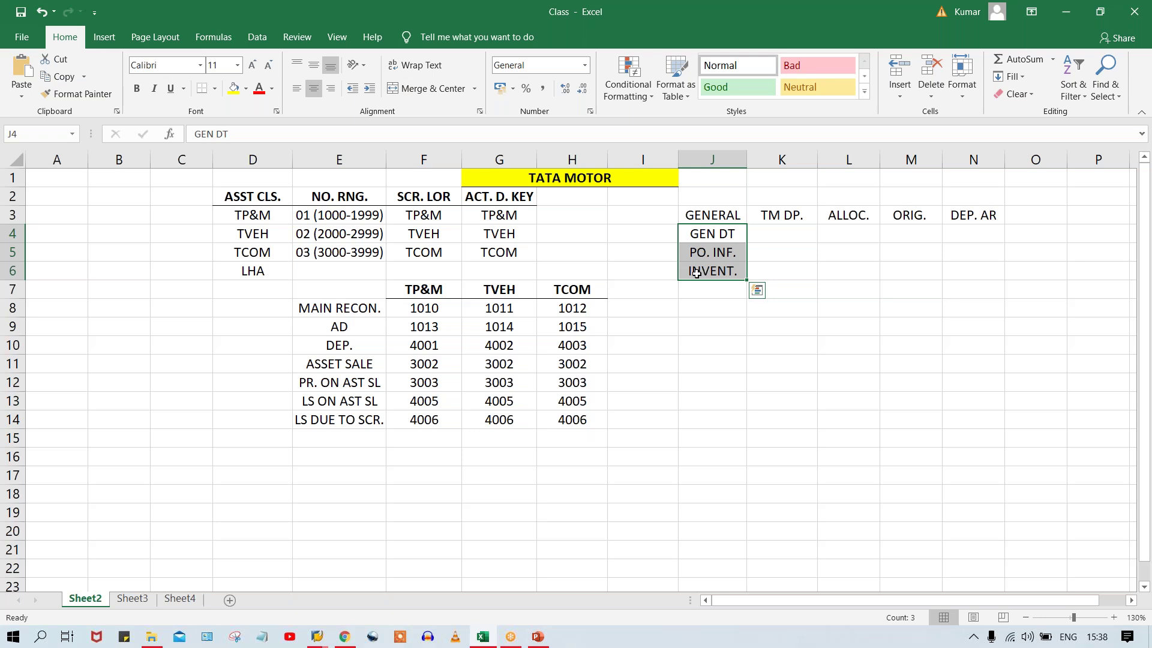
pyautogui.click(704, 273)
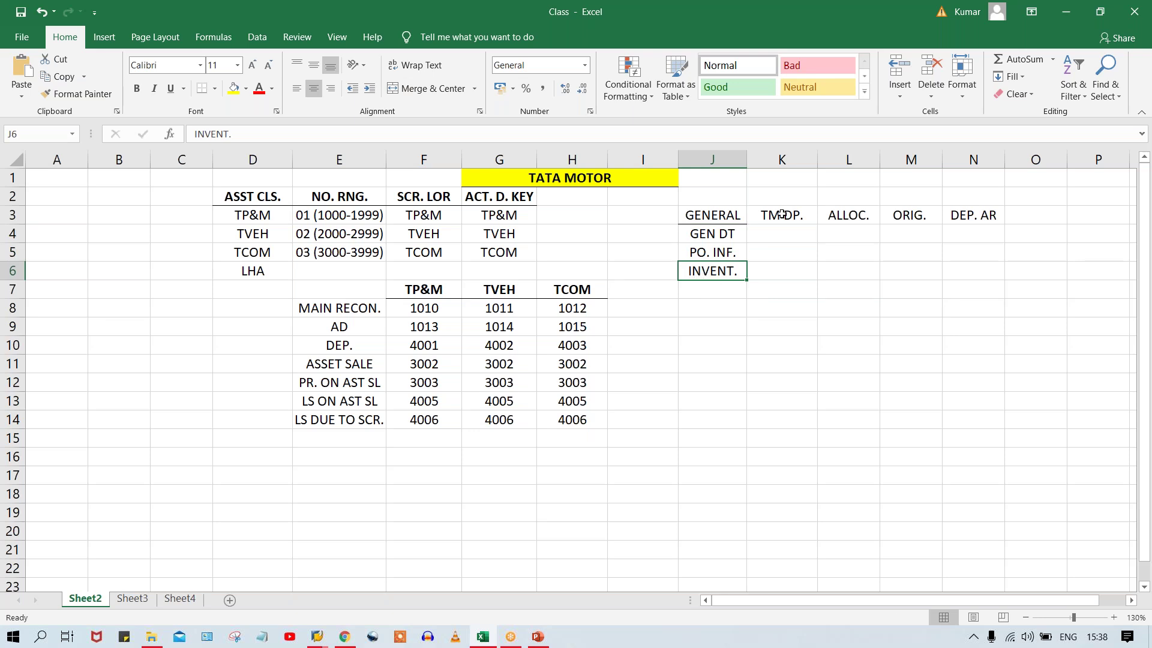
pyautogui.click(789, 161)
pyautogui.rightClick(790, 164)
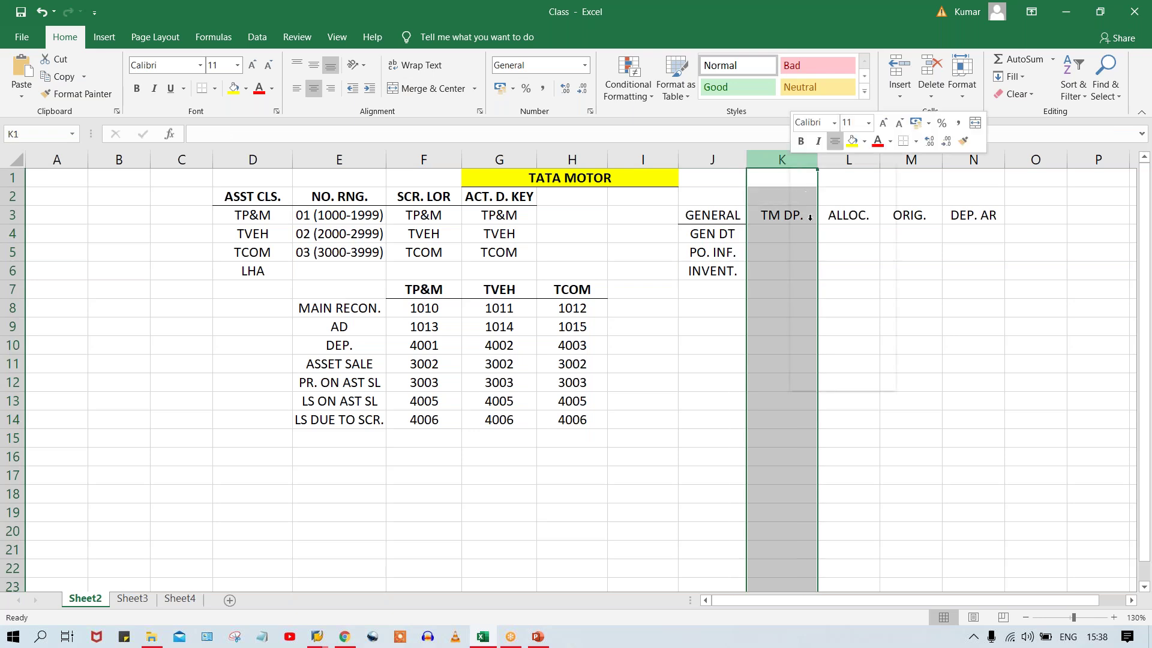
pyautogui.click(807, 272)
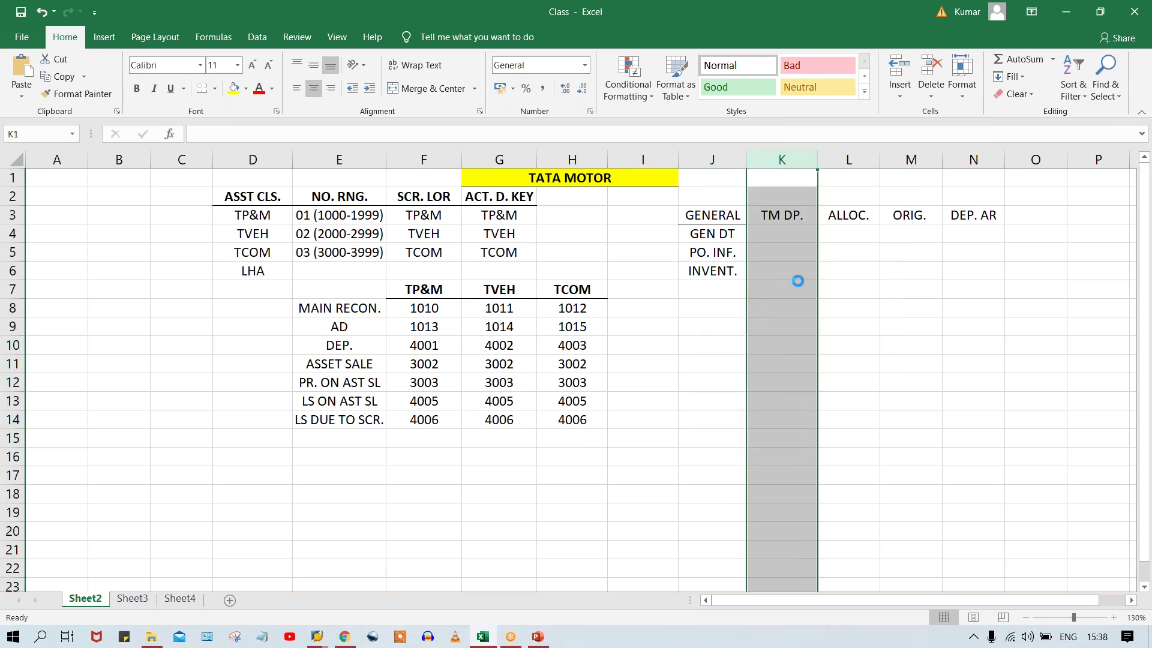
pyautogui.click(775, 217)
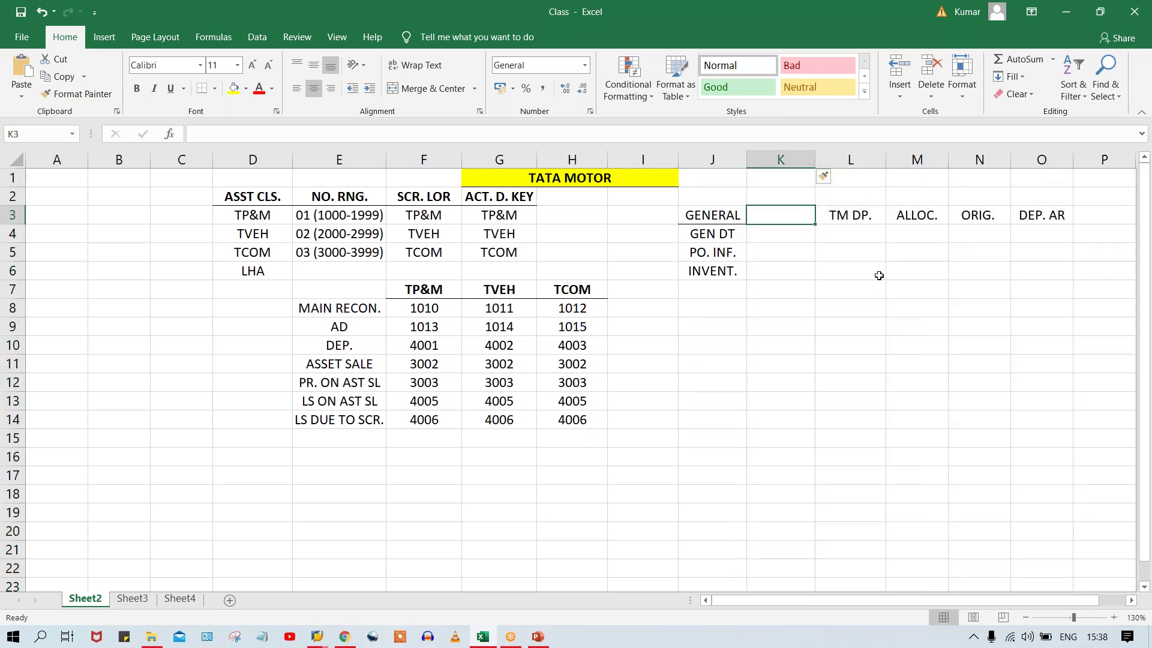
pyautogui.write('INV')
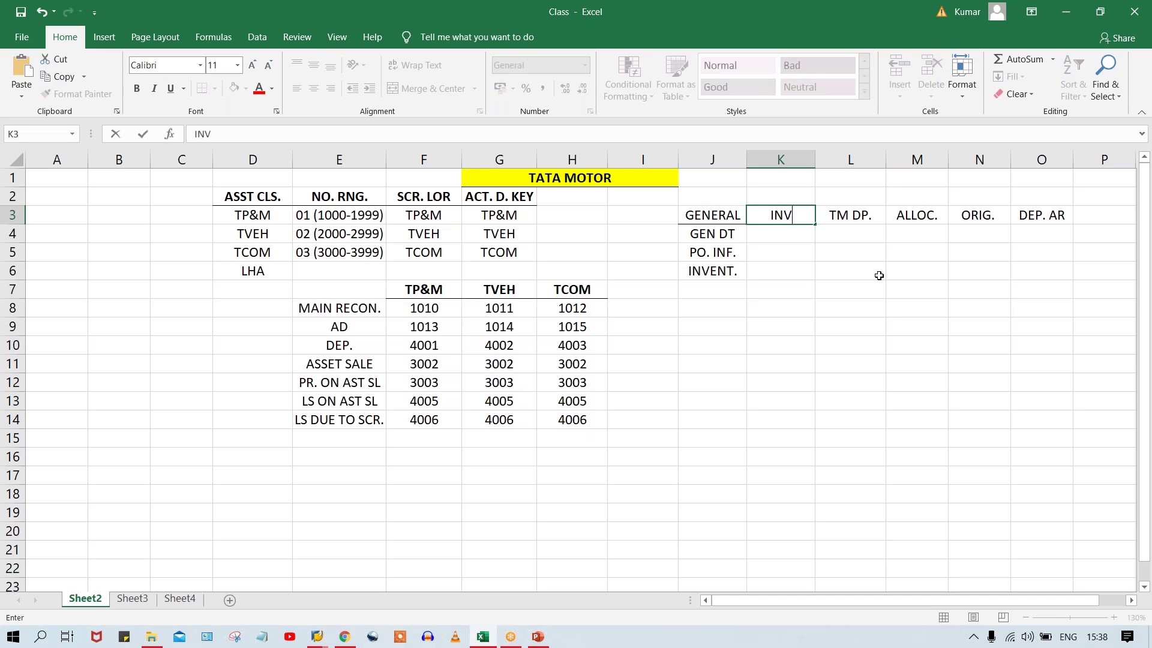
pyautogui.write('.')
pyautogui.press('Return')
pyautogui.click(778, 215)
# Mark the INVENT. entry with an X in cell I6.
pyautogui.click(709, 272)
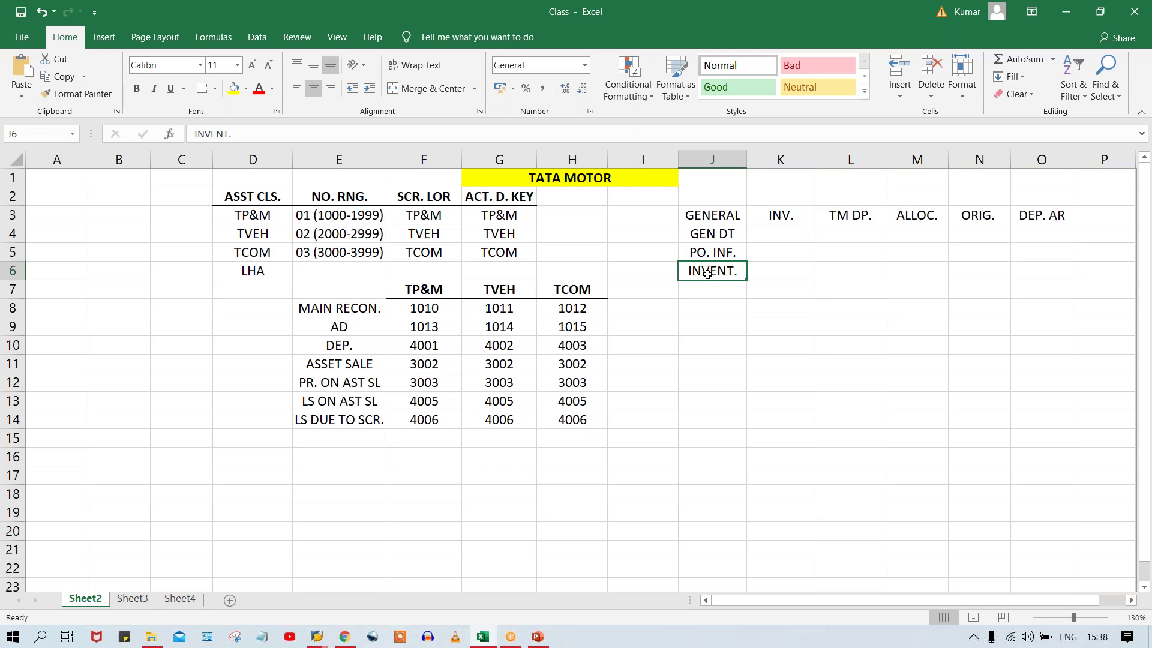
pyautogui.click(623, 276)
pyautogui.write('X')
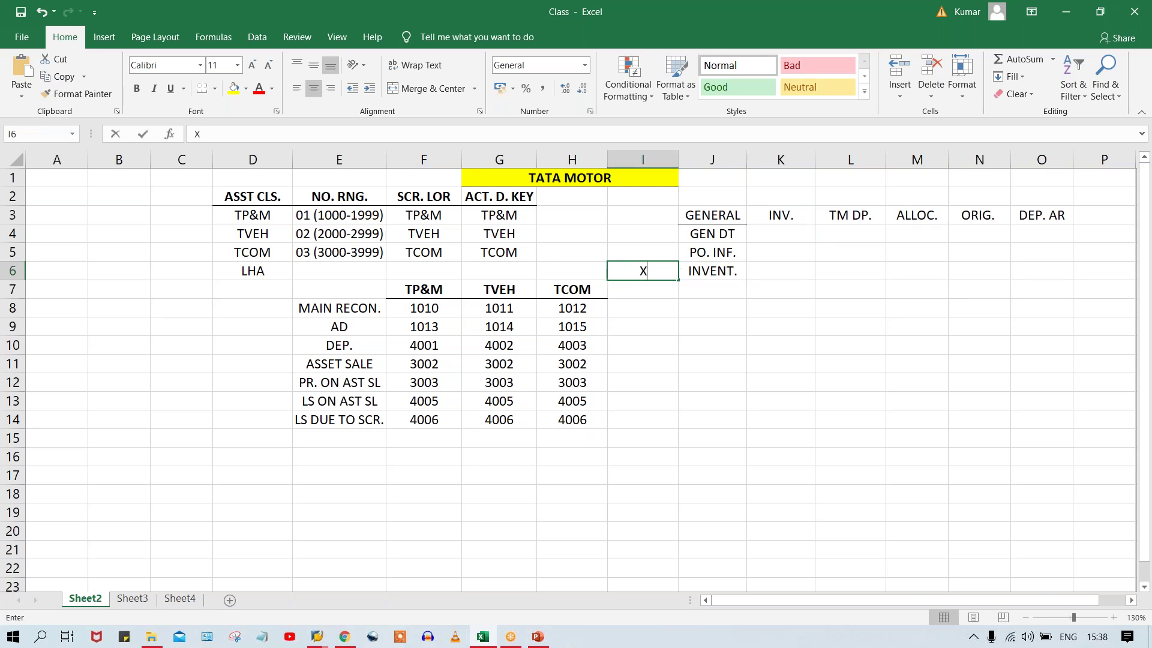
pyautogui.press('Return')
pyautogui.click(700, 271)
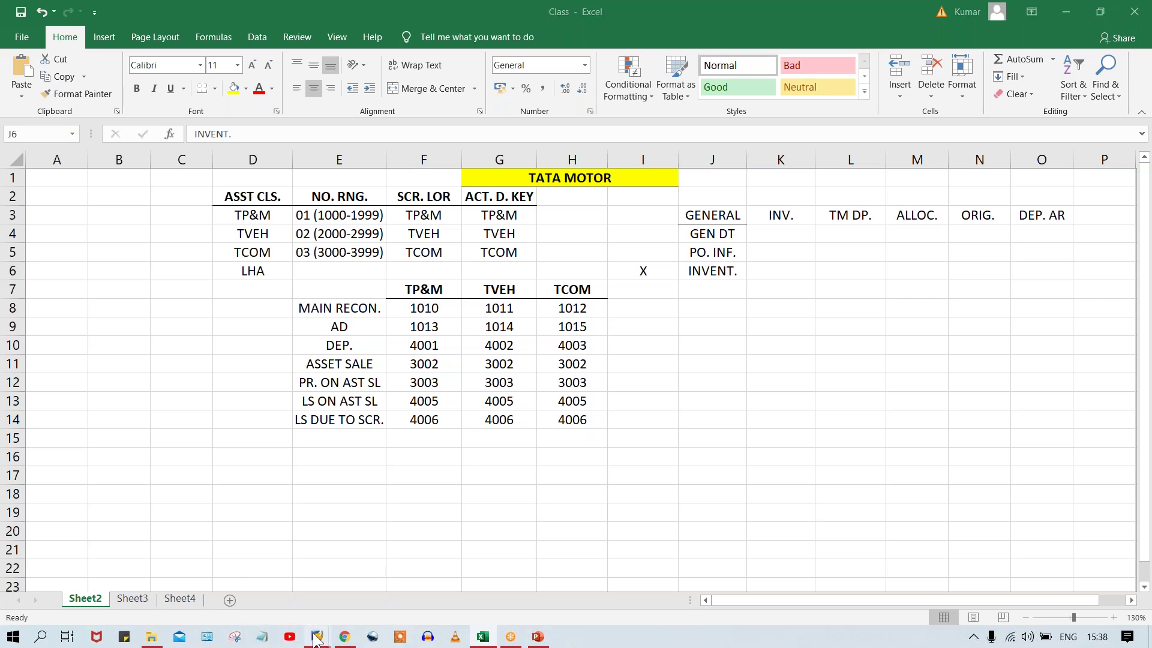
# Check the General tab of SAP's Create Asset screen, then compare the INVENT. entry with the INV. heading in Excel.
pyautogui.moveTo(315, 639)
pyautogui.moveTo(225, 575)
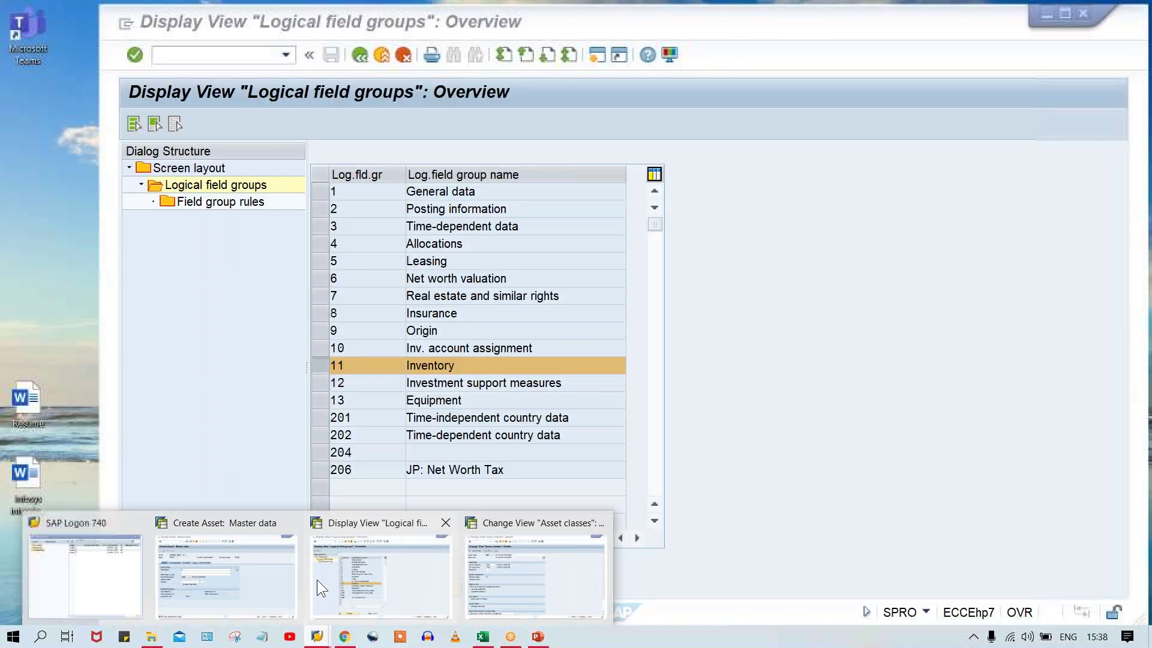
pyautogui.click(226, 575)
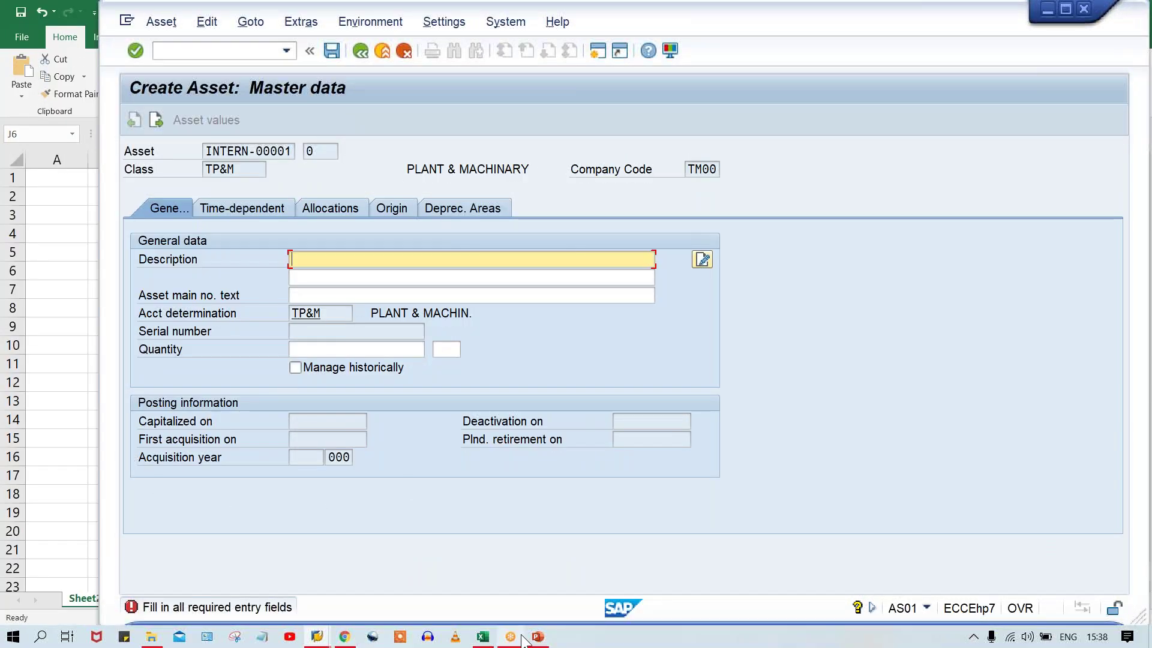
pyautogui.click(480, 639)
pyautogui.click(787, 216)
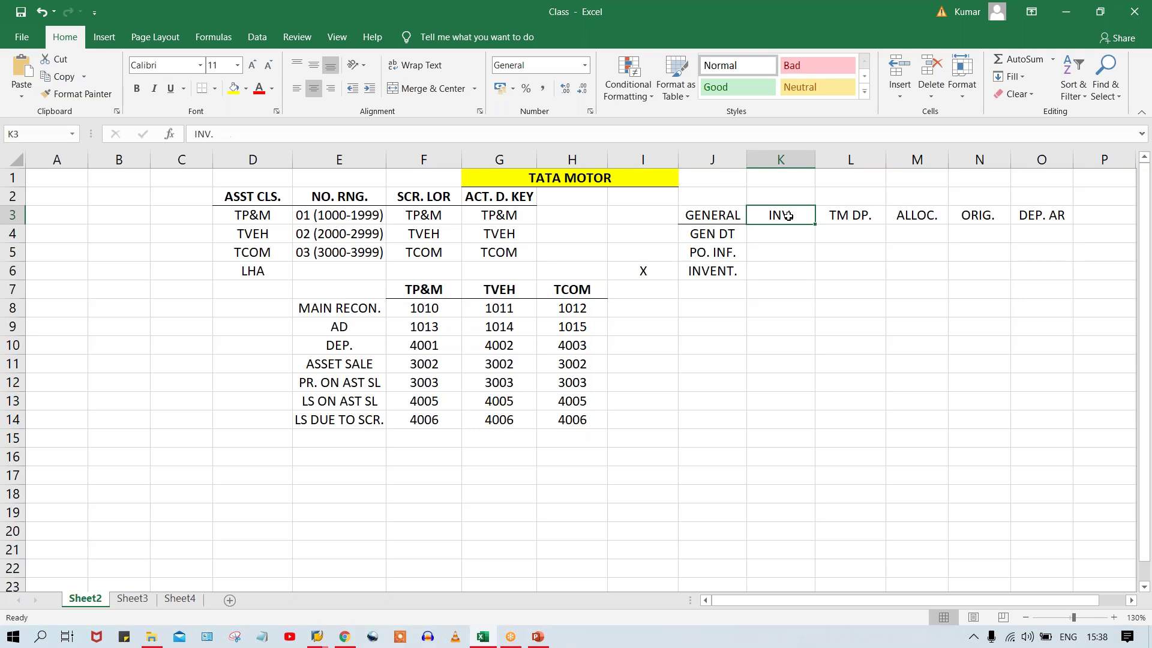
pyautogui.click(710, 275)
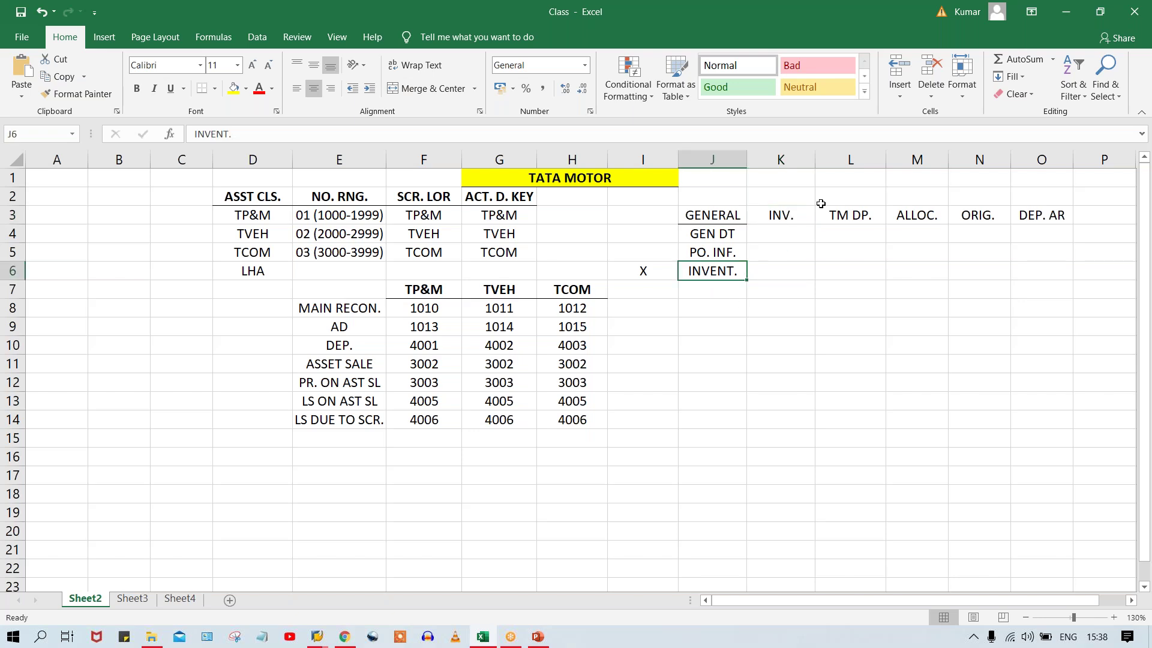
pyautogui.click(801, 213)
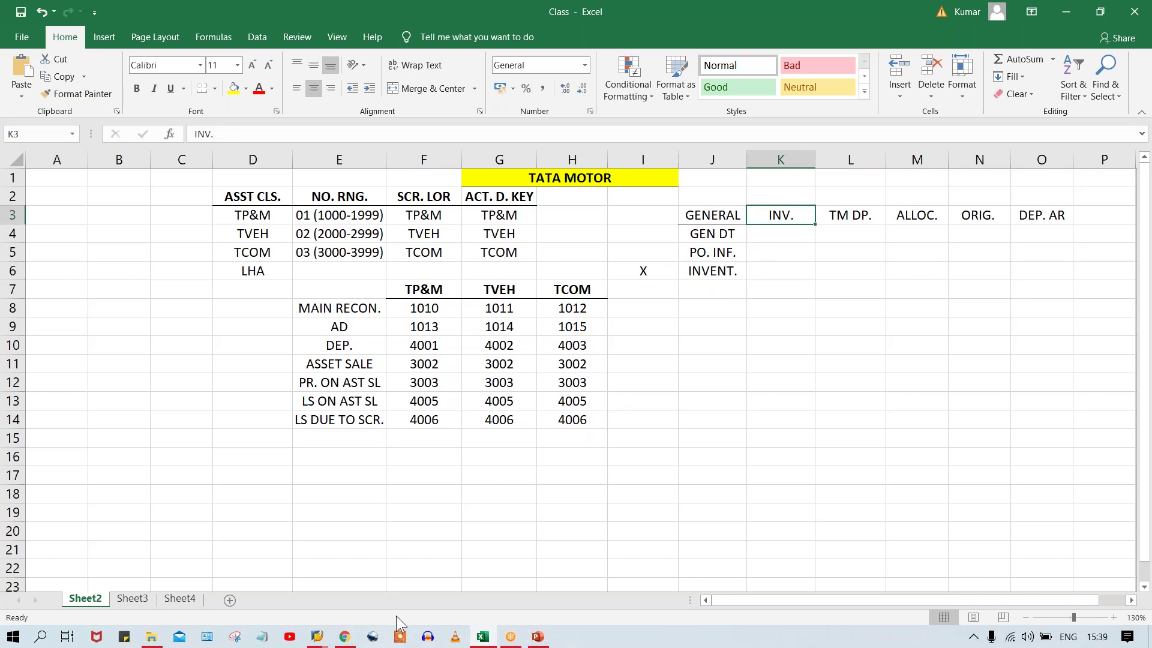
# Switch to SAP and open the field group rules of the Inventory logical field group for screen layout TP&M.
pyautogui.moveTo(313, 639)
pyautogui.click(246, 594)
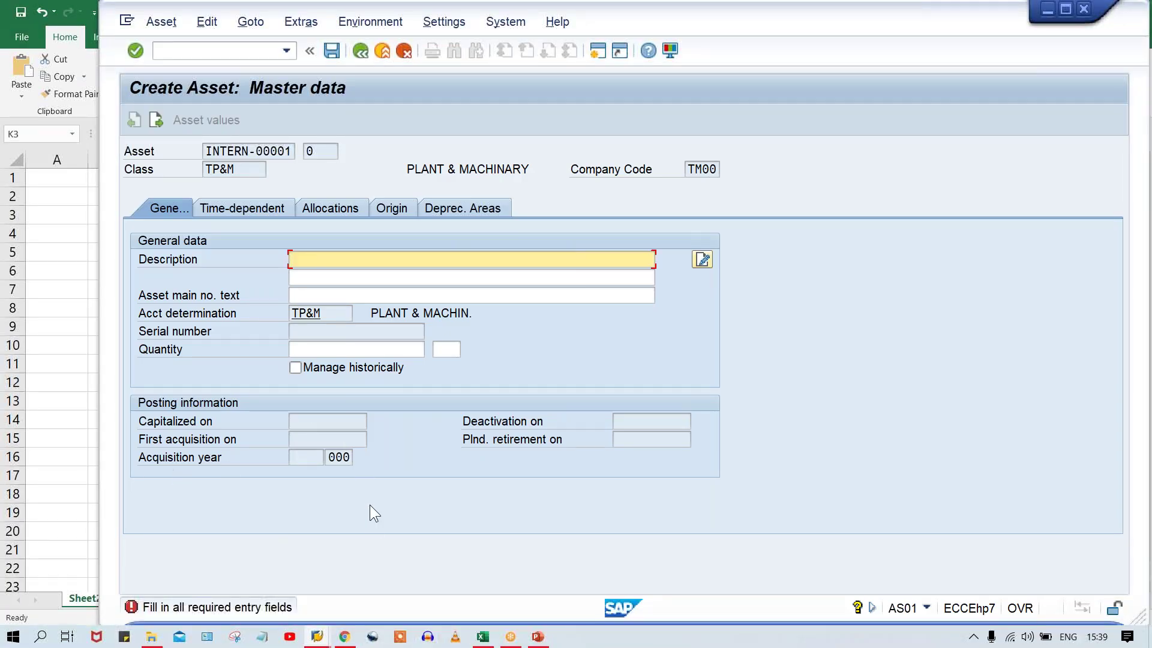
pyautogui.click(317, 636)
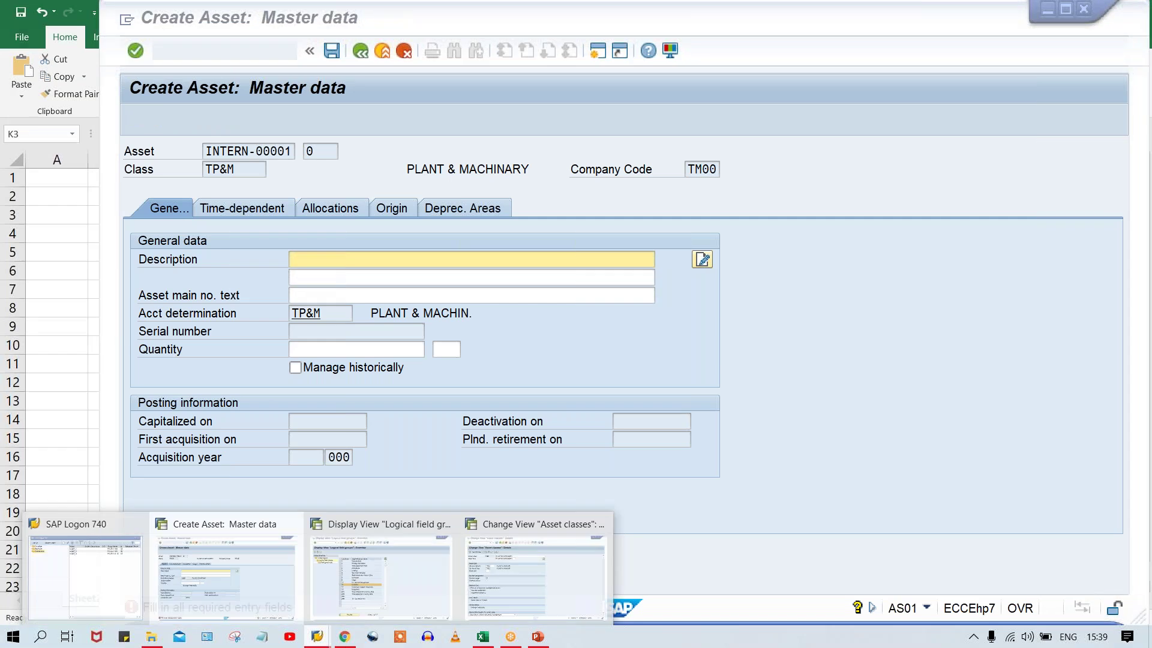
pyautogui.click(397, 593)
pyautogui.click(204, 197)
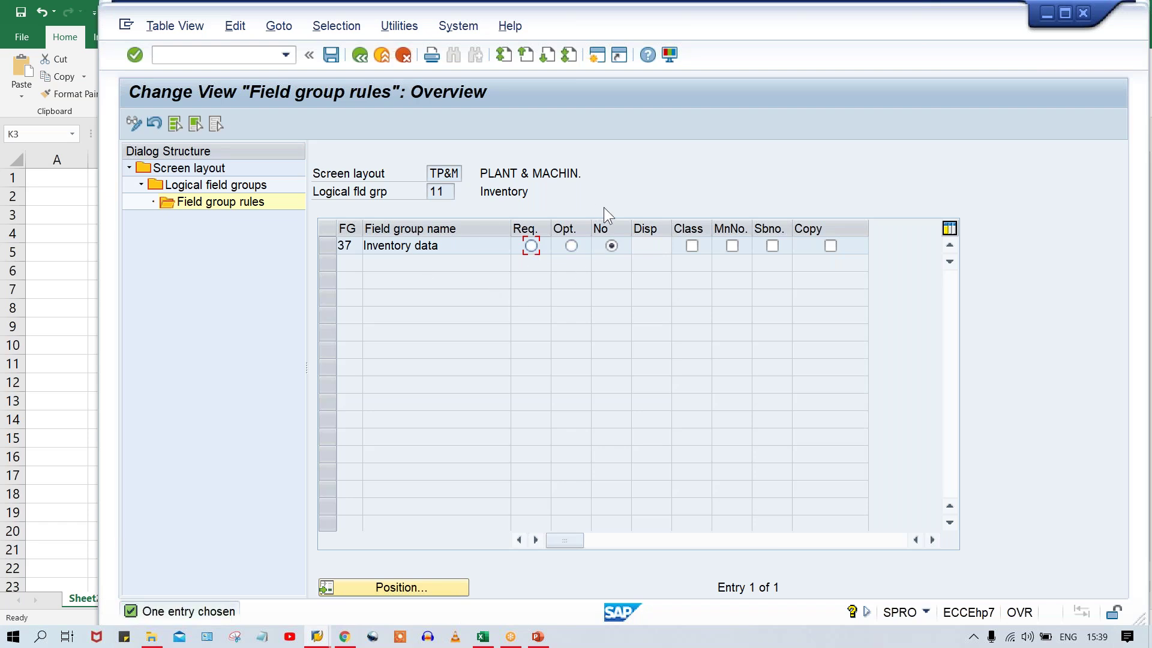
# Make the Inventory data field group optional, enable MnNo., Sbno. and Copy for it, and save to the customizing request.
pyautogui.click(571, 246)
pyautogui.press('Return')
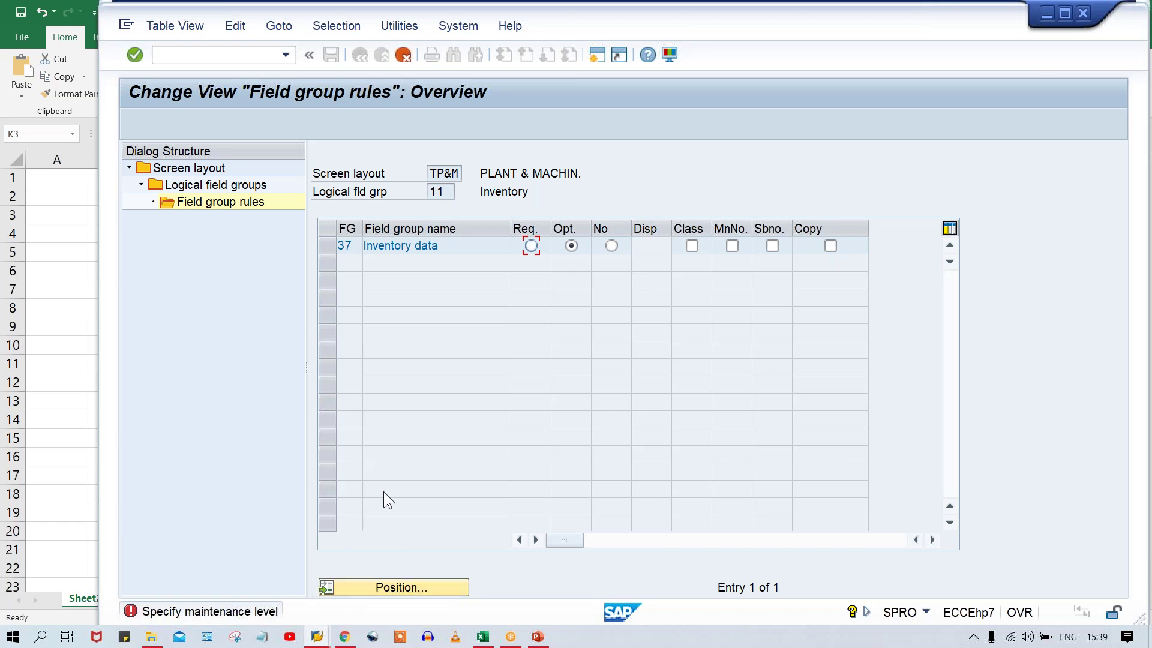
pyautogui.click(733, 245)
pyautogui.click(772, 246)
pyautogui.click(829, 246)
pyautogui.press('Return')
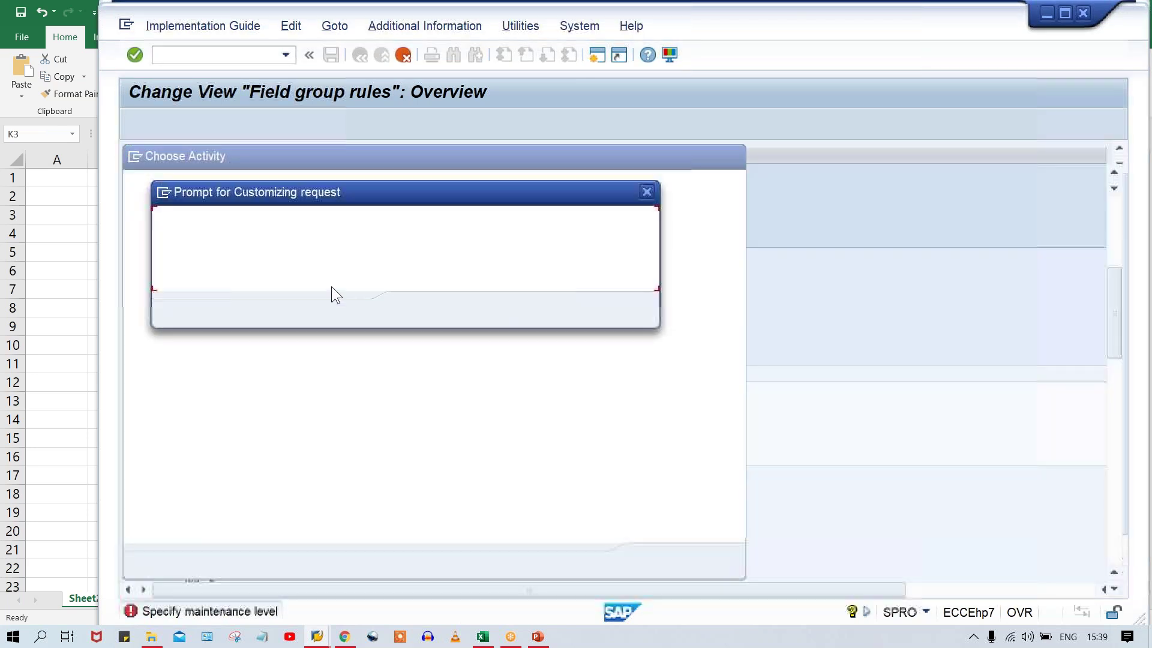
pyautogui.click(413, 317)
pyautogui.press('Return')
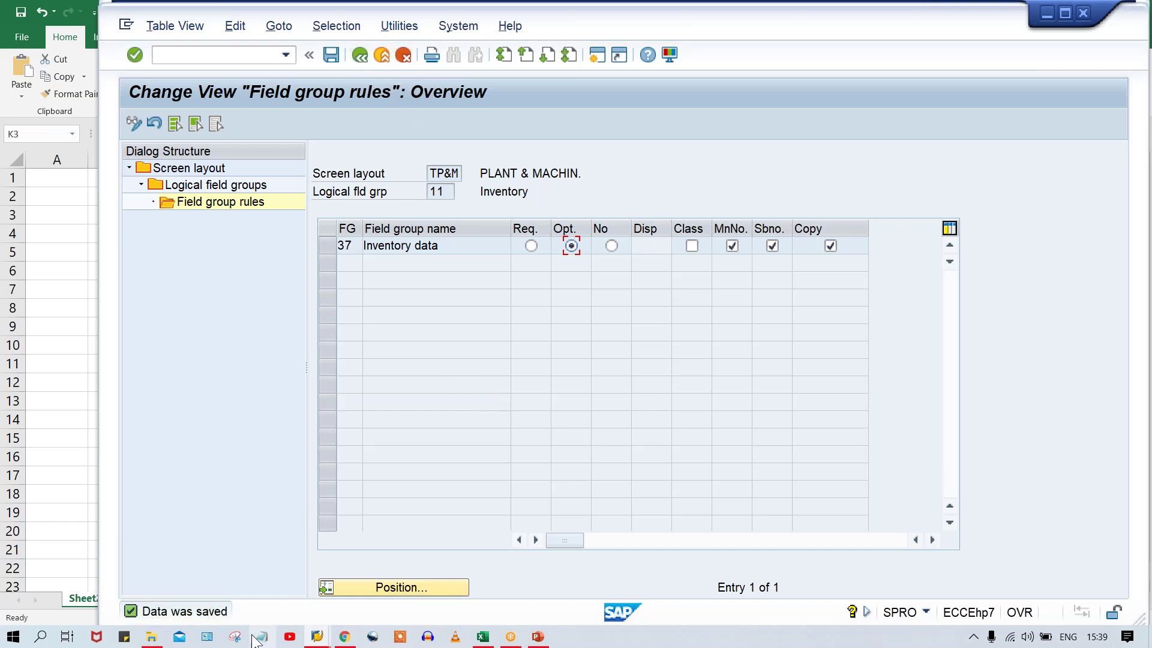
# Restart asset creation and open the master data for asset class TP&M in company code TM00 to check the Inventory fields.
pyautogui.moveTo(319, 637)
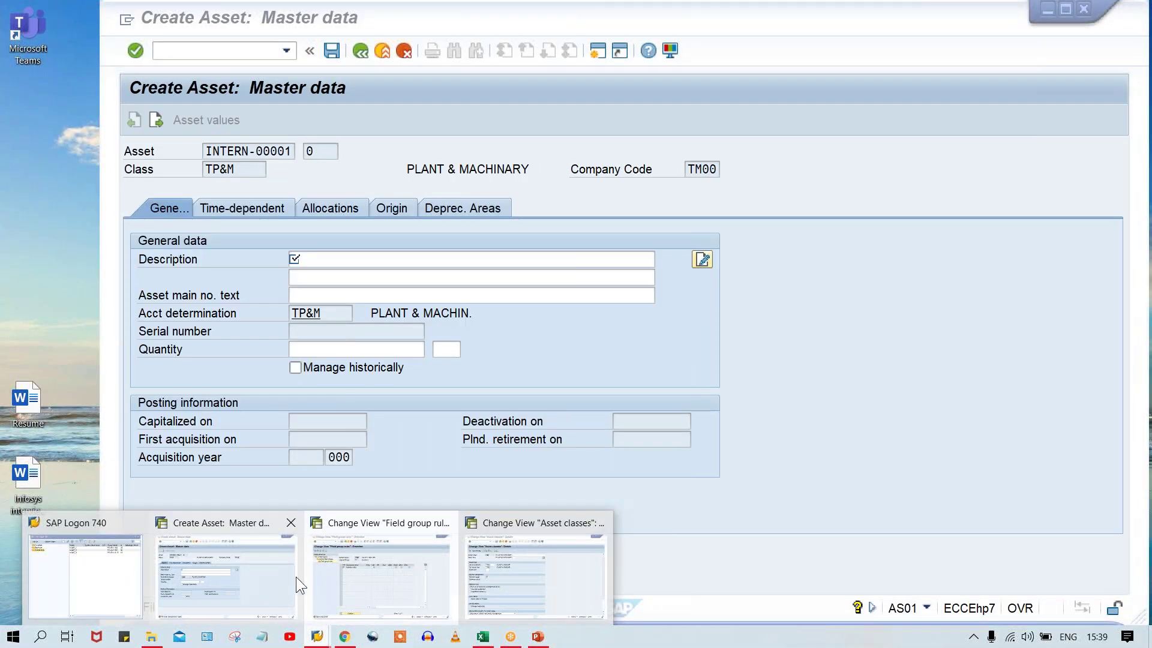
pyautogui.click(265, 576)
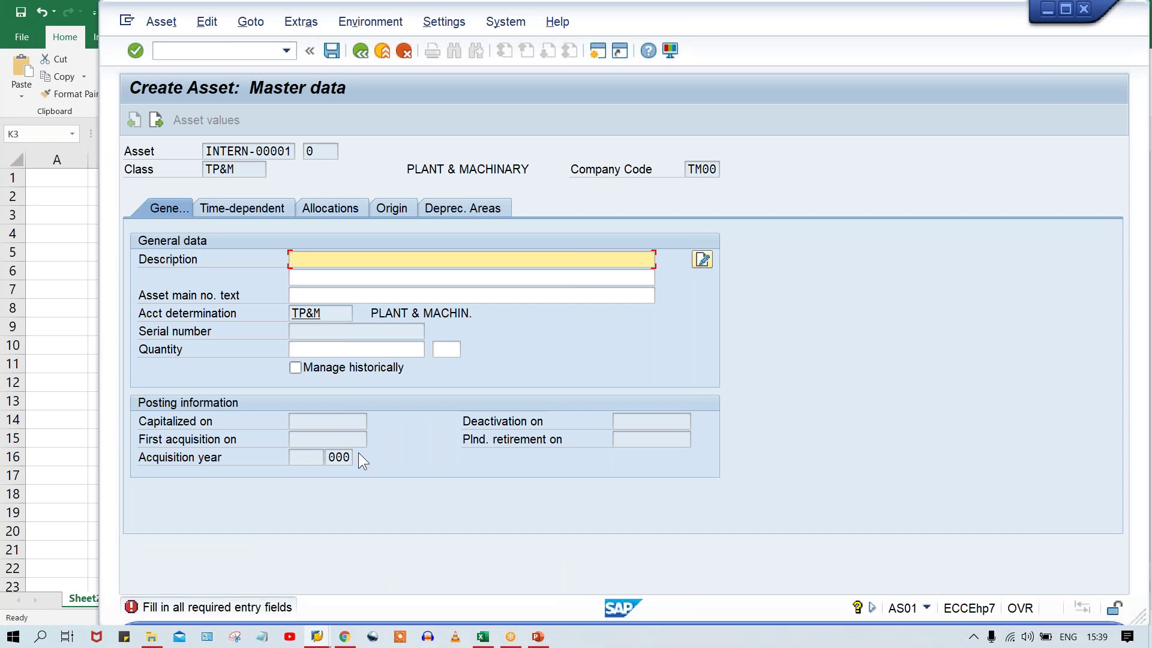
pyautogui.click(287, 53)
pyautogui.click(265, 69)
pyautogui.press('Return')
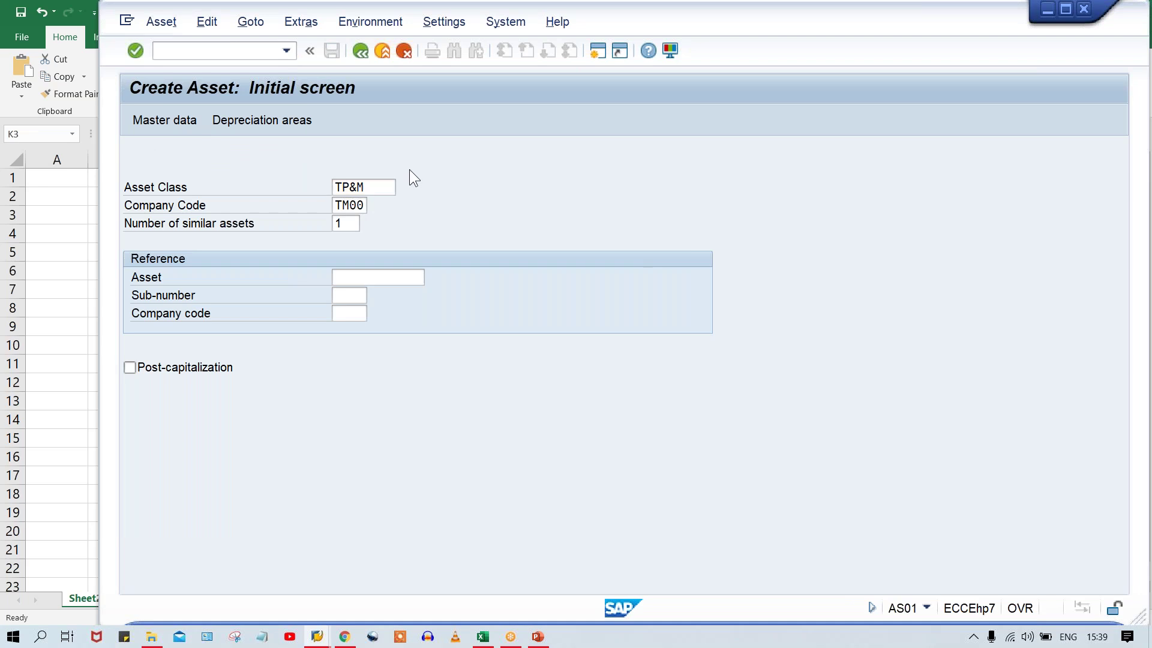
pyautogui.press('Return')
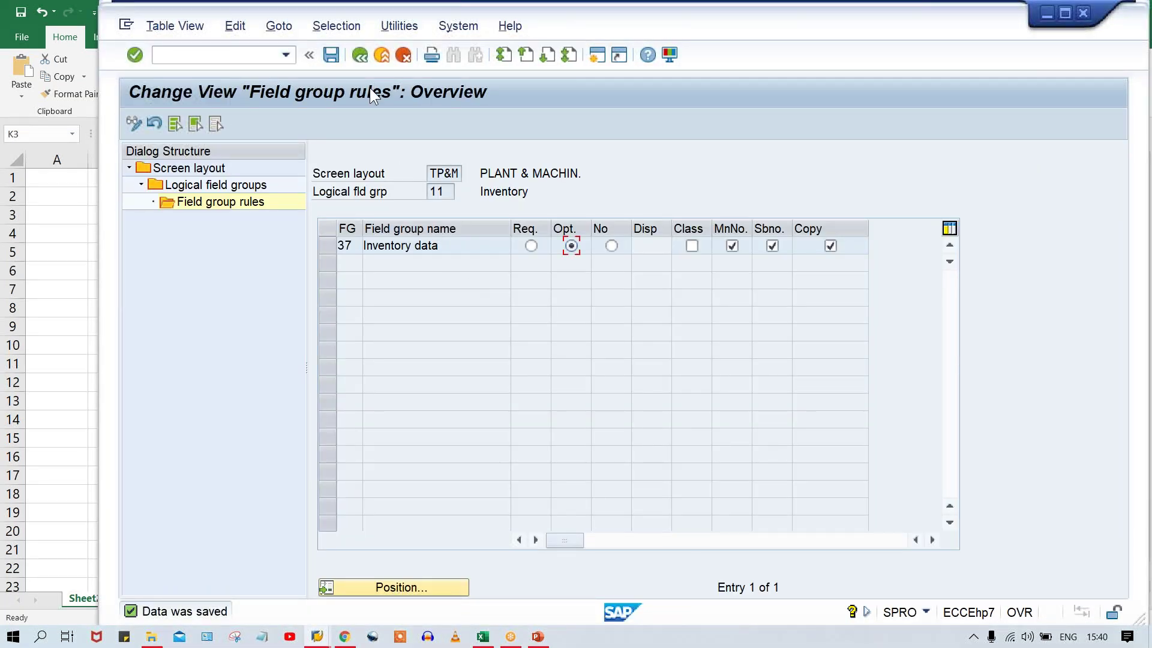
# Return to the logical field groups and mark General data, Posting information and Inventory for comparison.
pyautogui.click(361, 57)
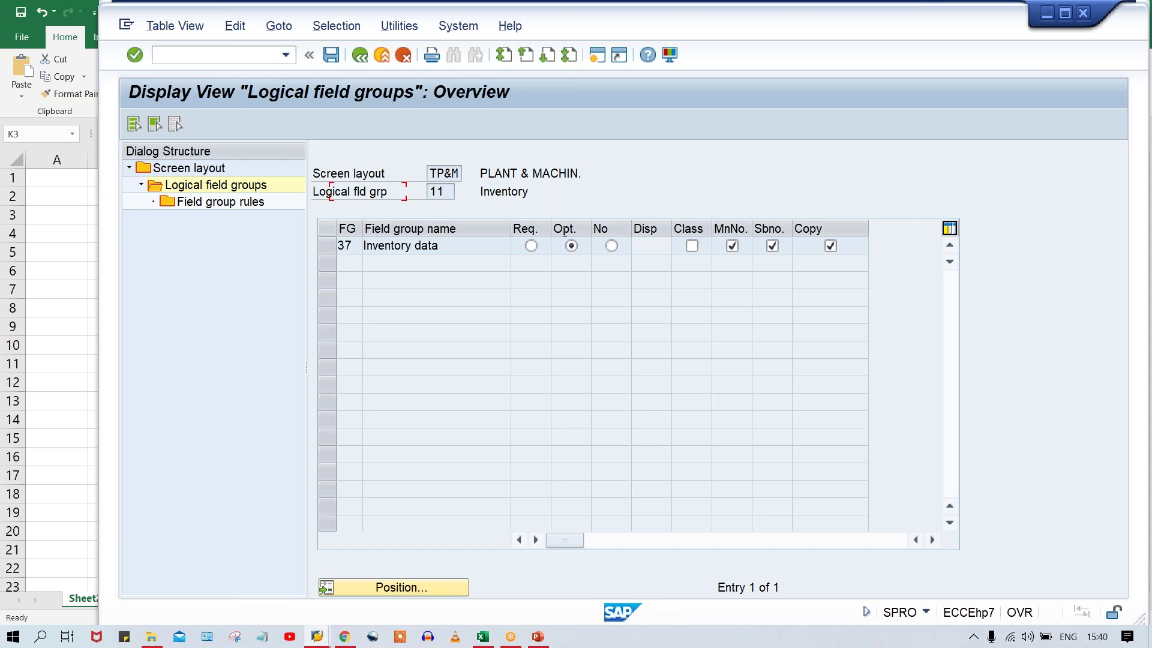
pyautogui.click(319, 191)
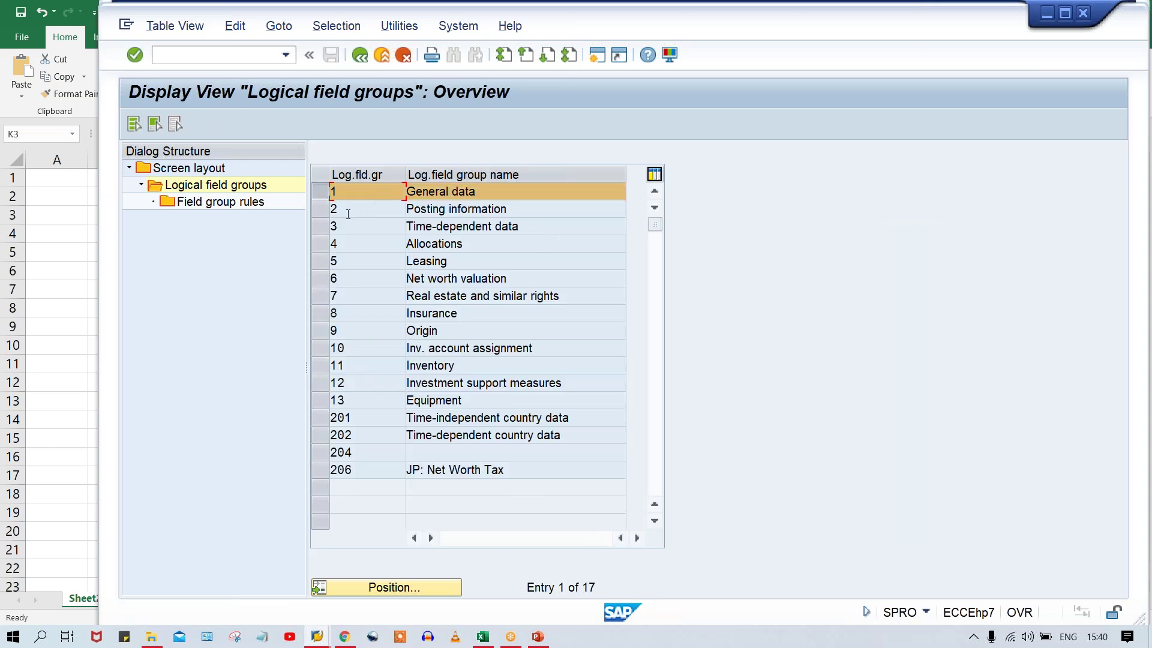
pyautogui.click(319, 209)
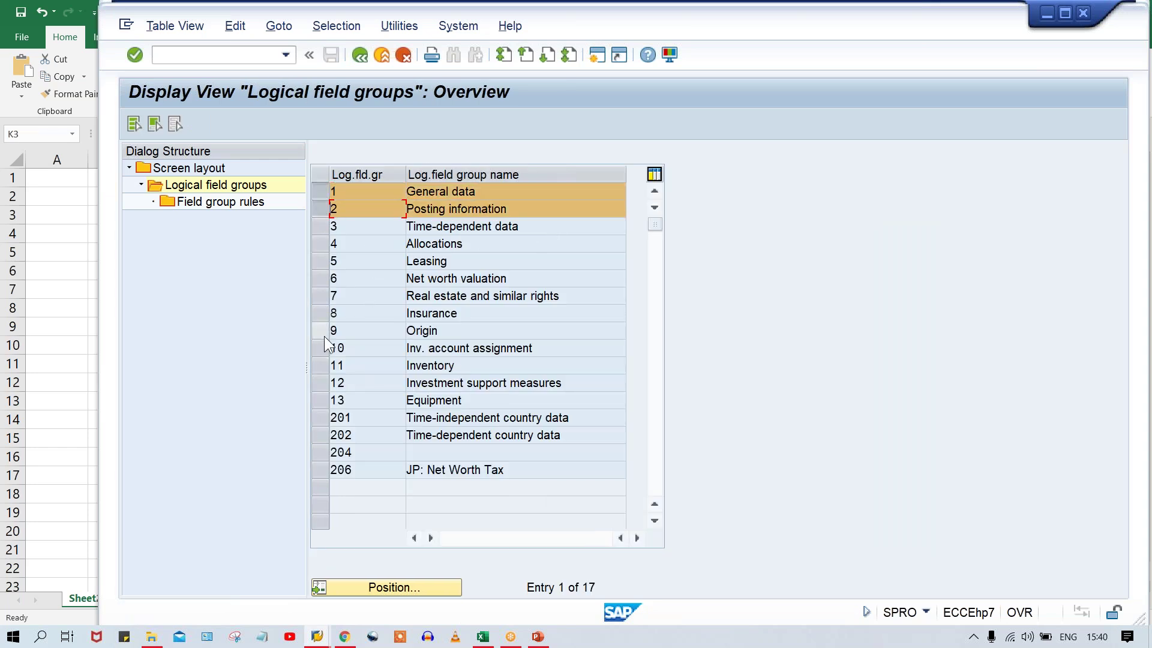
pyautogui.click(318, 365)
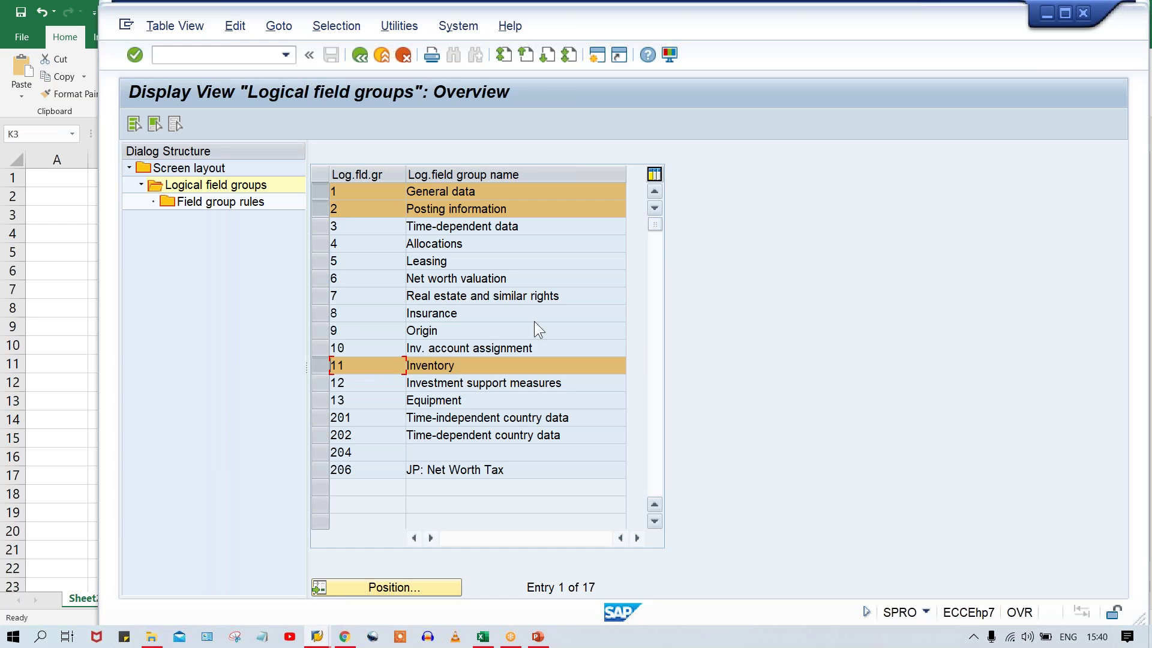
# Leave the screen layout settings and open the layout overview under Specify Tab Layout for Asset Master Record.
pyautogui.click(360, 55)
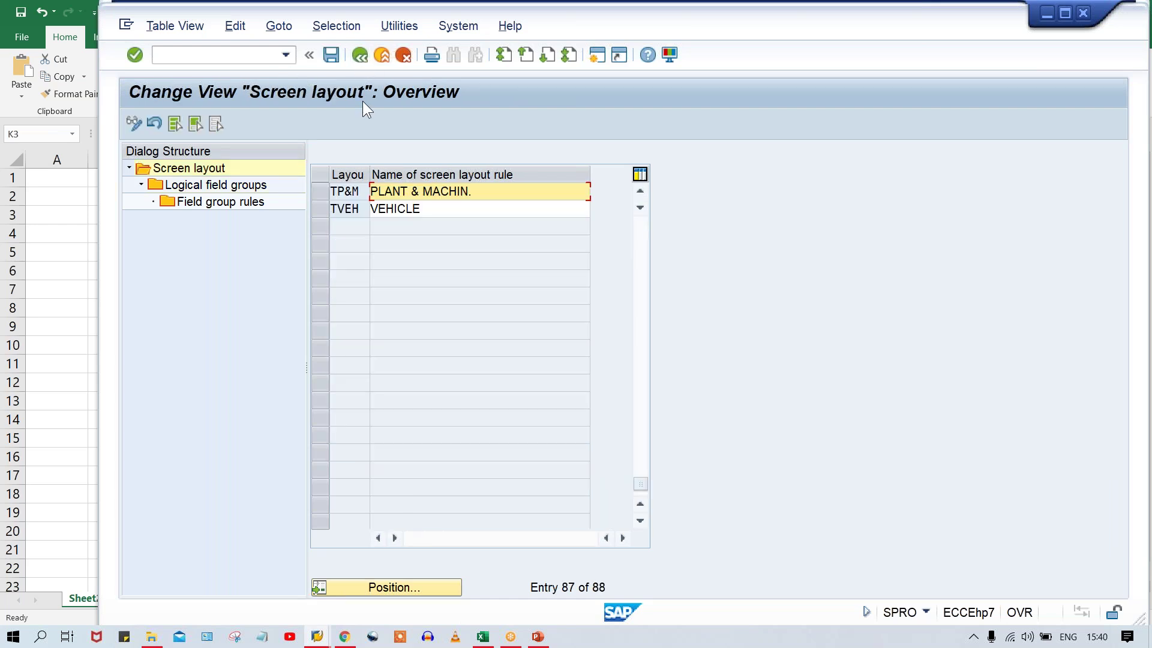
pyautogui.click(356, 56)
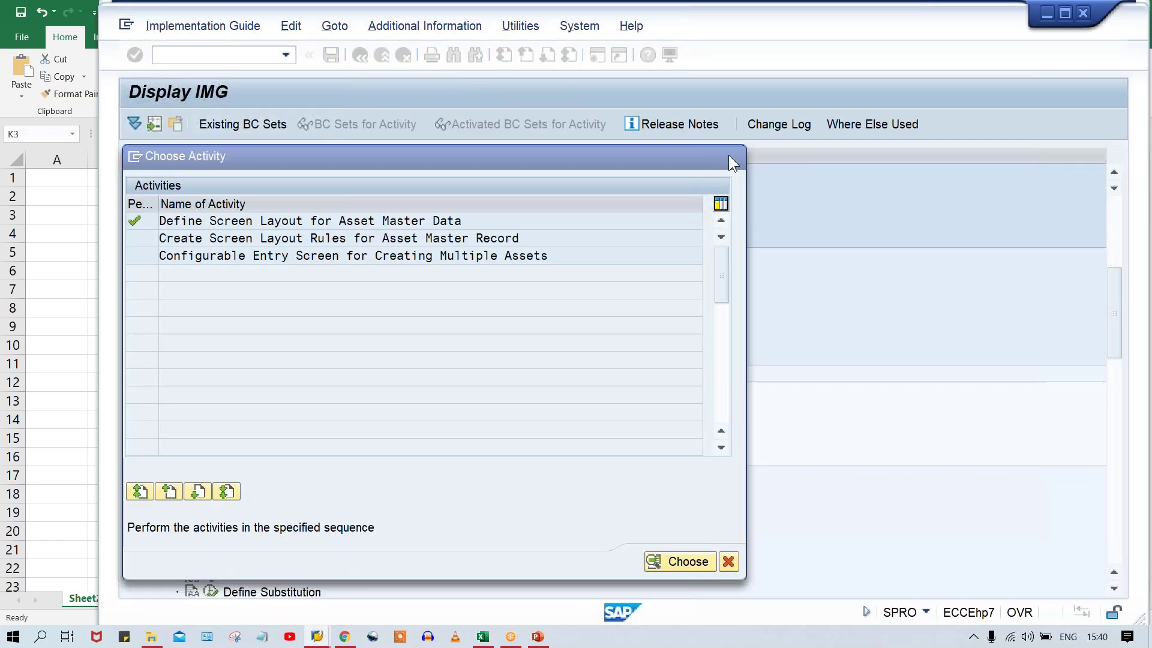
pyautogui.click(728, 155)
pyautogui.click(418, 424)
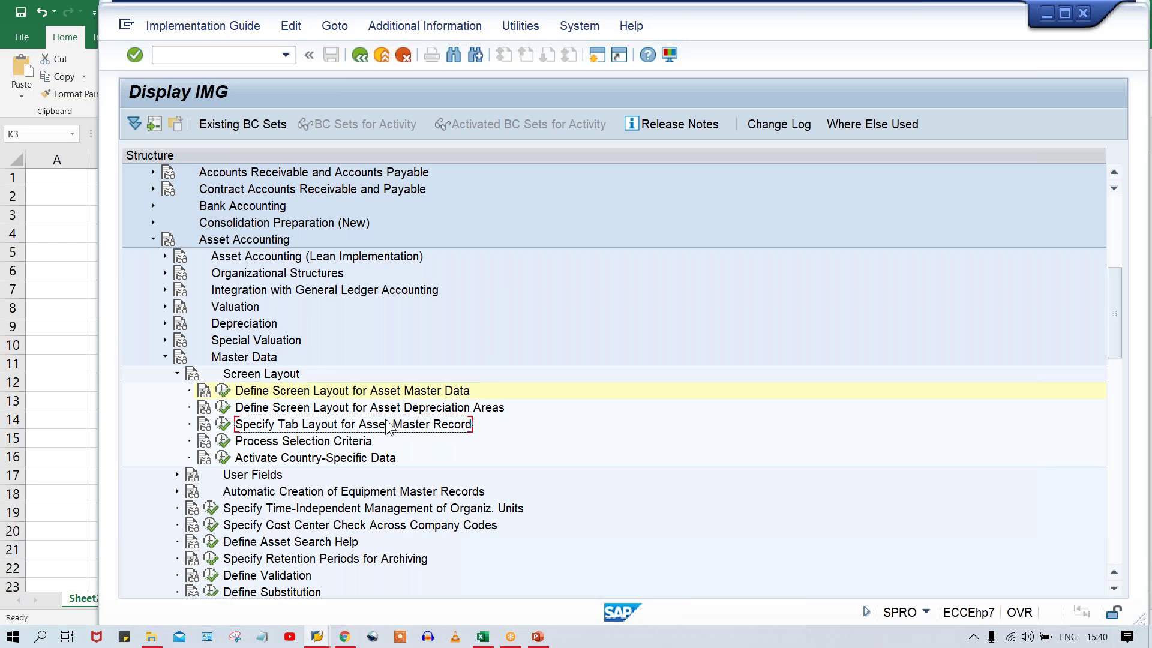
pyautogui.click(223, 424)
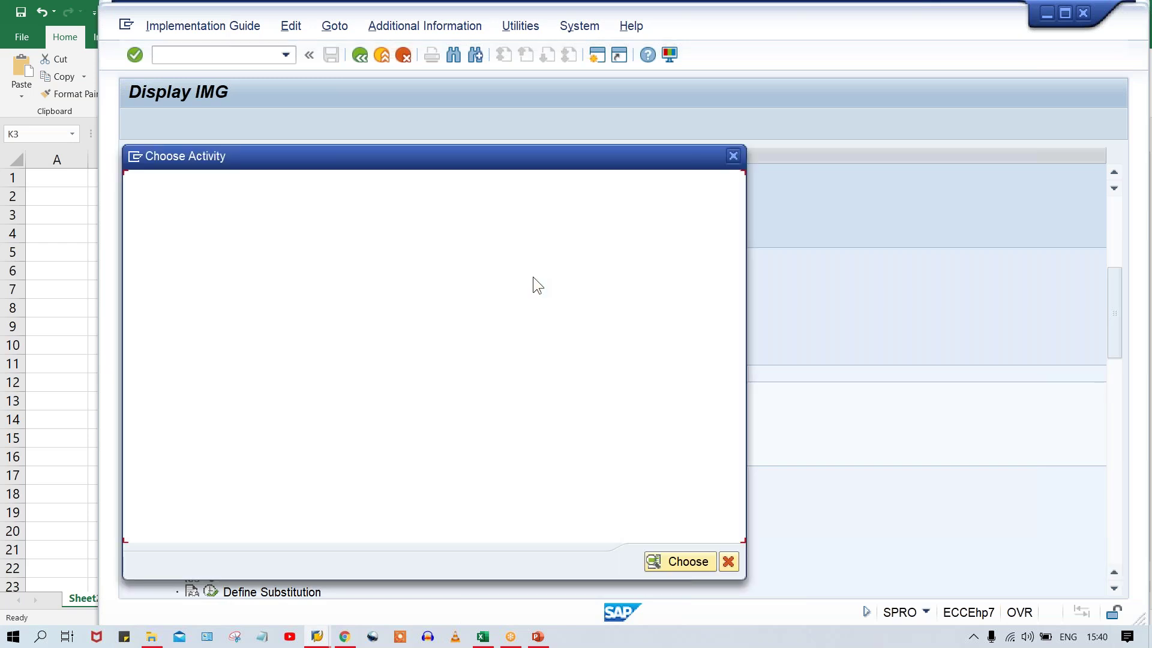
pyautogui.doubleClick(257, 223)
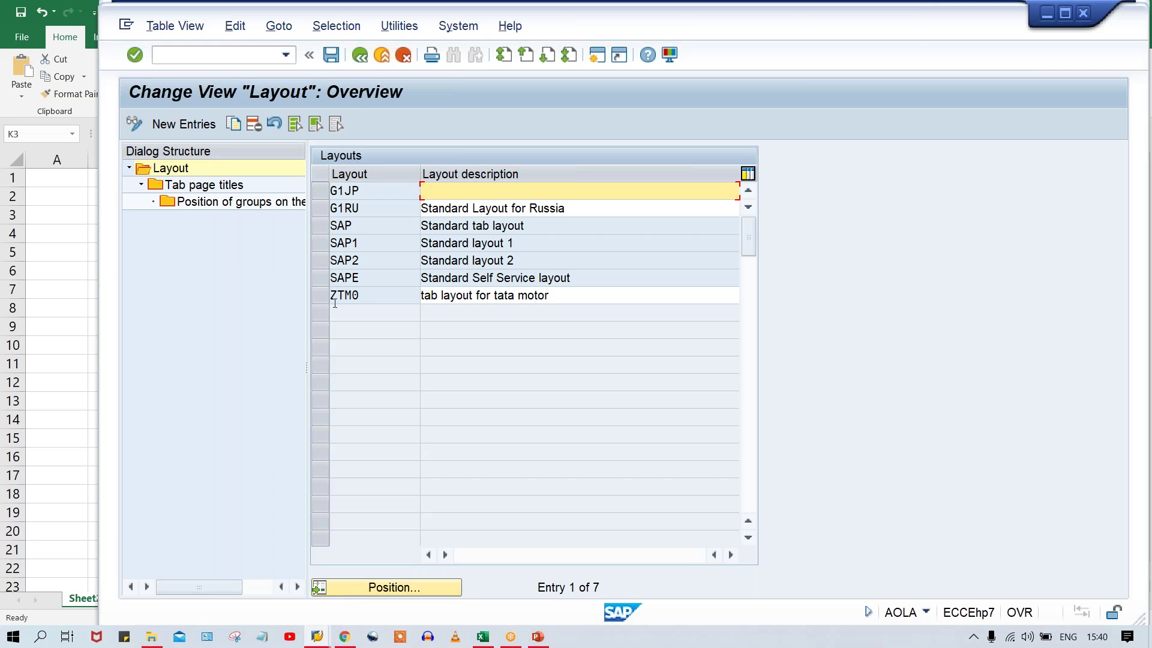
# Open the tab page titles of layout ZTM0.
pyautogui.moveTo(356, 295); pyautogui.dragTo(269, 297)
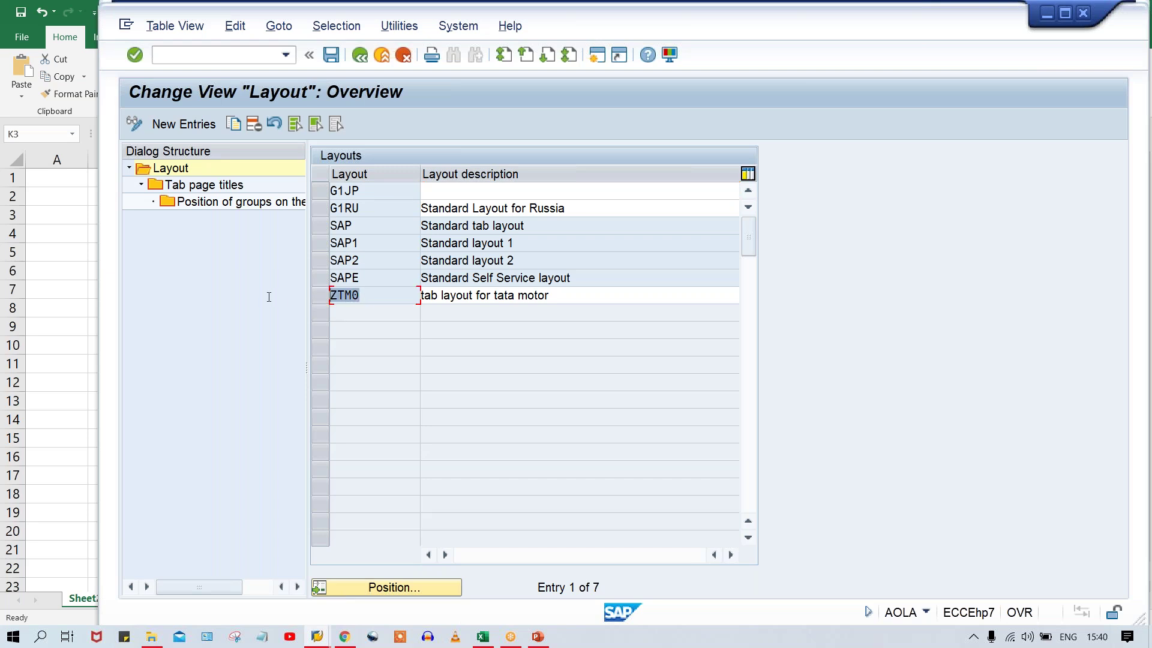
pyautogui.click(318, 296)
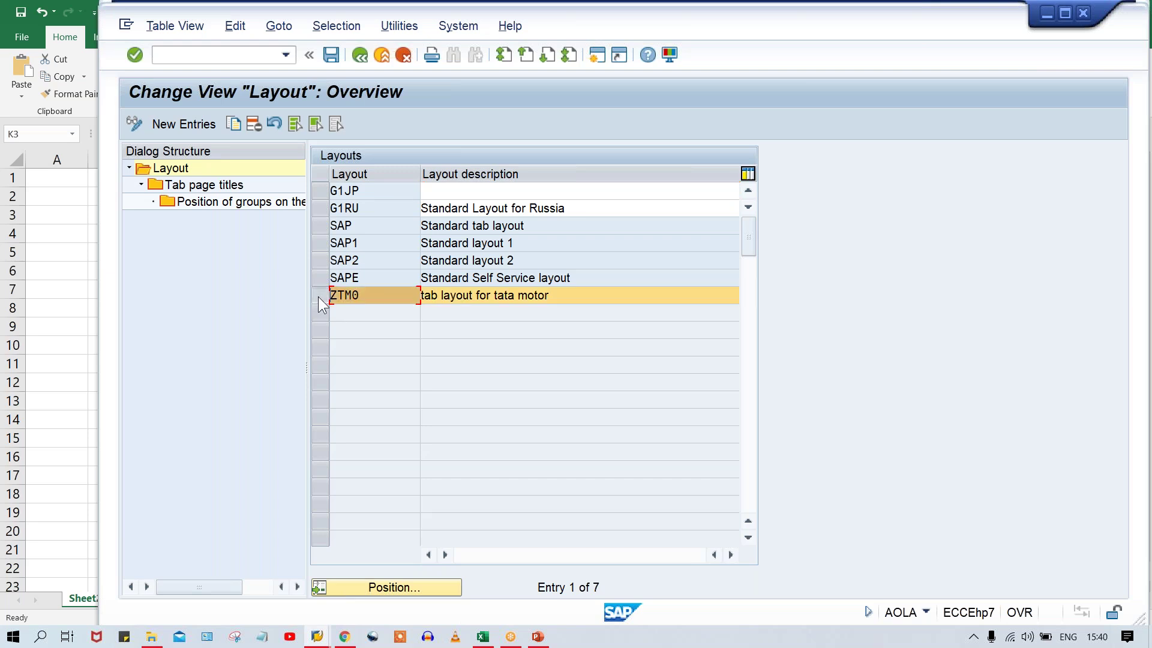
pyautogui.click(207, 186)
# Review the tab page titles of layout ZTM0, going through them from General to Deprec. Areas.
pyautogui.click(351, 203)
pyautogui.moveTo(357, 205); pyautogui.dragTo(331, 207)
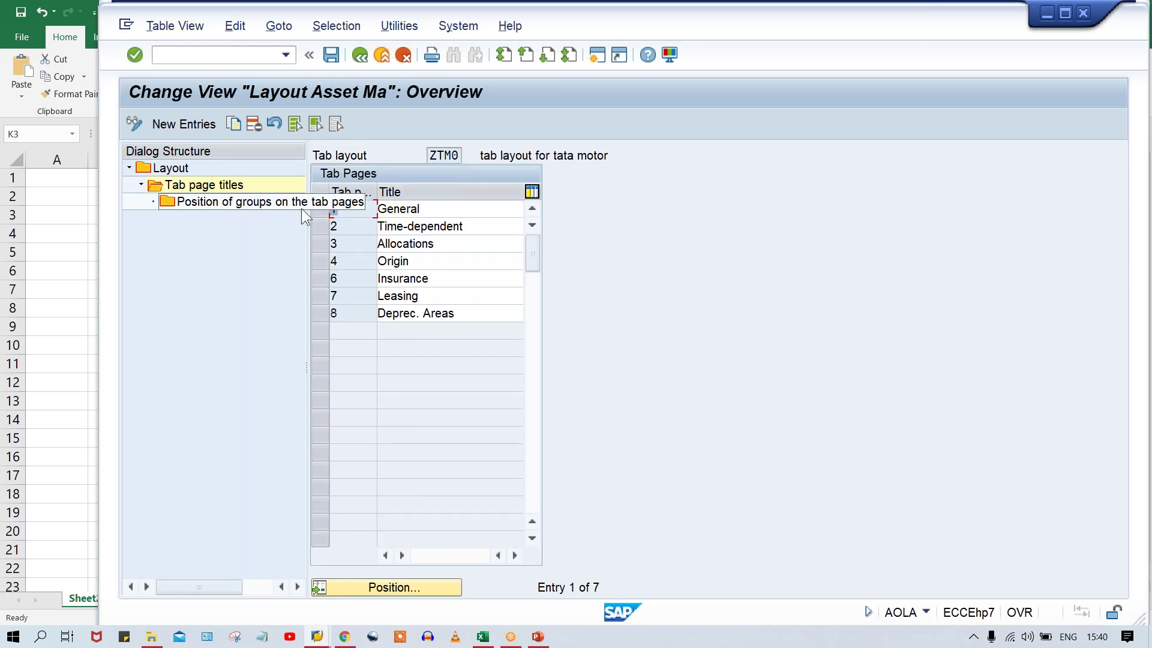
pyautogui.doubleClick(429, 207)
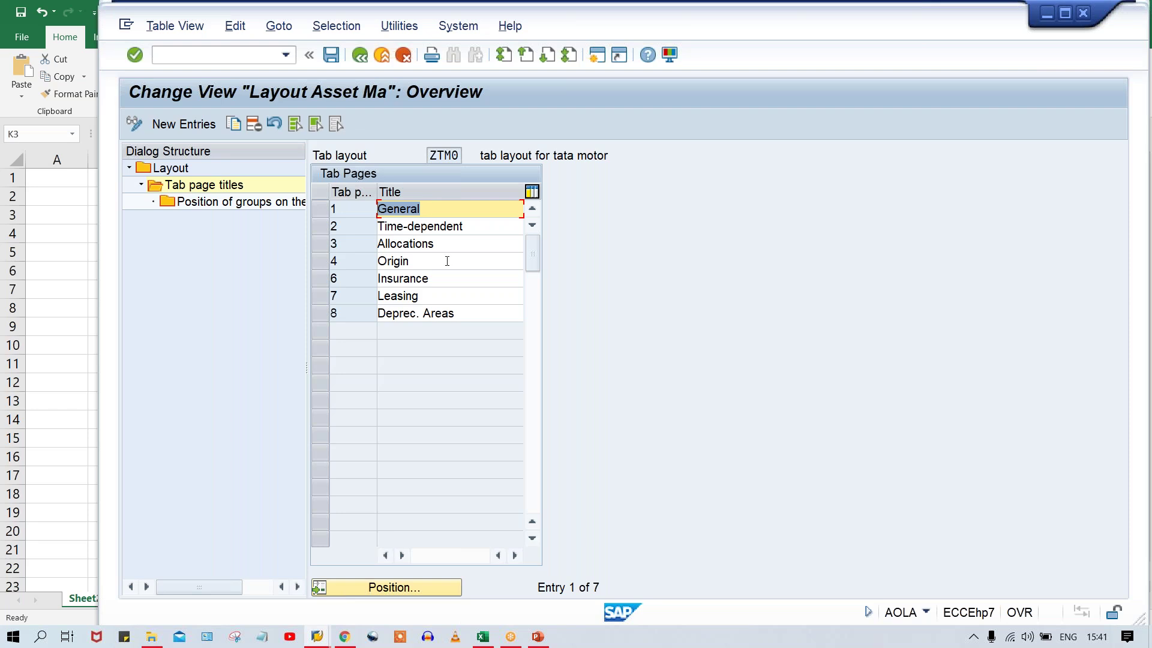
pyautogui.click(443, 209)
pyautogui.click(479, 226)
pyautogui.click(462, 243)
pyautogui.click(447, 278)
pyautogui.click(455, 296)
pyautogui.click(463, 312)
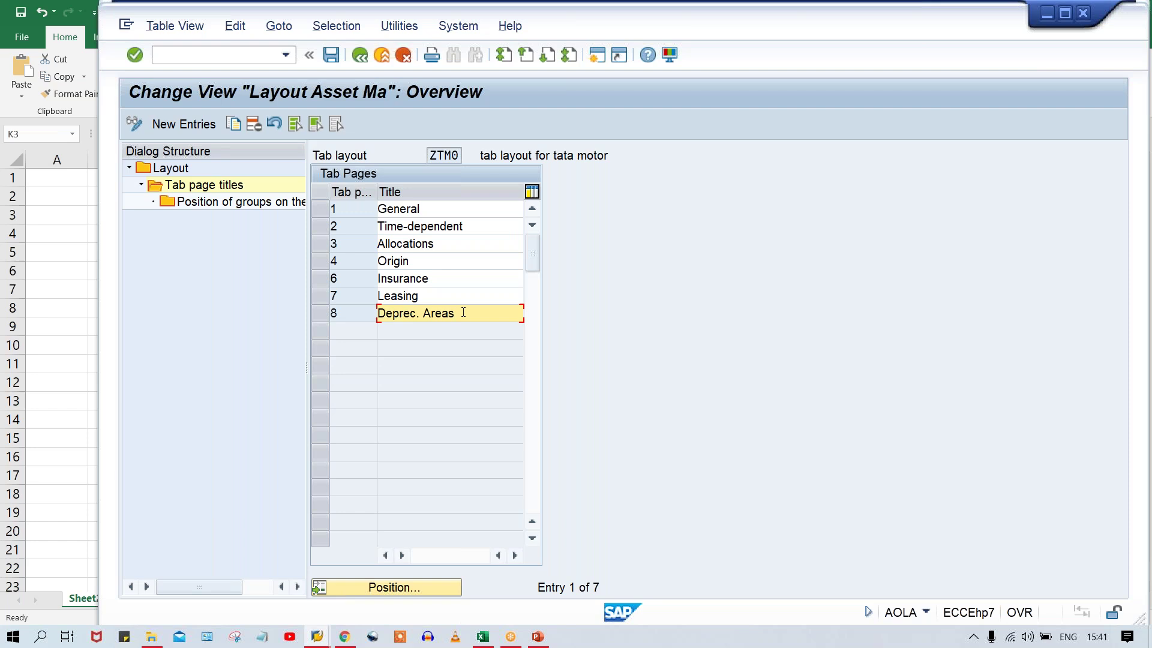
pyautogui.click(452, 296)
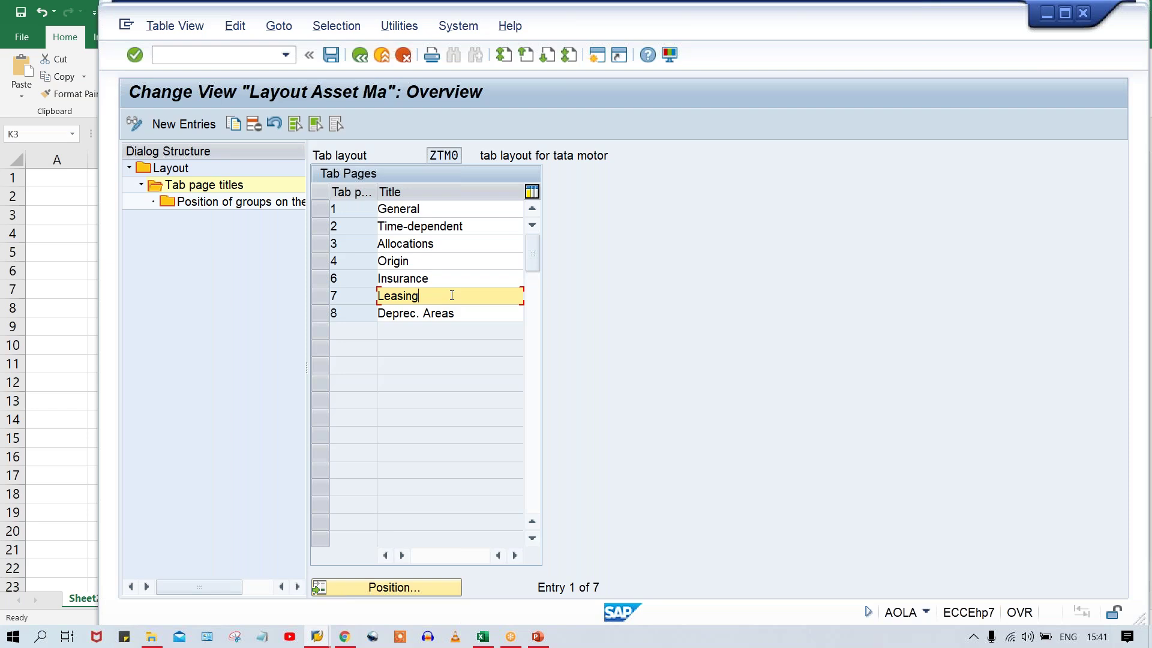
pyautogui.click(447, 211)
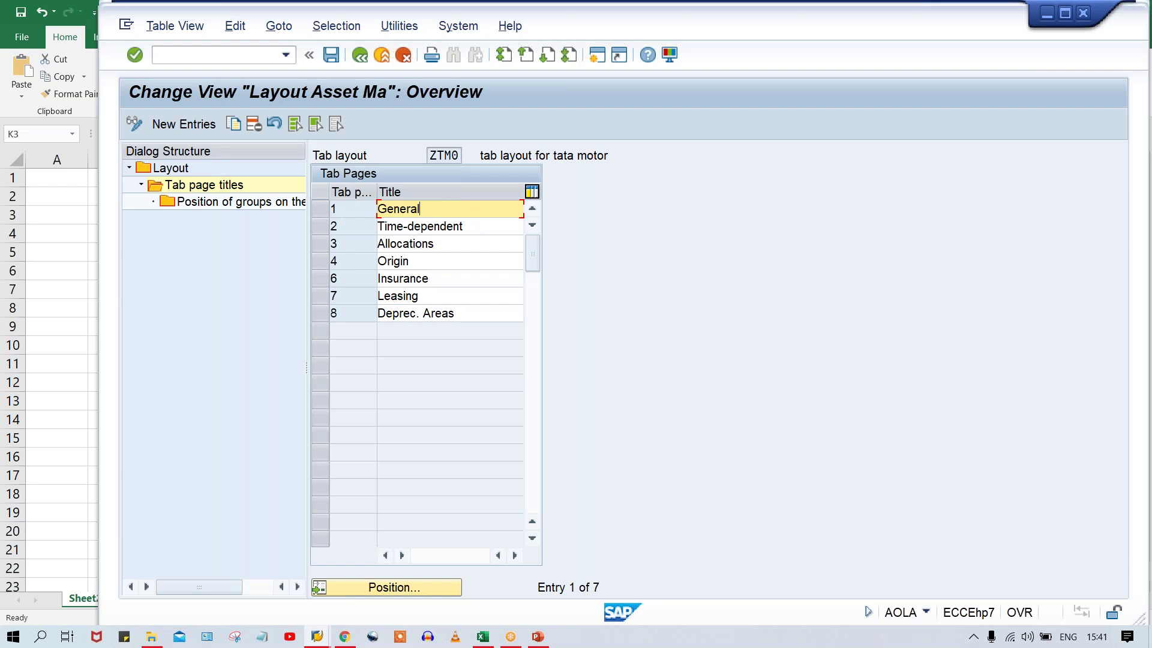
# Open the positions of groups for the General tab page and check its assigned group boxes.
pyautogui.click(318, 209)
pyautogui.doubleClick(209, 202)
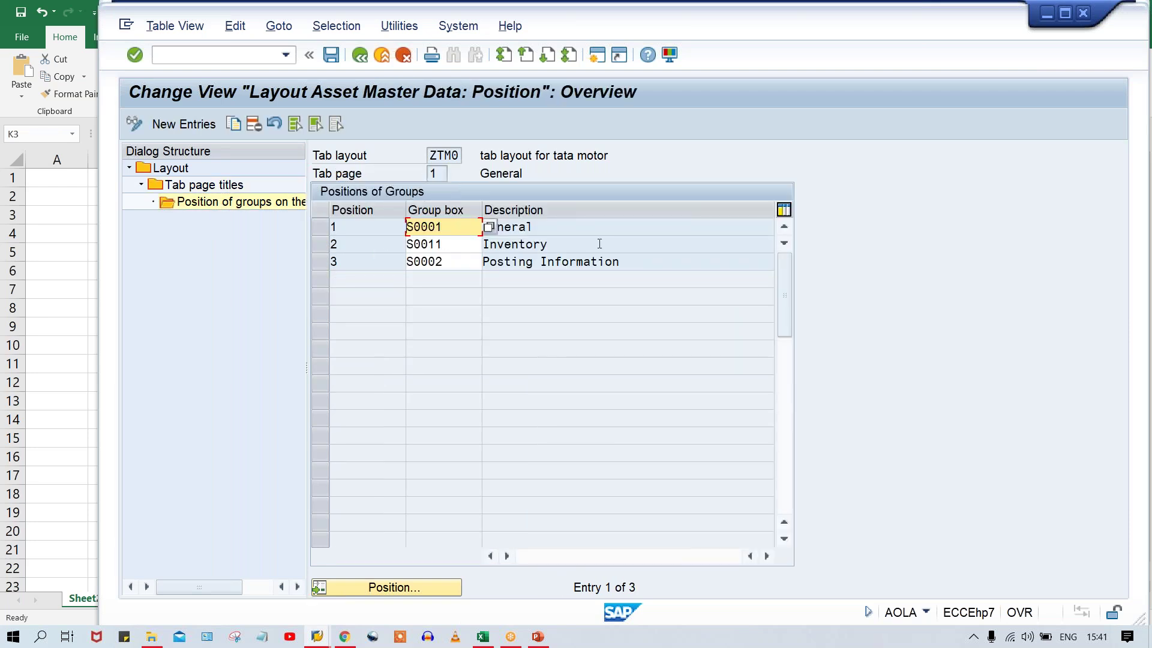
pyautogui.click(465, 225)
pyautogui.click(450, 245)
pyautogui.click(450, 226)
# Compare the assigned group boxes with the list of group box IDs, checking S0011 Inventory and S0002 Posting Information.
pyautogui.click(488, 227)
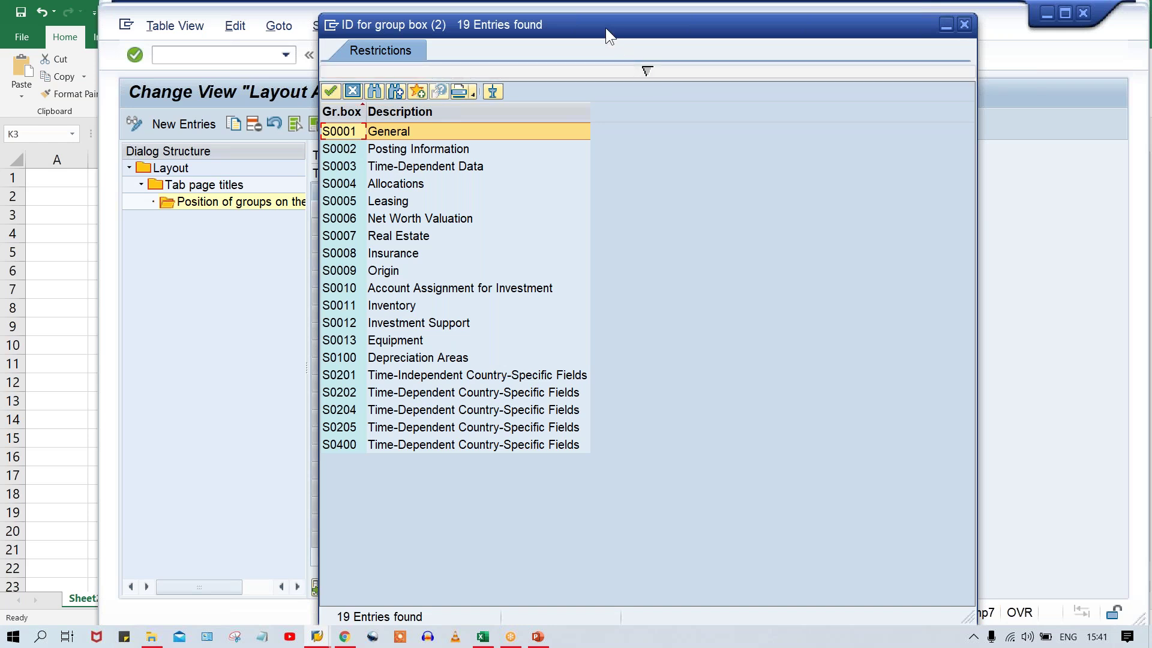
pyautogui.moveTo(606, 28); pyautogui.dragTo(838, 98)
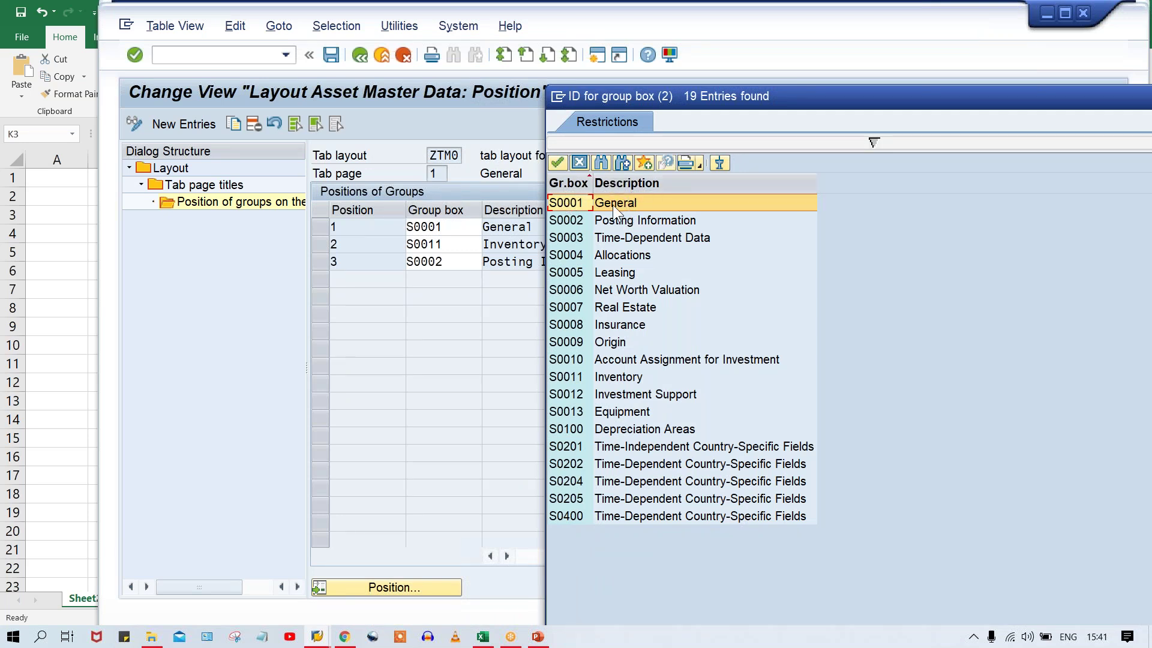
pyautogui.click(583, 378)
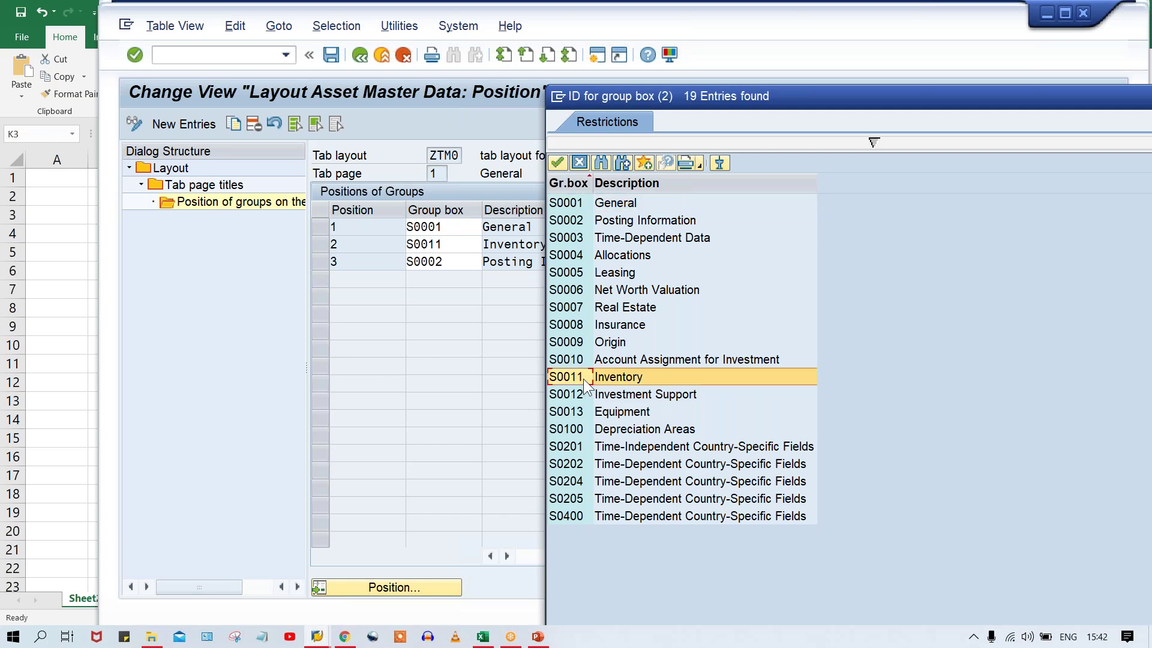
pyautogui.click(440, 269)
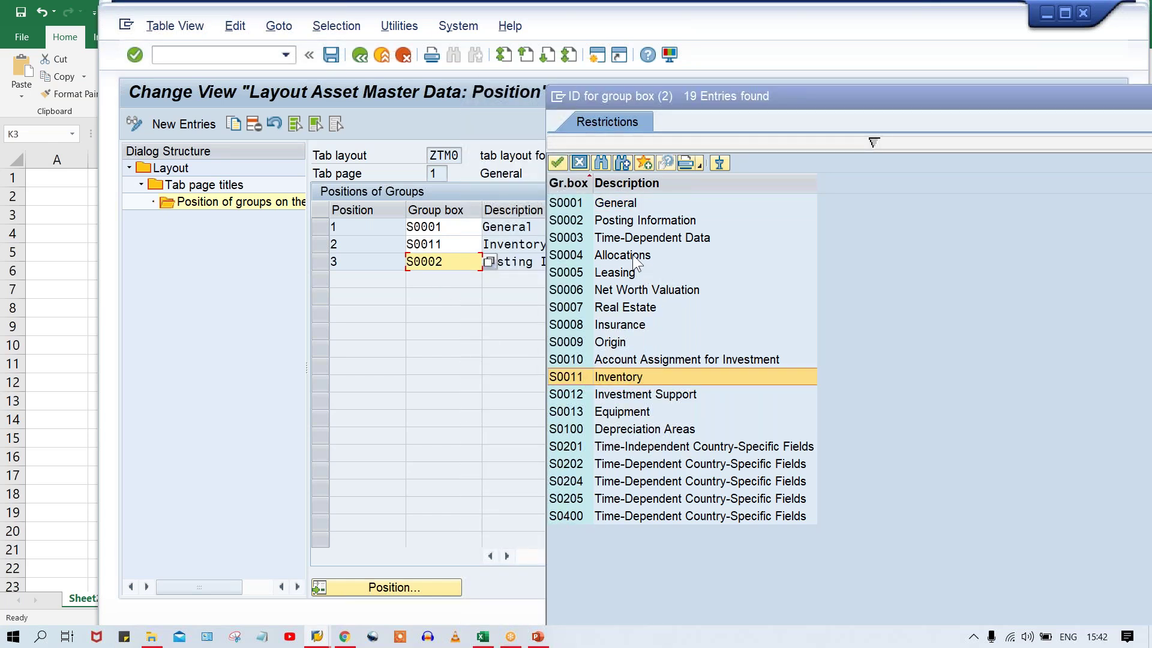
pyautogui.click(587, 223)
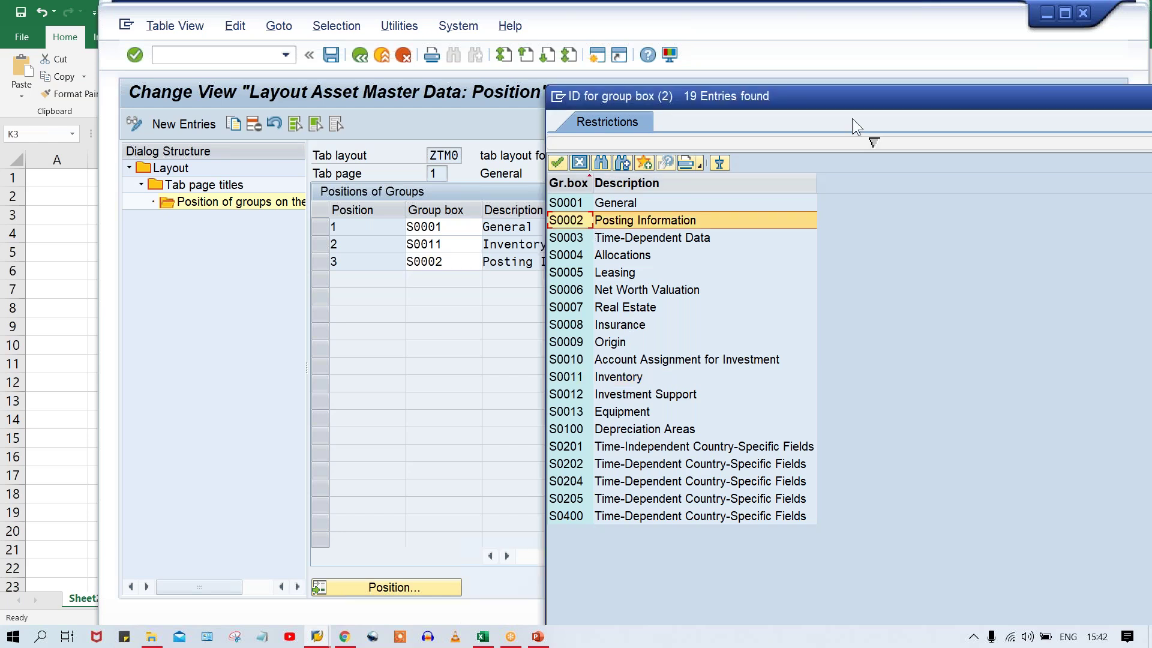
pyautogui.moveTo(864, 97); pyautogui.dragTo(683, 180)
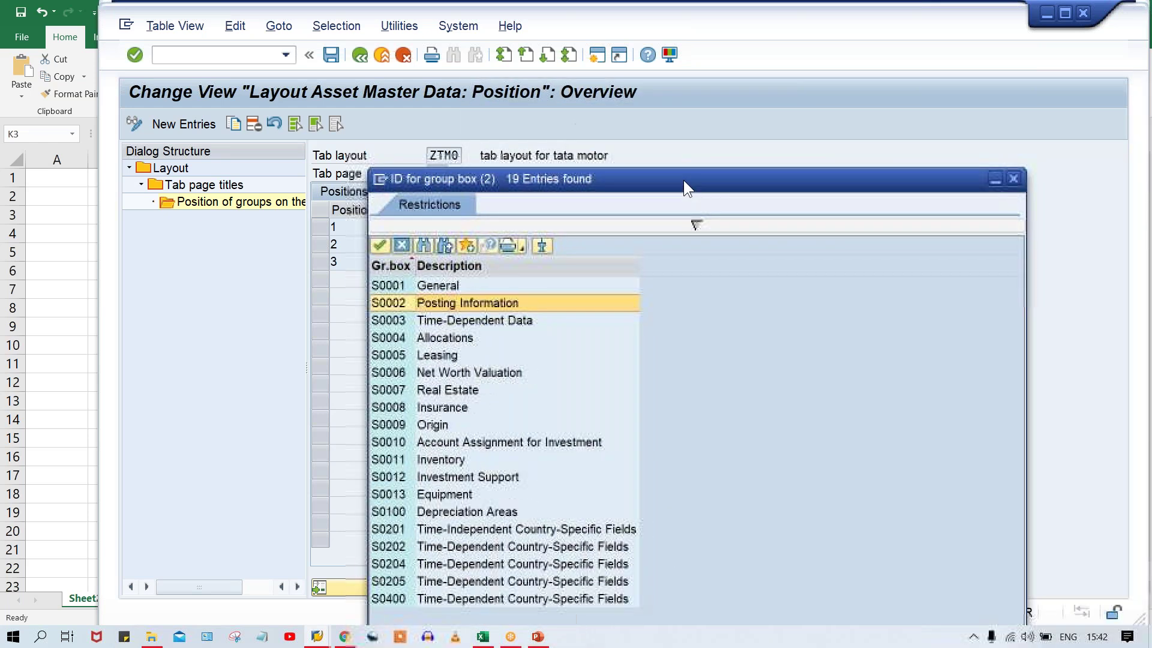
pyautogui.click(1013, 178)
# Delete the Inventory group box S0011 from the General tab page of layout ZTM0.
pyautogui.click(451, 269)
pyautogui.click(320, 244)
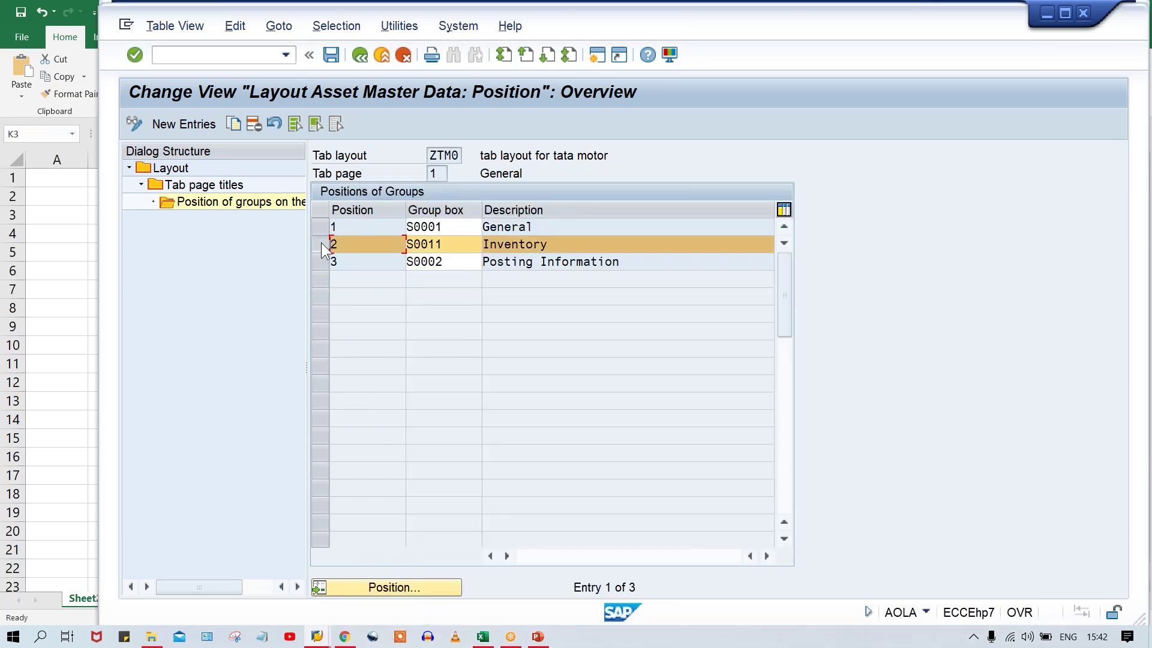
pyautogui.click(252, 124)
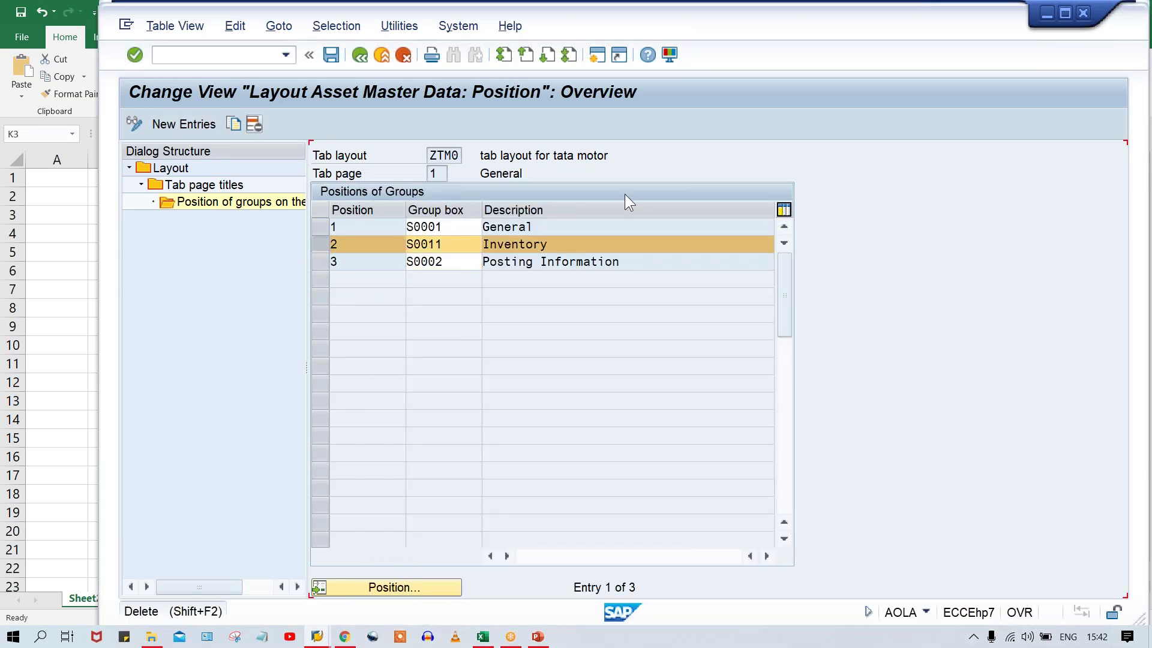
# Save the General tab page's group positions to the customizing request, check the assigned group boxes and return to the tab page titles.
pyautogui.hotkey('ctrl', 's')
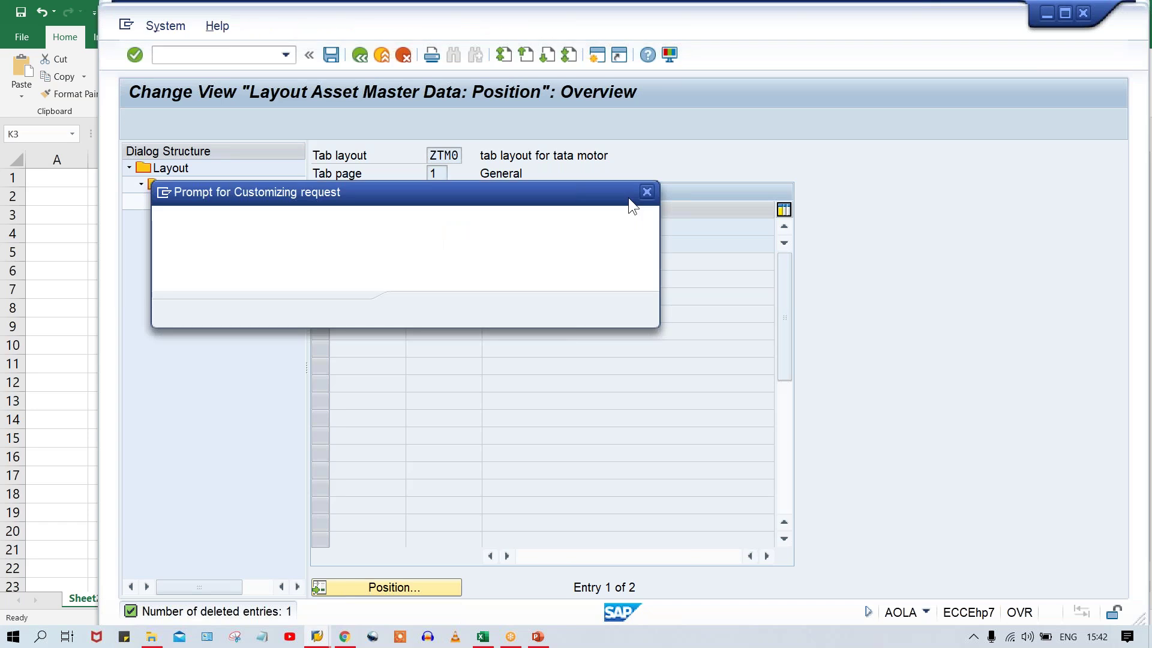
pyautogui.press('Return')
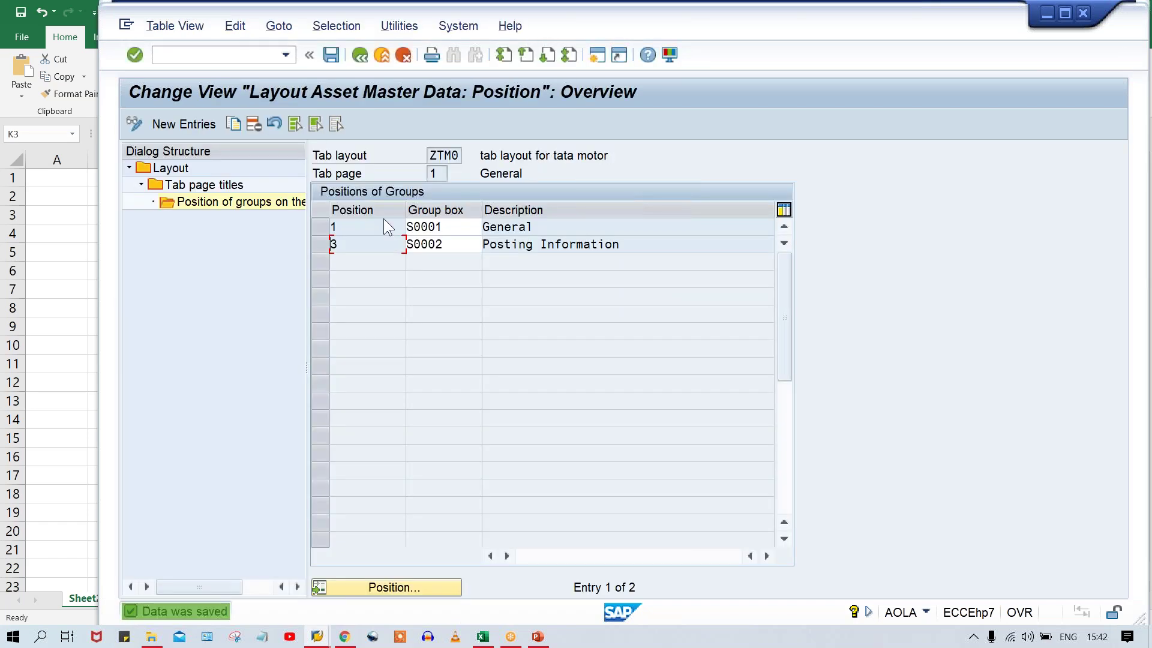
pyautogui.click(452, 224)
pyautogui.click(438, 174)
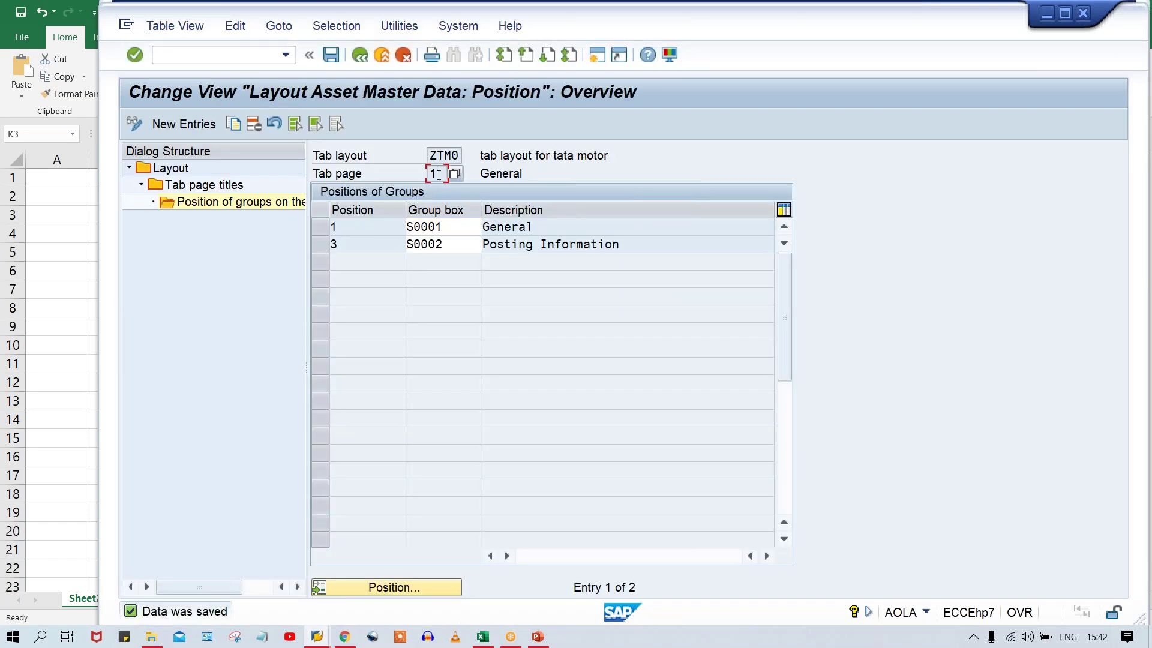
pyautogui.click(452, 222)
pyautogui.click(461, 246)
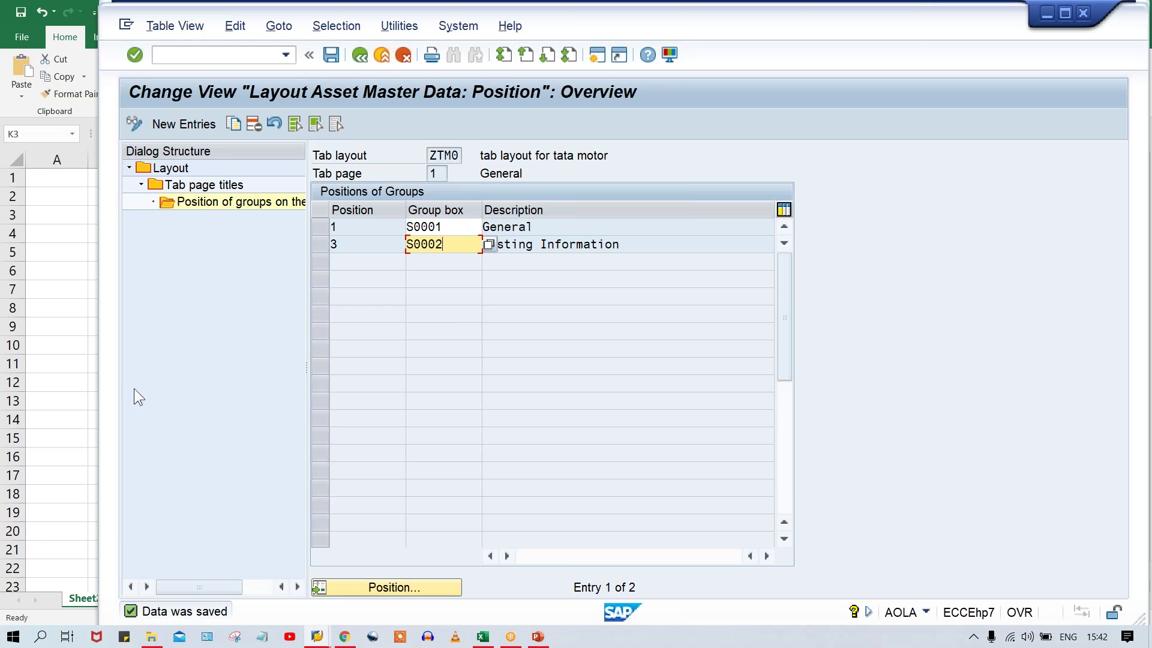
pyautogui.click(359, 55)
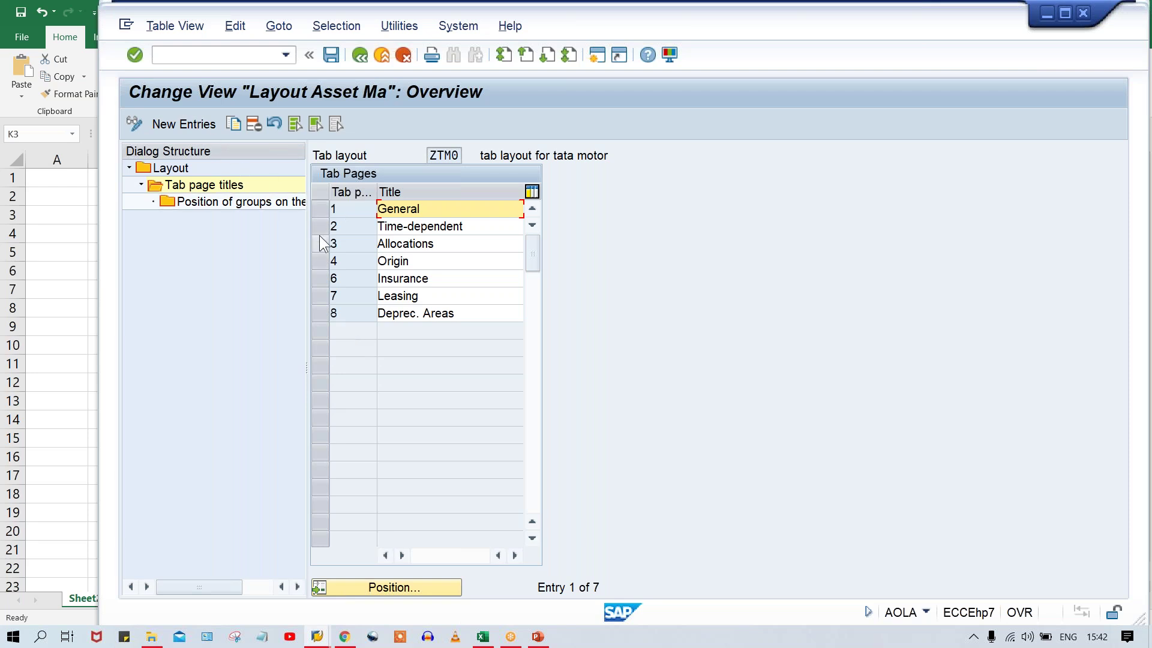
# Try to add a new tab page numbered 2 with the title Inventory to layout ZTM0.
pyautogui.click(182, 129)
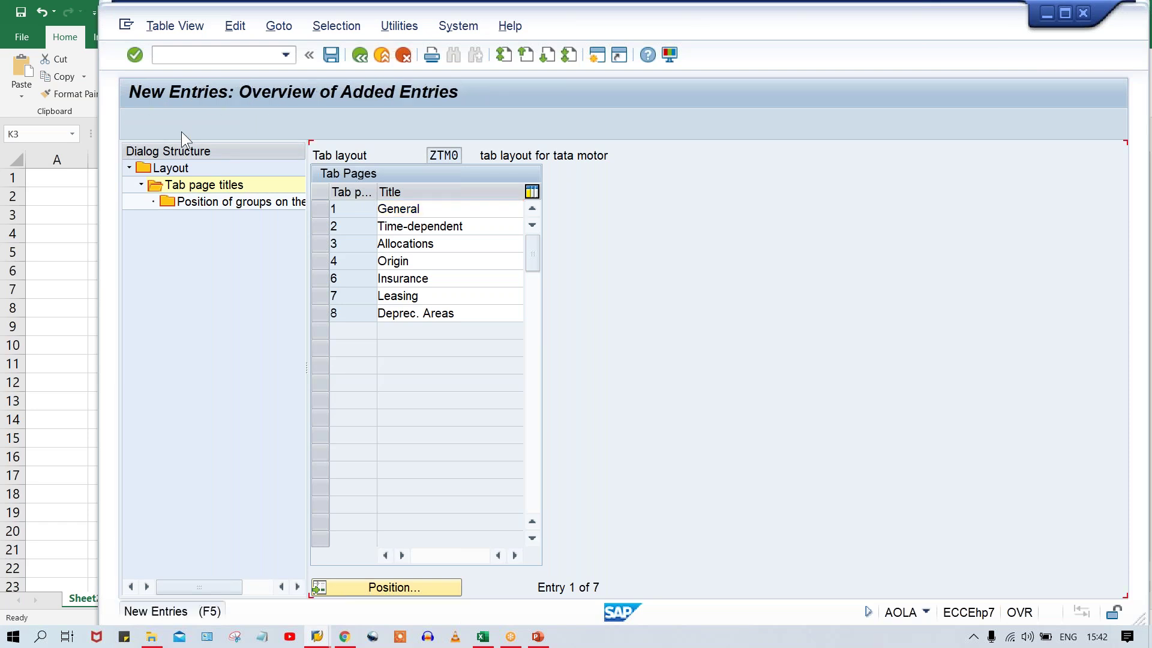
pyautogui.write('2')
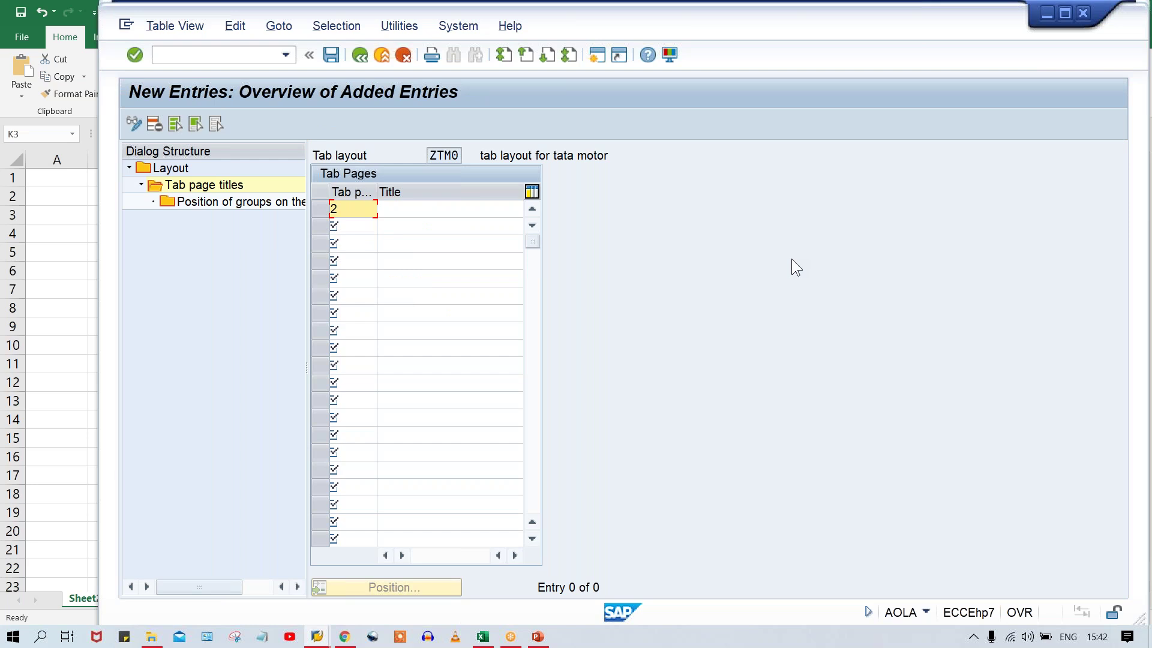
pyautogui.press('Tab')
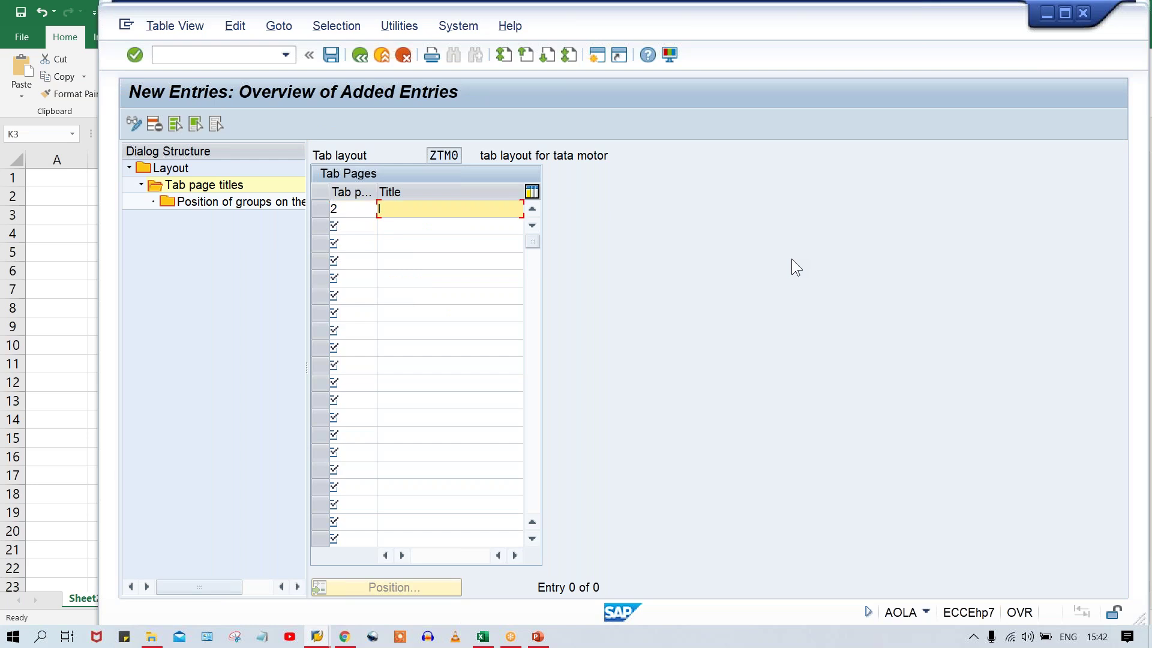
pyautogui.write('Invent')
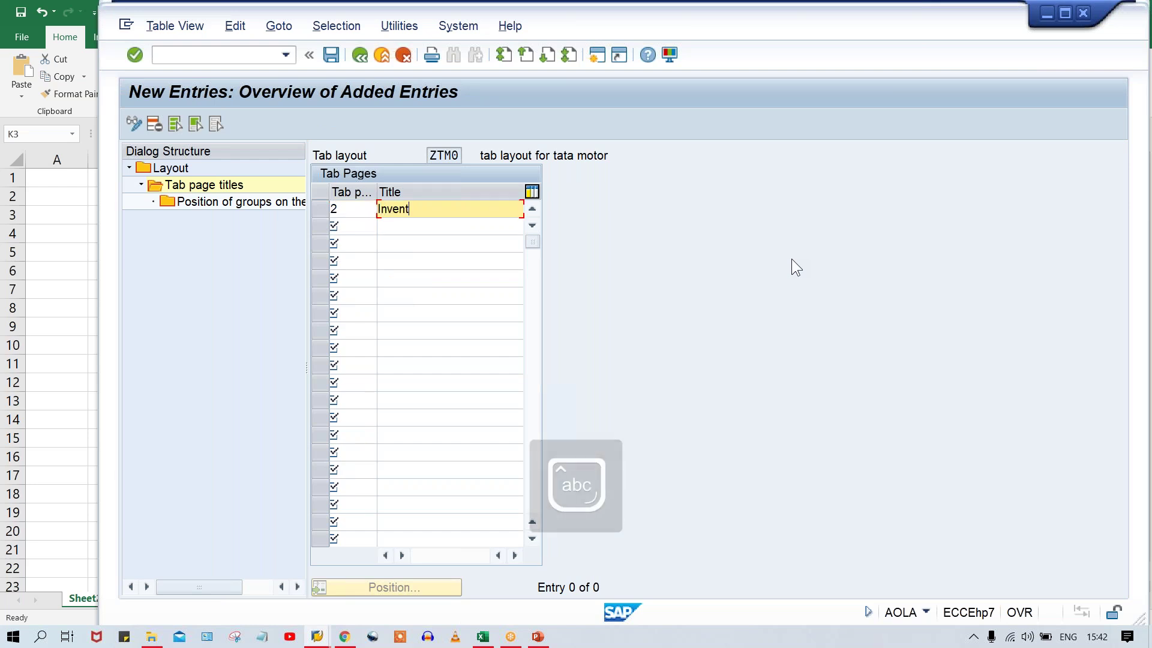
pyautogui.write('ory')
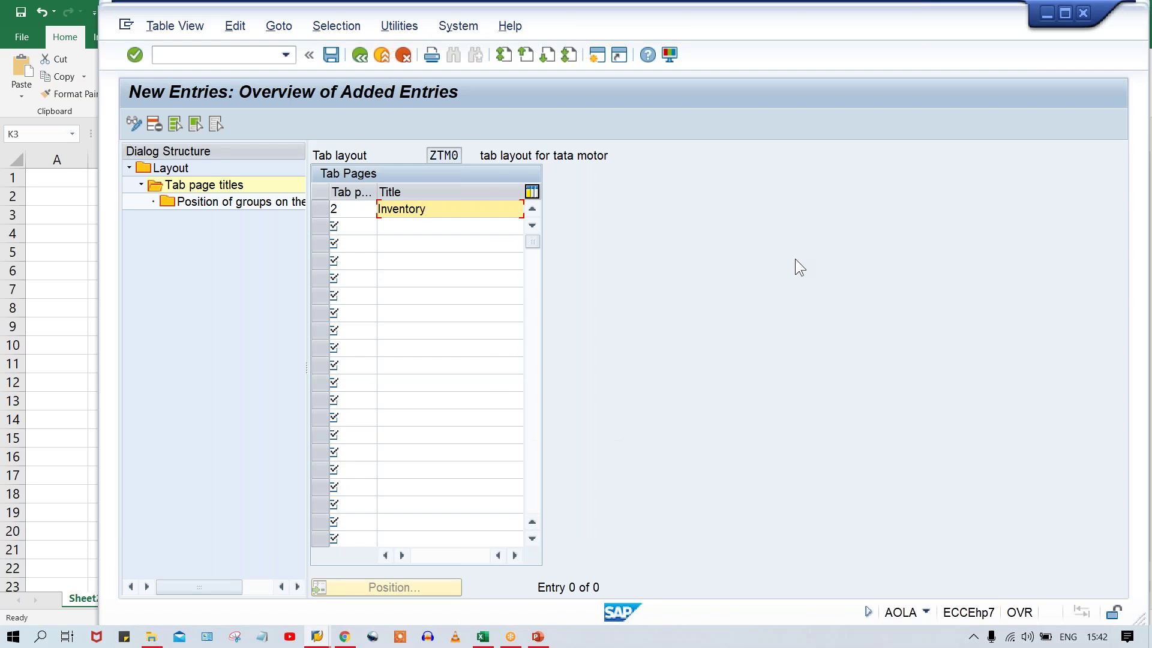
pyautogui.press('Return')
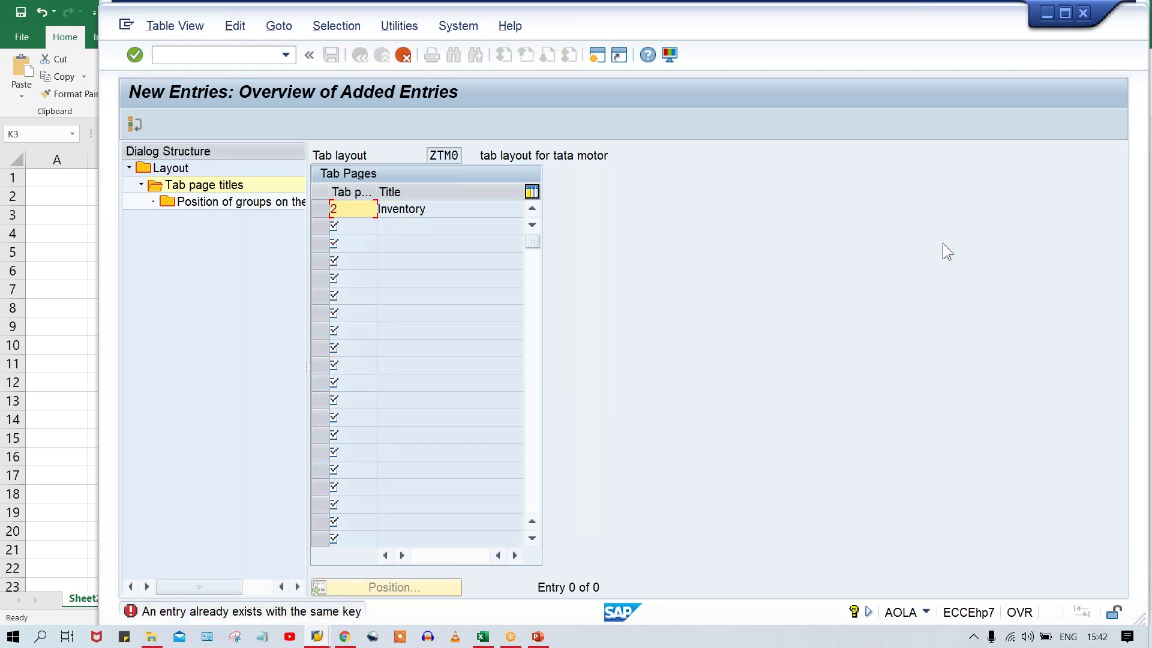
# Try tab page numbers 9 and 10 for the Inventory entry and cancel the new entry.
pyautogui.press('Delete')
pyautogui.write('8')
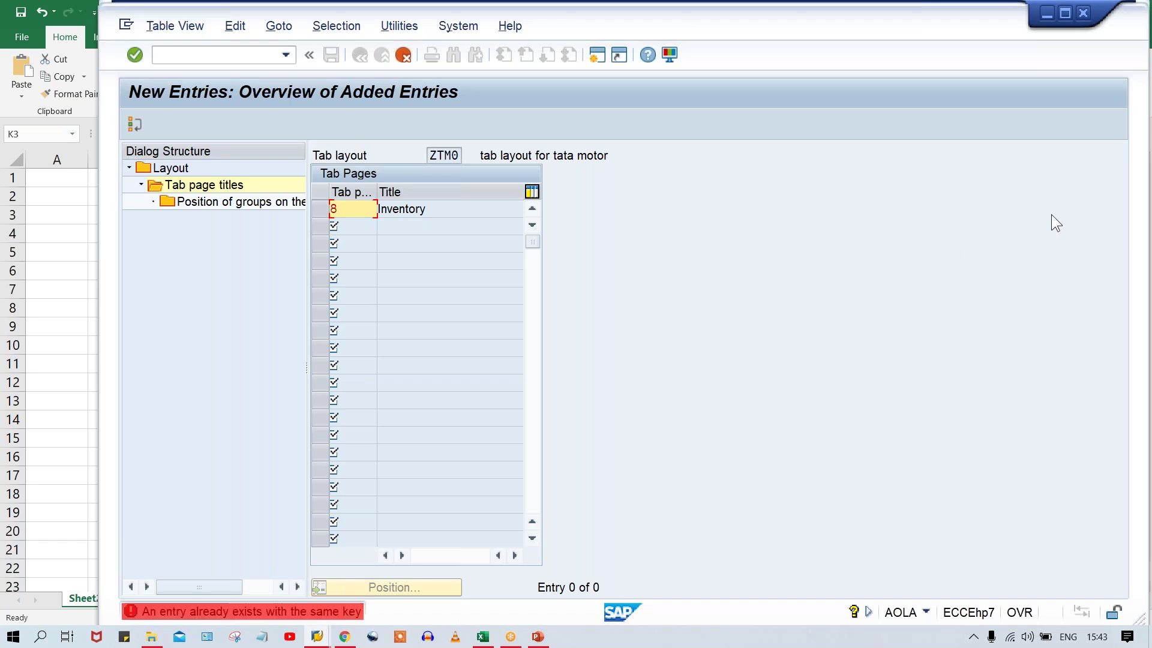
pyautogui.press('BackSpace')
pyautogui.write('9')
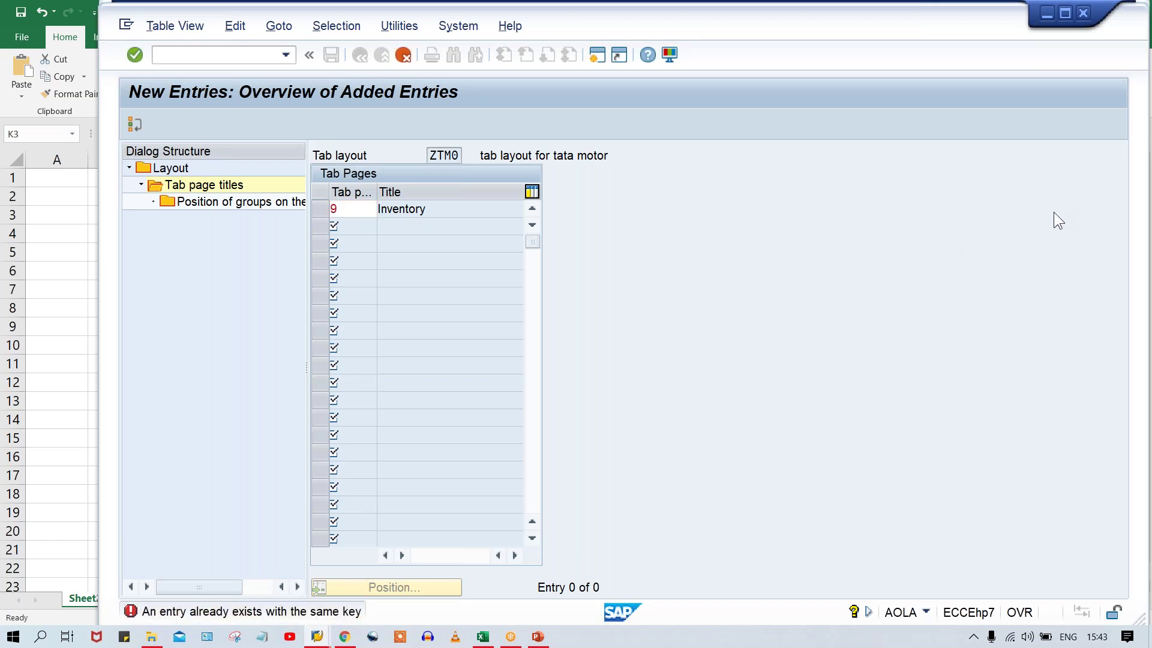
pyautogui.press('Return')
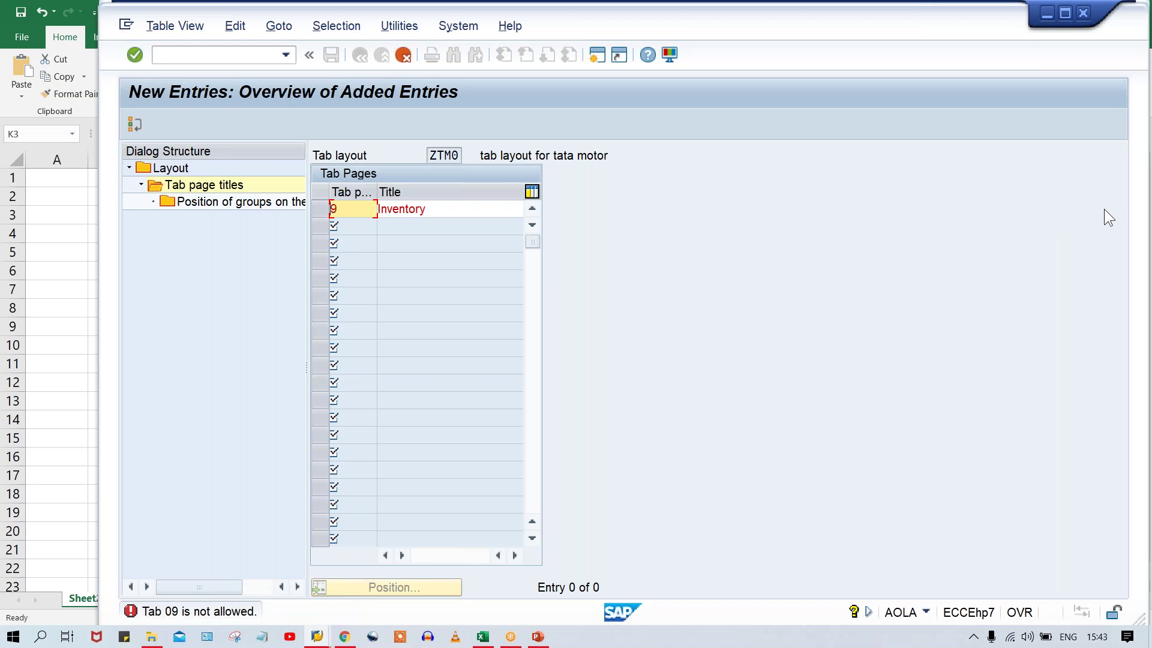
pyautogui.press('BackSpace')
pyautogui.write('0')
pyautogui.press('BackSpace')
pyautogui.write('10')
pyautogui.press('Return')
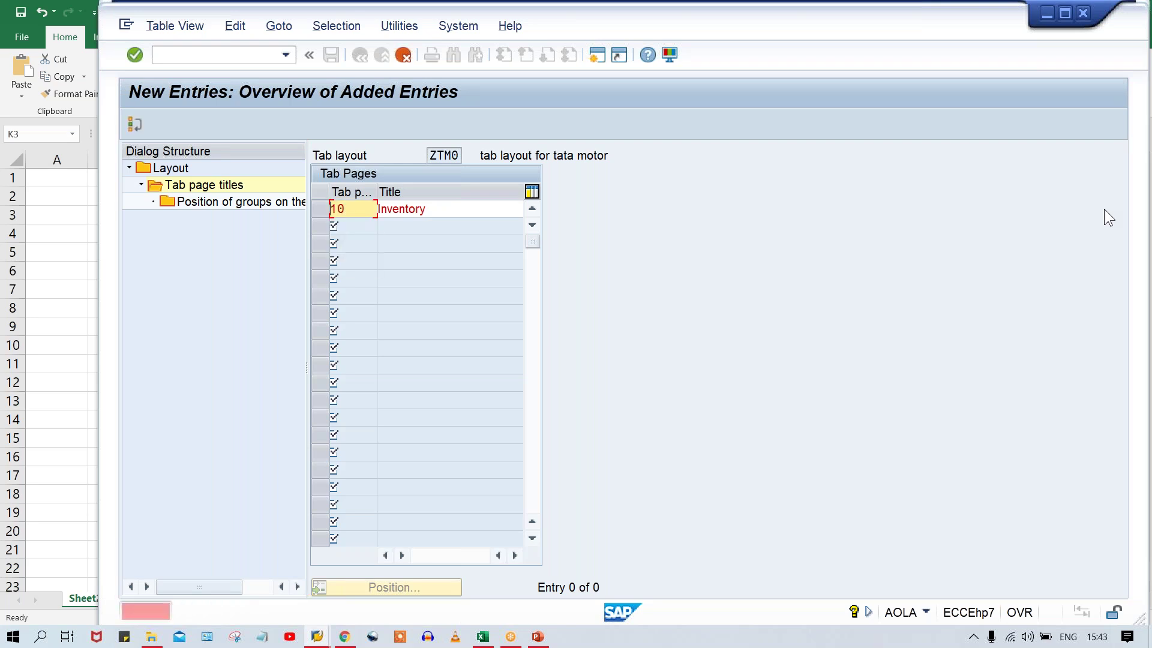
pyautogui.press('F12')
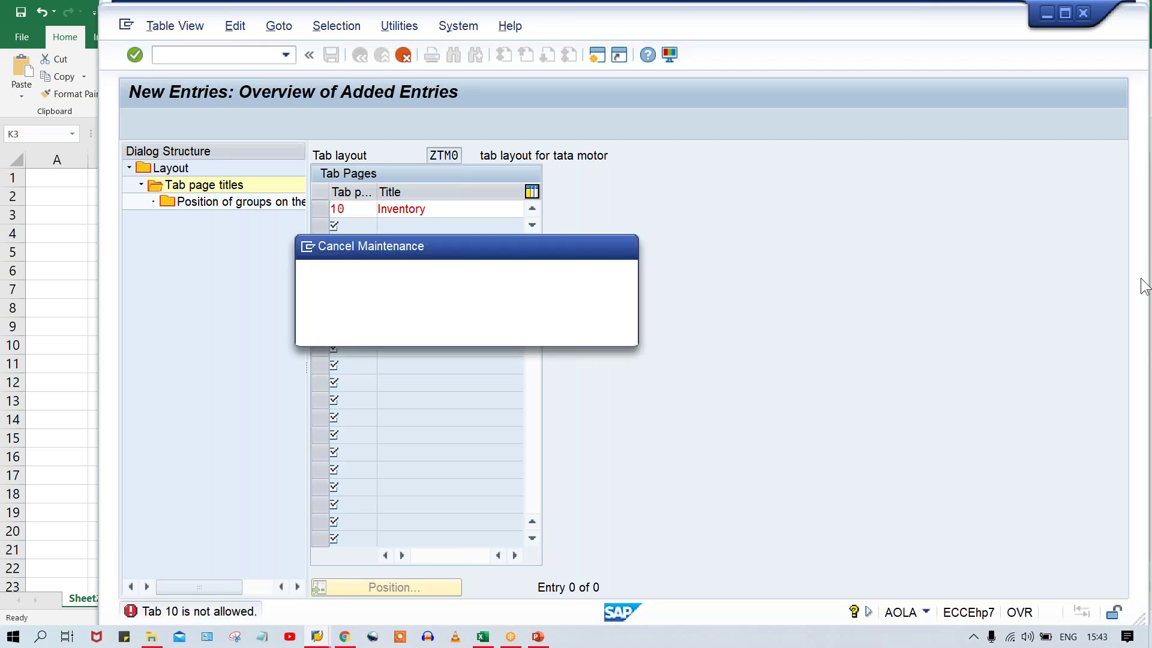
pyautogui.click(351, 324)
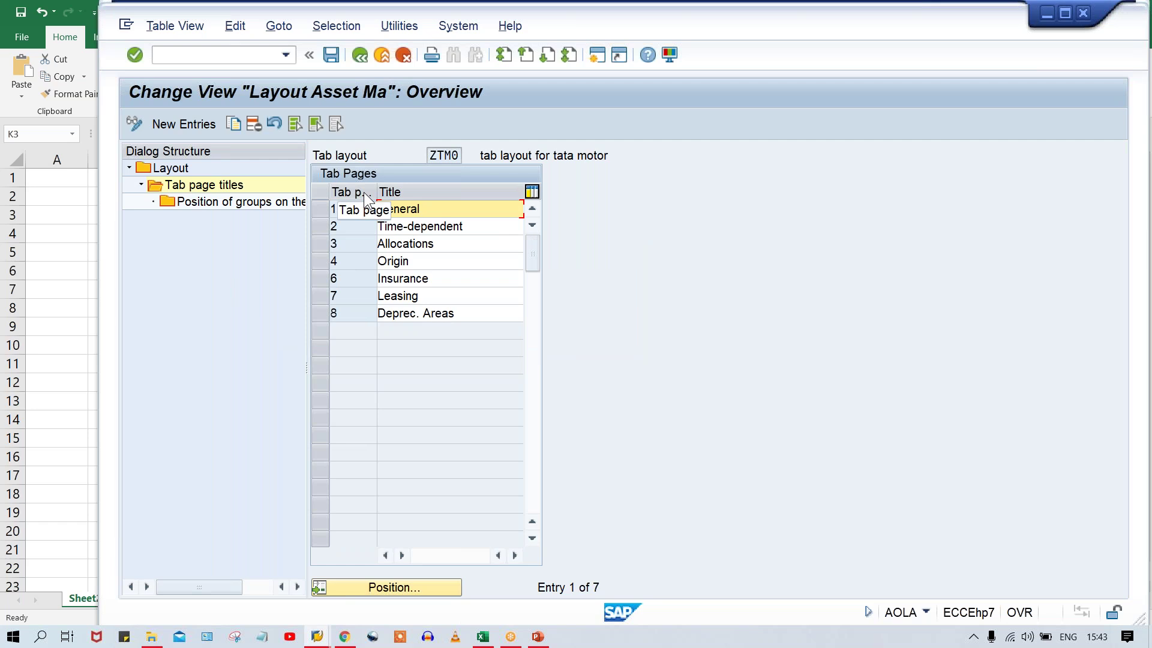
# Check the tab page numbers of layout ZTM0 for an unused one, comparing Origin and Insurance.
pyautogui.click(349, 228)
pyautogui.click(347, 262)
pyautogui.click(347, 279)
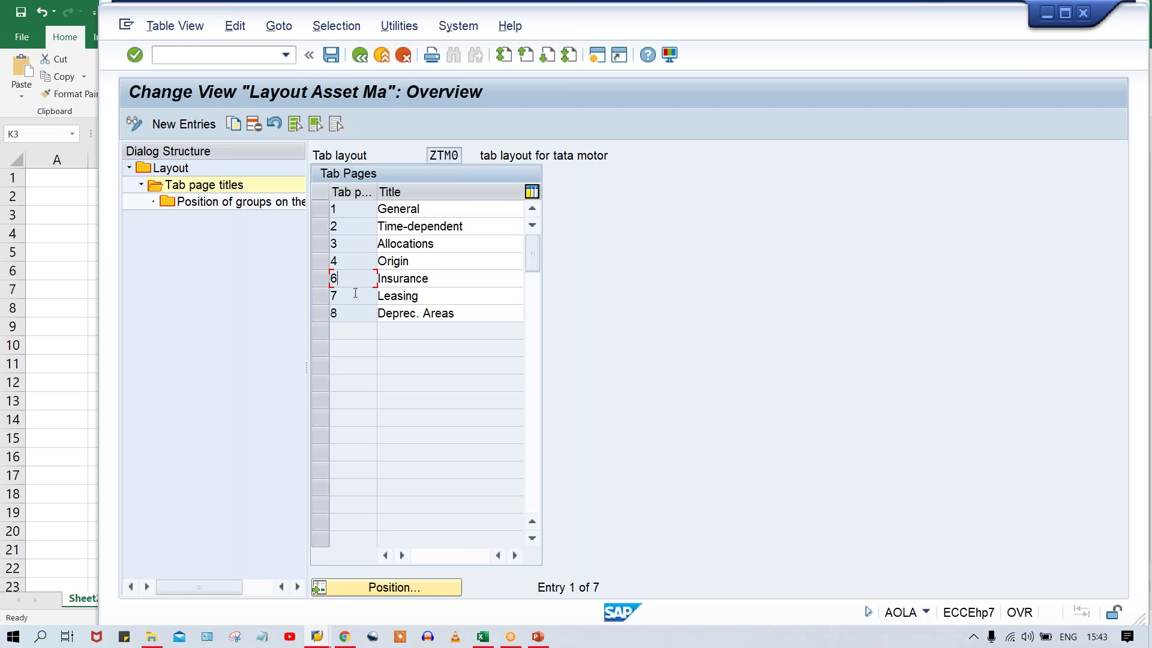
pyautogui.click(355, 263)
pyautogui.click(362, 275)
pyautogui.click(352, 261)
pyautogui.click(353, 279)
# Add tab page 5 titled Inventory to layout ZTM0, save it and return to the tab page titles.
pyautogui.click(190, 123)
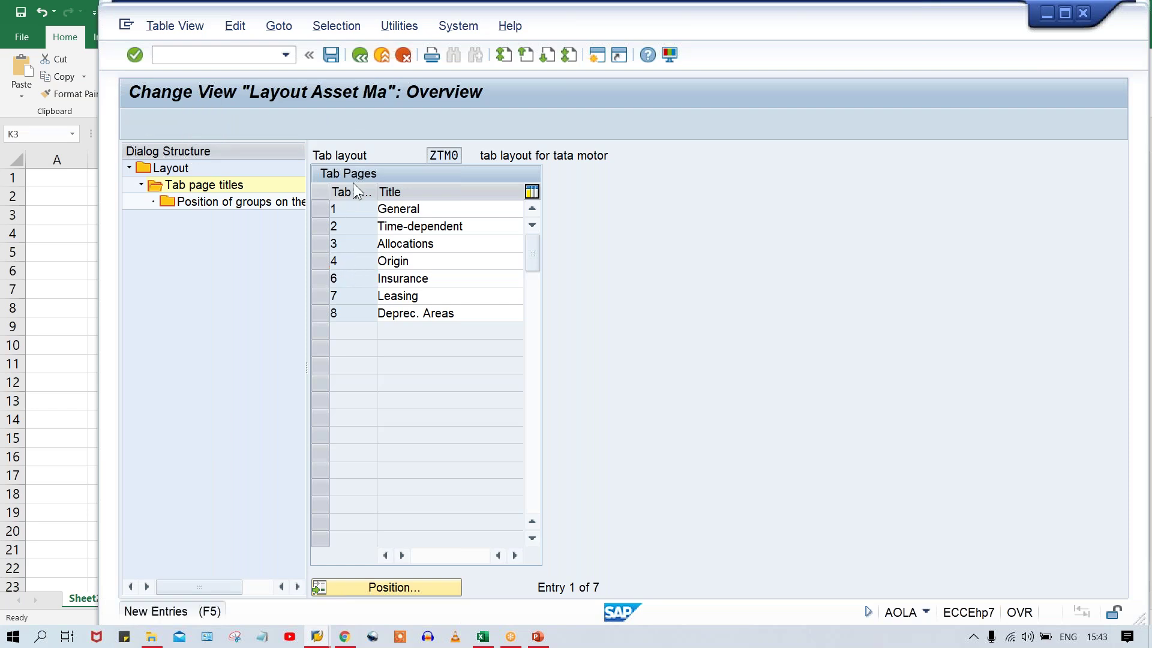
pyautogui.write('5')
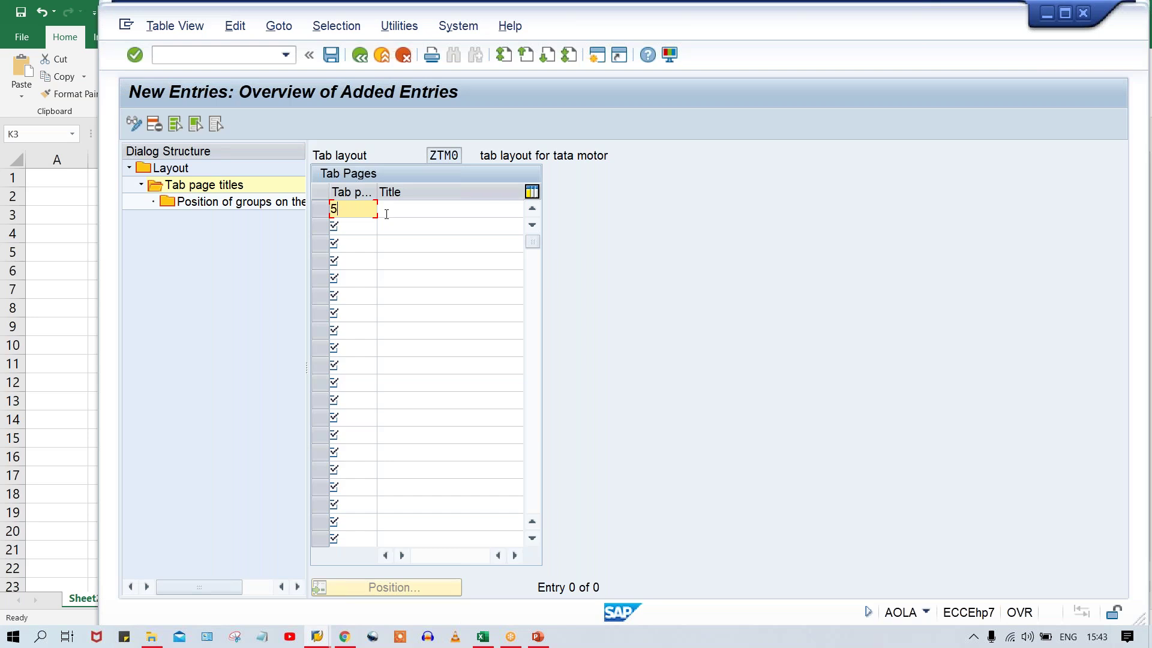
pyautogui.click(386, 215)
pyautogui.press('Down')
pyautogui.press('Return')
pyautogui.press('Tab')
pyautogui.press('Return')
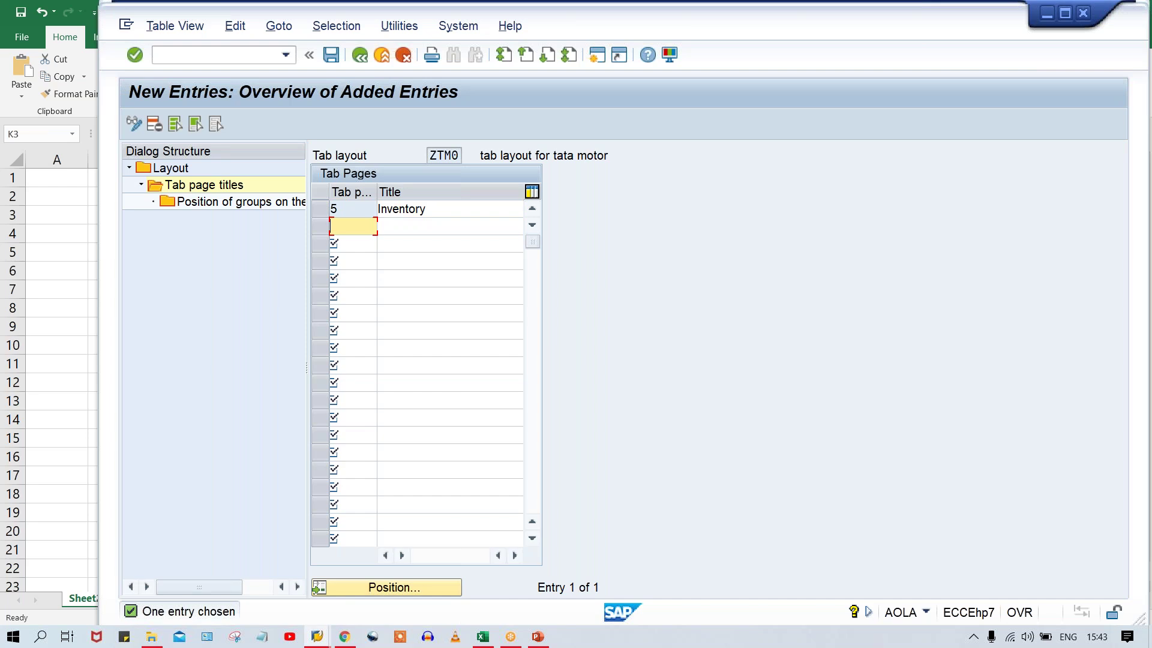
pyautogui.hotkey('ctrl', 's')
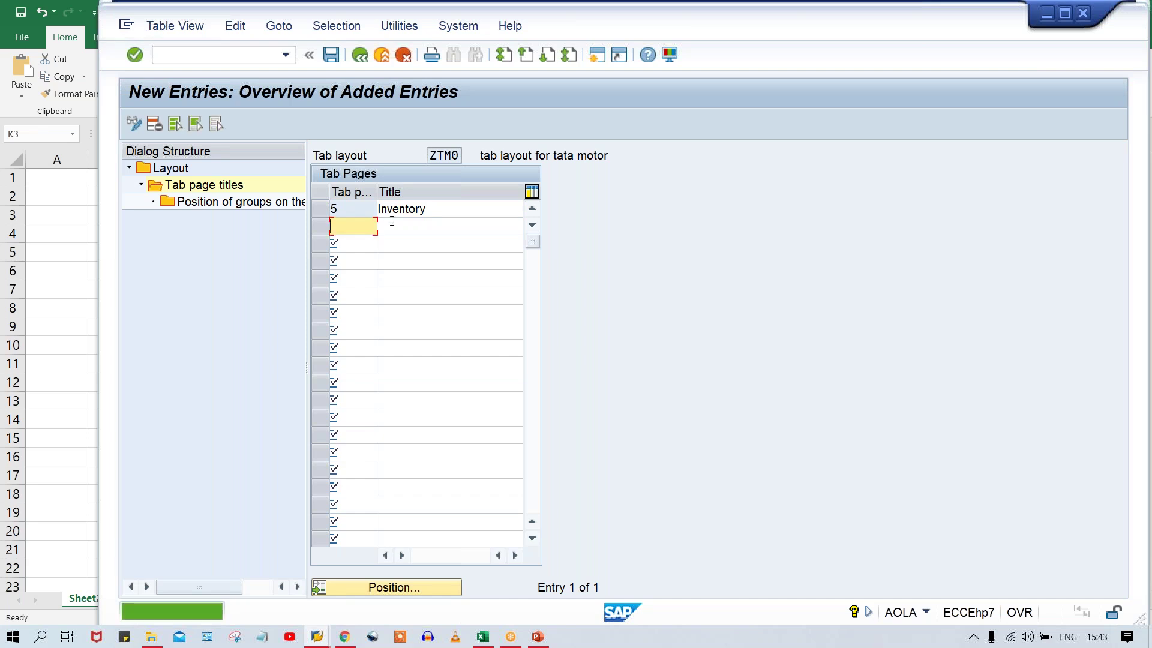
pyautogui.click(359, 55)
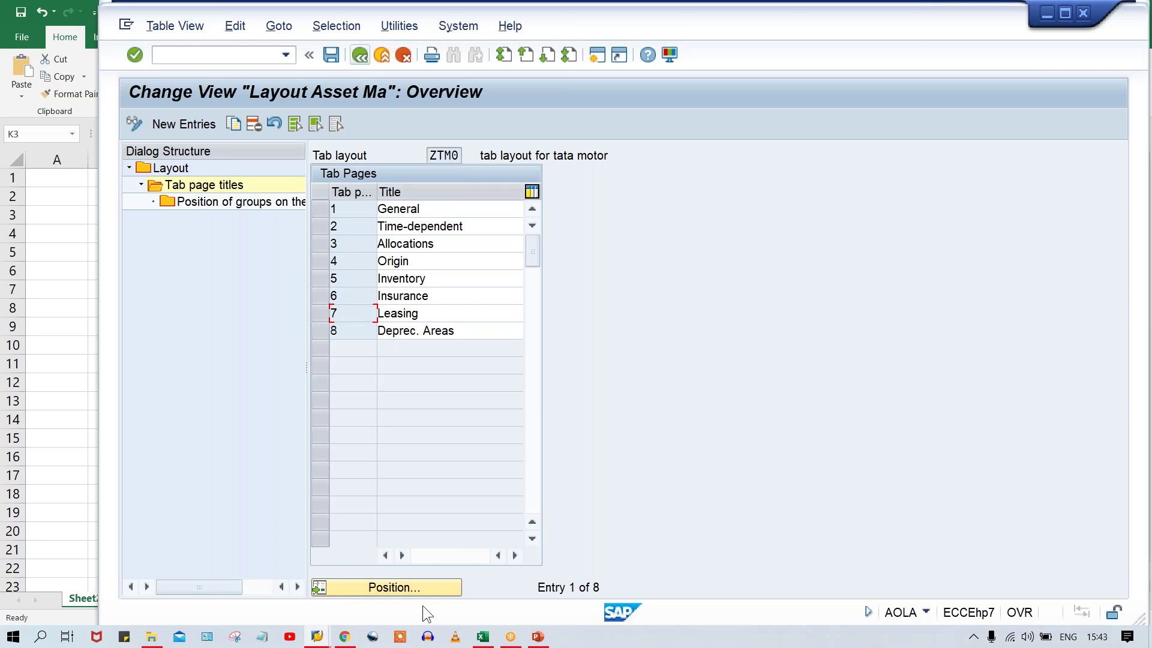
# Switch to the Create Asset session and restart transaction AS01 to check the tabs of the asset master data.
pyautogui.click(316, 637)
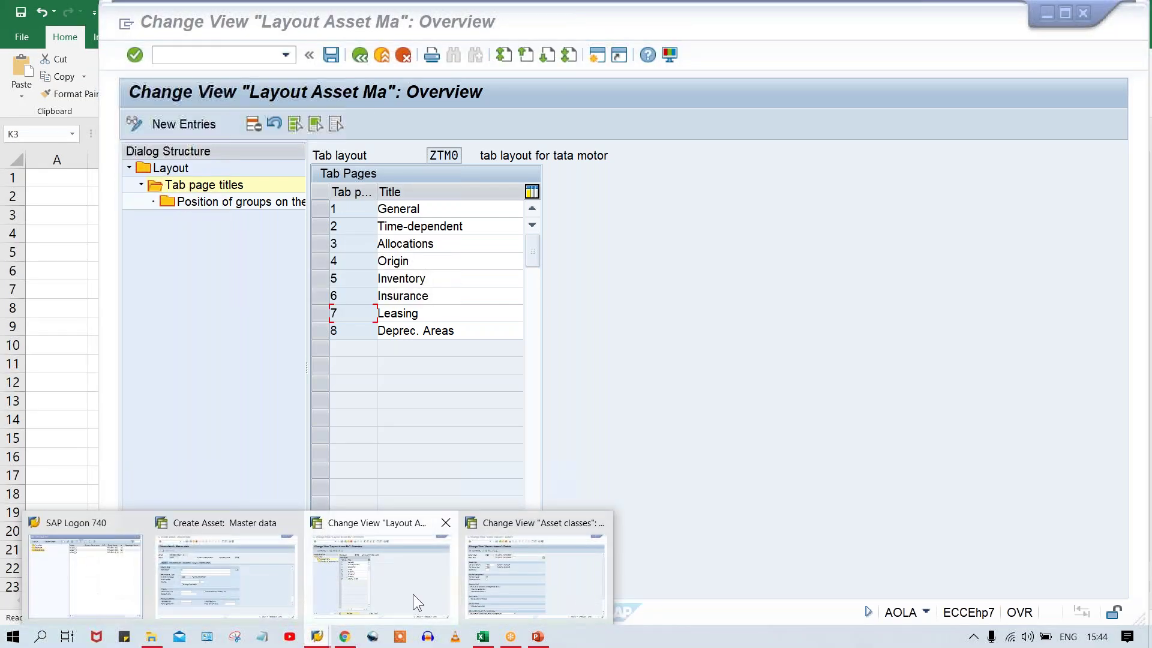
pyautogui.moveTo(225, 569)
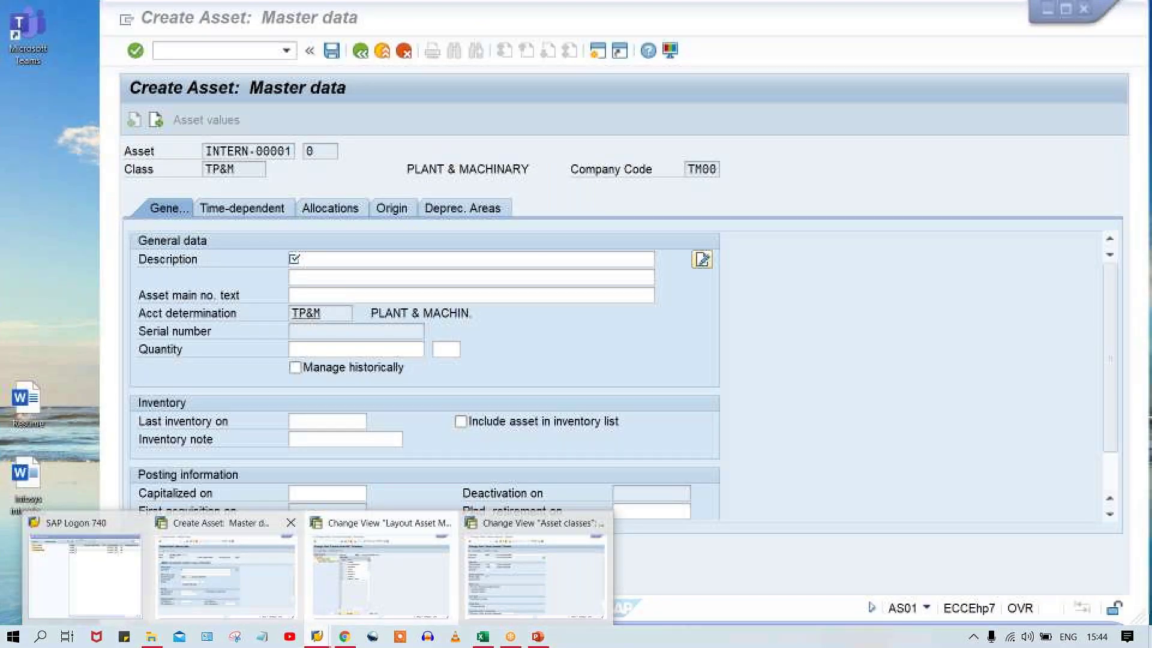
pyautogui.click(381, 574)
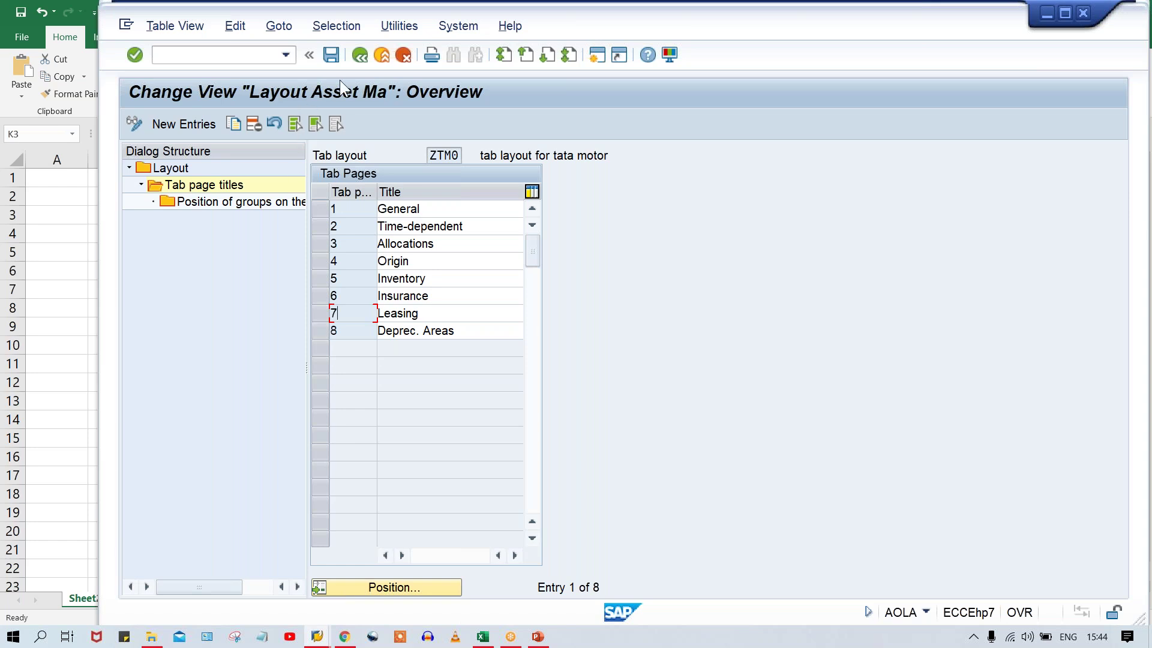
pyautogui.moveTo(317, 637)
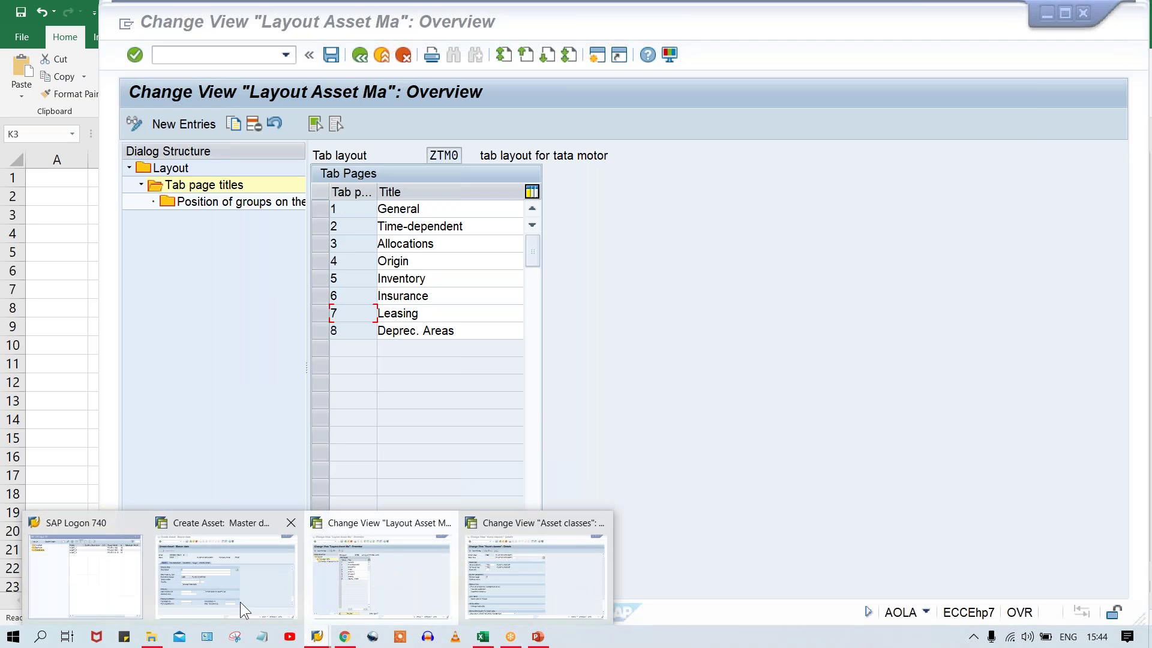
pyautogui.click(221, 600)
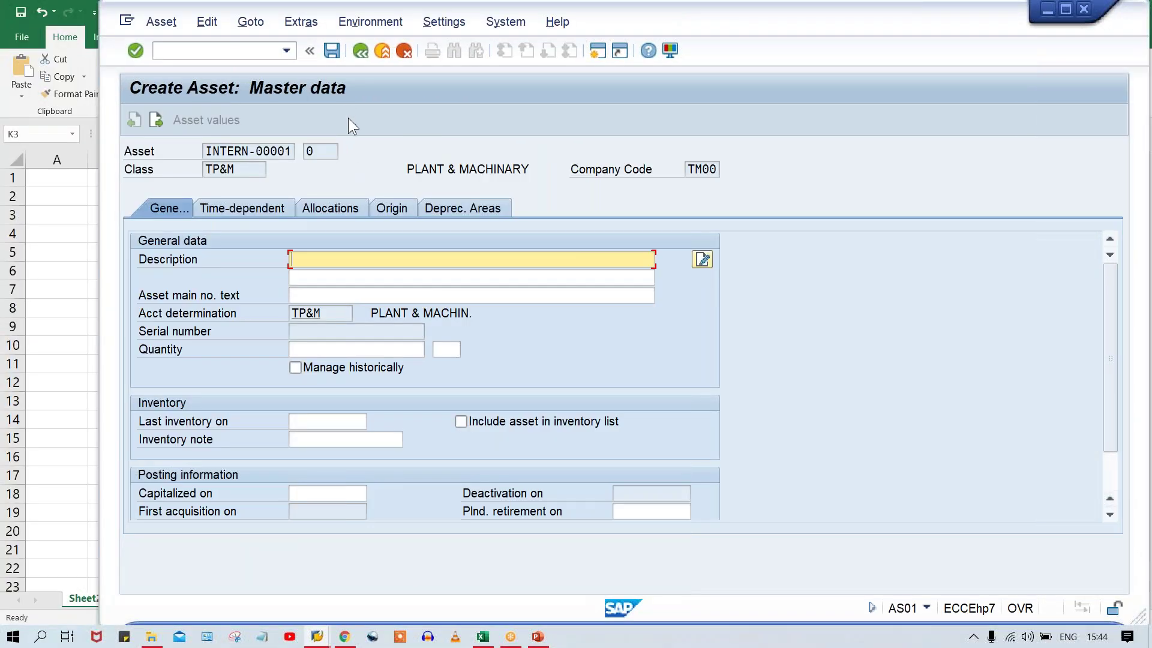
pyautogui.click(287, 51)
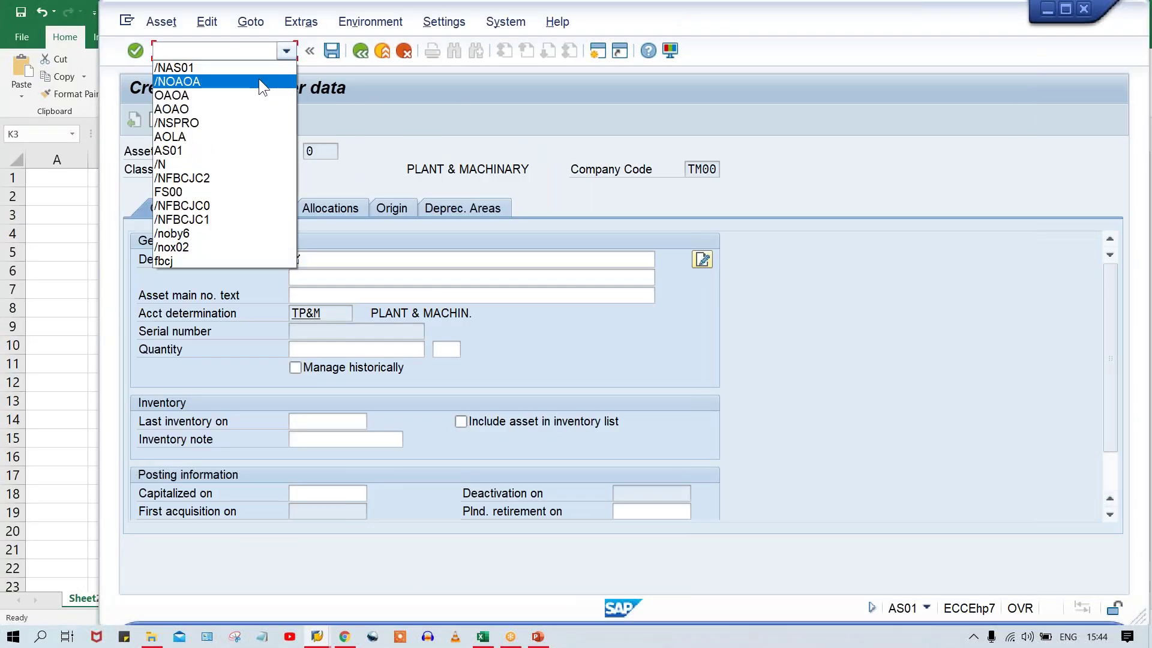
pyautogui.click(240, 70)
pyautogui.press('Return')
pyautogui.press('Return')
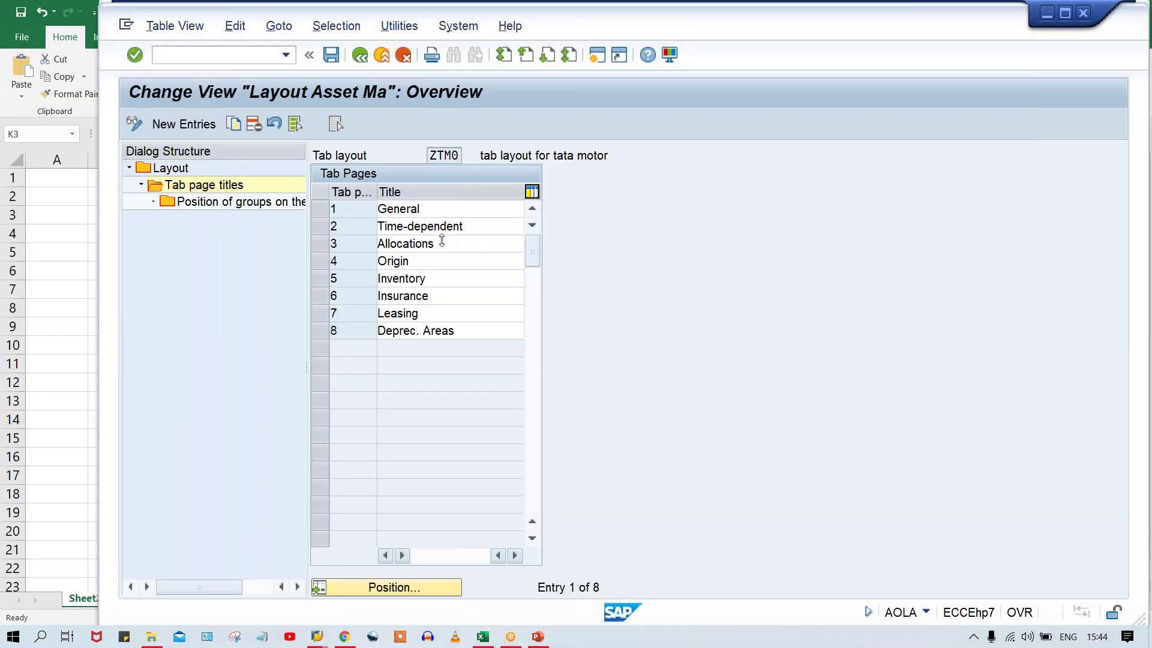
# Save the tab page titles of layout ZTM0 again.
pyautogui.hotkey('ctrl', 's')
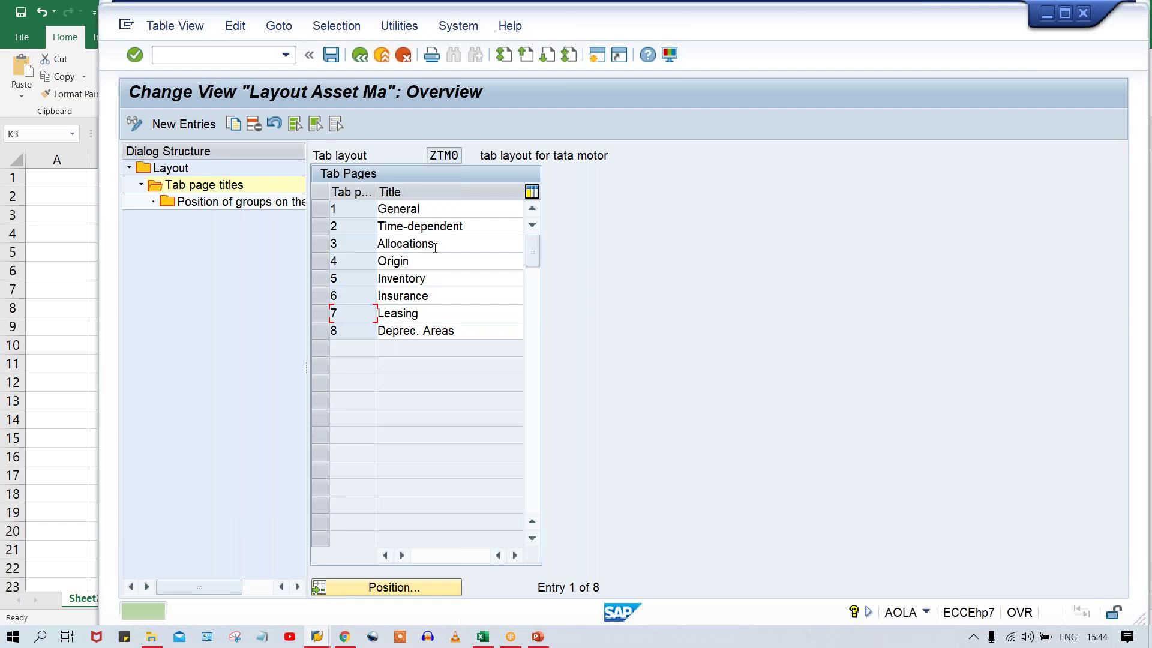
pyautogui.click(442, 241)
pyautogui.hotkey('ctrl', 's')
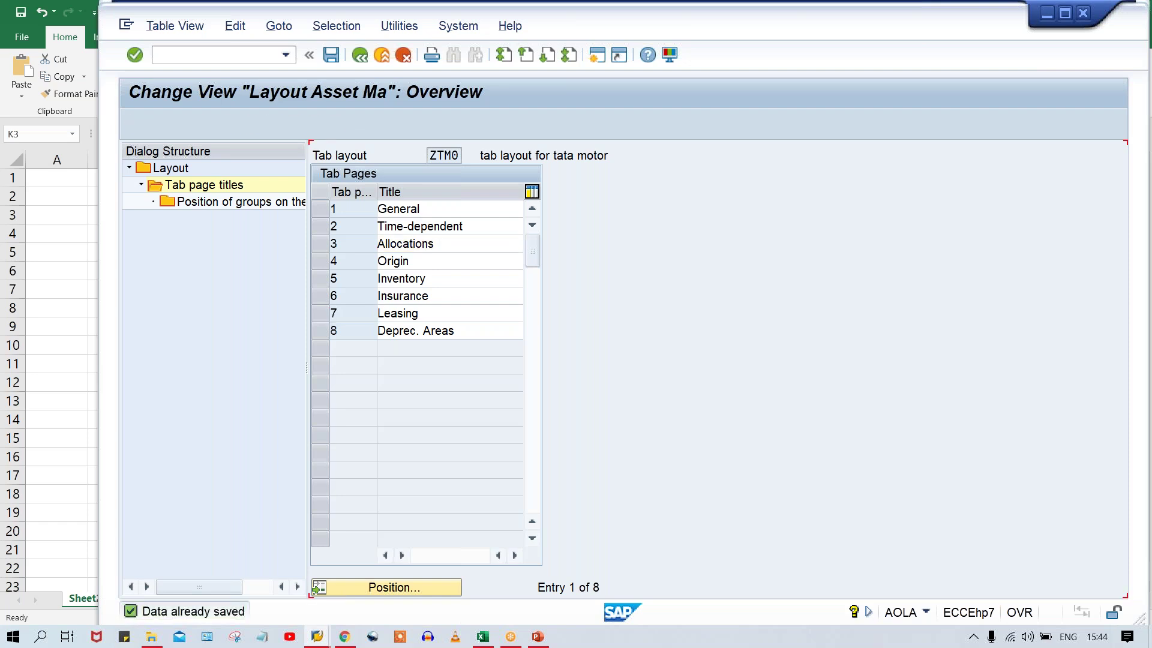
# Reopen the tab page titles of layout ZTM0 and open the group positions of tab page 5, Inventory.
pyautogui.click(347, 264)
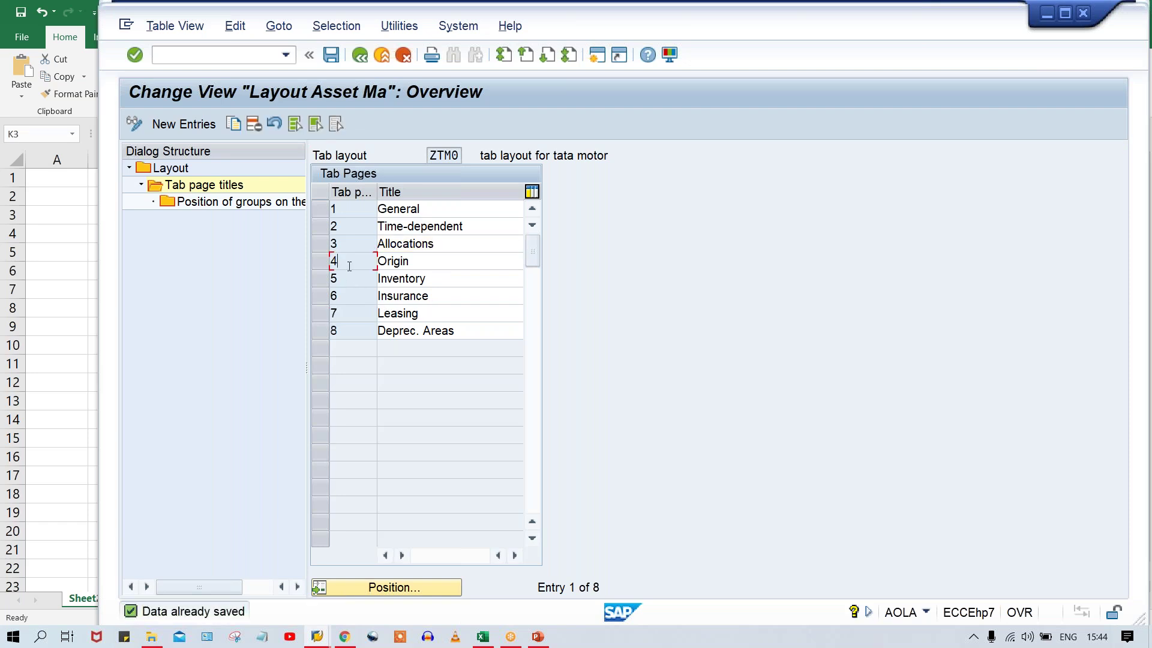
pyautogui.click(364, 273)
pyautogui.click(361, 57)
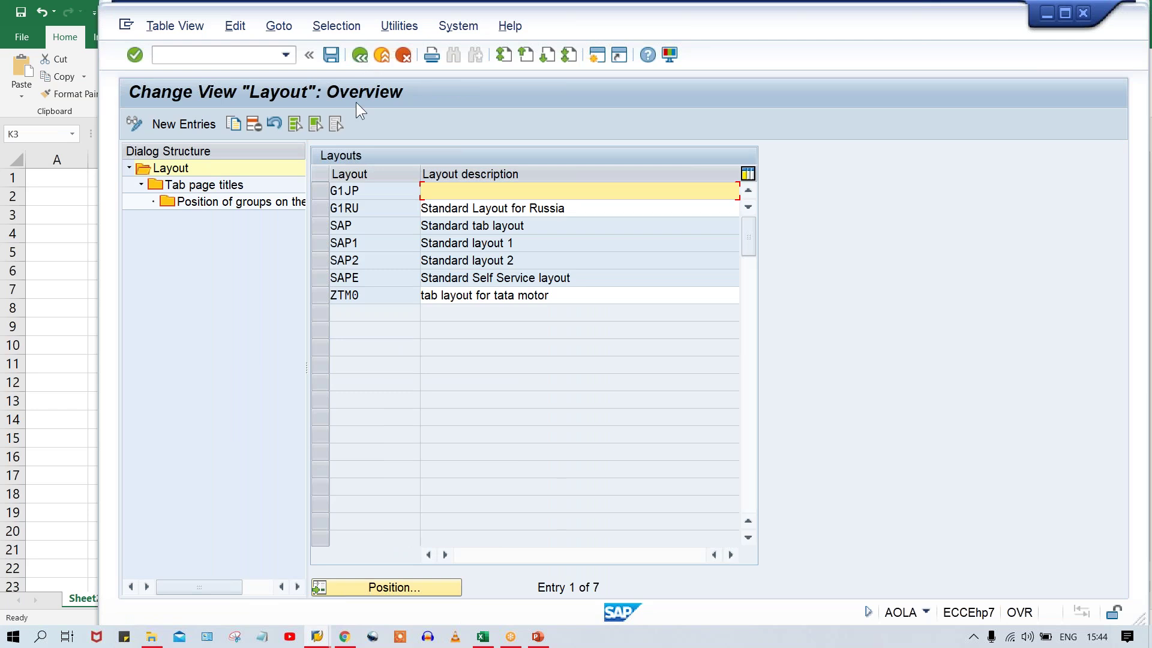
pyautogui.click(319, 294)
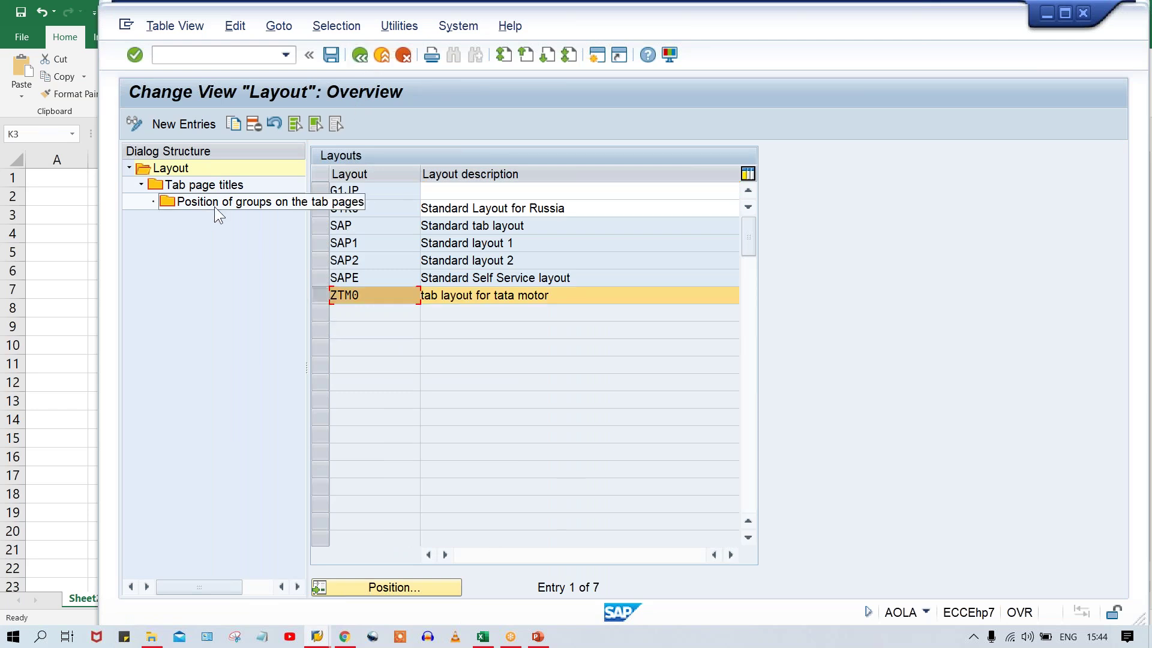
pyautogui.doubleClick(207, 185)
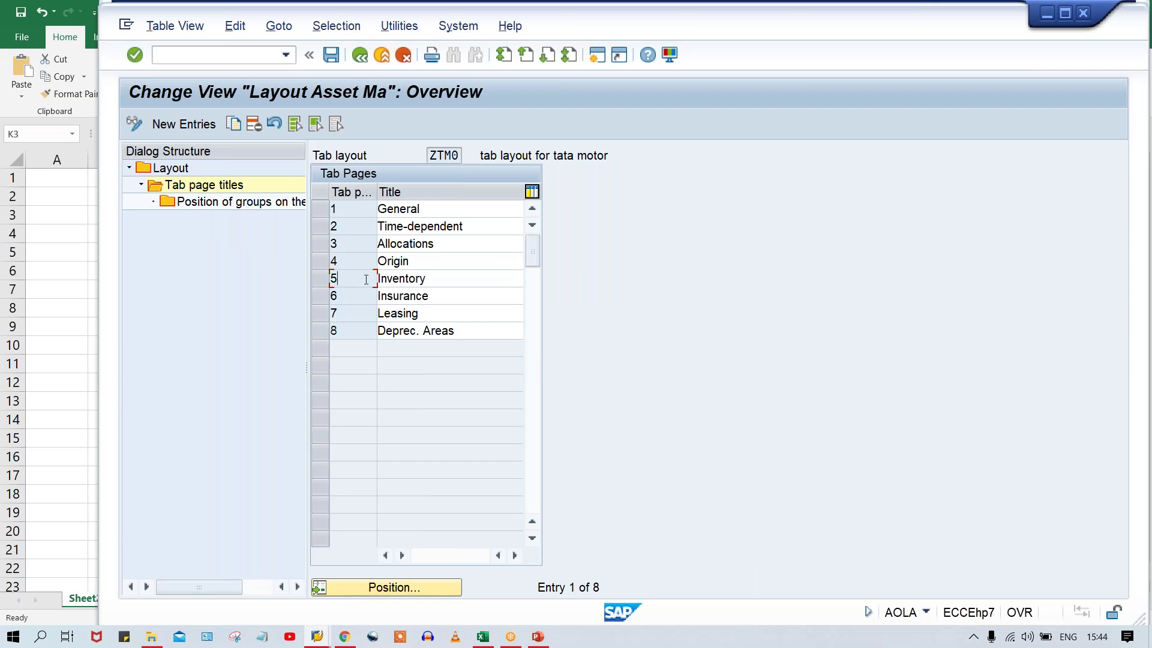
pyautogui.click(318, 294)
pyautogui.click(316, 295)
pyautogui.click(321, 280)
pyautogui.click(322, 281)
pyautogui.click(319, 273)
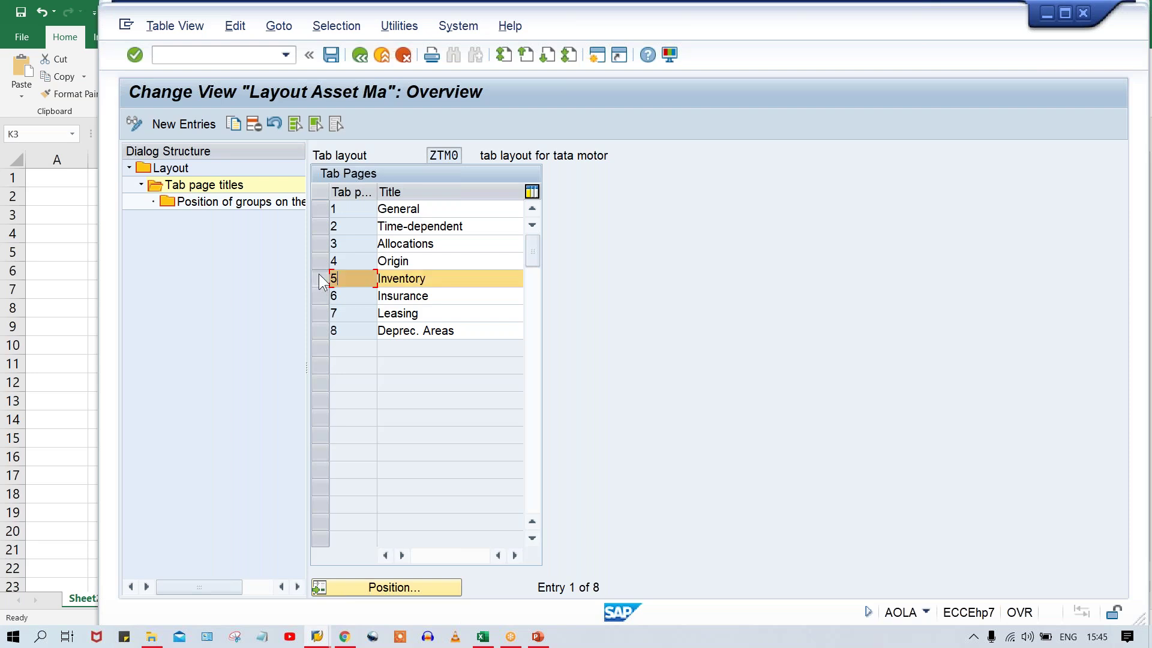
pyautogui.doubleClick(227, 202)
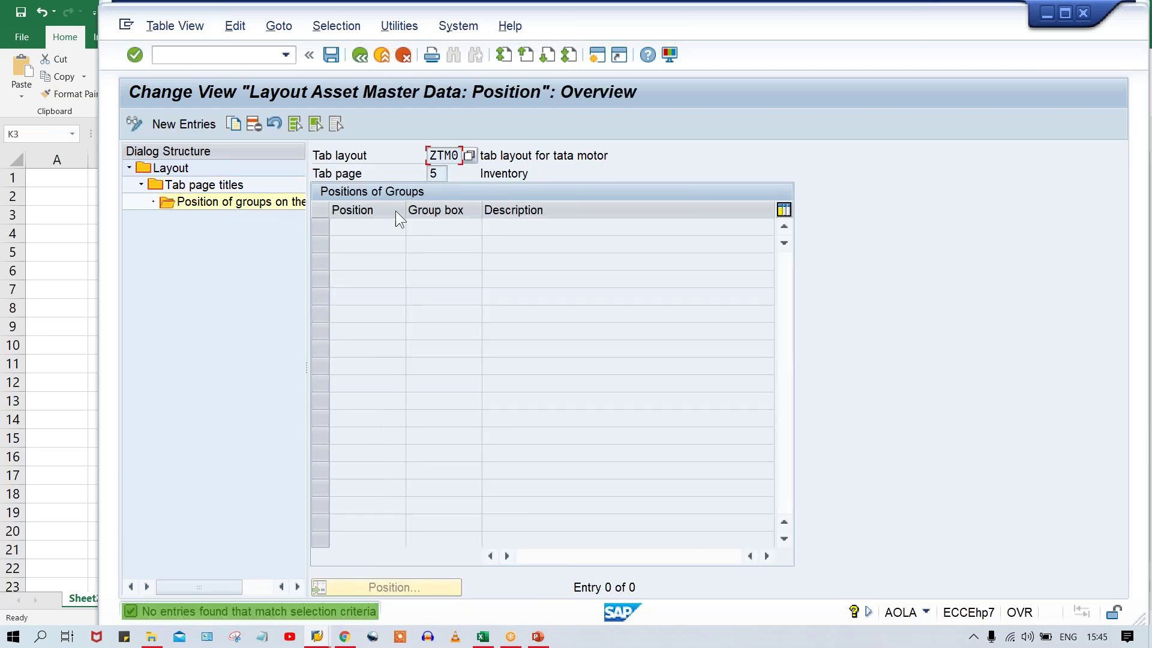
# Add group box S0011 Inventory at position 5 of the Inventory tab page, save it and return to the tab page titles.
pyautogui.click(203, 124)
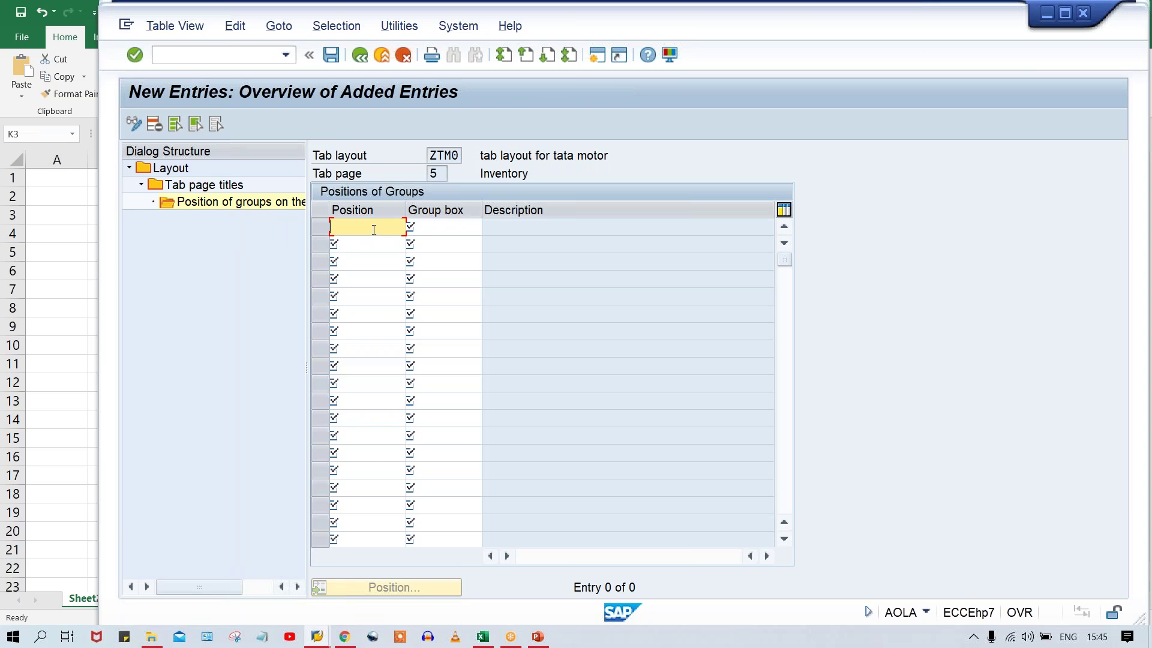
pyautogui.write('5')
pyautogui.press('Tab')
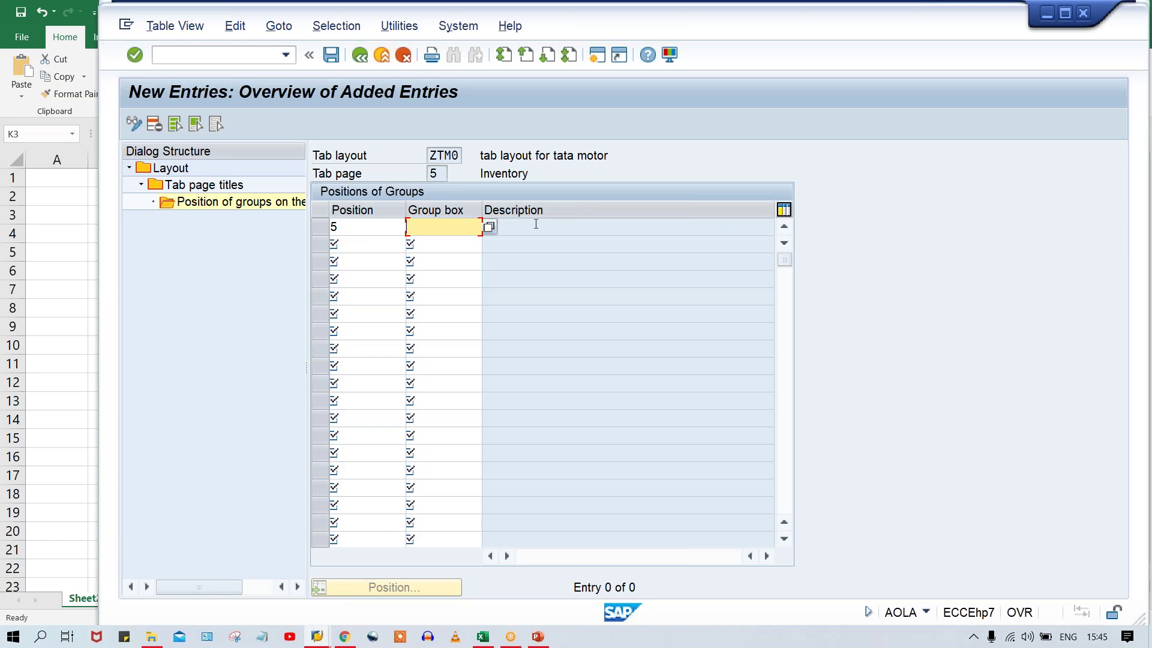
pyautogui.click(488, 227)
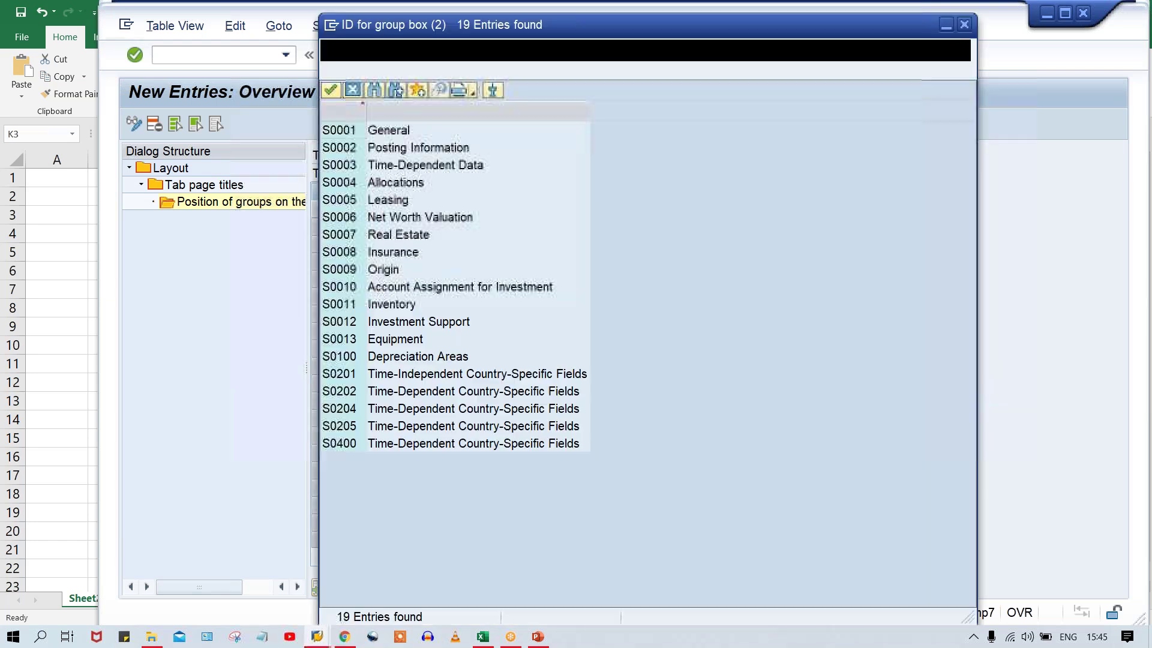
pyautogui.click(387, 305)
pyautogui.press('Return')
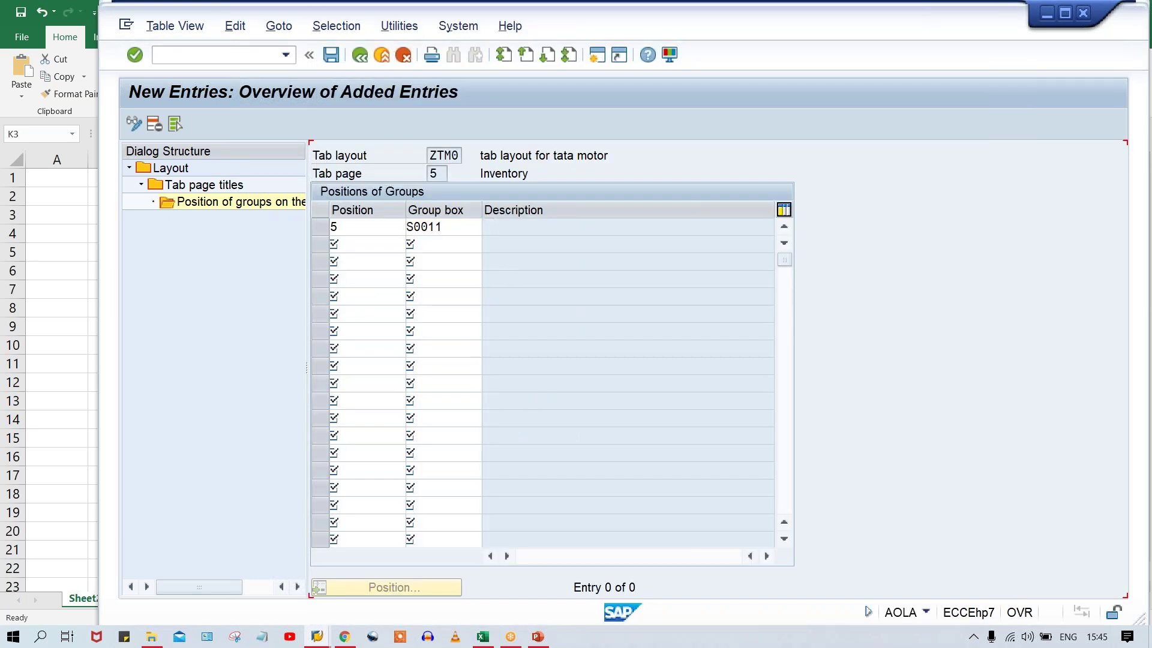
pyautogui.click(331, 55)
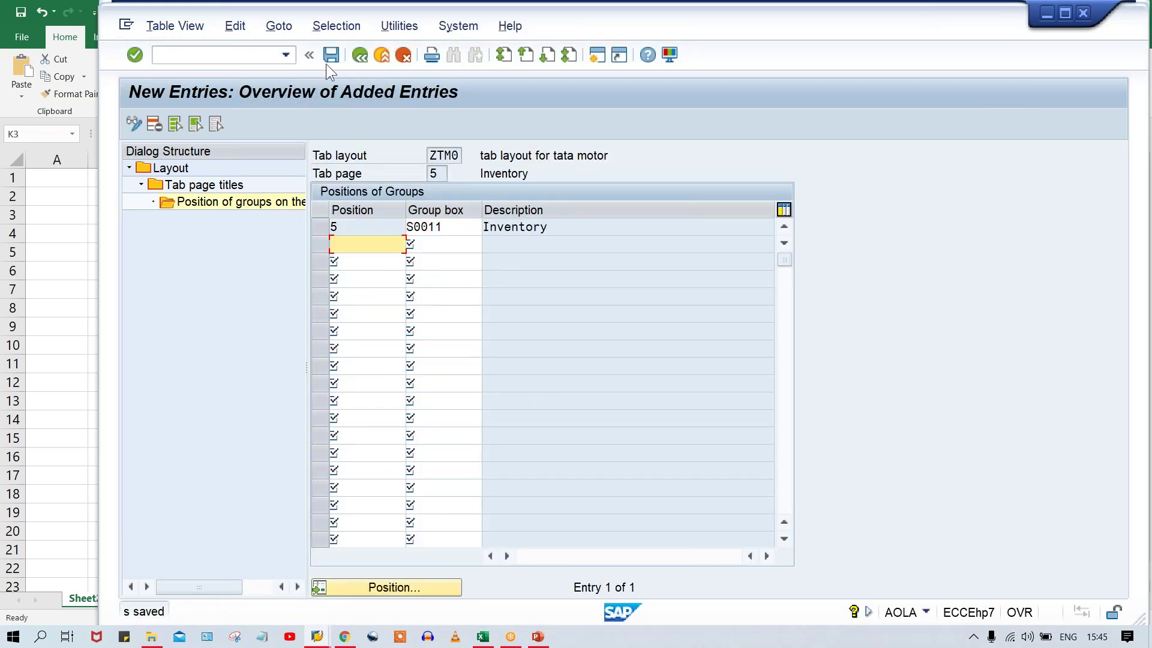
pyautogui.click(352, 54)
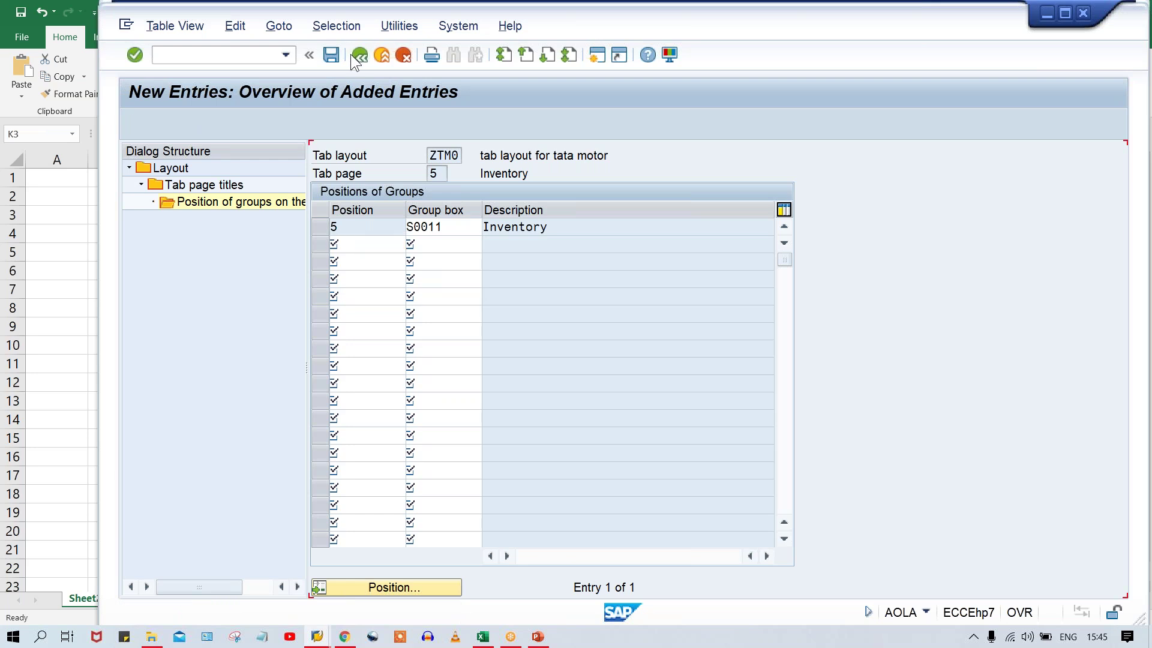
pyautogui.click(359, 54)
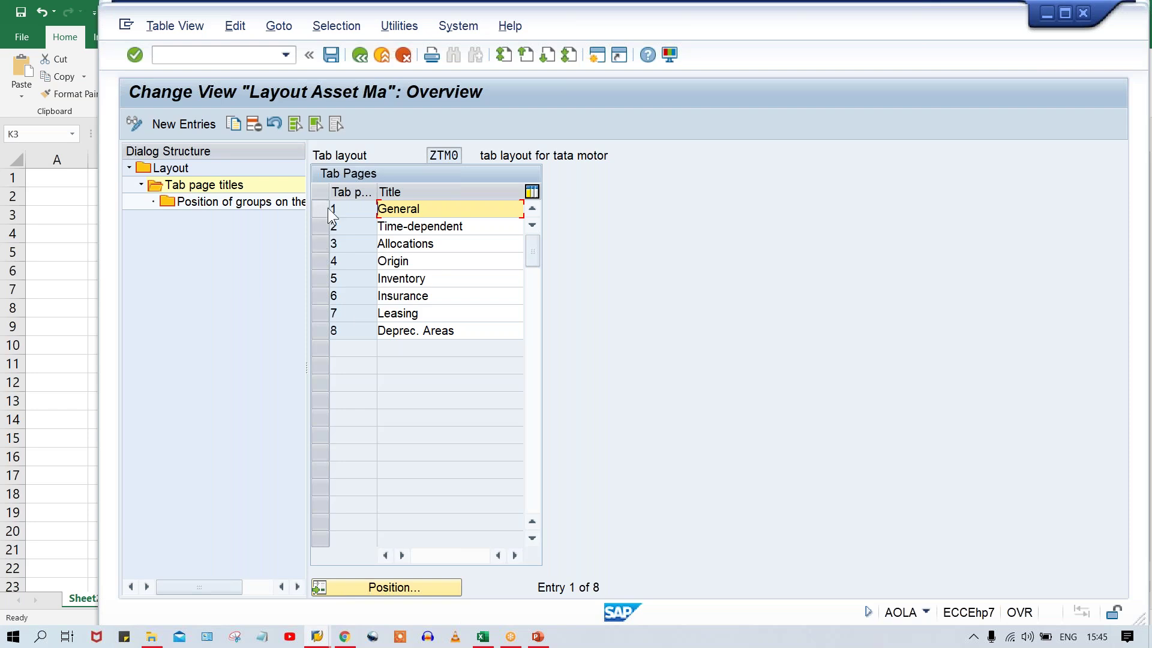
# Check which group boxes are assigned to the General tab page of layout ZTM0, then return to the tab page titles.
pyautogui.doubleClick(260, 199)
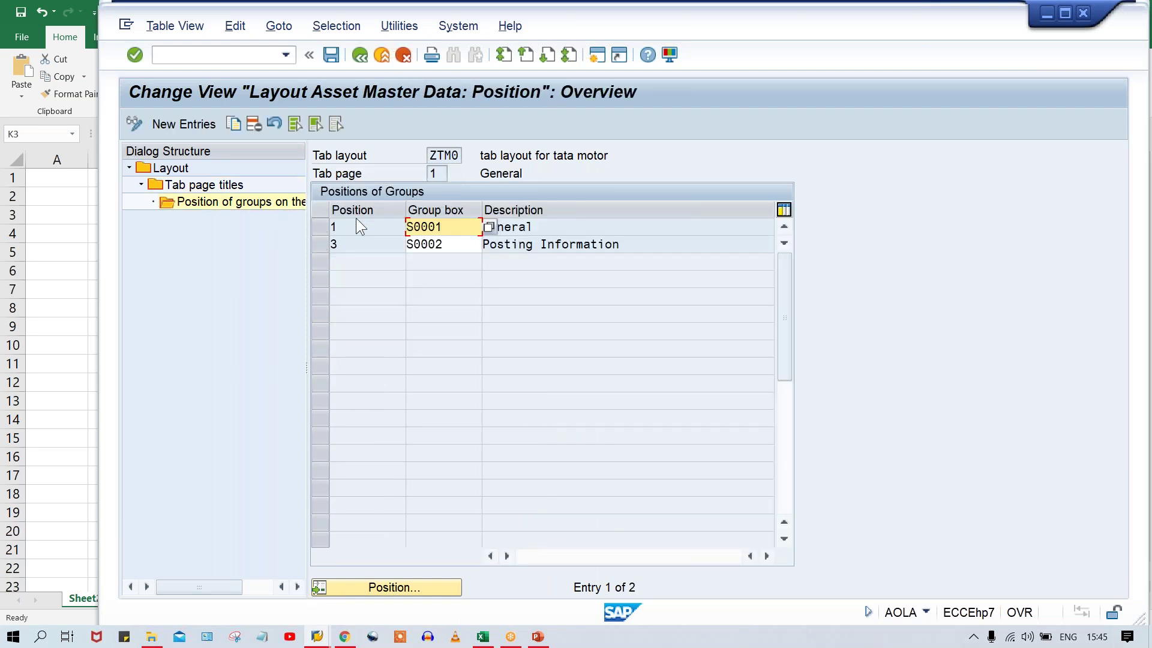
pyautogui.click(449, 247)
pyautogui.click(448, 225)
pyautogui.click(449, 246)
pyautogui.click(451, 227)
pyautogui.click(451, 246)
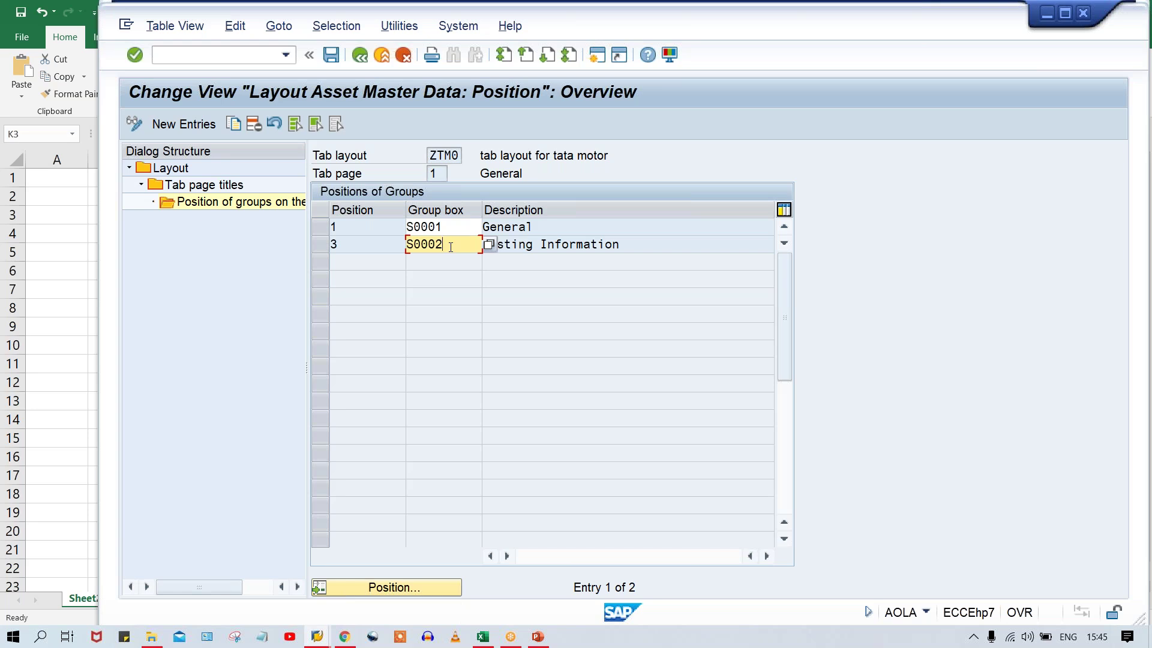
pyautogui.click(451, 228)
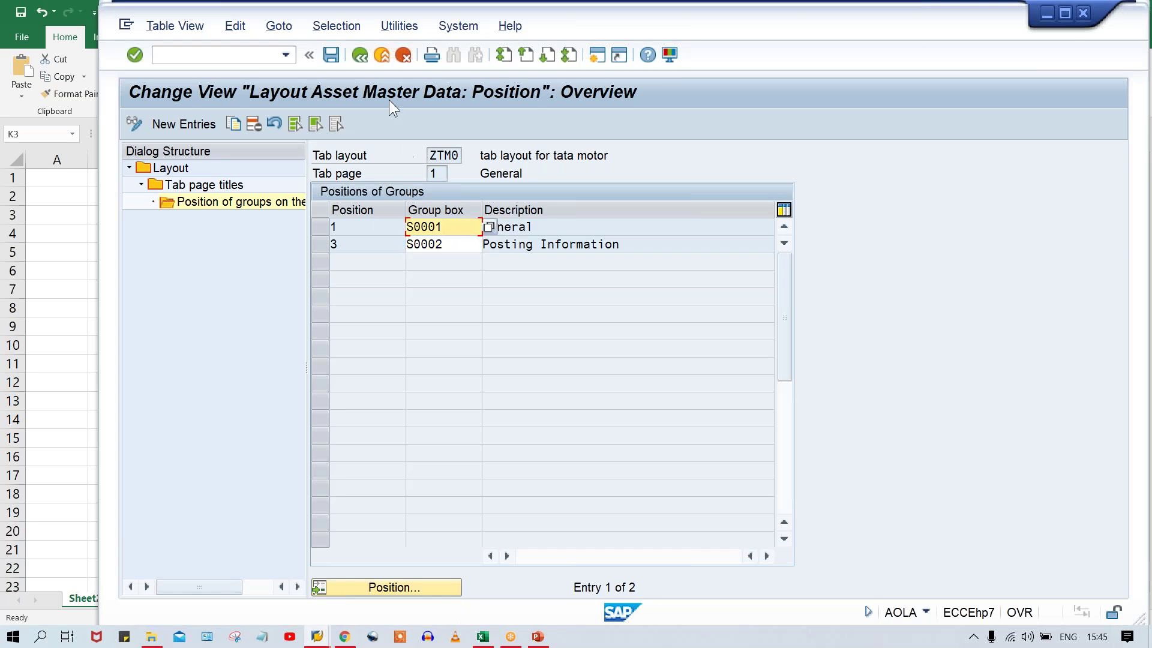
pyautogui.click(359, 54)
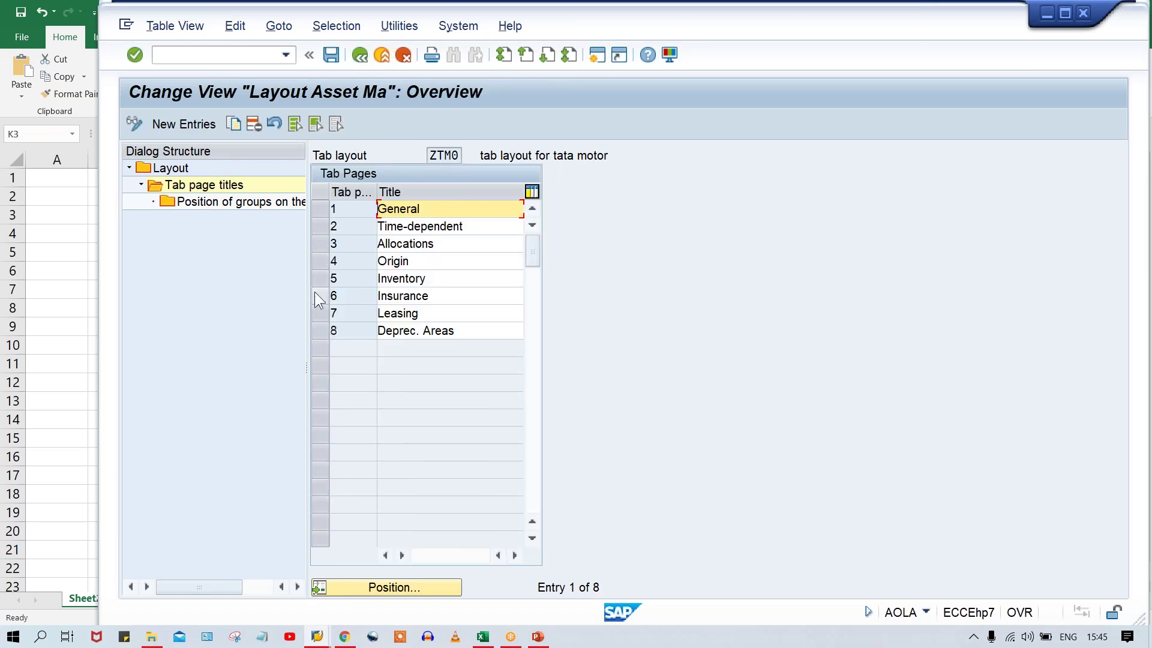
pyautogui.click(322, 277)
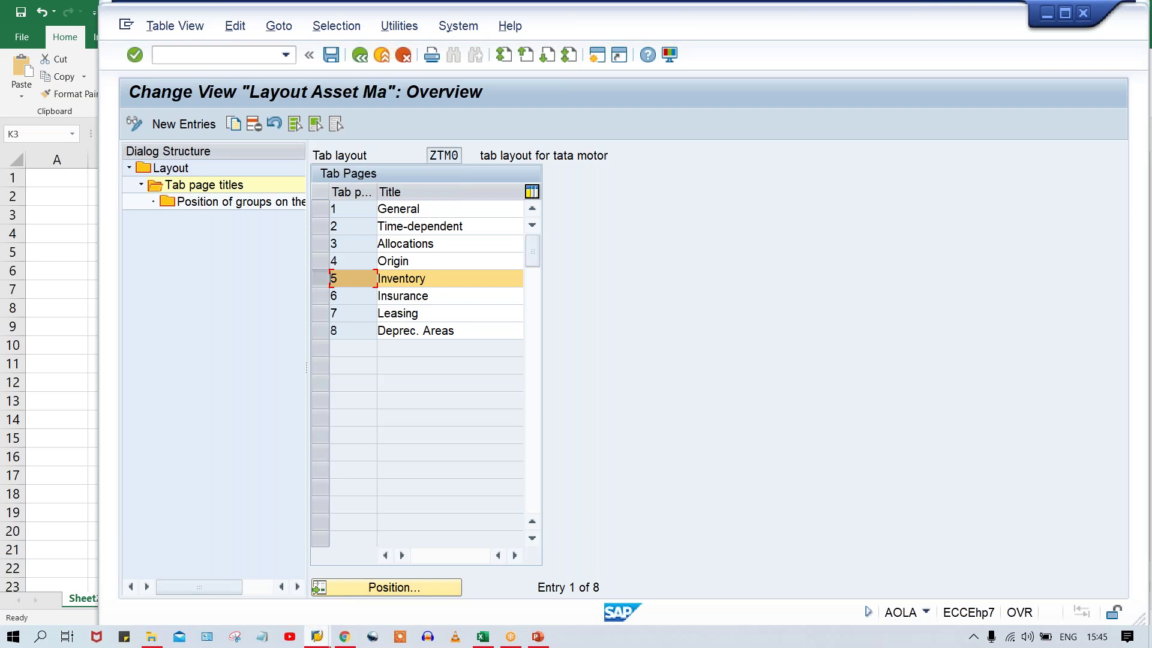
# Switch to the Create Asset session and restart transaction AS01 to open new master data for asset class TP&M.
pyautogui.click(331, 631)
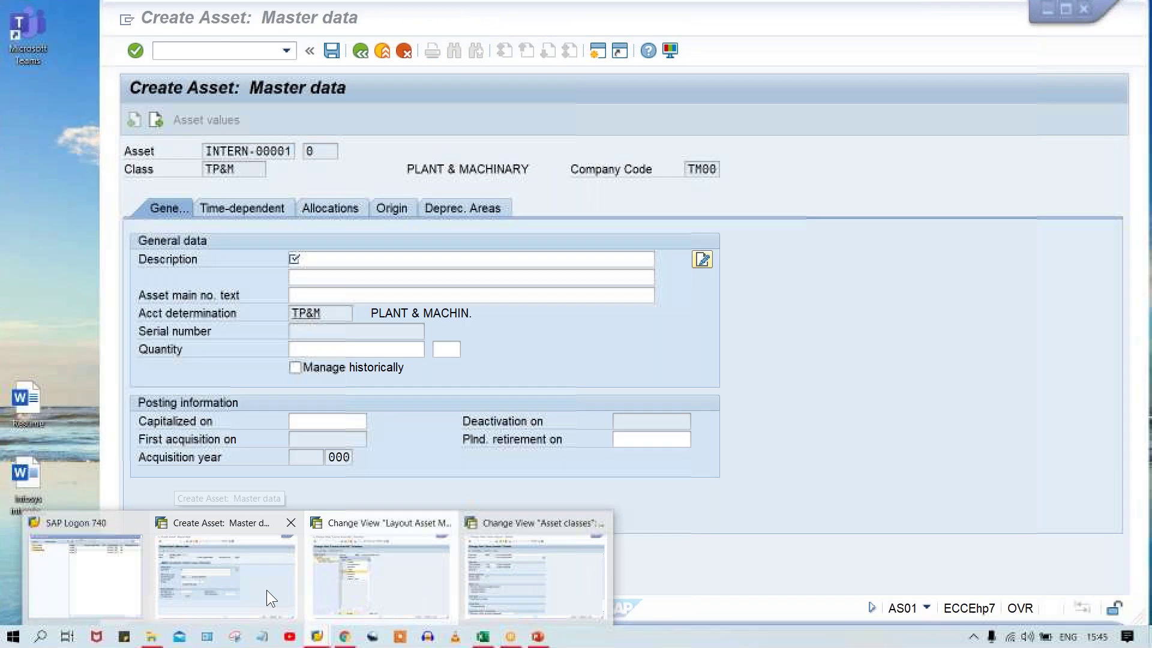
pyautogui.click(266, 589)
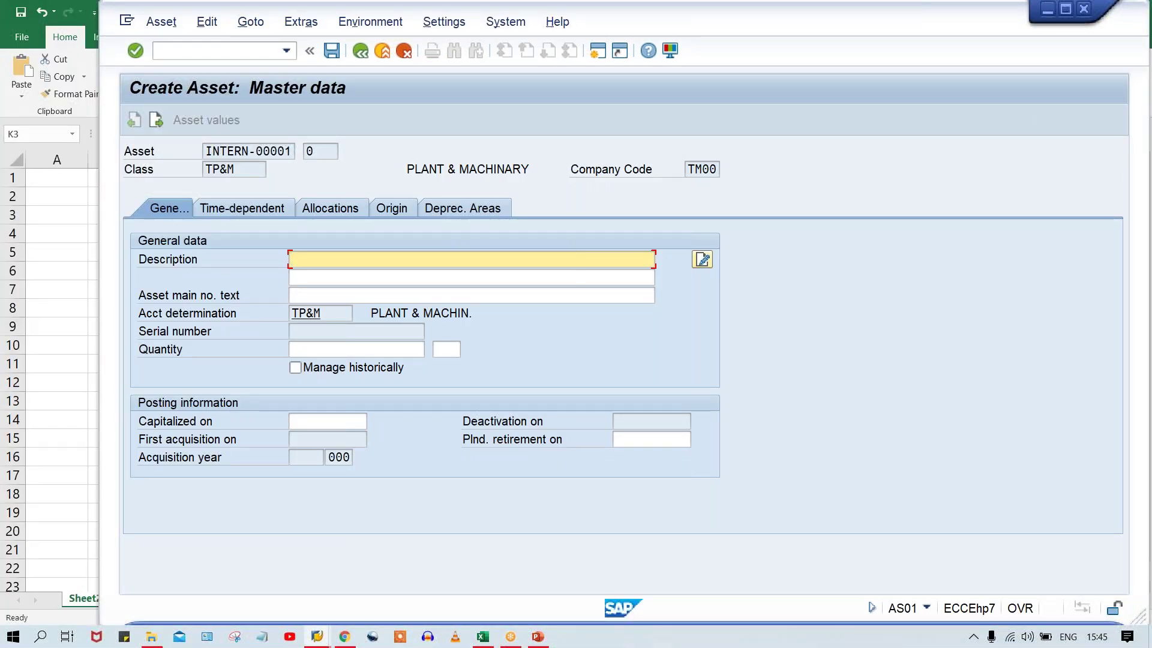
pyautogui.click(282, 54)
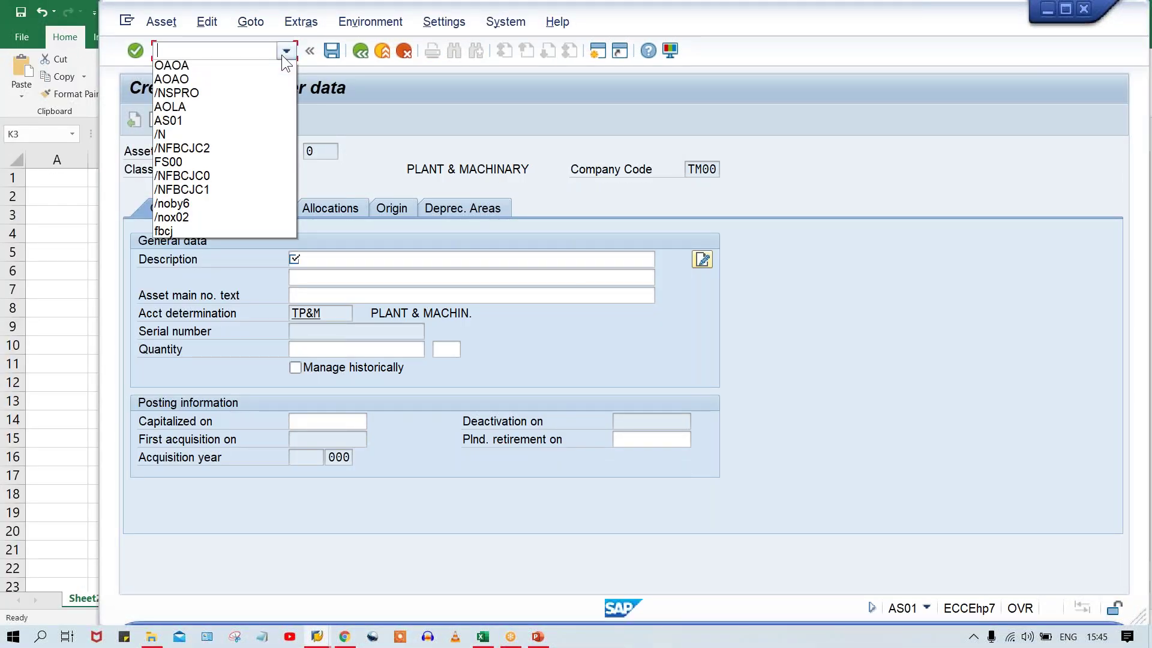
pyautogui.click(264, 72)
pyautogui.press('Return')
pyautogui.press('Return')
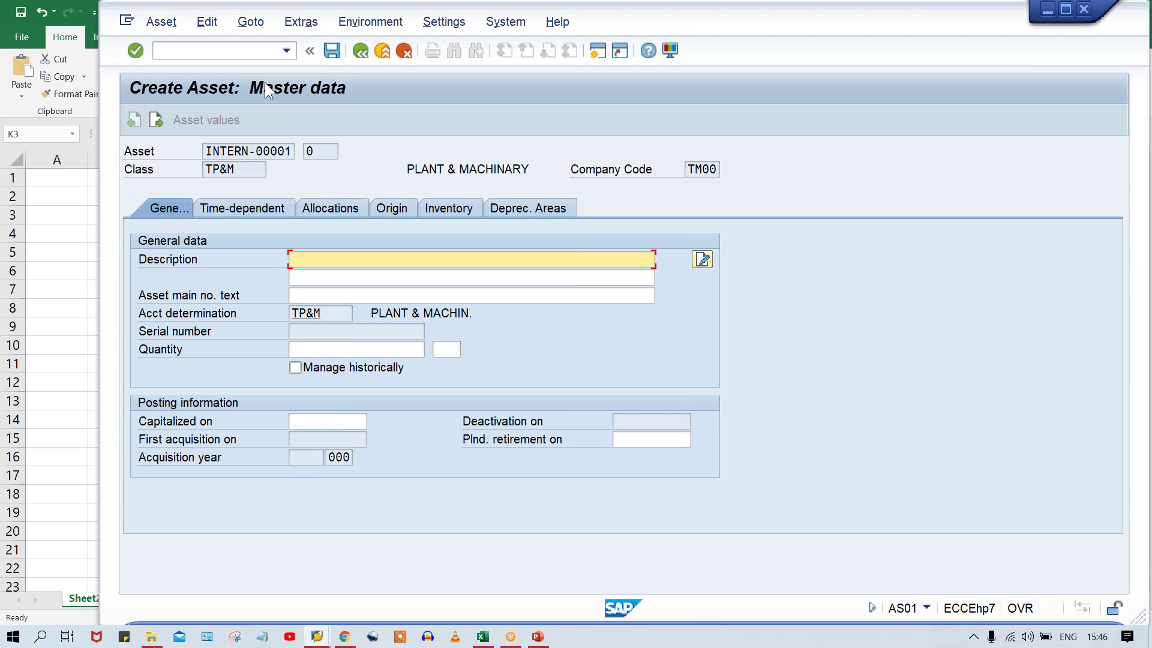
# Enter Boiling Container #1234 as the asset description and view the time-dependent data.
pyautogui.press('capslock')
pyautogui.write('Boiling Container #1')
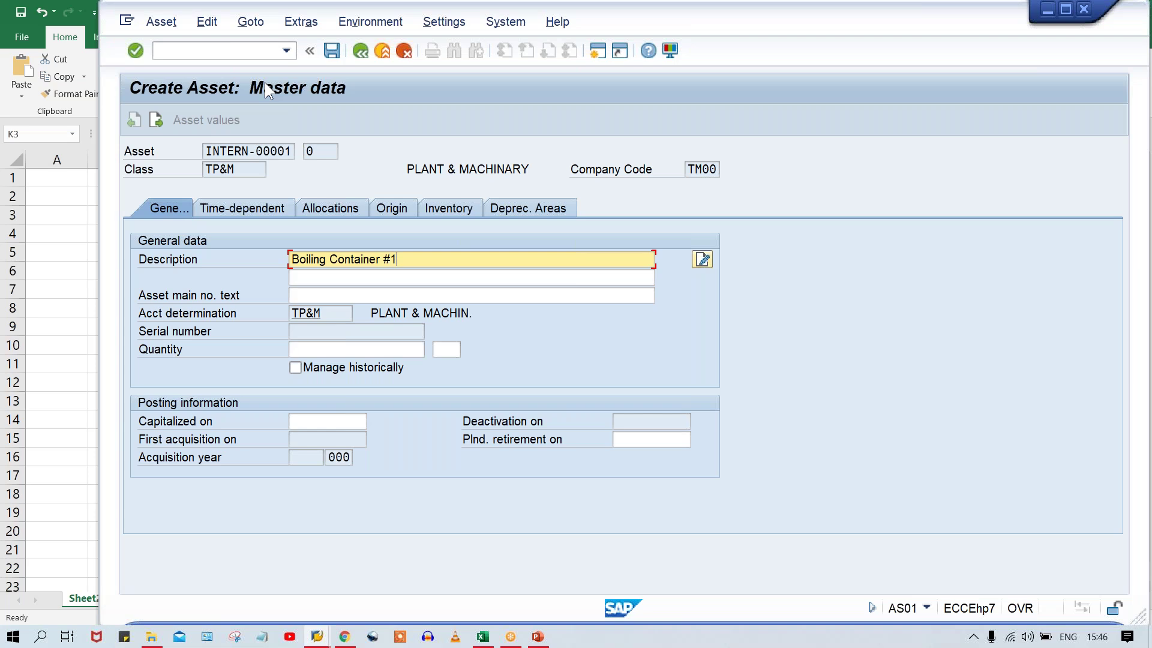
pyautogui.write('234')
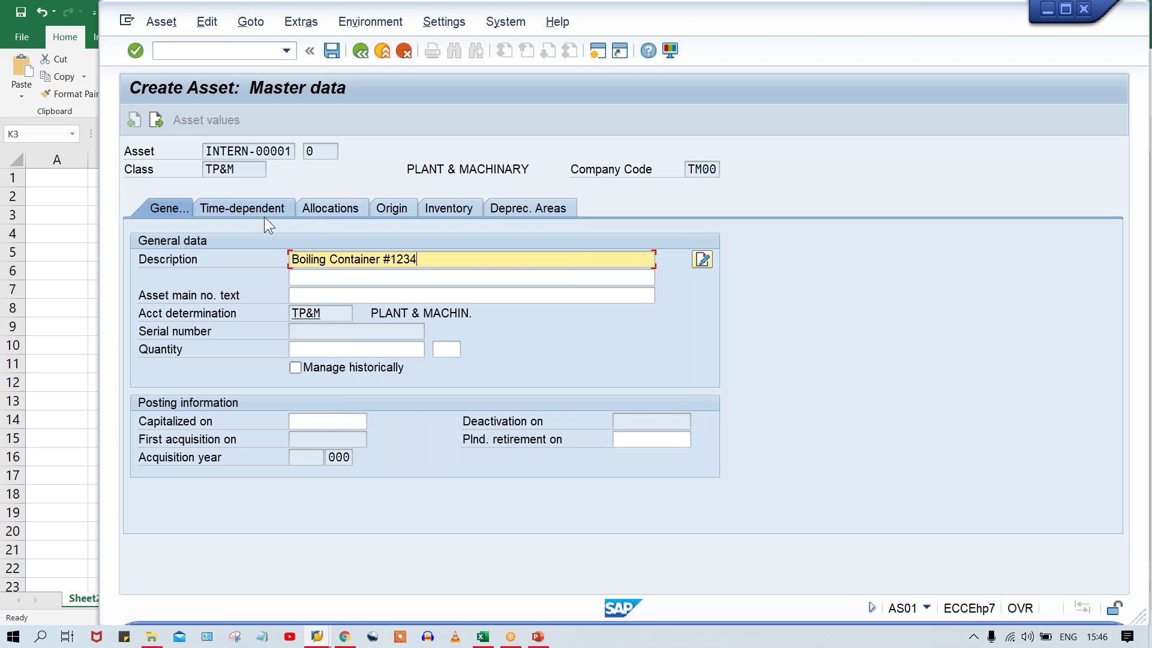
pyautogui.hotkey('shift', 'Home')
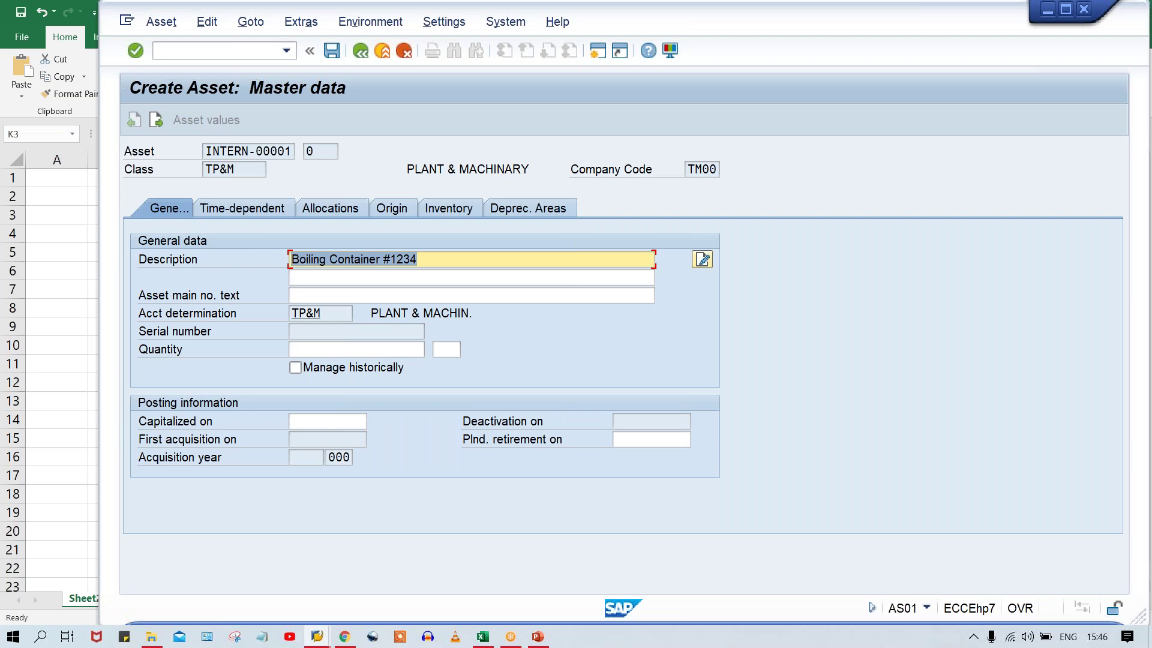
pyautogui.click(424, 265)
pyautogui.click(267, 209)
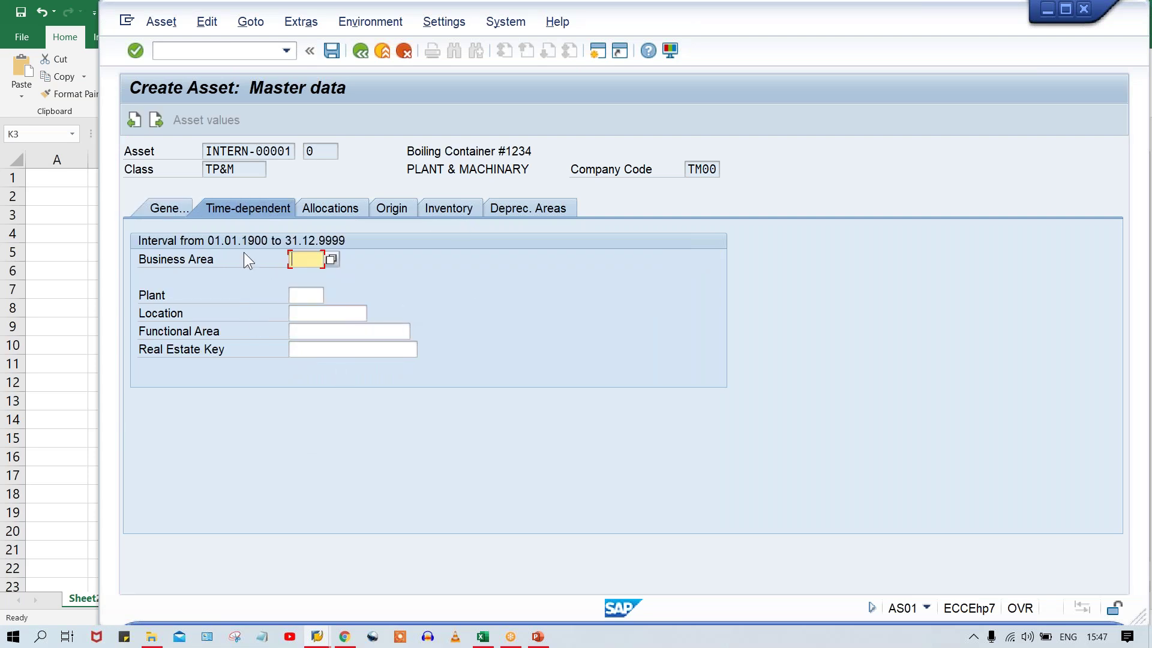
pyautogui.click(303, 295)
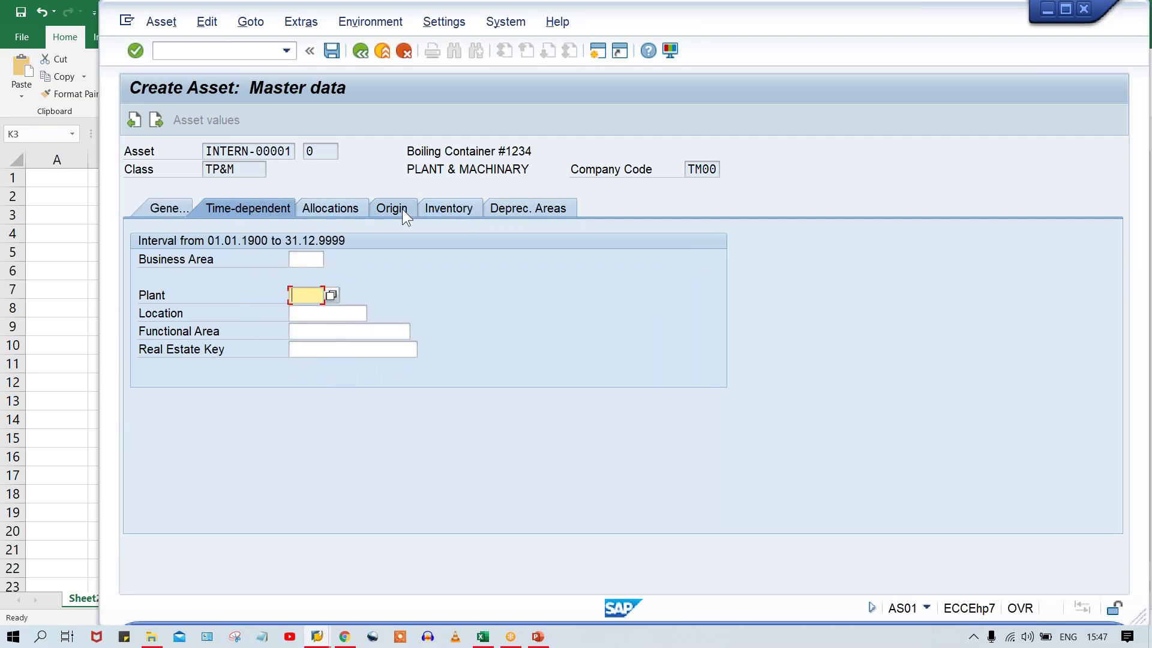
# Assign depreciation key TM00 to the Book deprec. area of the new asset.
pyautogui.click(538, 207)
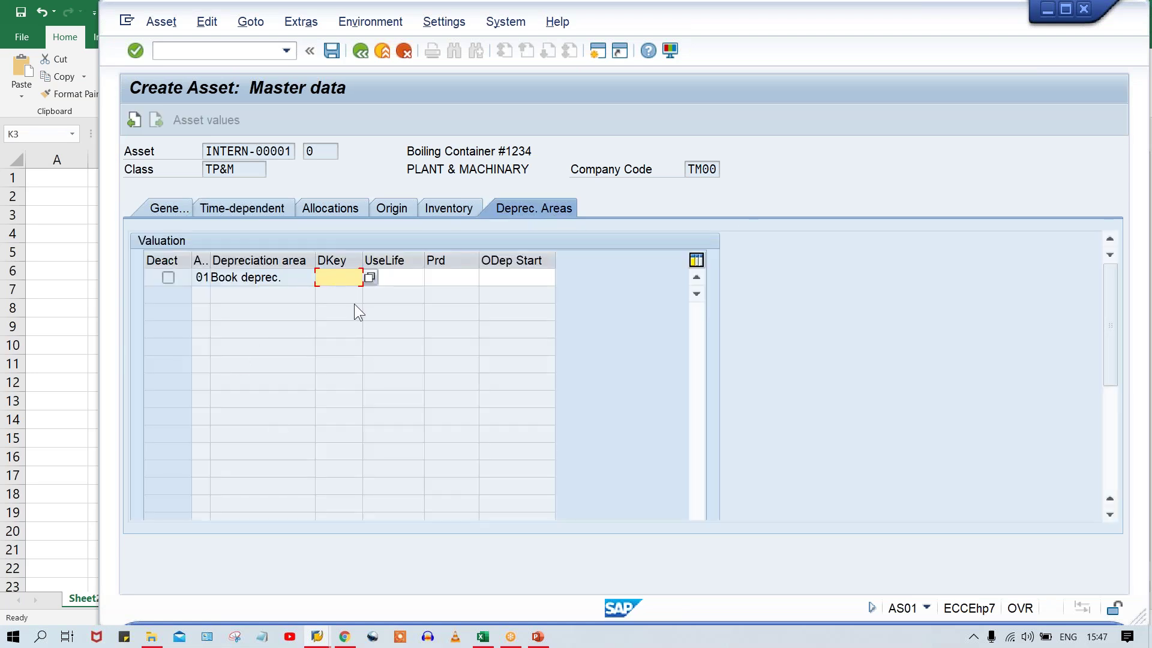
pyautogui.click(369, 277)
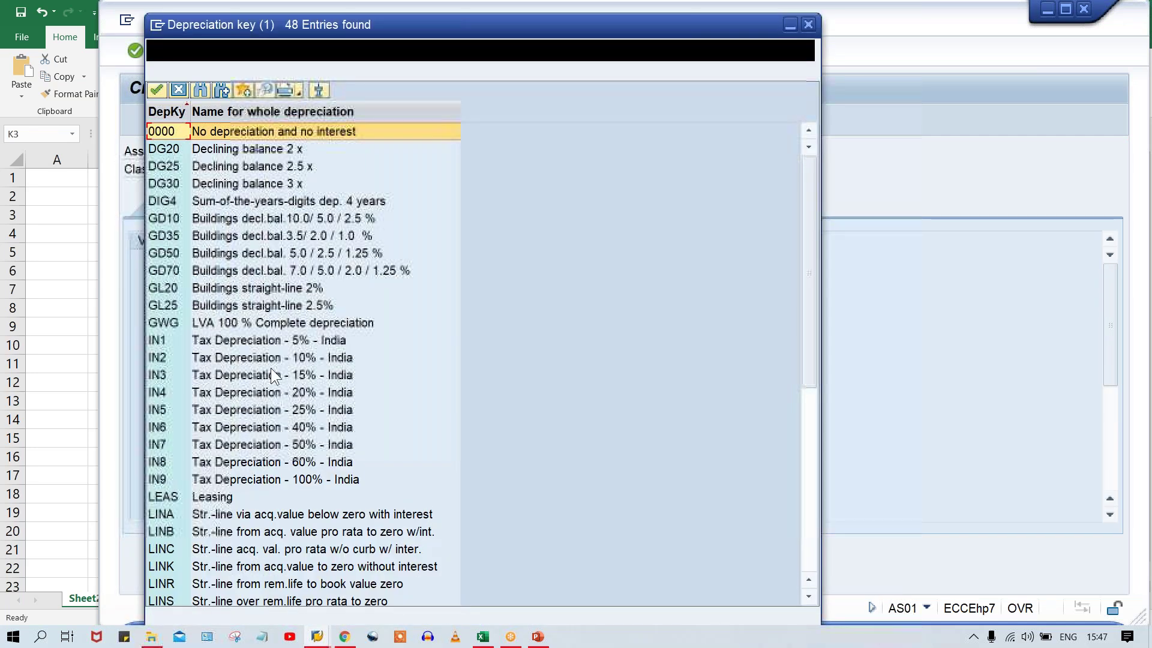
pyautogui.click(243, 530)
pyautogui.scroll(-7, 243, 530)
pyautogui.doubleClick(196, 496)
# Set the Book deprec. area's useful life to 5 and its ordinary depreciation start to 01.10.2020, then save the asset.
pyautogui.click(402, 276)
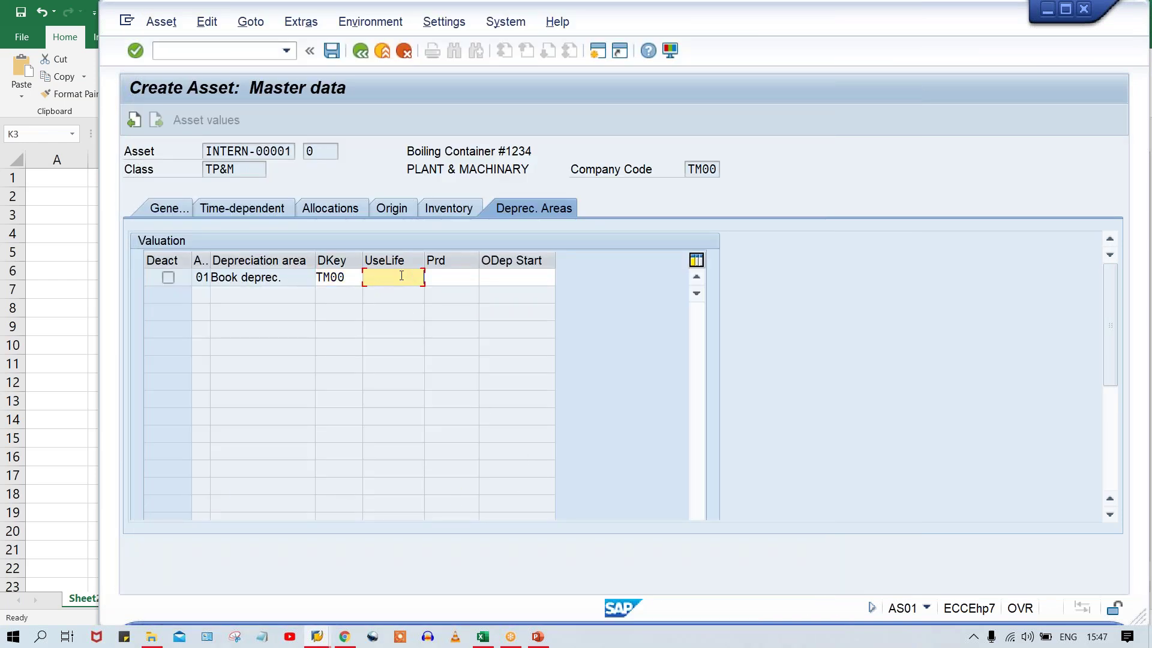
pyautogui.write('5')
pyautogui.press('Tab')
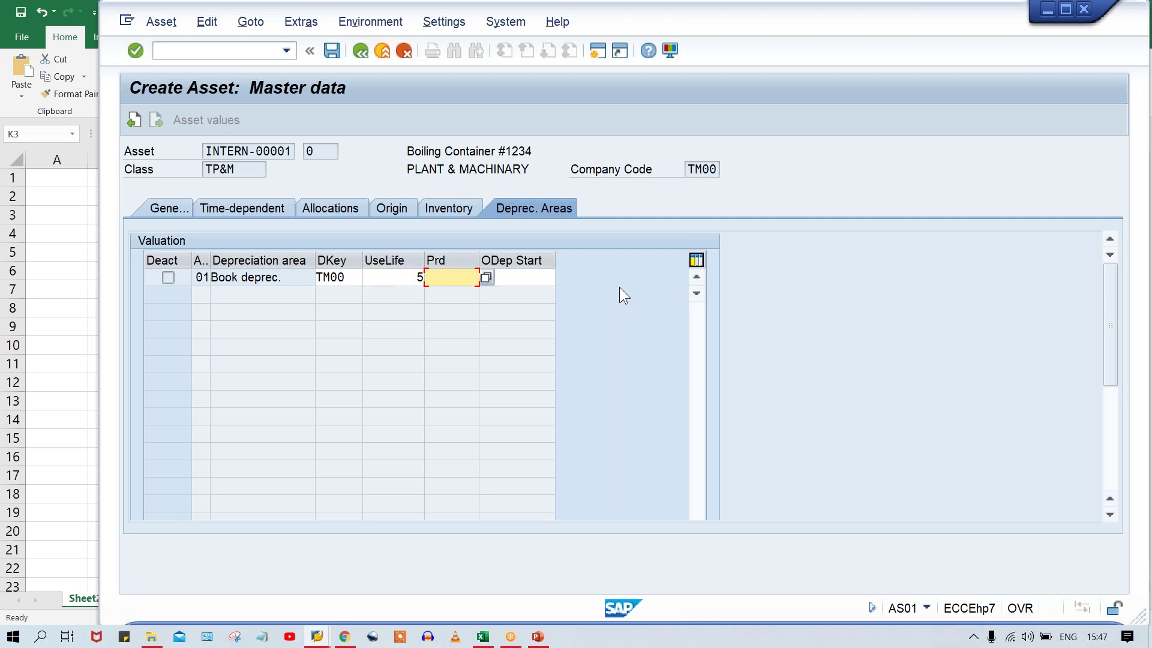
pyautogui.press('Tab')
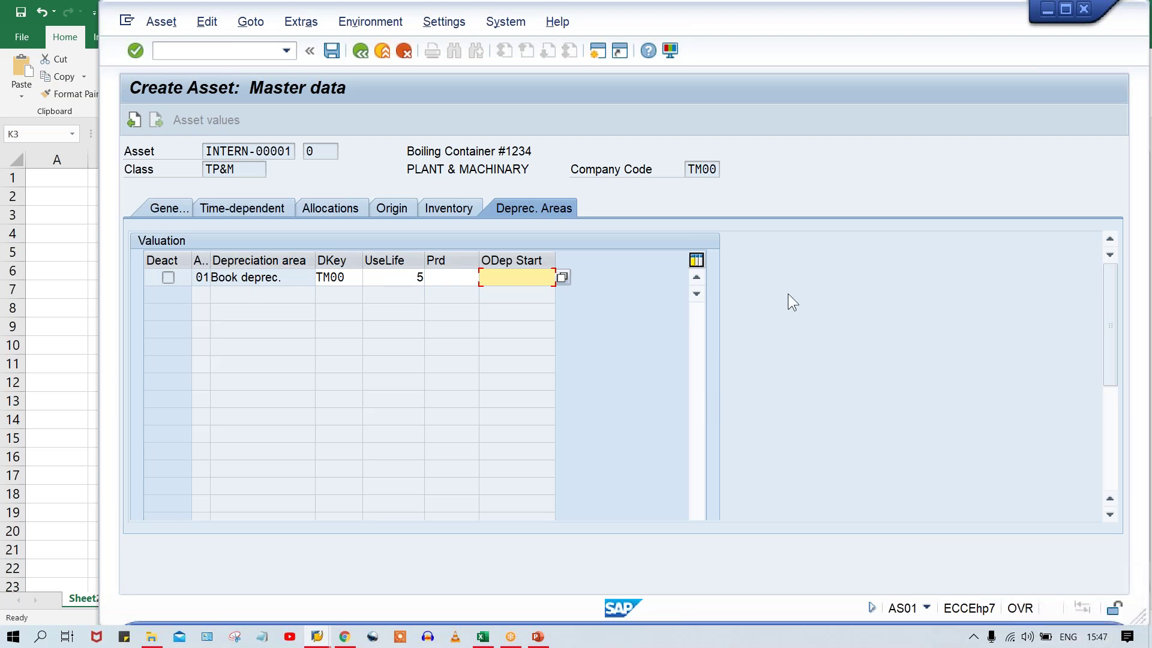
pyautogui.write('01.10.2020')
pyautogui.press('Return')
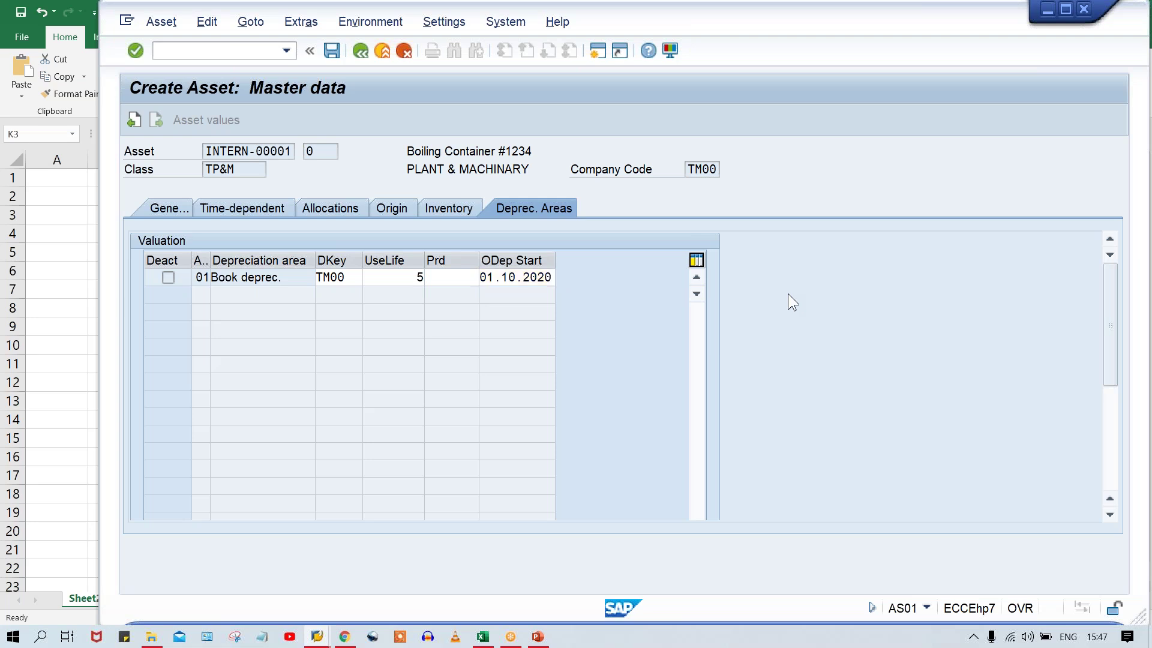
pyautogui.hotkey('ctrl', 's')
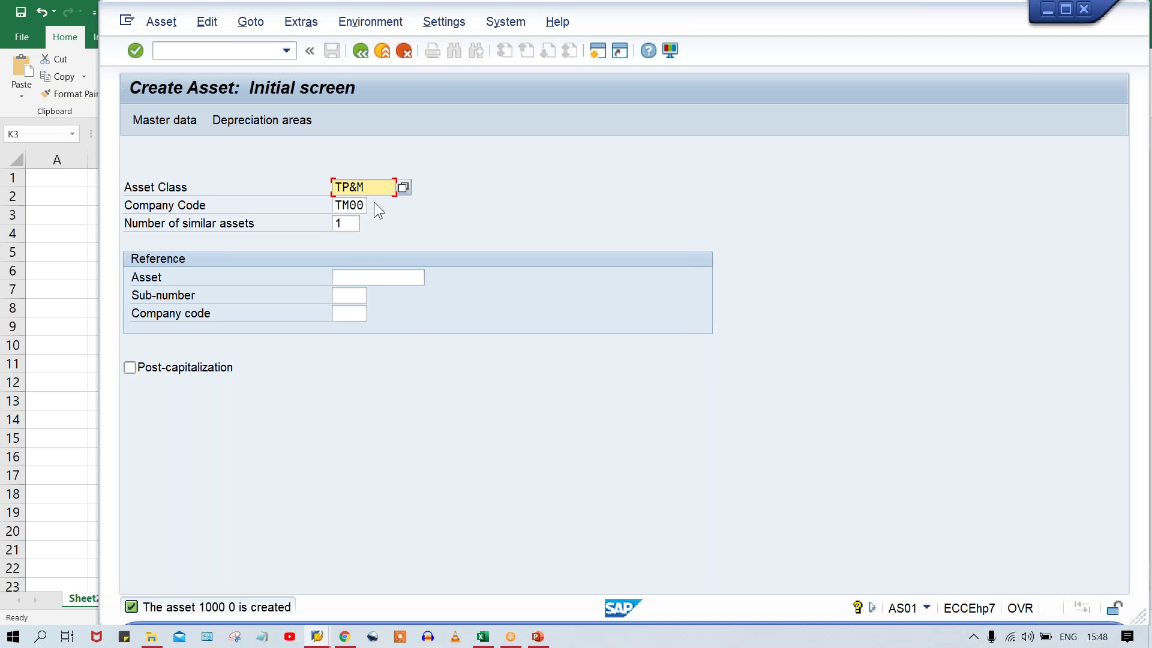
# Switch to the Asset classes session to check the number range assigned to asset class TP&M.
pyautogui.moveTo(382, 183); pyautogui.dragTo(308, 182)
pyautogui.moveTo(317, 637)
pyautogui.click(530, 581)
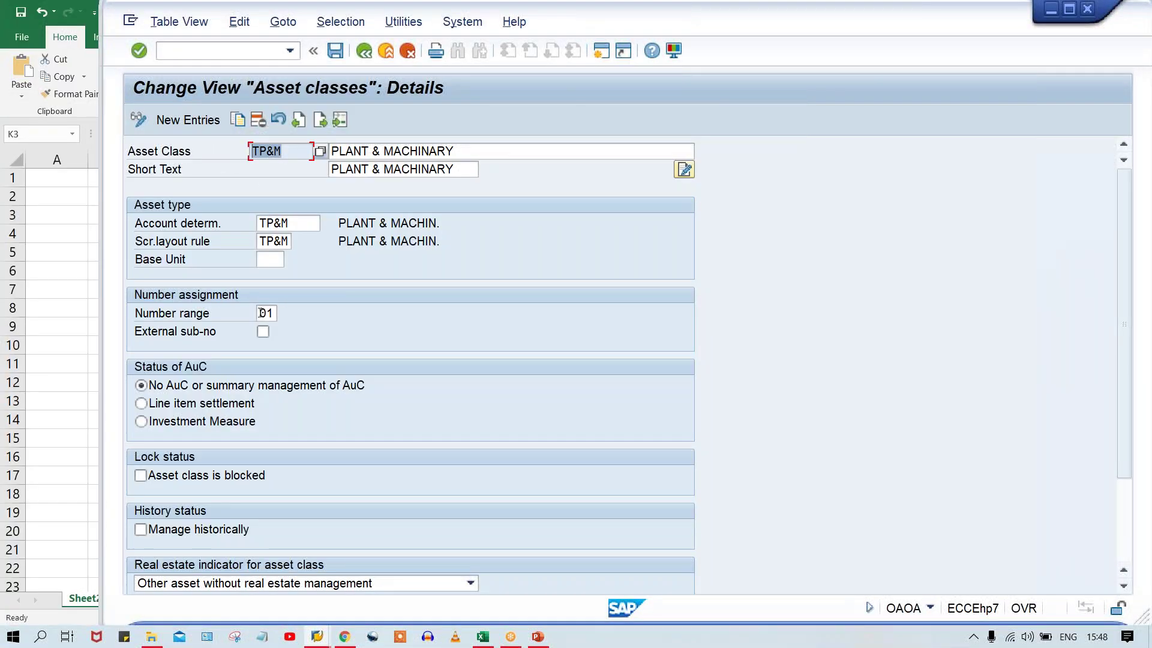
# Open a new SAP session with transaction AS08 and open the asset number intervals of company code TM00 for changing.
pyautogui.click(262, 312)
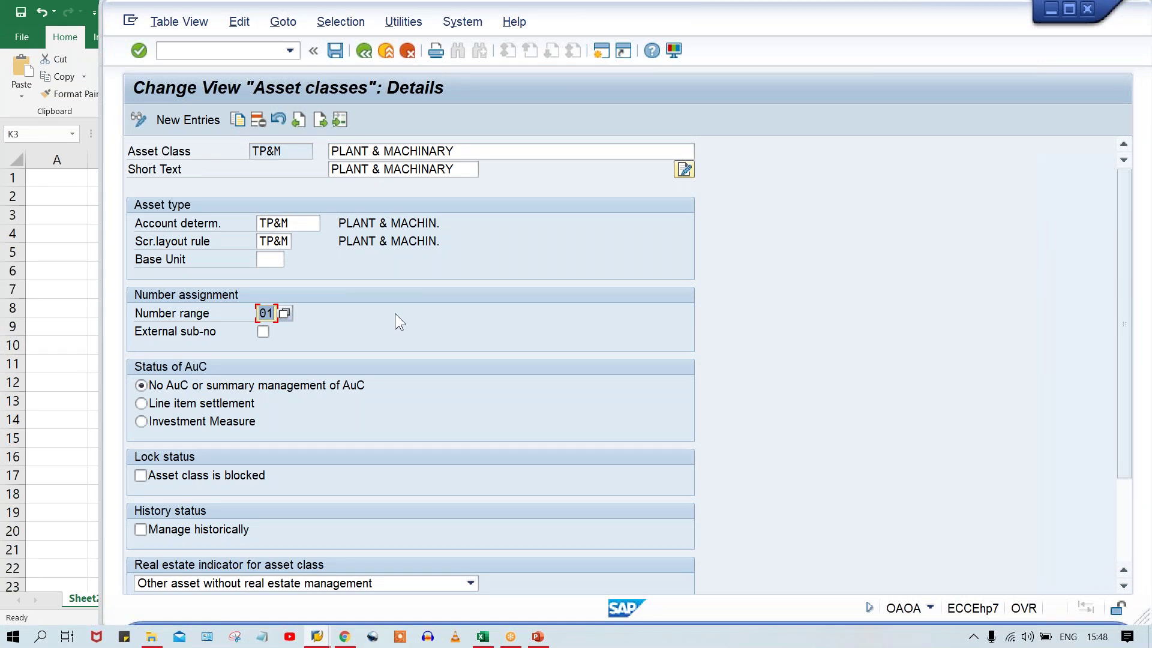
pyautogui.click(598, 51)
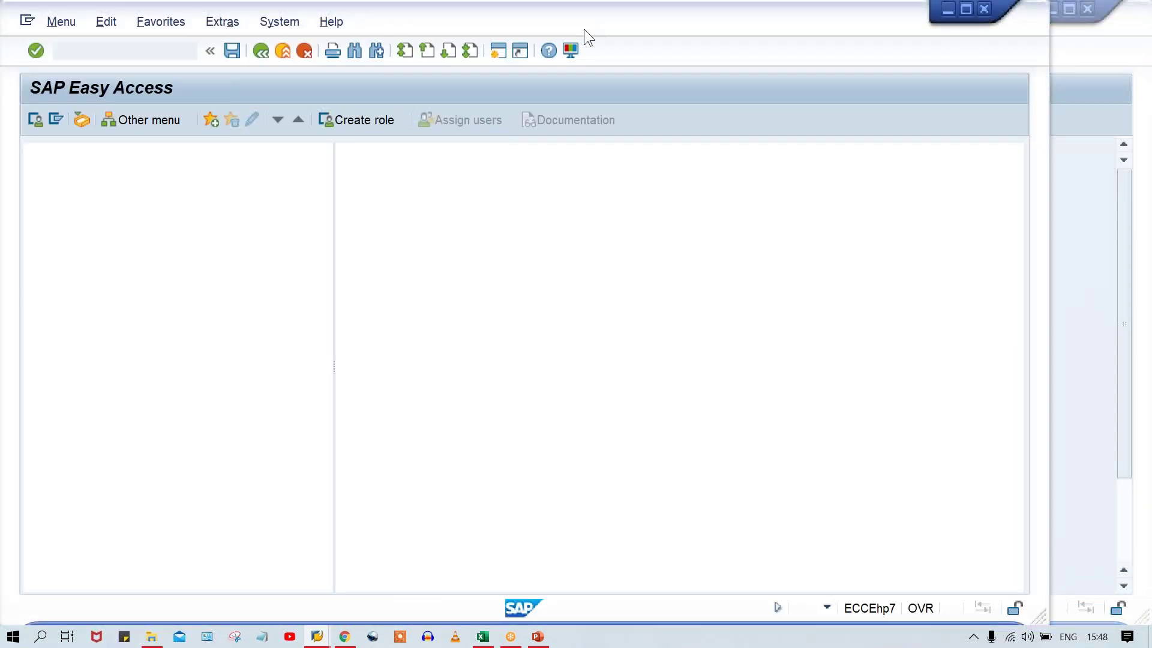
pyautogui.moveTo(584, 28); pyautogui.dragTo(686, 36)
pyautogui.write('as08')
pyautogui.press('Return')
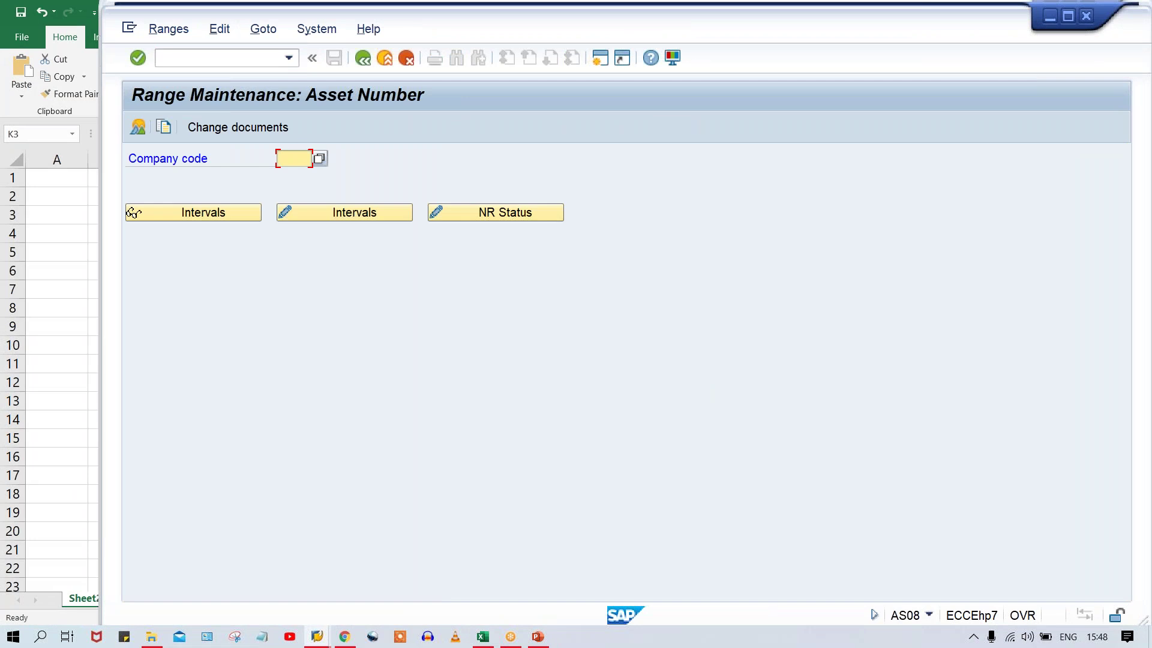
pyautogui.write('TM00')
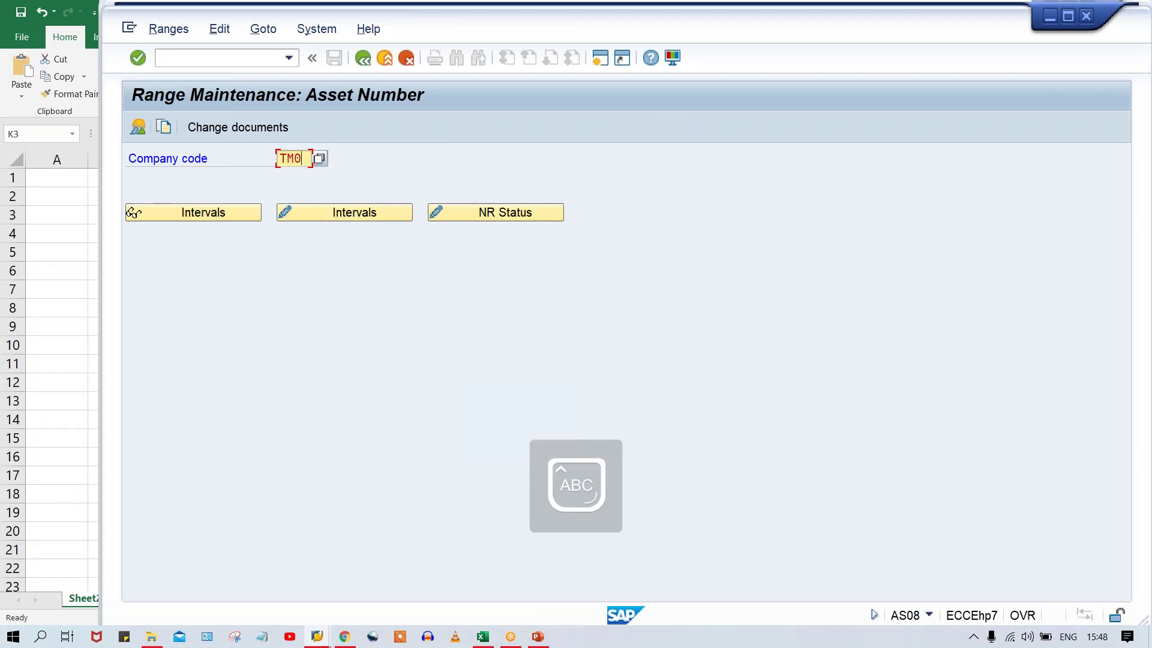
pyautogui.click(355, 214)
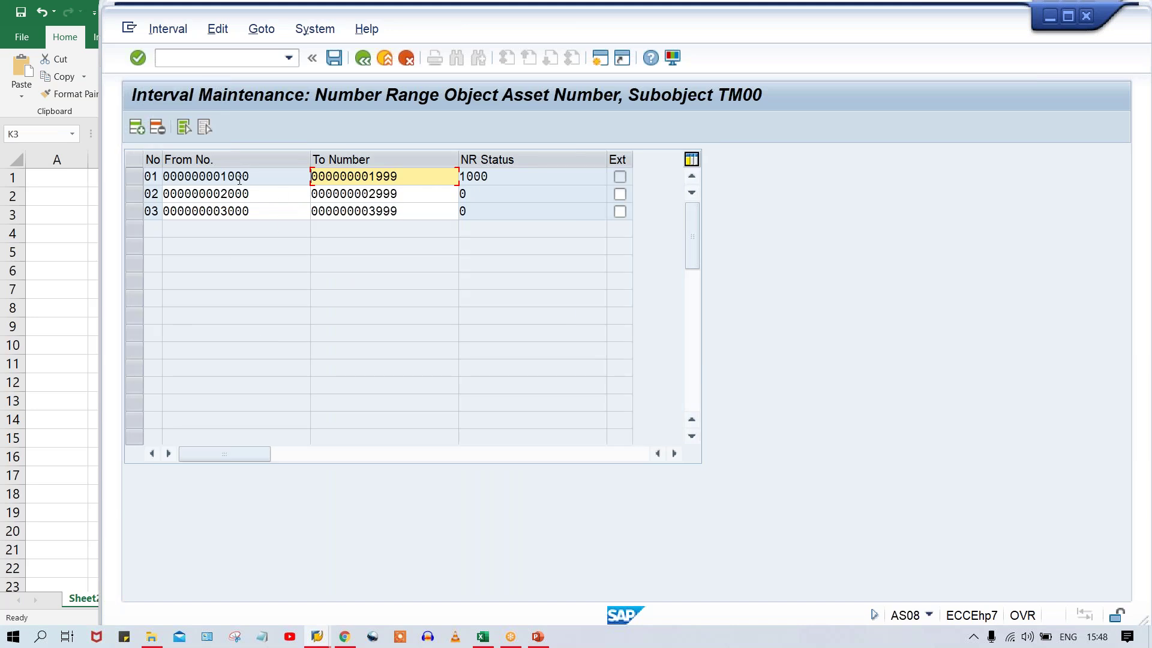
# Review the from and to numbers of the TM00 asset intervals and the number status of interval 01.
pyautogui.click(271, 192)
pyautogui.click(260, 216)
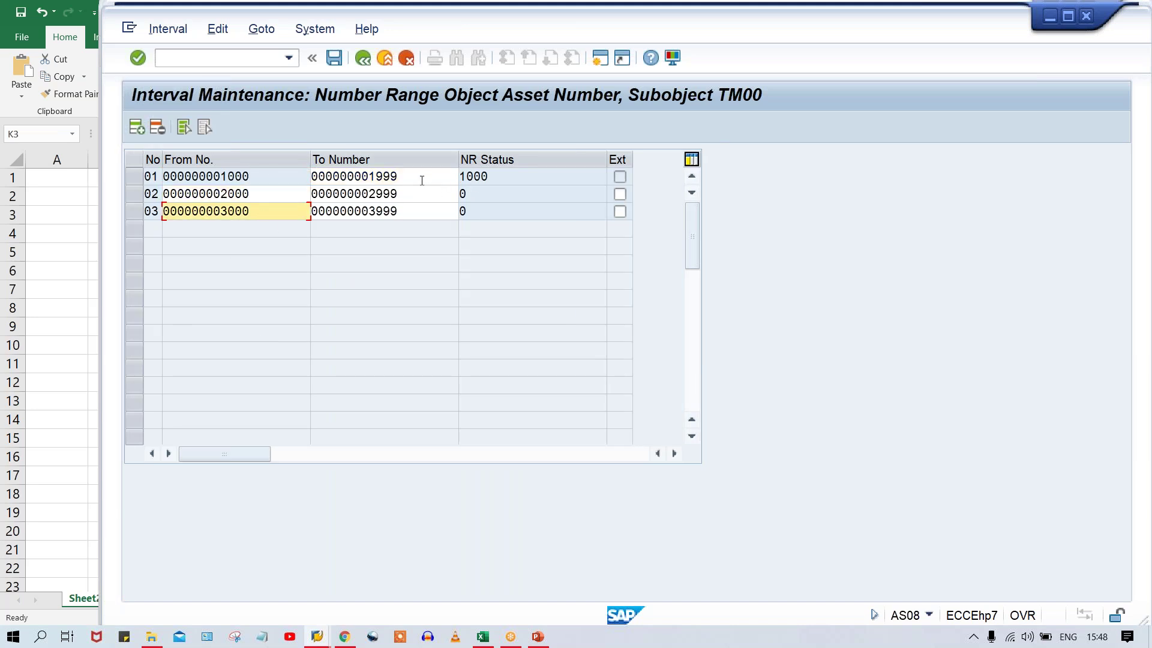
pyautogui.click(420, 178)
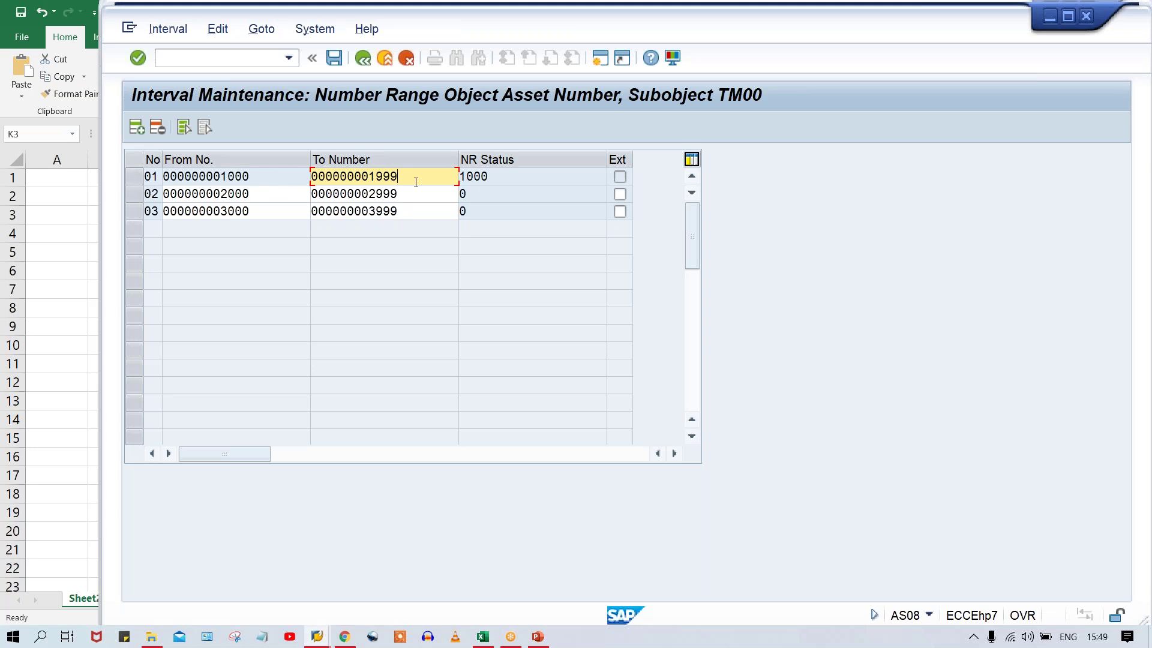
pyautogui.click(478, 179)
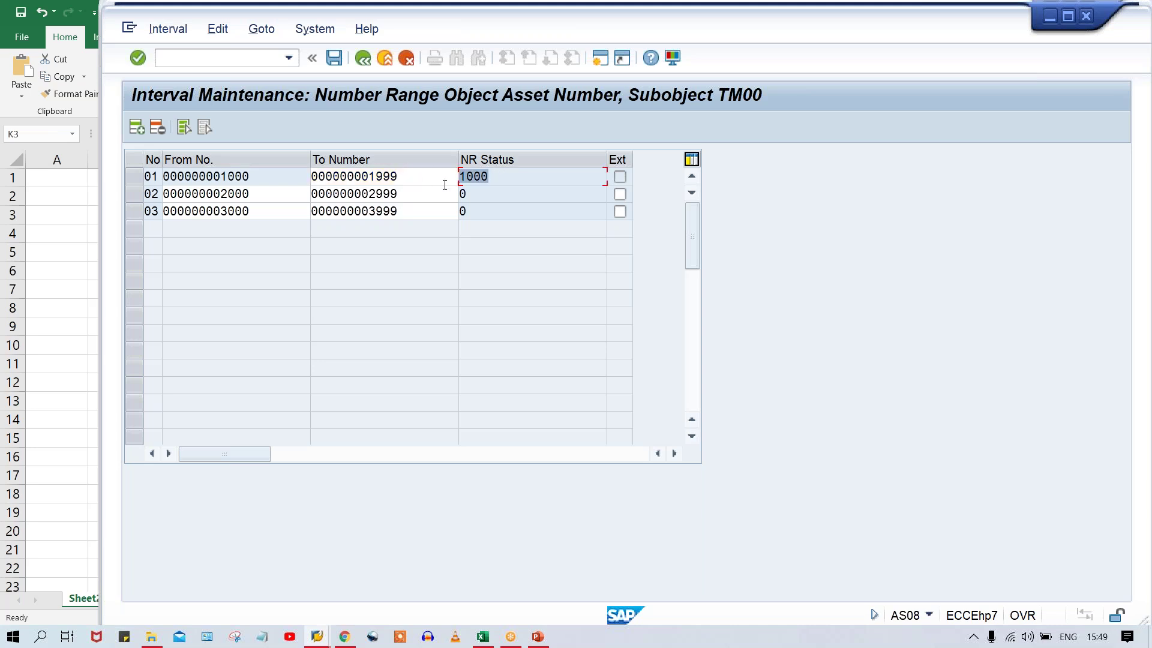
pyautogui.click(500, 178)
# Switch to the Class workbook in Excel and enter 1005 in cell J8 and 1010 in cell J9.
pyautogui.click(483, 638)
pyautogui.click(756, 327)
pyautogui.click(700, 328)
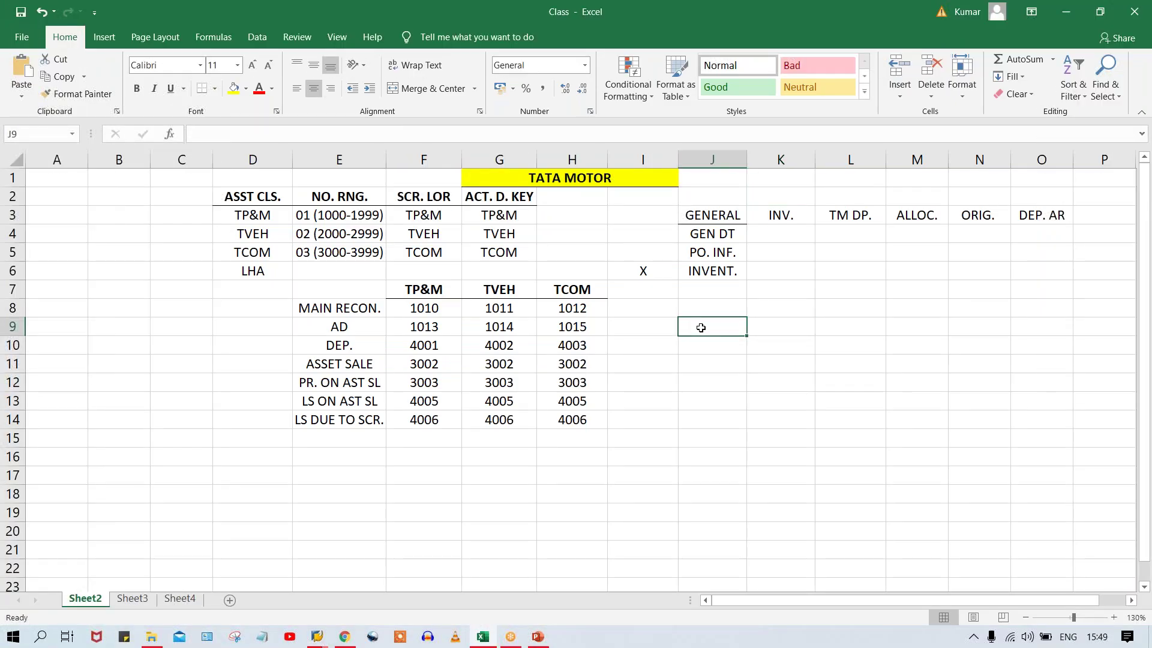
pyautogui.write('1005')
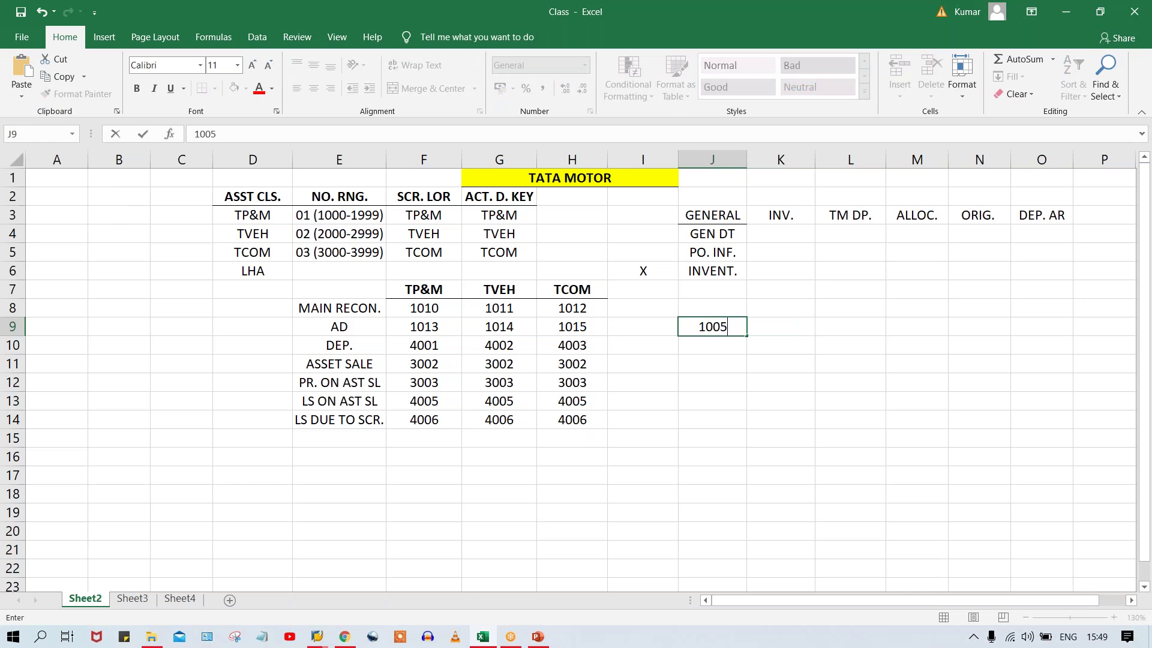
pyautogui.press('Return')
pyautogui.click(689, 328)
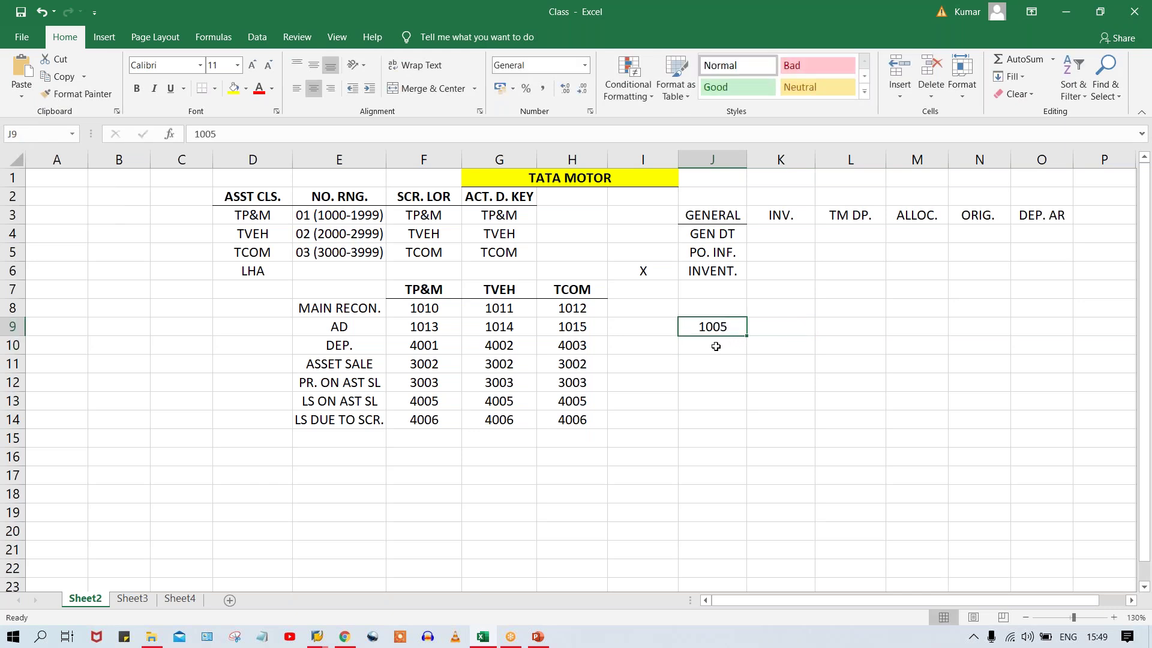
pyautogui.write('1010')
pyautogui.press('Return')
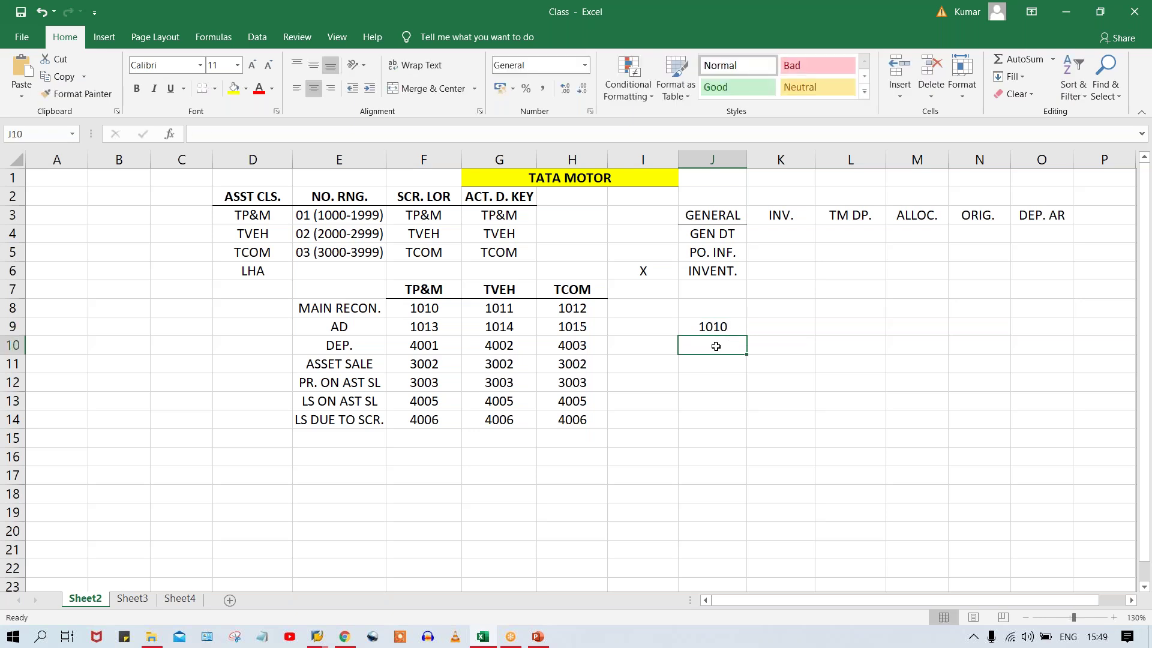
pyautogui.click(695, 311)
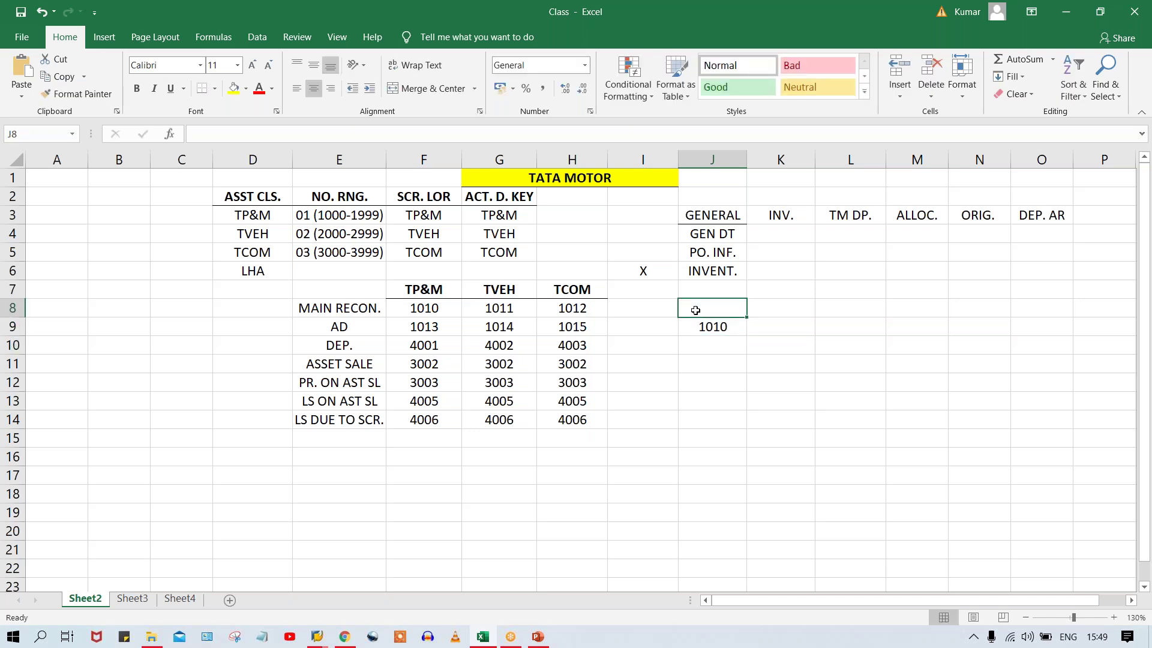
pyautogui.write('1005')
pyautogui.press('Return')
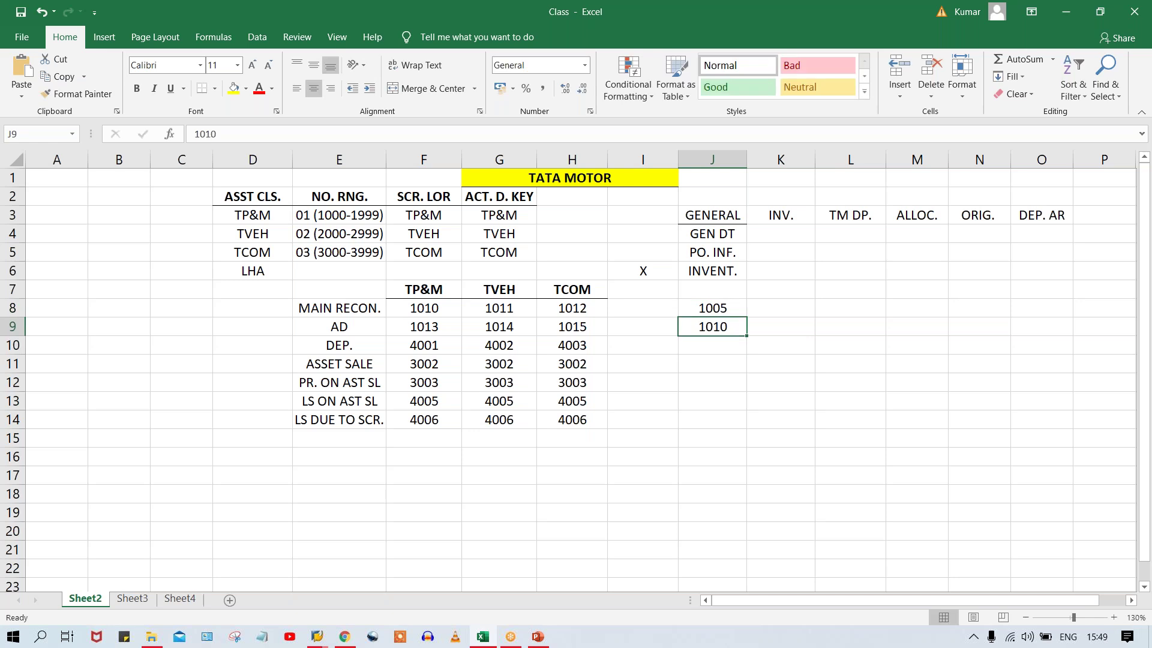
pyautogui.click(694, 311)
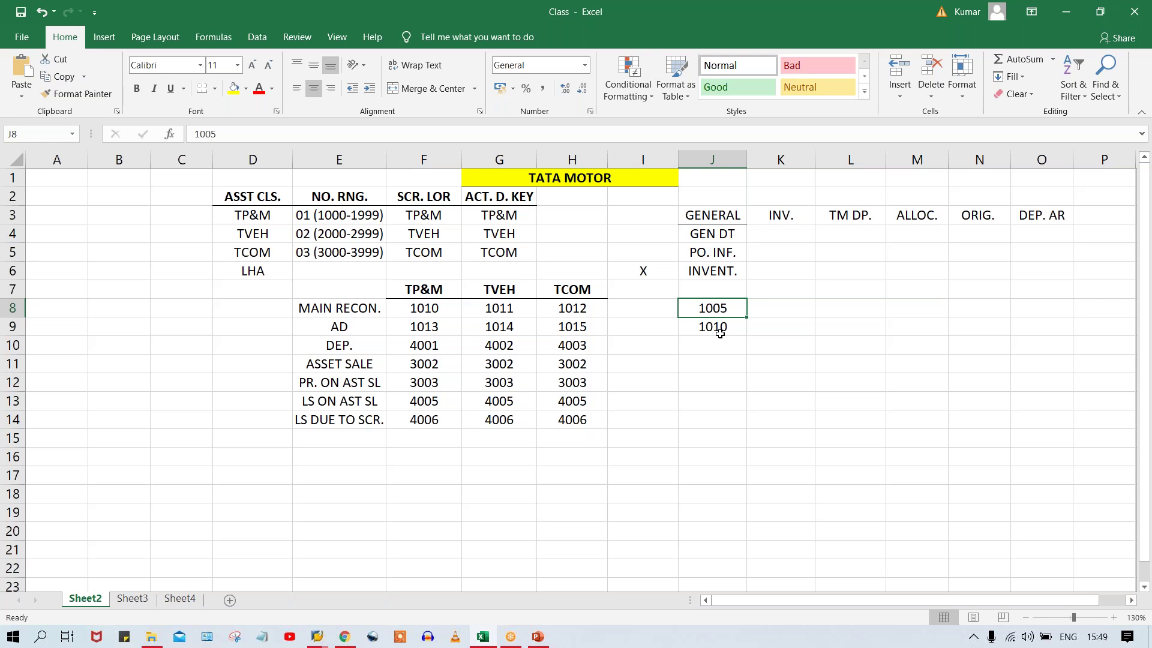
# Return to SAP number range maintenance and set the number status of TM00 interval 01 to 0.
pyautogui.hotkey('alt', 'Tab')
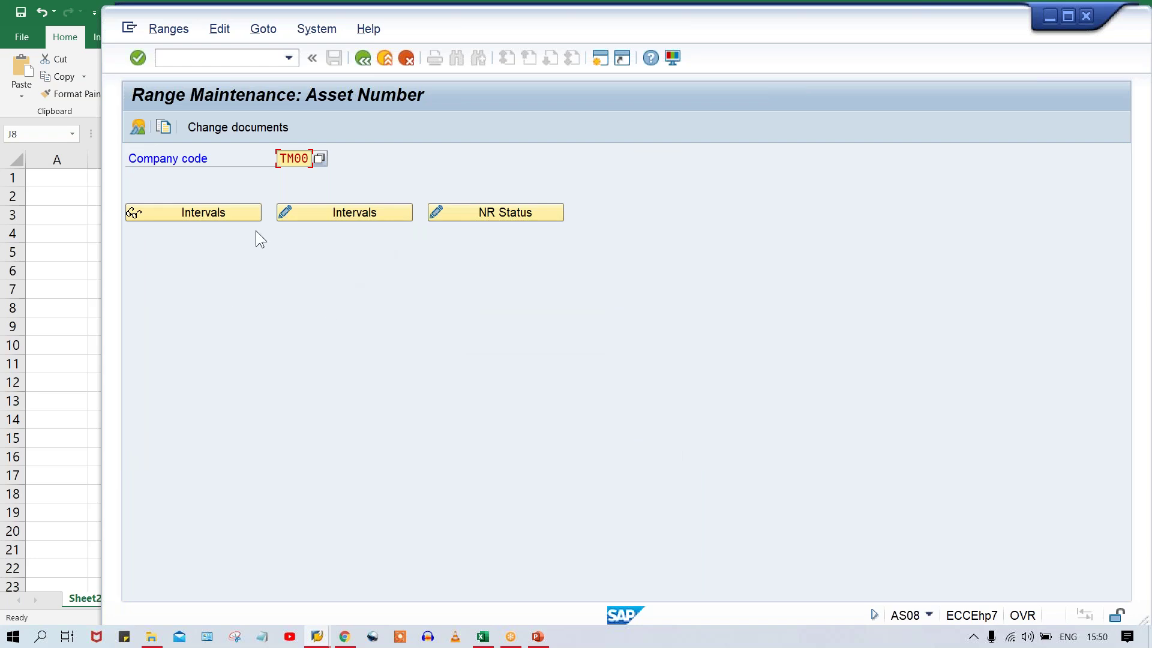
pyautogui.click(525, 211)
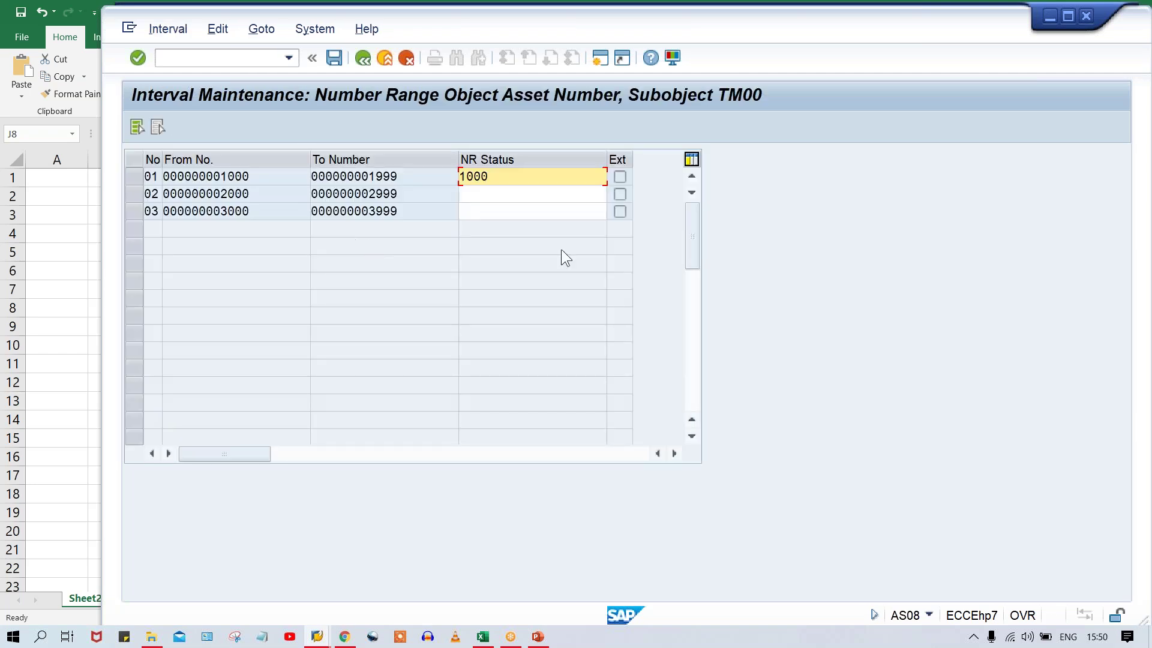
pyautogui.moveTo(505, 181); pyautogui.dragTo(456, 176)
pyautogui.click(503, 177)
pyautogui.press('BackSpace')
pyautogui.press('BackSpace')
pyautogui.press('BackSpace')
pyautogui.press('BackSpace')
pyautogui.write('0')
# Save the lowered number status of interval 01 anyway and acknowledge the interval transport notice.
pyautogui.press('Return')
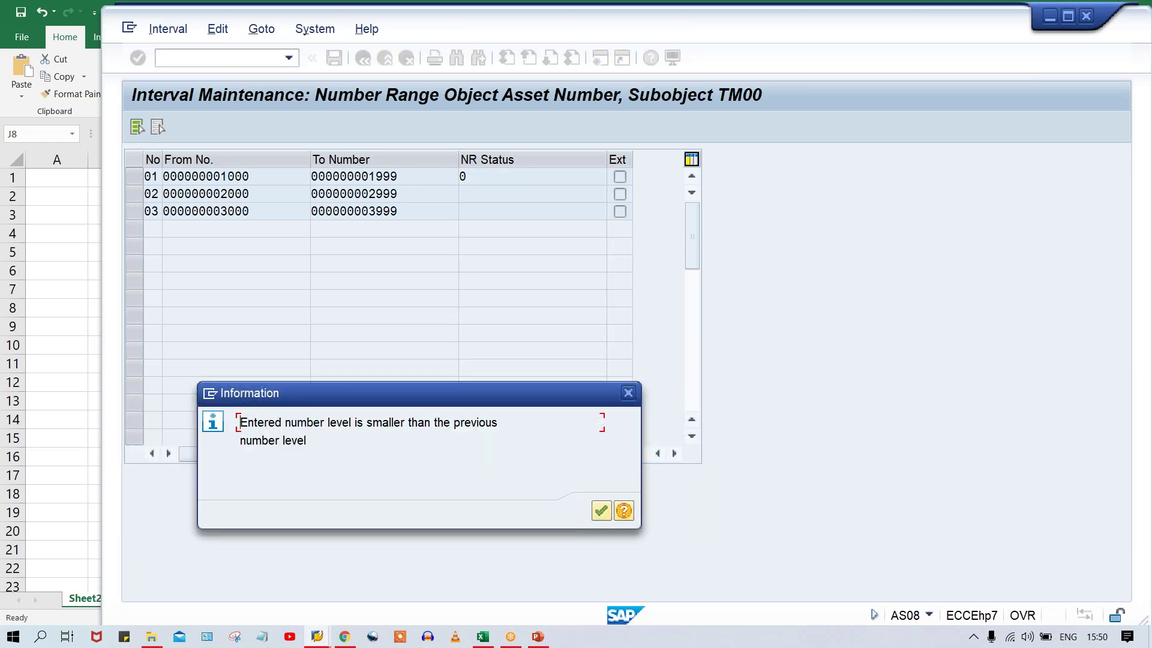
pyautogui.press('Return')
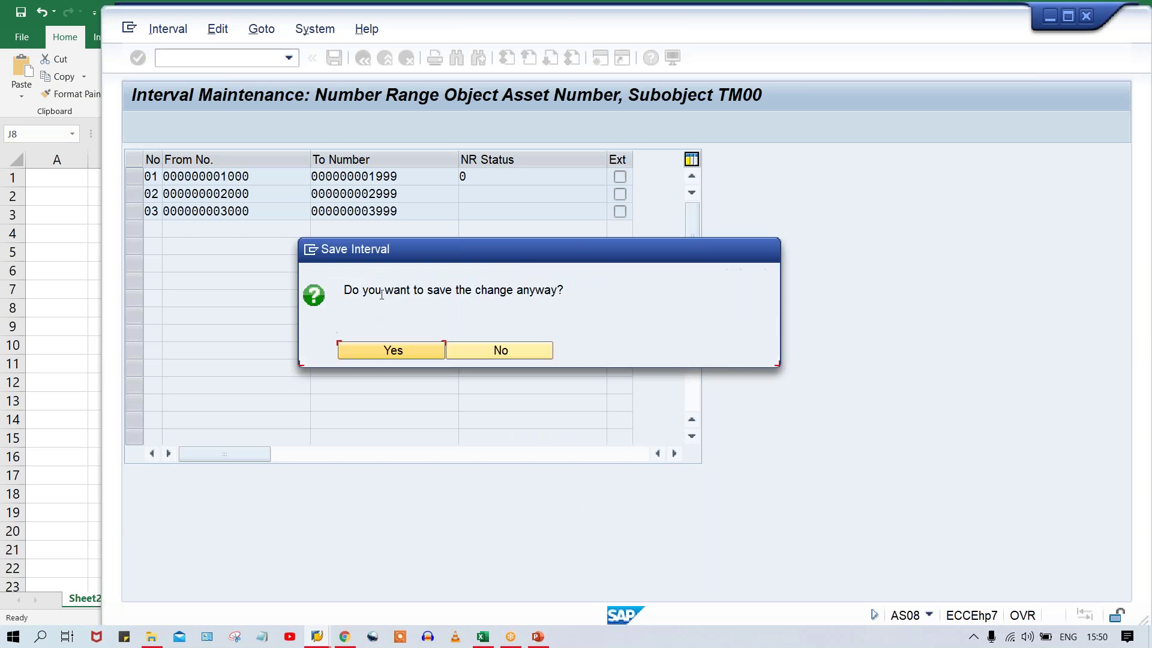
pyautogui.click(374, 351)
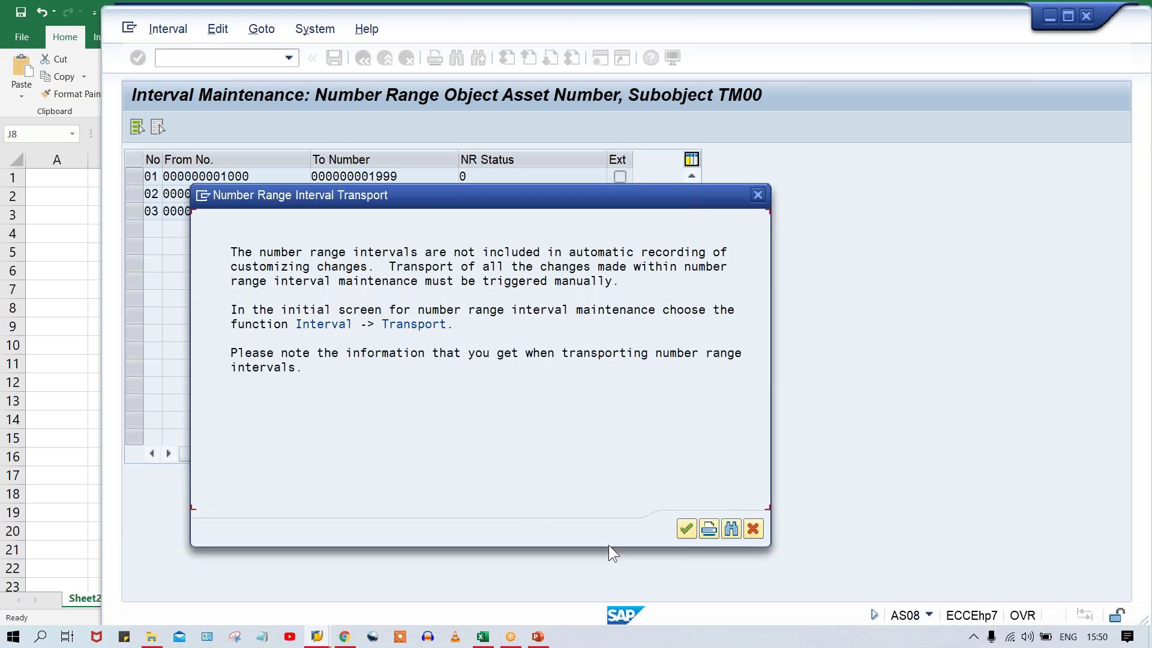
pyautogui.click(686, 529)
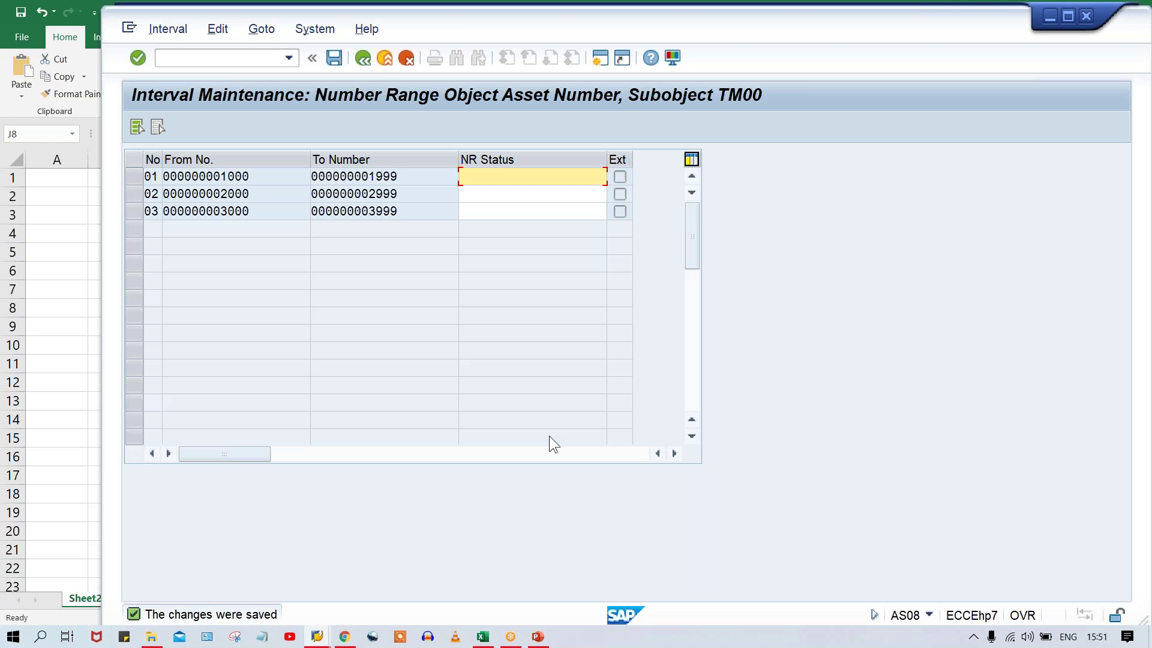
# Switch to the Create Asset session, start a TP&M asset in company code TM00 and set its description to Boiling Container #12345.
pyautogui.click(319, 631)
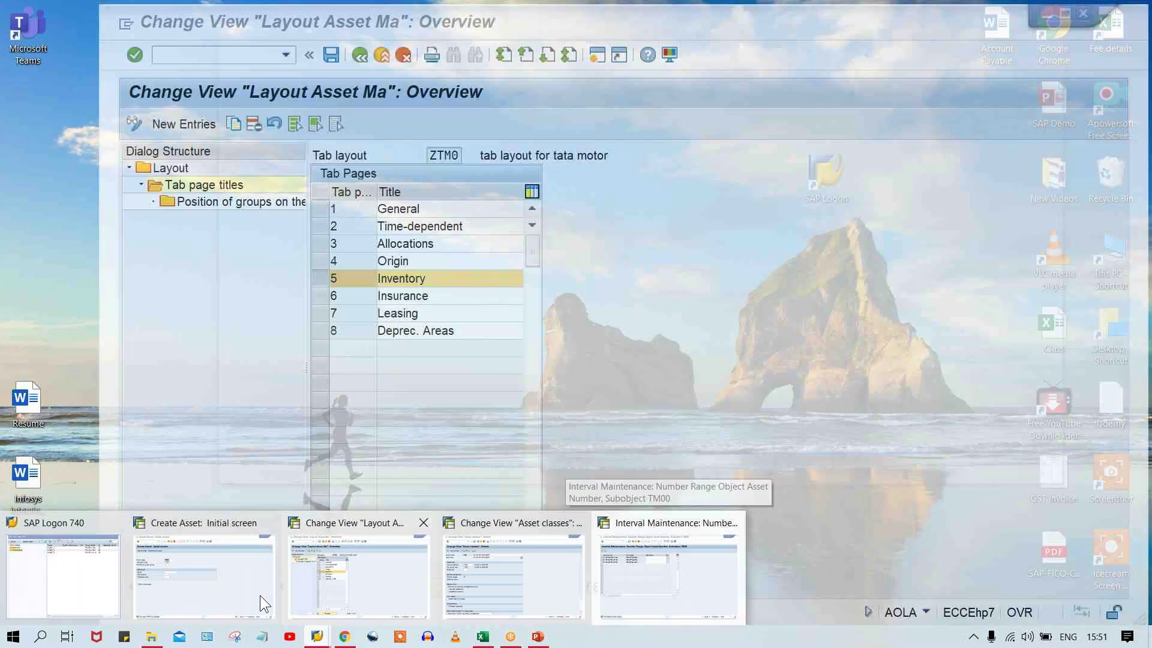
pyautogui.click(261, 595)
pyautogui.press('Return')
pyautogui.click(444, 276)
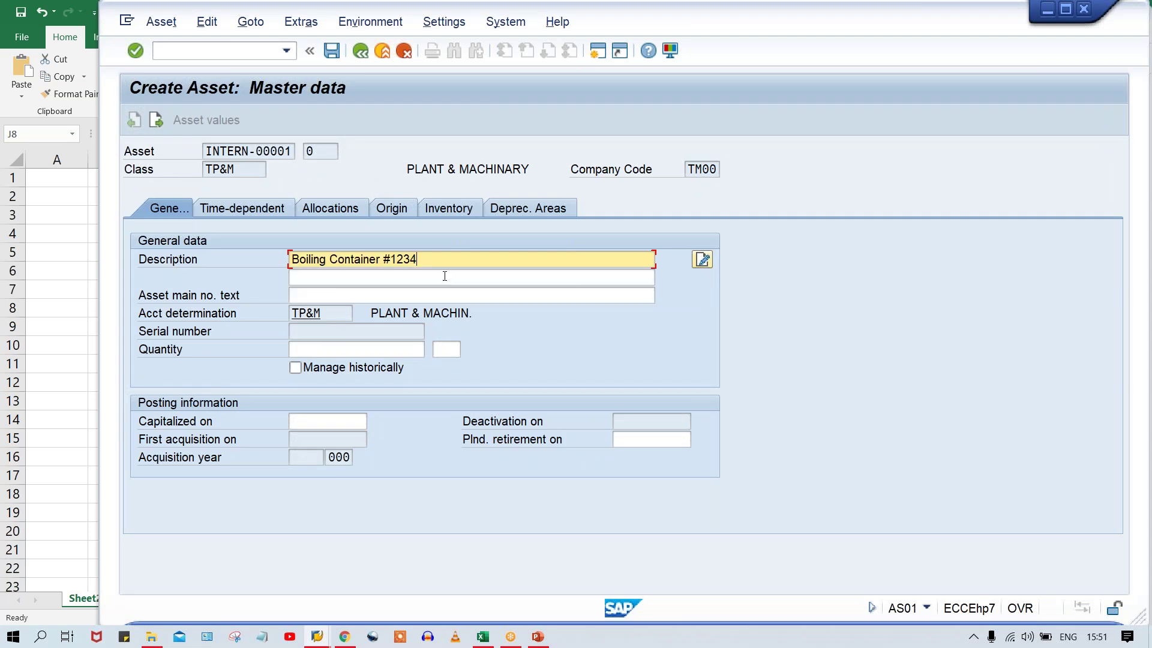
pyautogui.write('5')
# Give the asset's Book deprec. area depreciation key TM00, useful life 5 and ordinary depreciation start 01.10.2020.
pyautogui.click(539, 209)
pyautogui.click(346, 279)
pyautogui.click(343, 293)
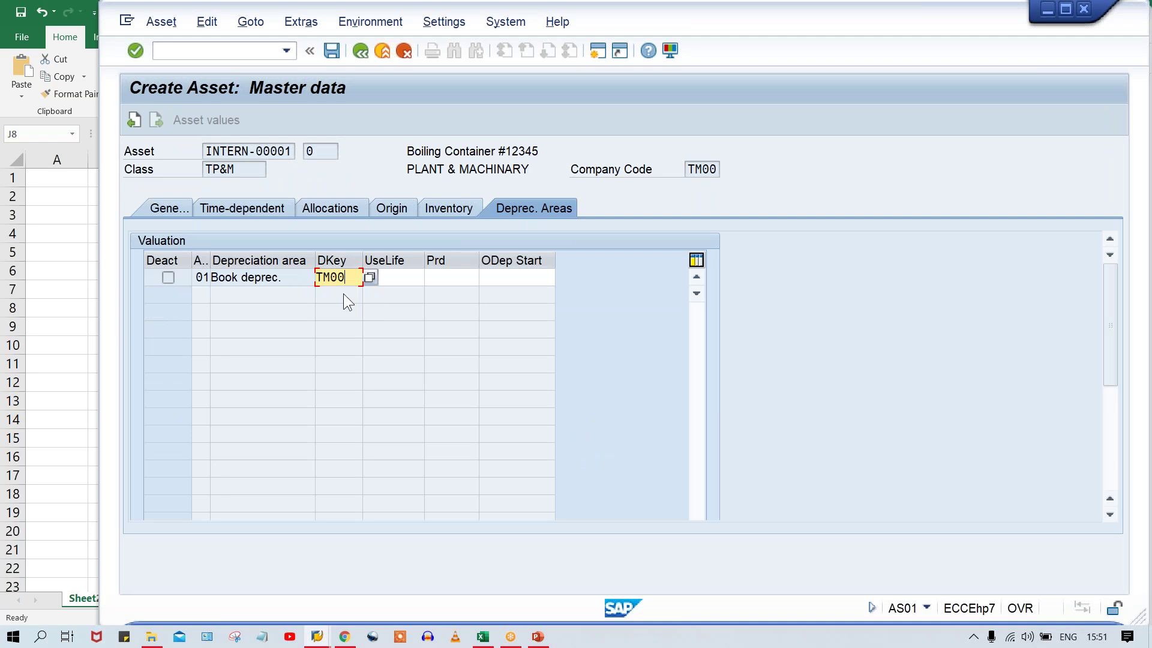
pyautogui.click(415, 277)
pyautogui.press('space')
pyautogui.click(405, 295)
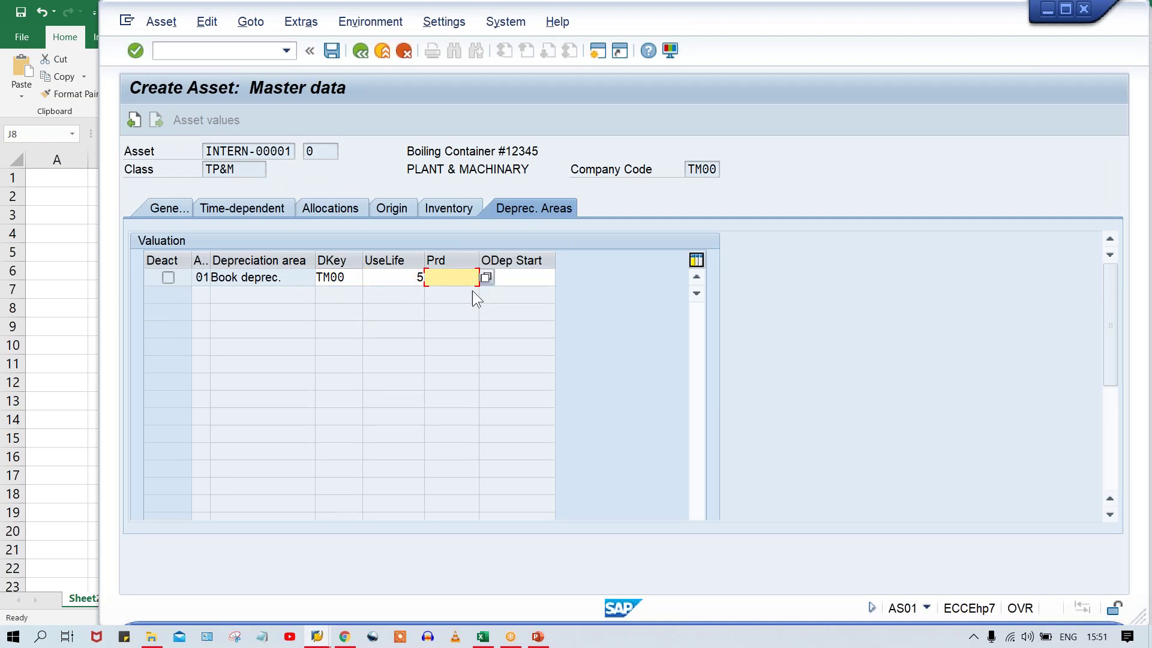
pyautogui.click(507, 277)
pyautogui.click(531, 290)
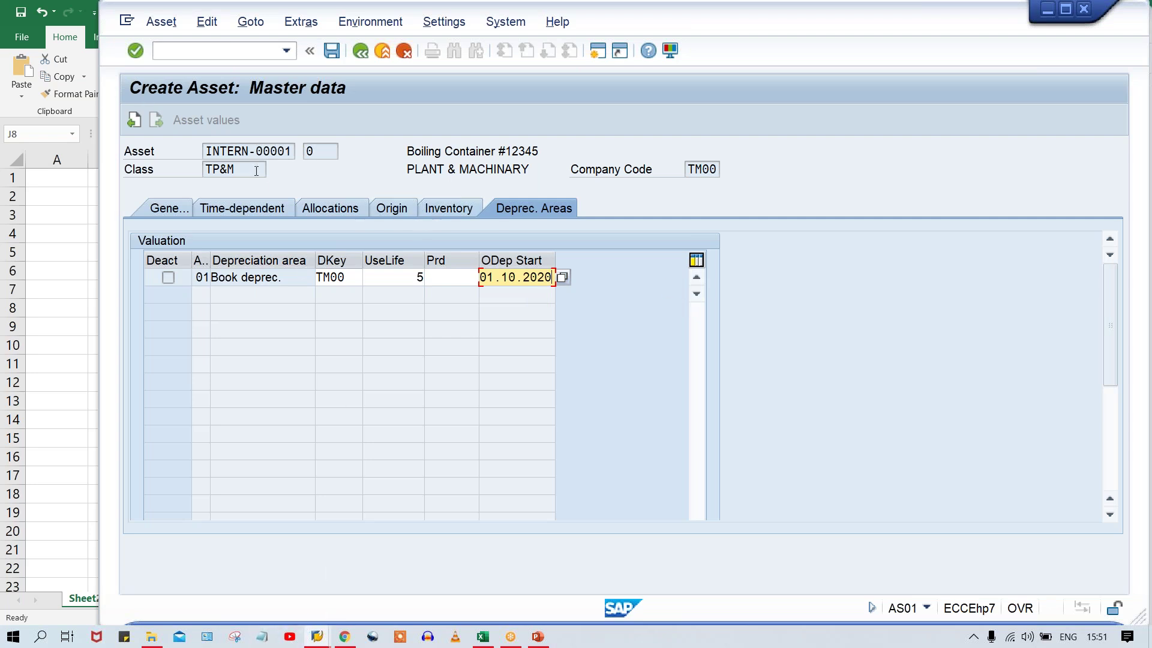
# Trace the asset's class TP&M to its assigned number range and check that range's interval in the TM00 number range maintenance.
pyautogui.moveTo(254, 169); pyautogui.dragTo(143, 169)
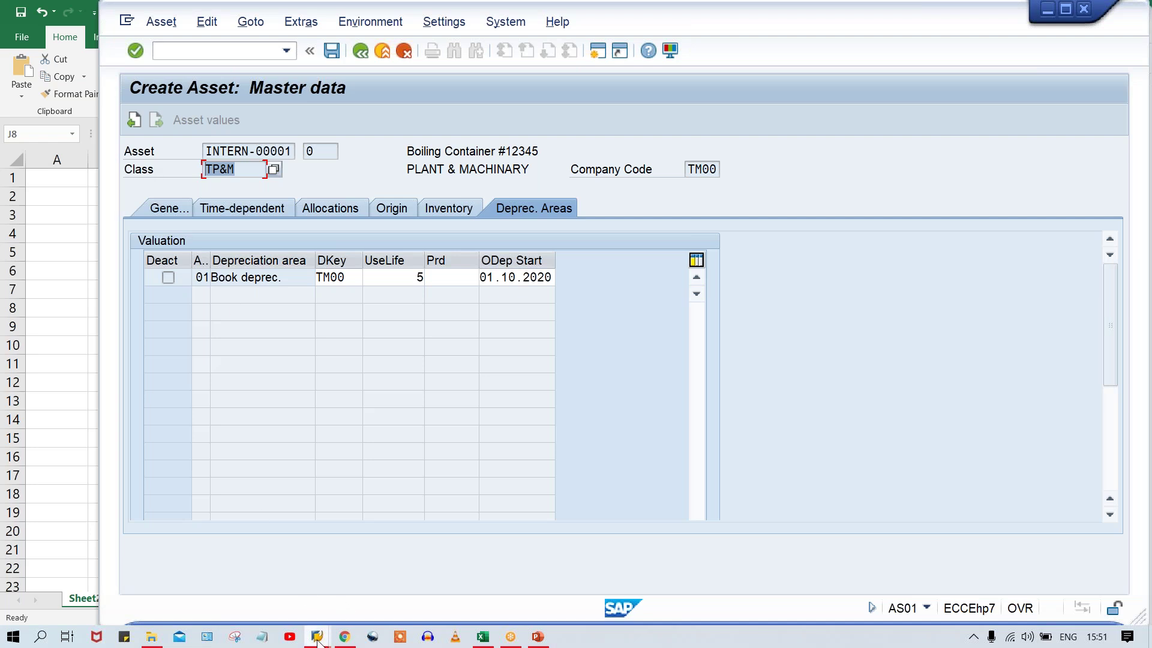
pyautogui.moveTo(316, 637)
pyautogui.click(466, 563)
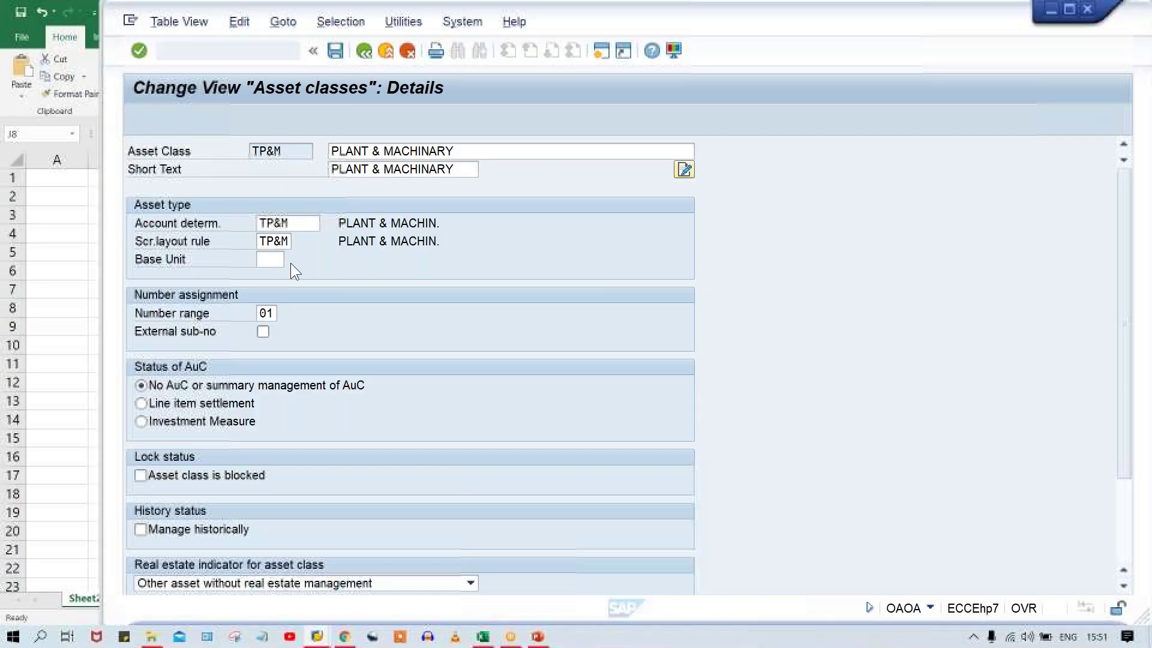
pyautogui.click(257, 311)
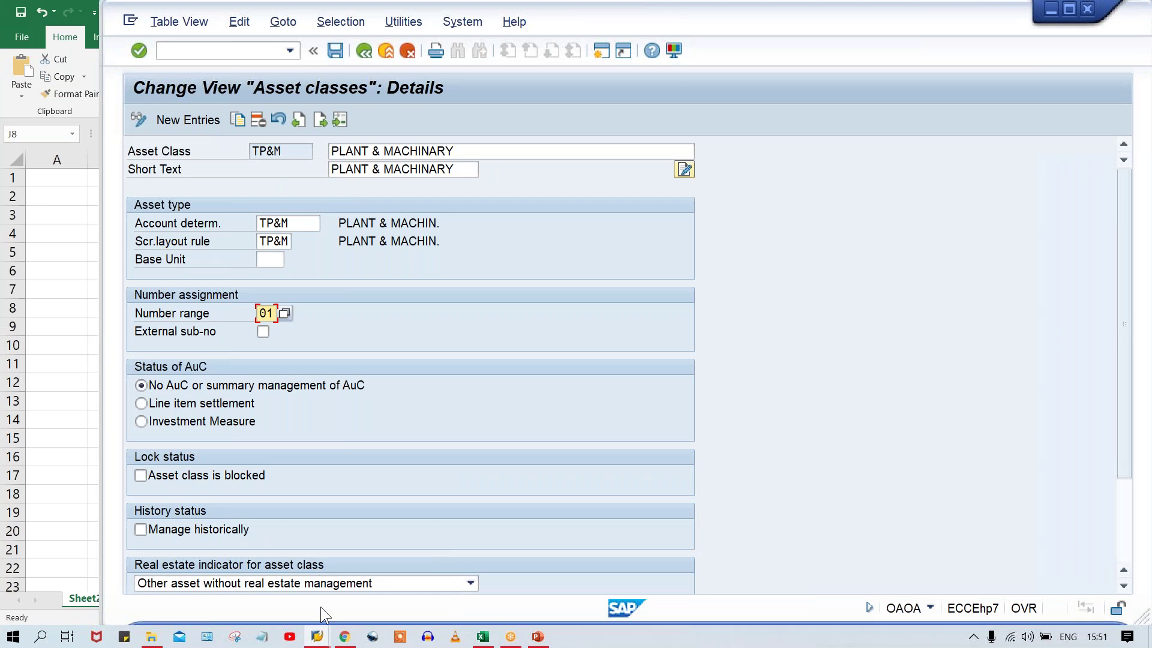
pyautogui.moveTo(317, 637)
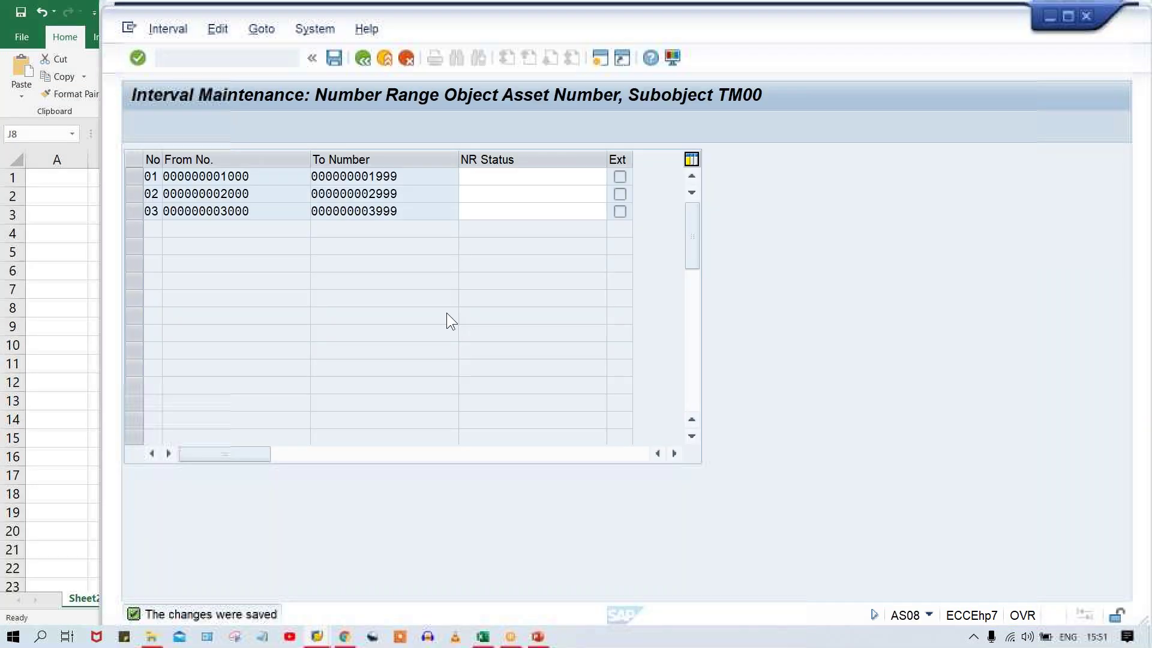
pyautogui.moveTo(249, 176); pyautogui.dragTo(222, 177)
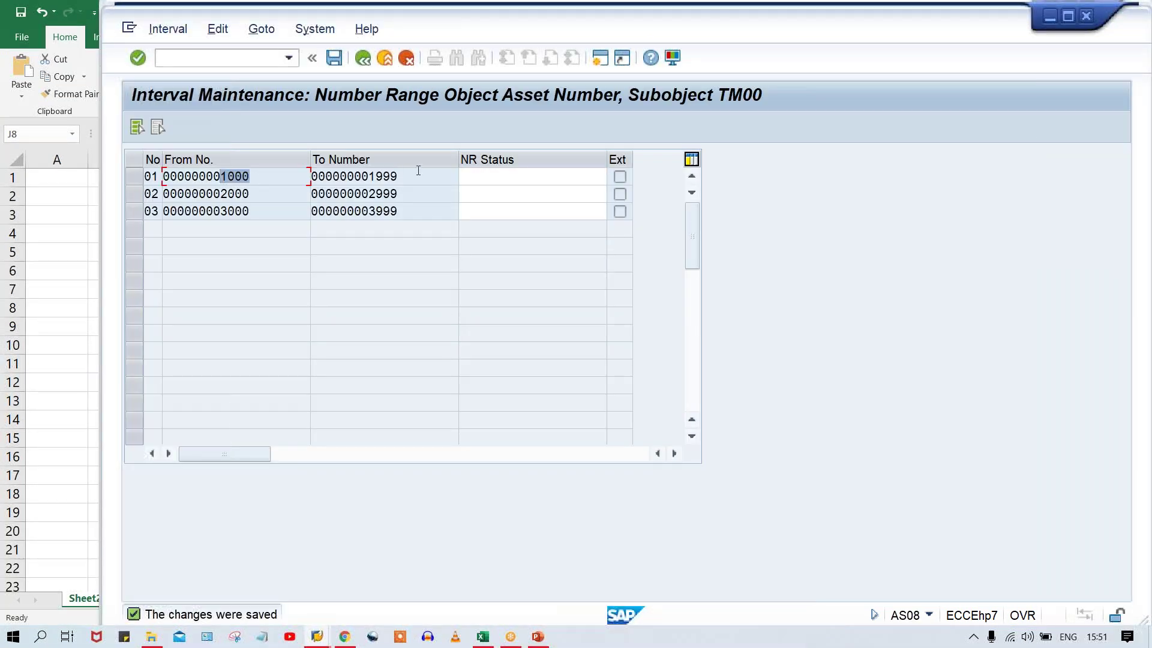
pyautogui.click(529, 176)
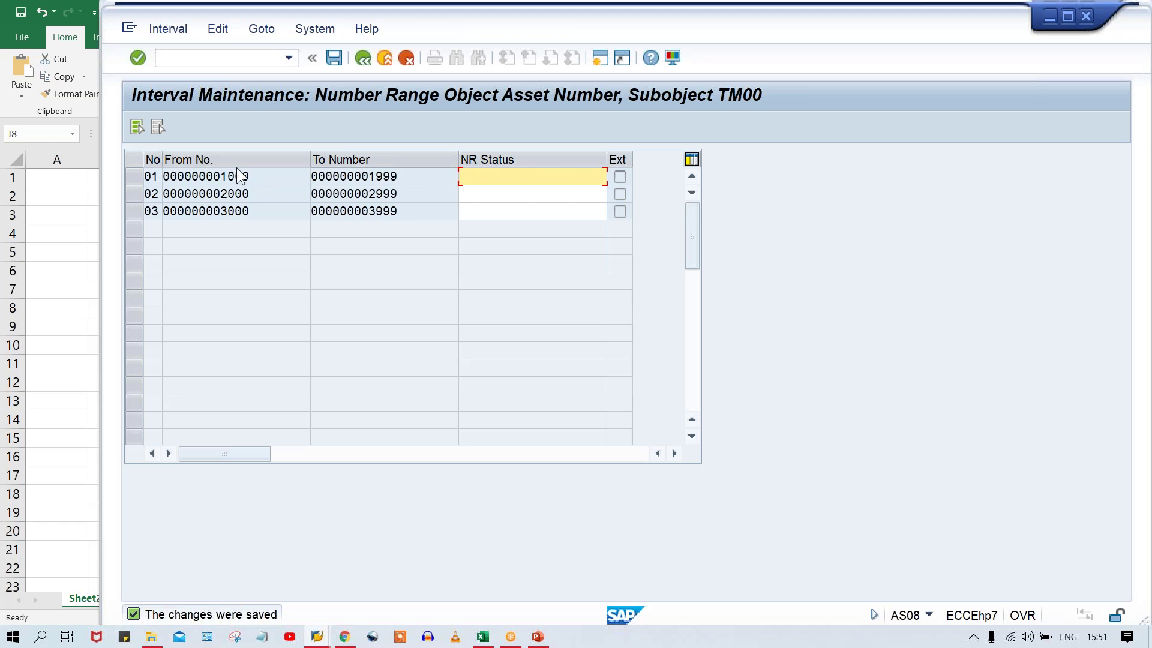
pyautogui.moveTo(250, 176); pyautogui.dragTo(220, 177)
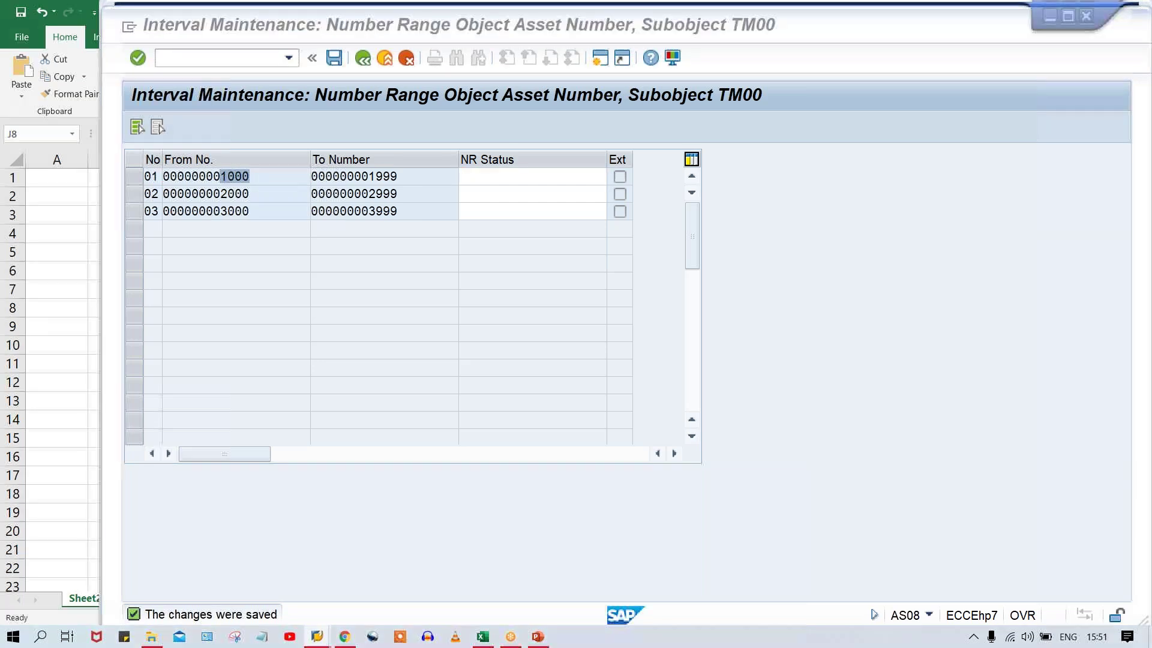
# Switch back to the Create Asset session holding the Boiling Container #12345 master data.
pyautogui.hotkey('alt', 'Tab')
pyautogui.hotkey('alt', 'Tab')
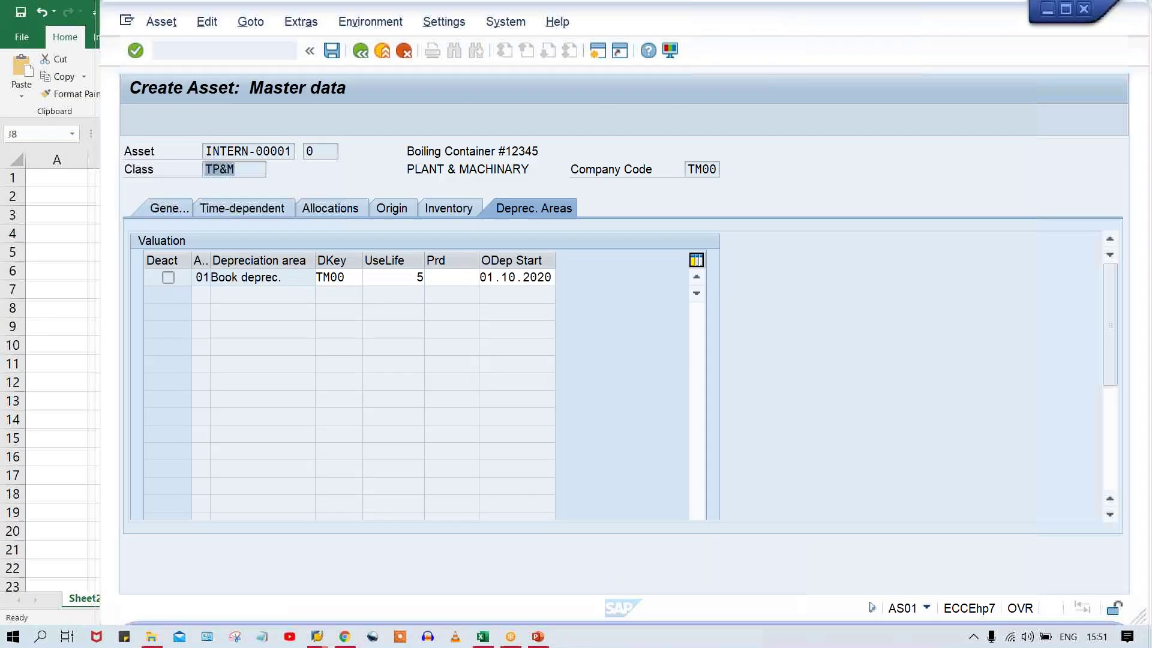
pyautogui.hotkey('alt', 'Tab')
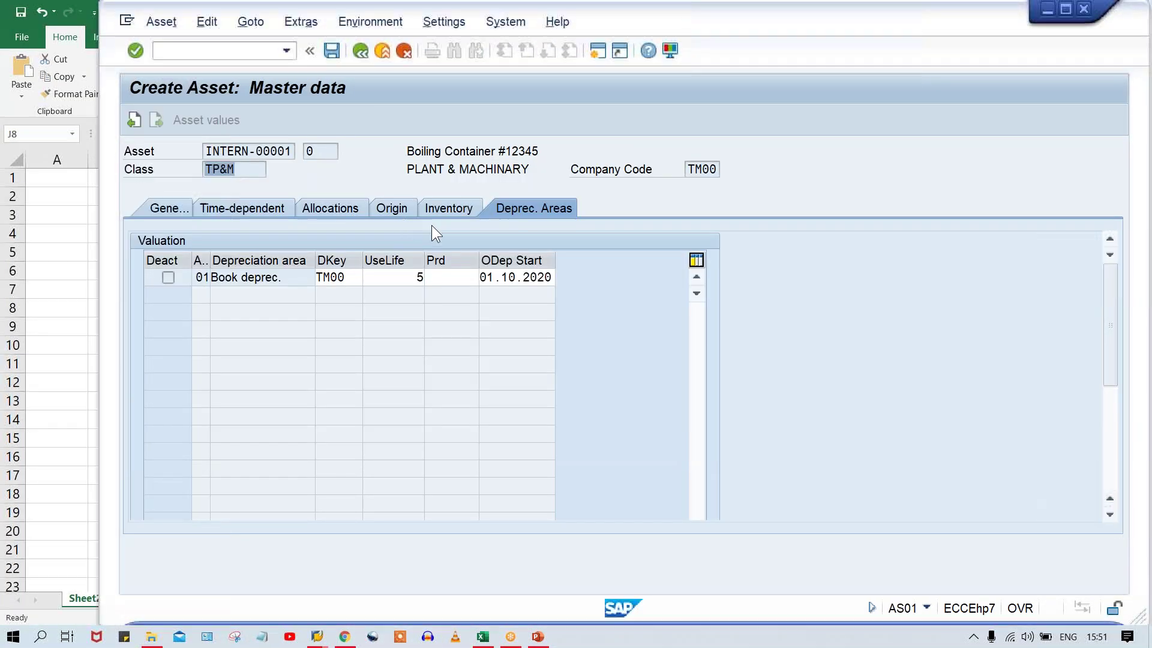
# Try to save the Boiling Container #12345 asset, exit its cancelled transaction and switch to the TM00 asset number range session.
pyautogui.press('F12')
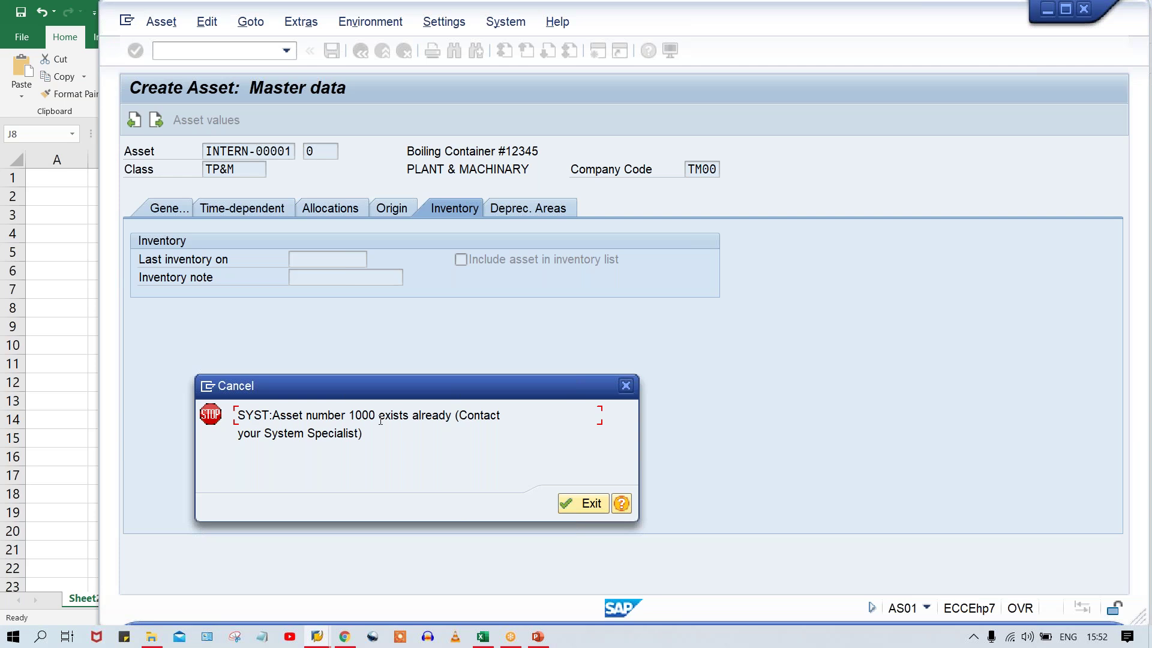
pyautogui.hotkey('alt', 'Tab')
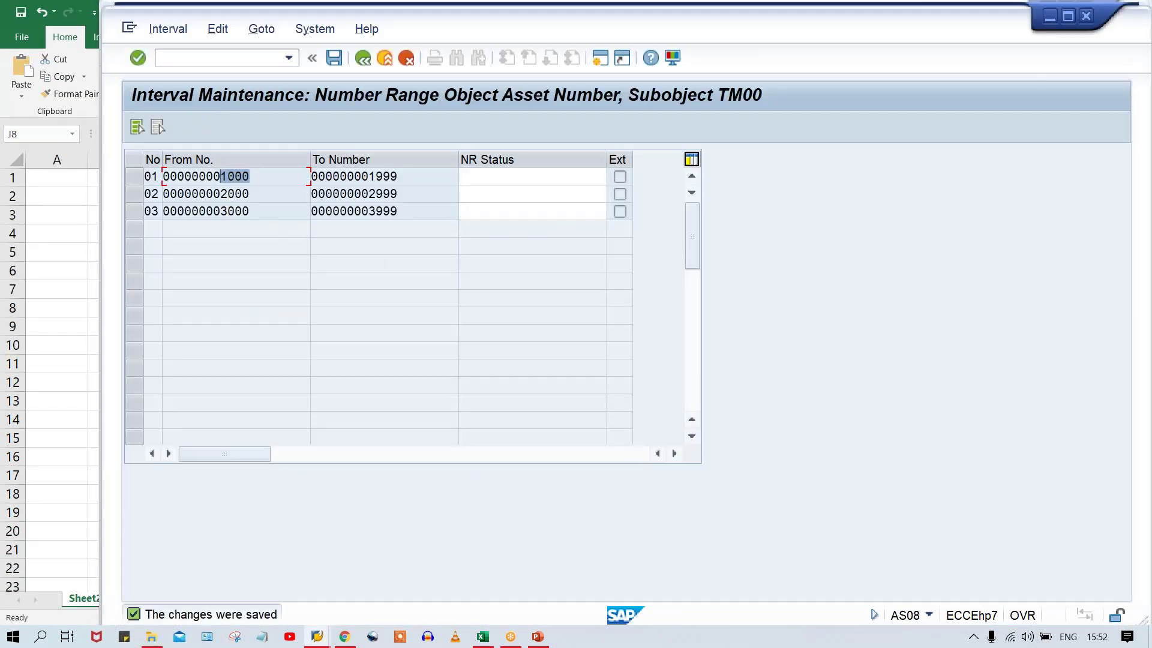
pyautogui.hotkey('alt', 'Tab')
pyautogui.press('Return')
pyautogui.click(316, 637)
pyautogui.click(618, 583)
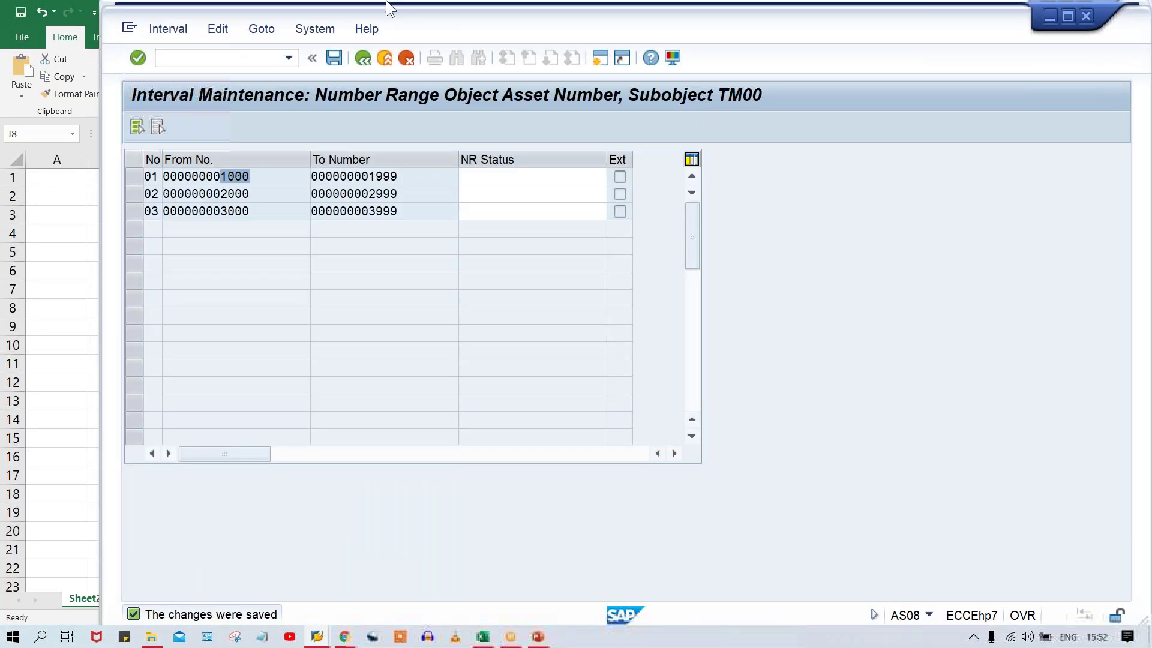
# Leave the number range status maintenance and check the TM00 intervals in display mode.
pyautogui.click(360, 60)
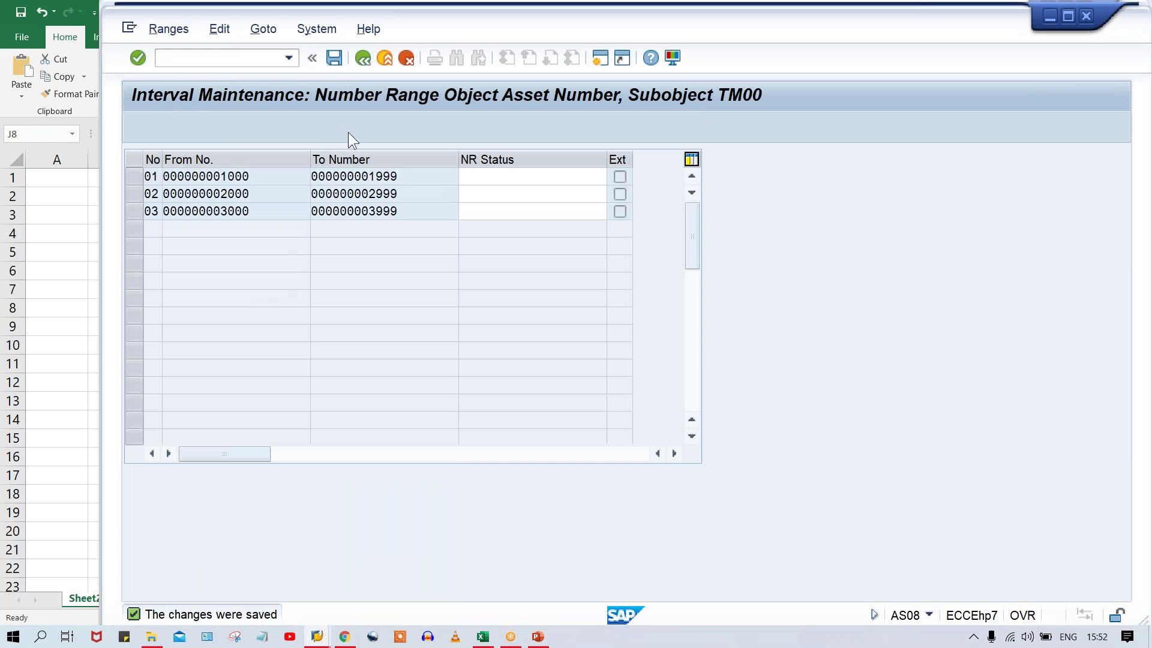
pyautogui.click(319, 211)
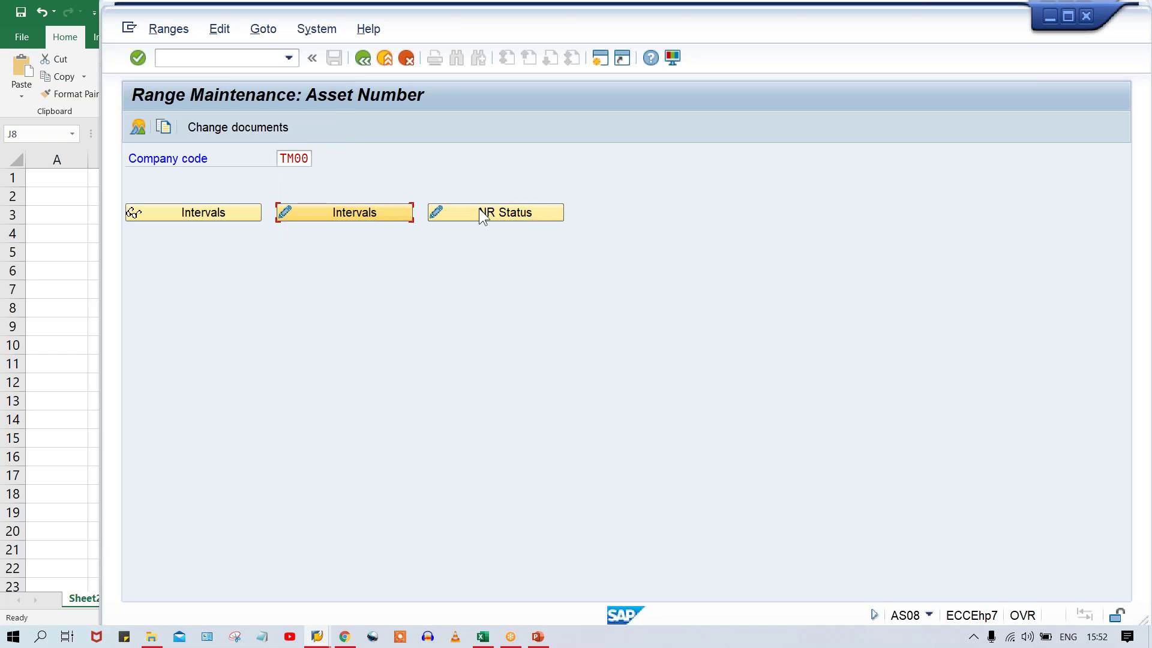
pyautogui.click(163, 212)
pyautogui.click(471, 177)
pyautogui.press('F3')
# Restart transaction AS08 and display the asset number intervals of company code TM00 to examine their NR status.
pyautogui.click(287, 58)
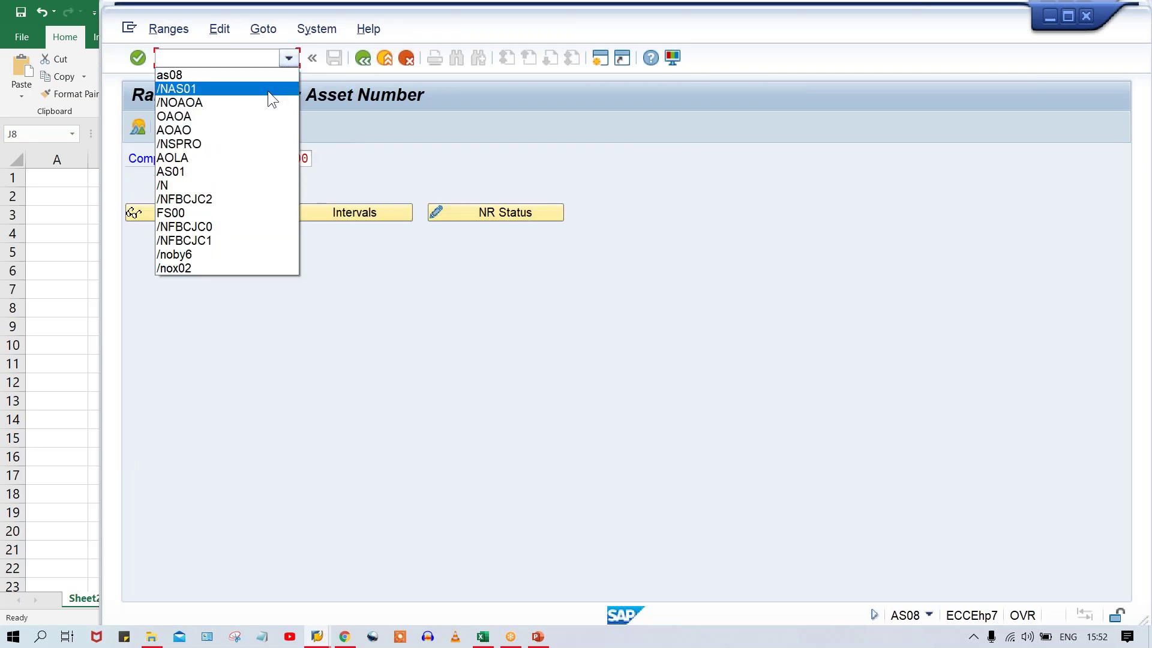
pyautogui.click(259, 76)
pyautogui.write('/n')
pyautogui.press('Return')
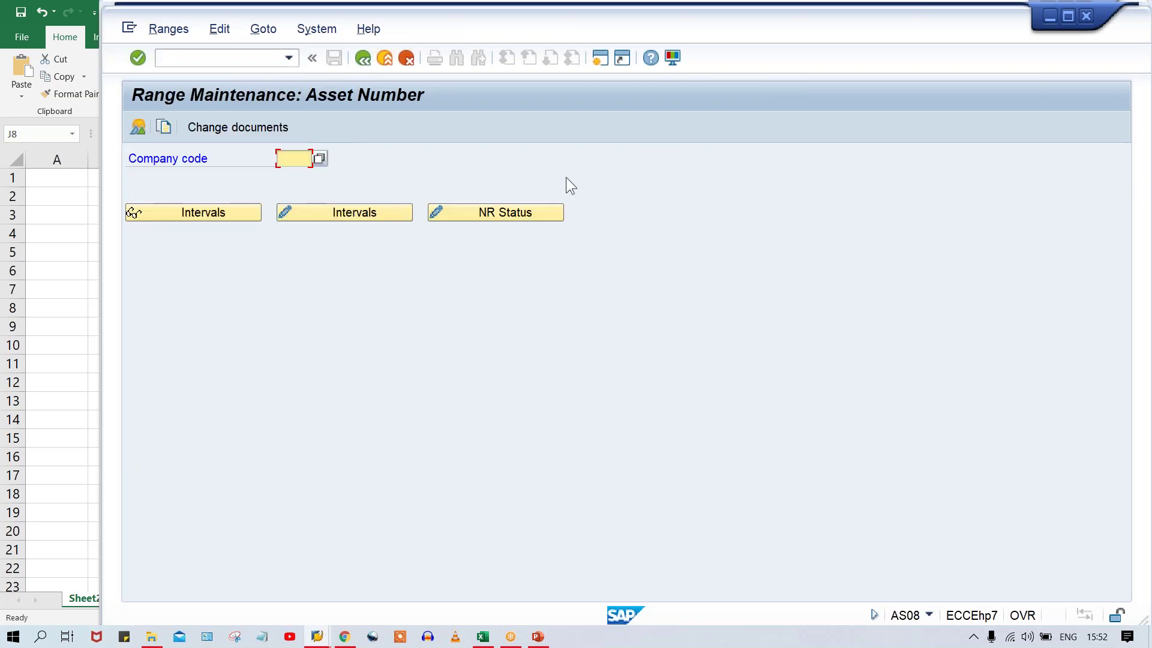
pyautogui.click(293, 158)
pyautogui.click(298, 171)
pyautogui.click(161, 213)
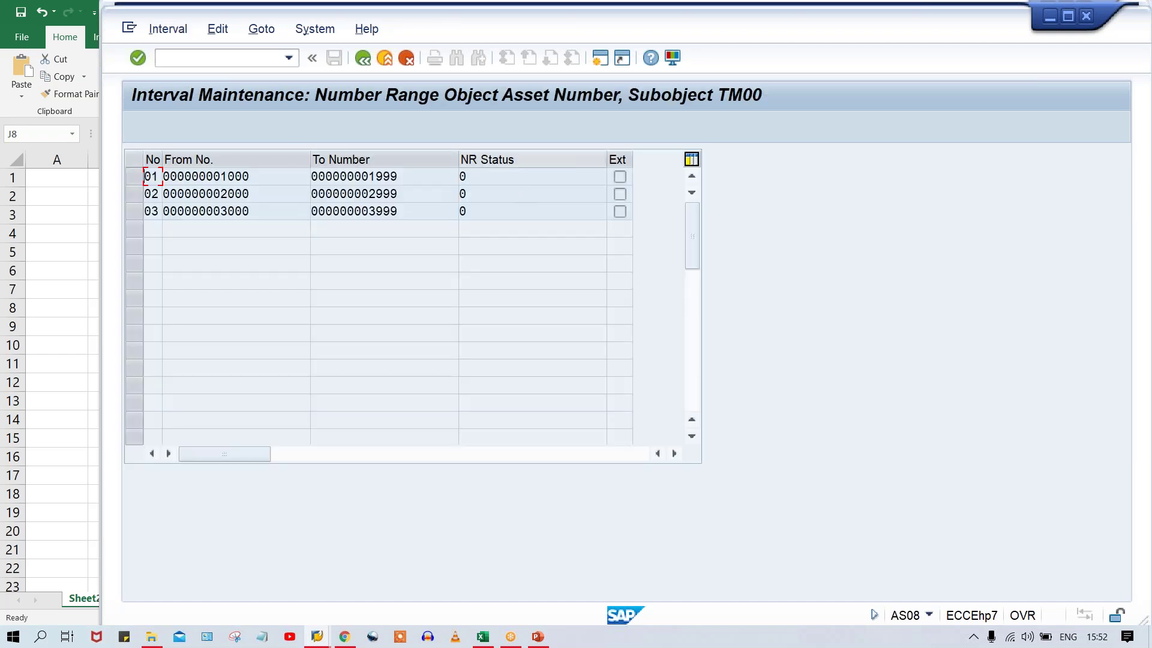
pyautogui.click(363, 58)
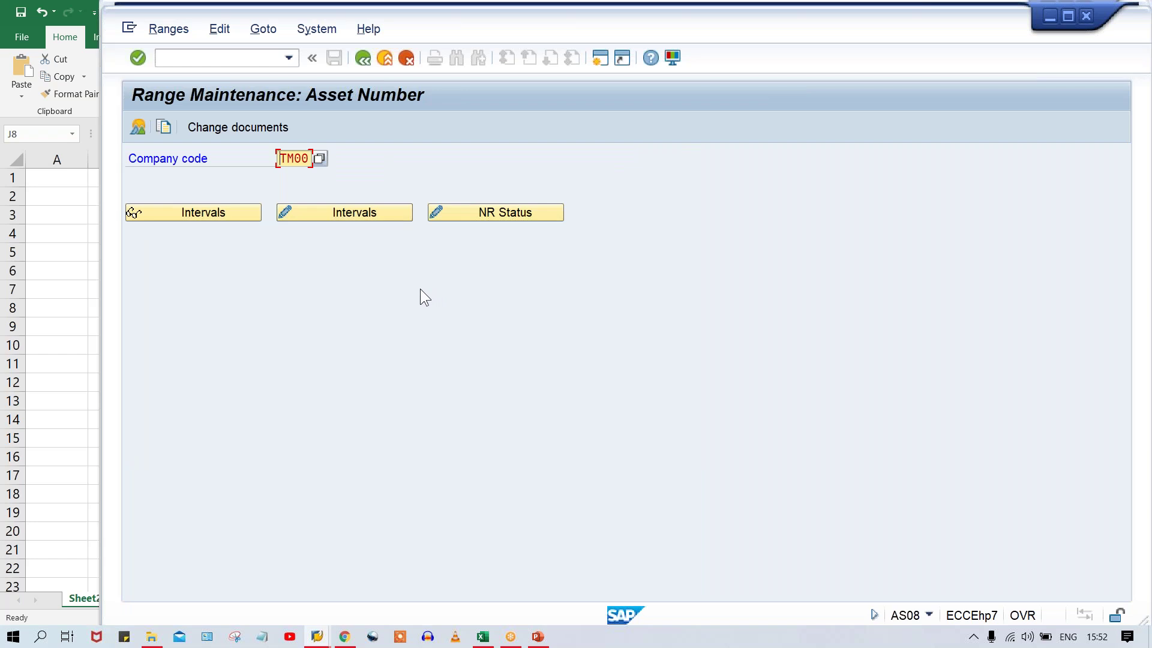
# Set the NR status of TM00 asset number range 01 to 1000, save the change and return to the range maintenance start screen.
pyautogui.click(483, 214)
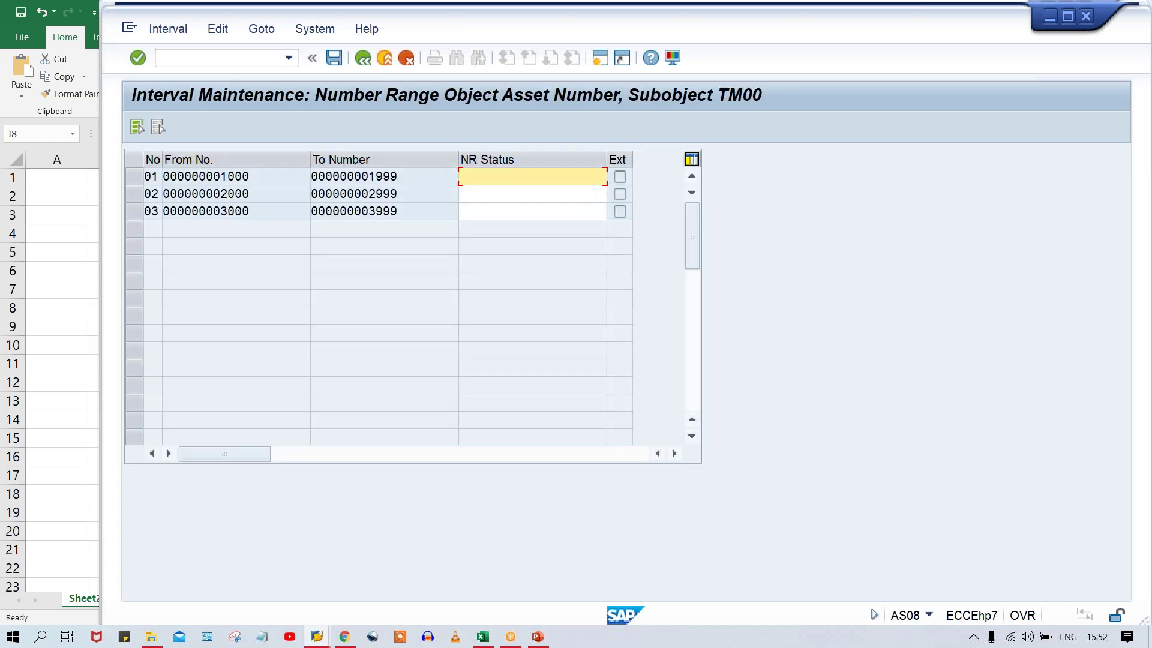
pyautogui.write('1000')
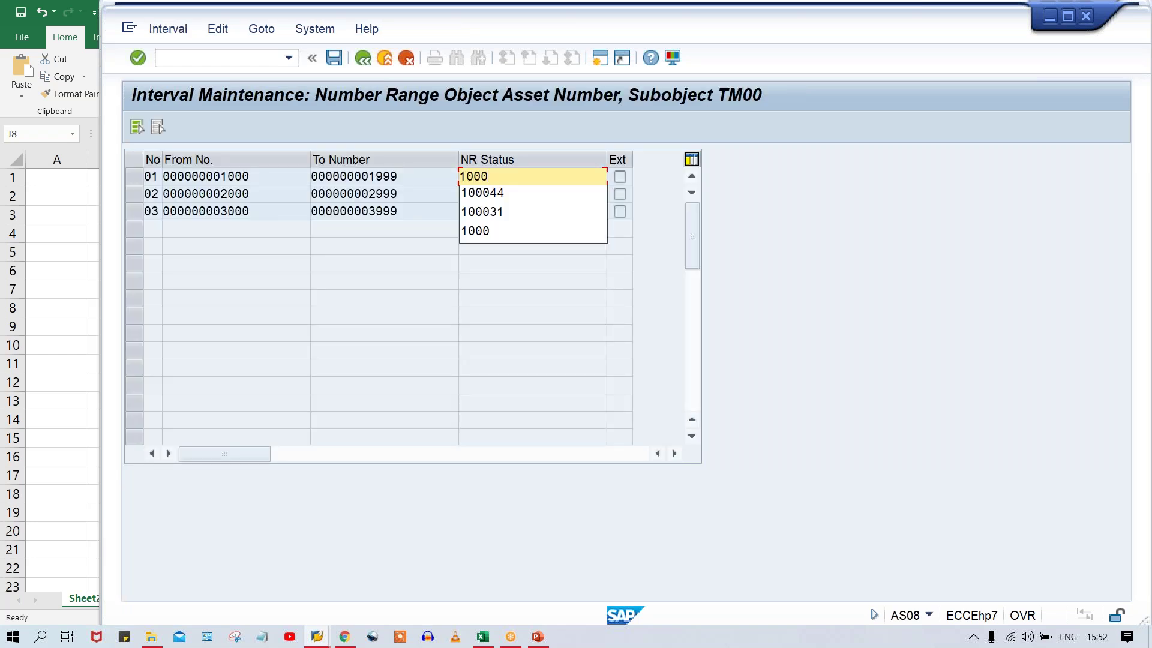
pyautogui.hotkey('ctrl', 's')
pyautogui.press('Return')
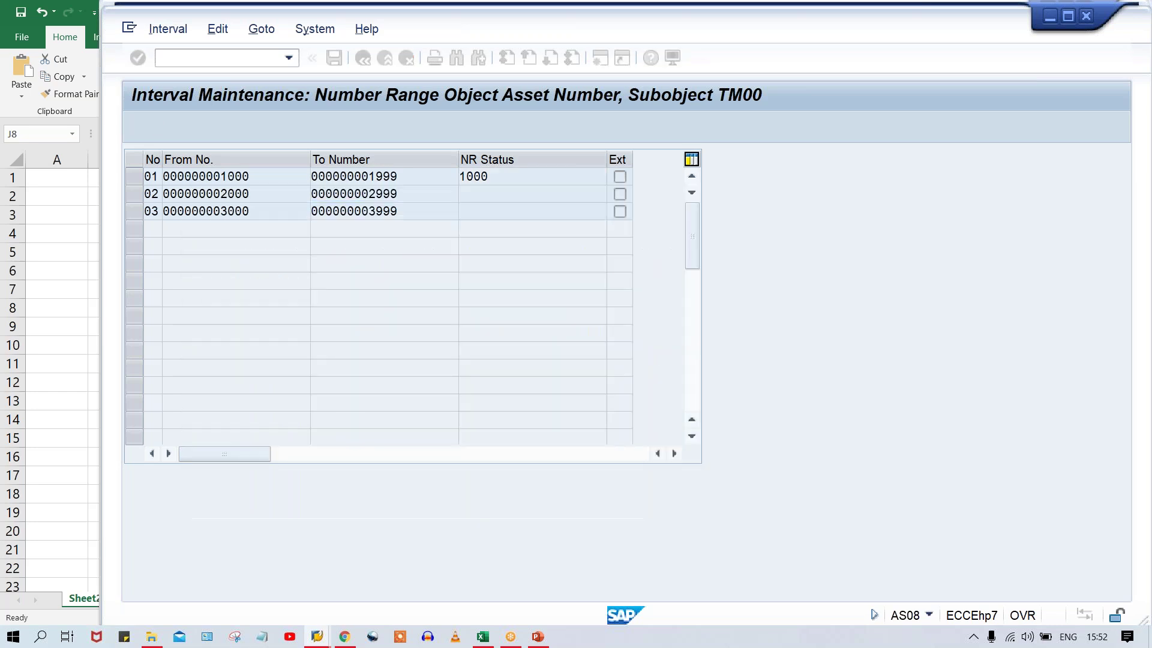
pyautogui.click(362, 58)
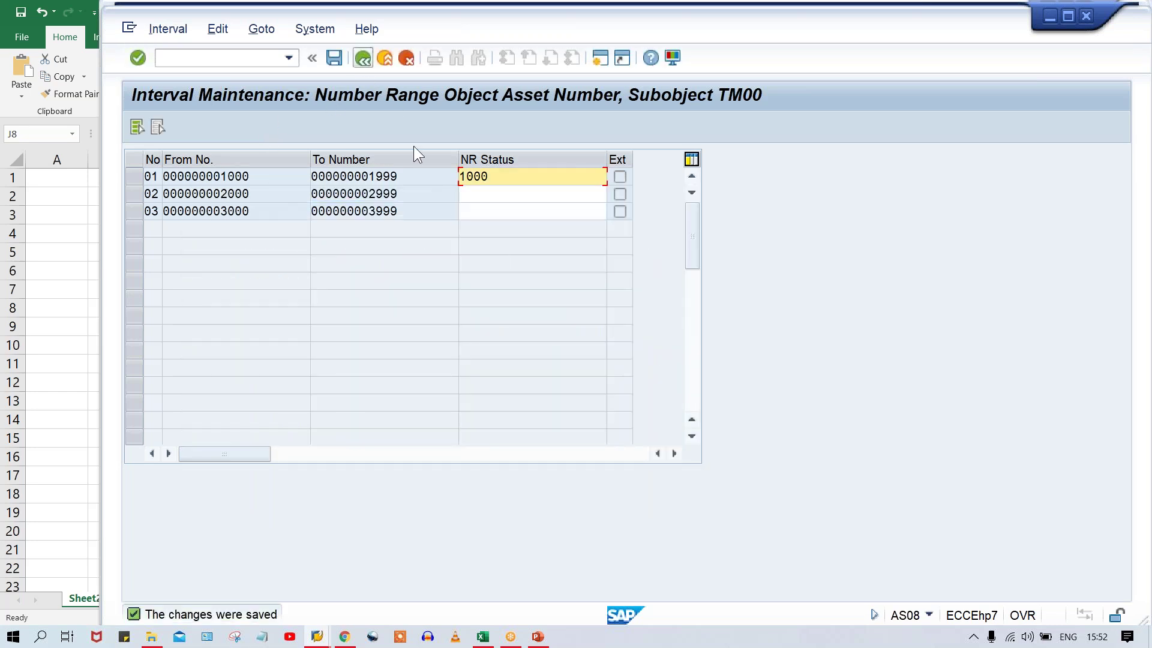
pyautogui.press('F3')
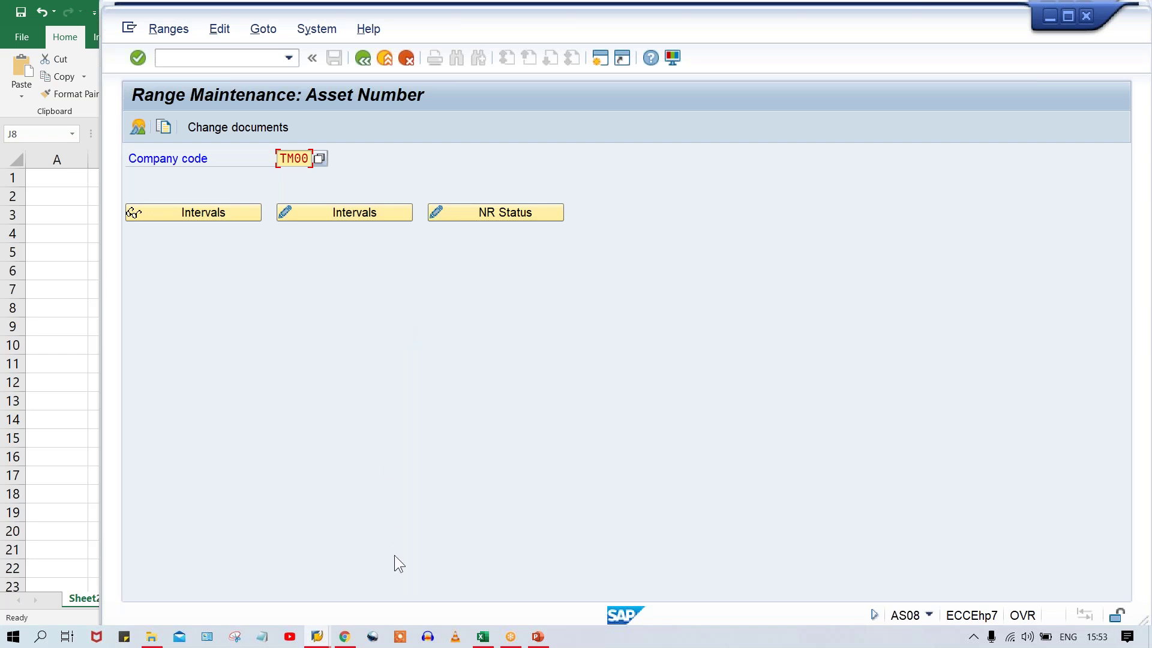
# Switch to the session showing the tab page titles of asset layout ZTM0.
pyautogui.click(318, 634)
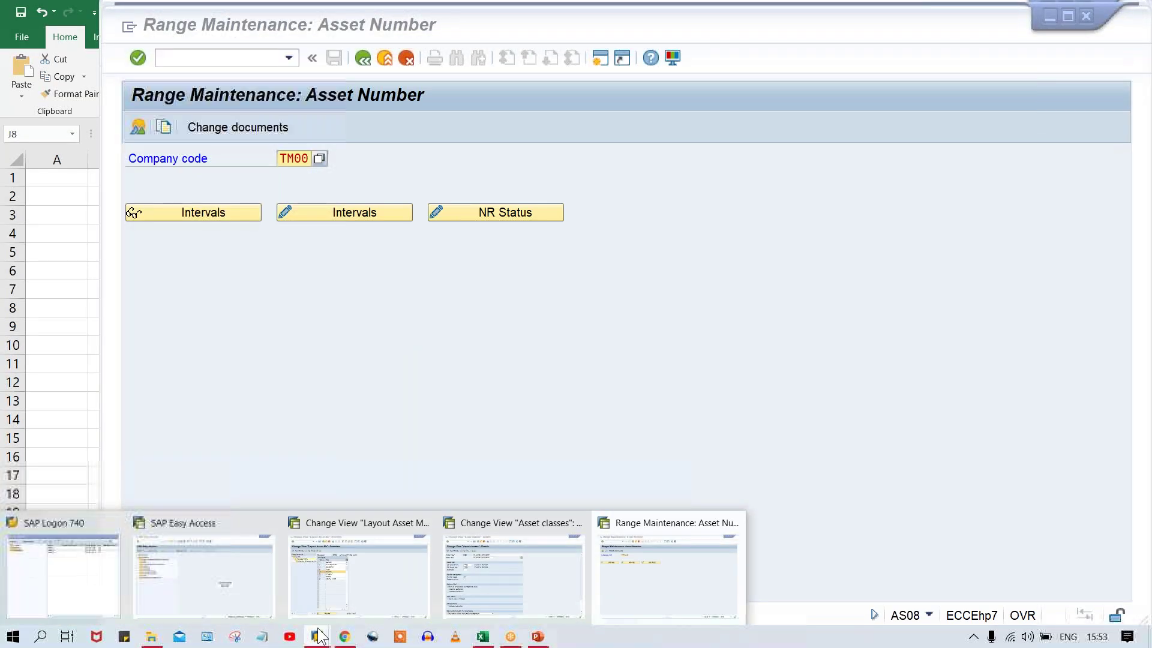
pyautogui.moveTo(353, 590)
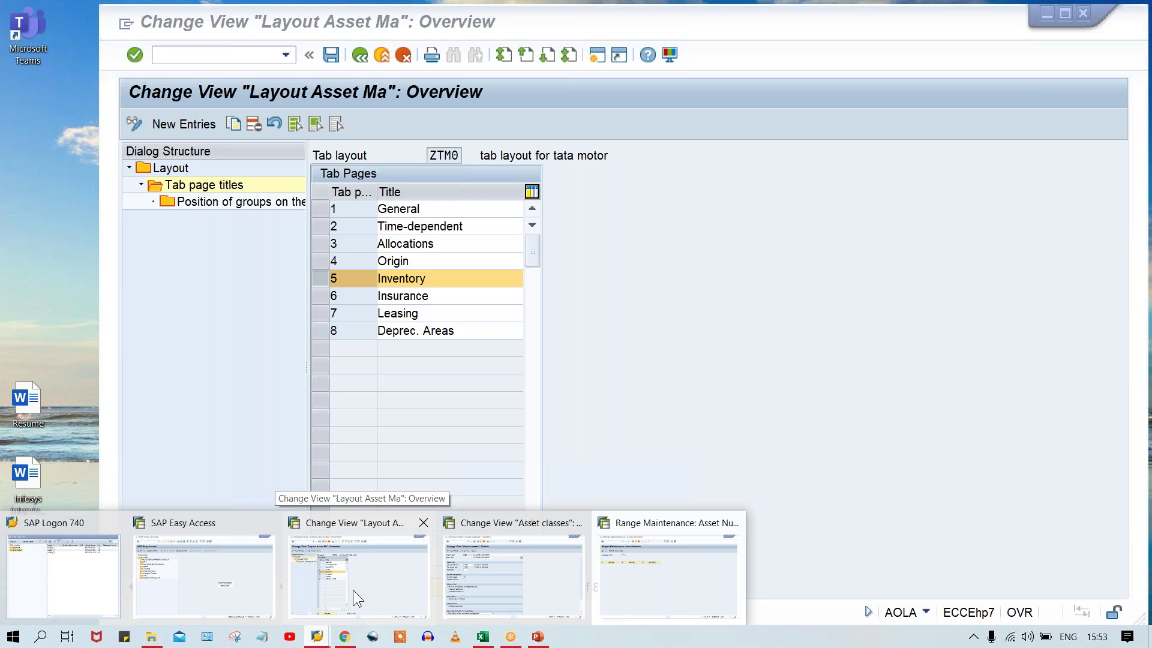
pyautogui.click(353, 589)
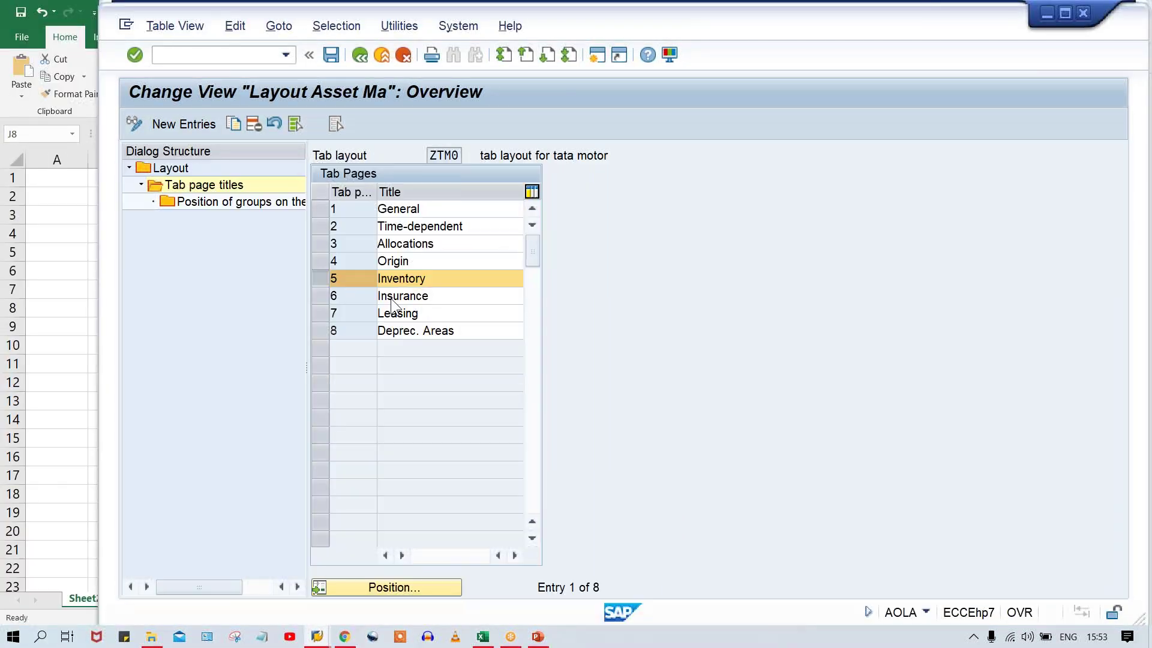